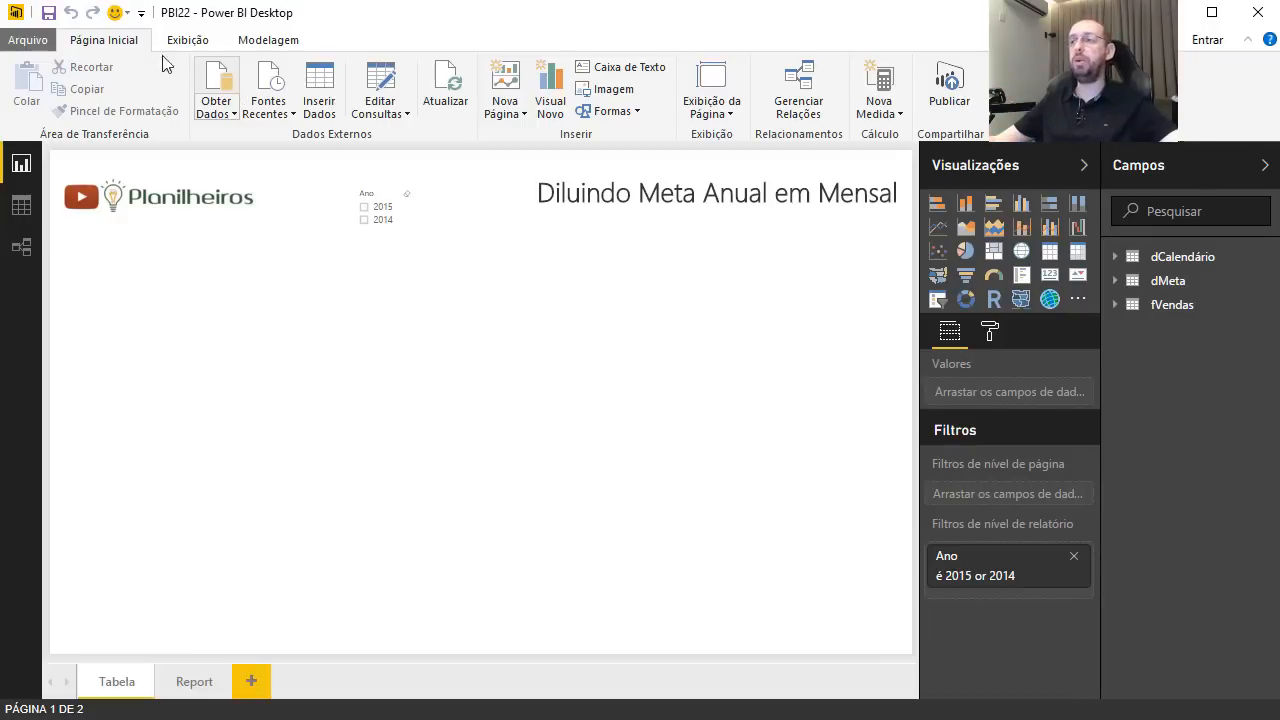
Arrange the dCalendário and dMeta tables in a row beside fVendas in the relationship diagram.
left_click(22, 205)
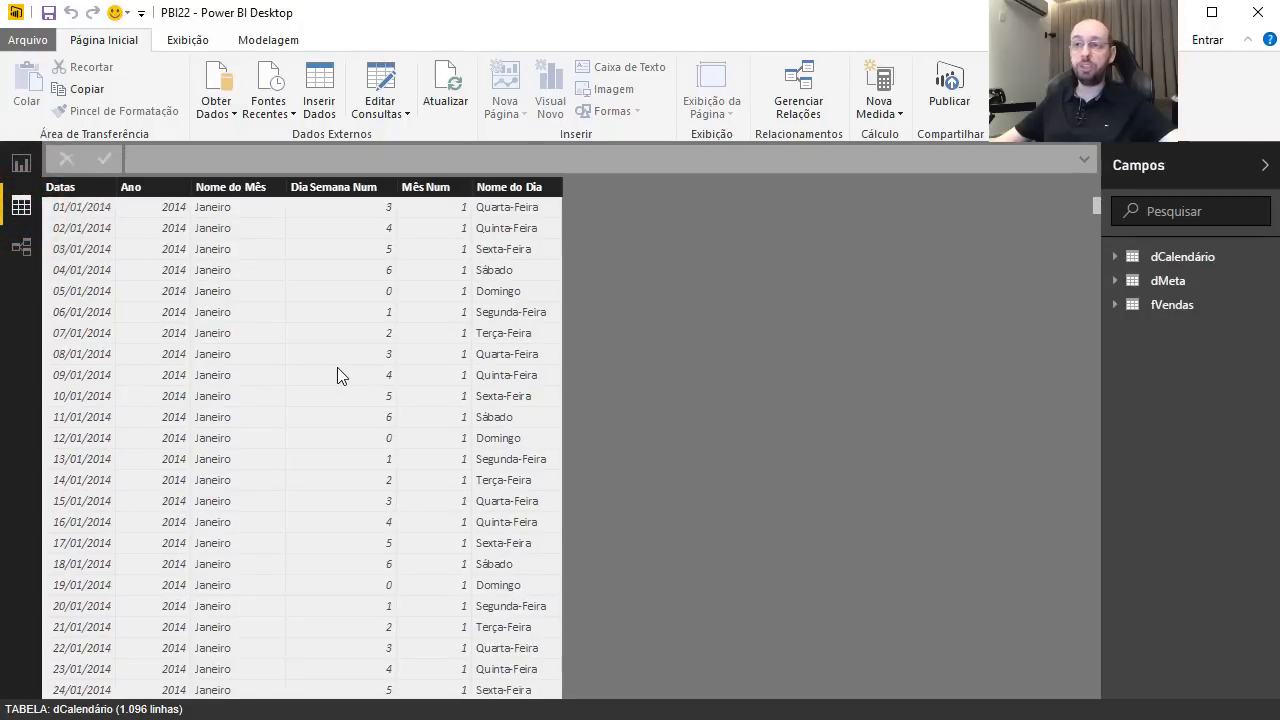
left_click(22, 247)
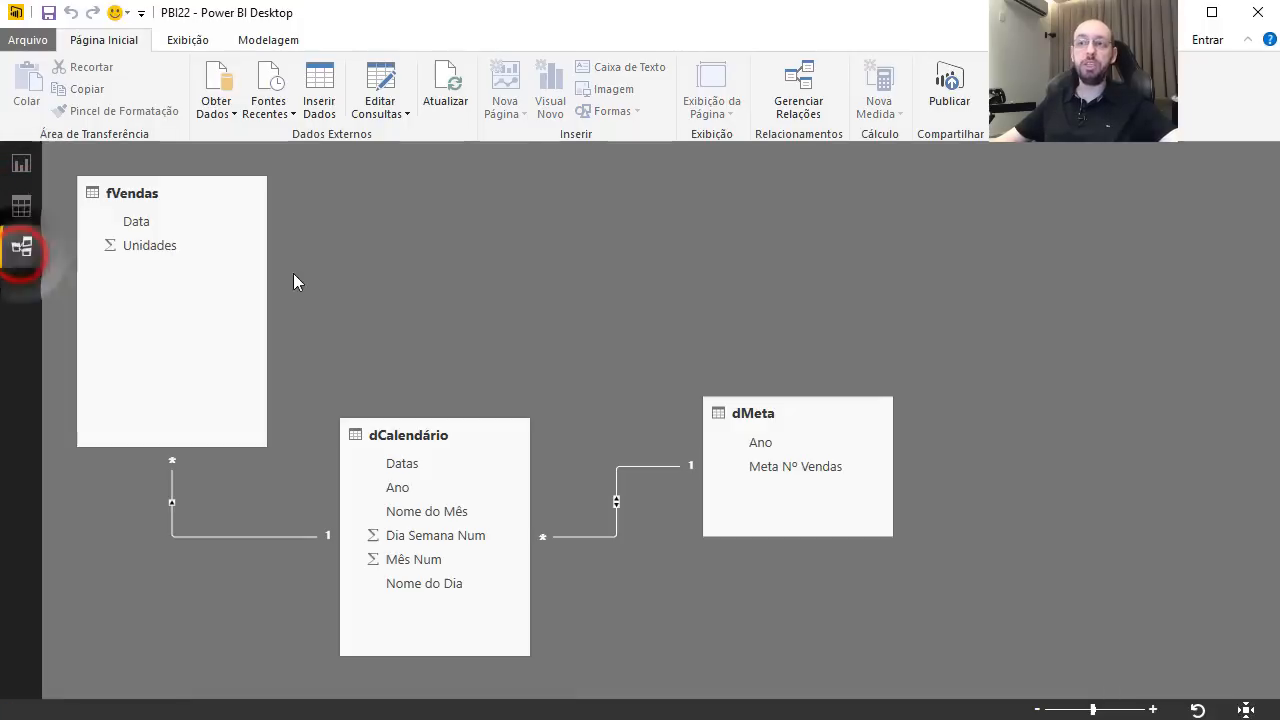
mouse_move(118, 186)
left_mouse_down()
mouse_move(131, 190)
mouse_move(119, 186)
left_mouse_up()
left_click_drag(417, 434, 405, 176)
left_click_drag(804, 404, 699, 183)
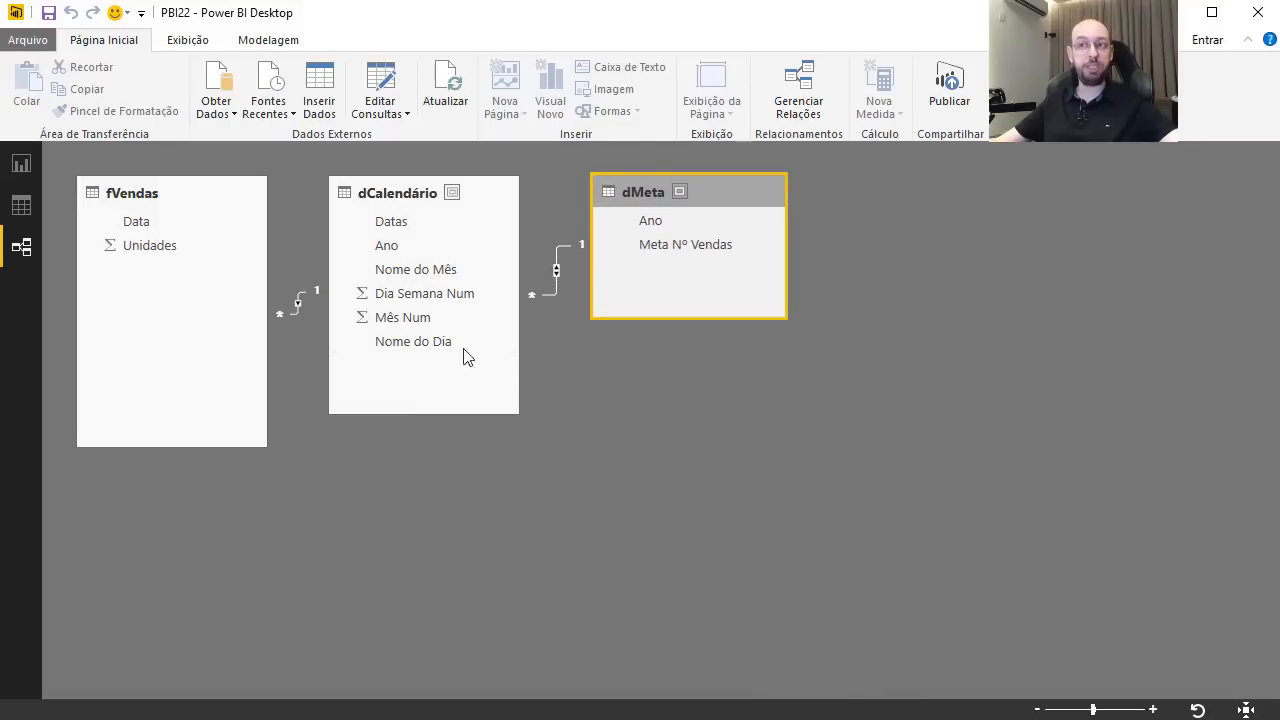
Examine the rows and columns of the dCalendário, dMeta and fVendas tables in the data view.
left_click(20, 206)
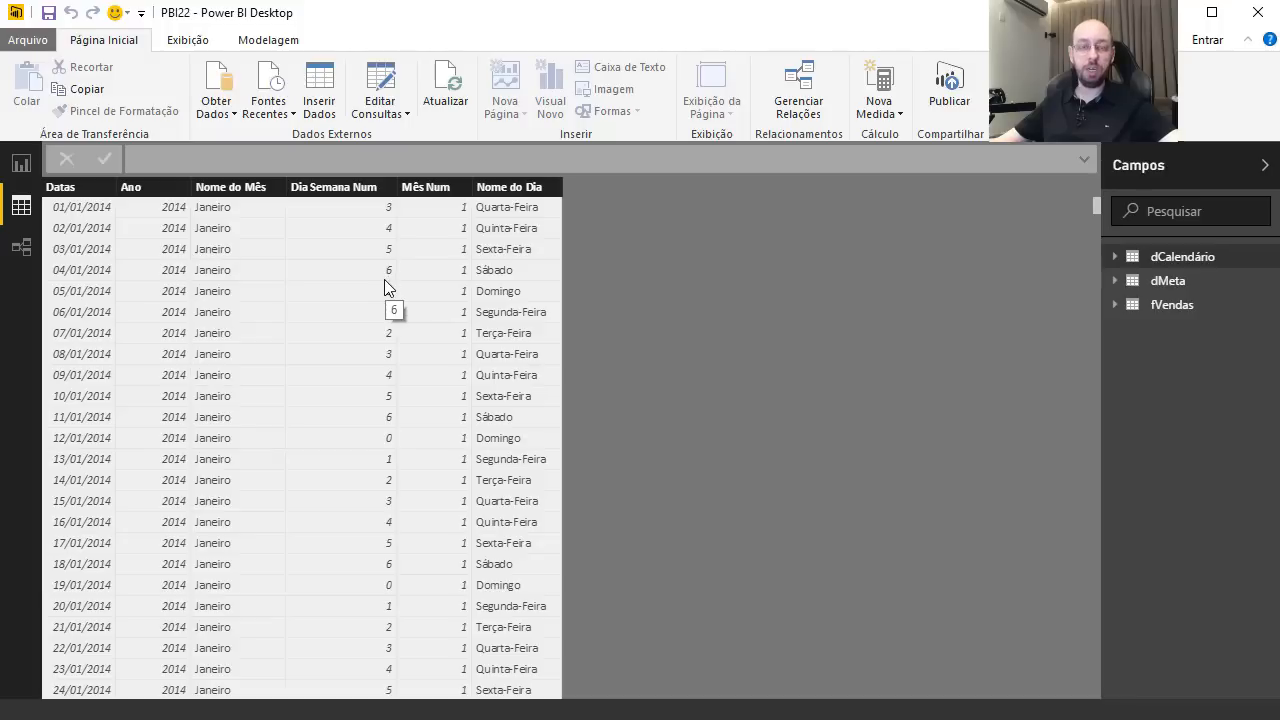
left_click(1167, 281)
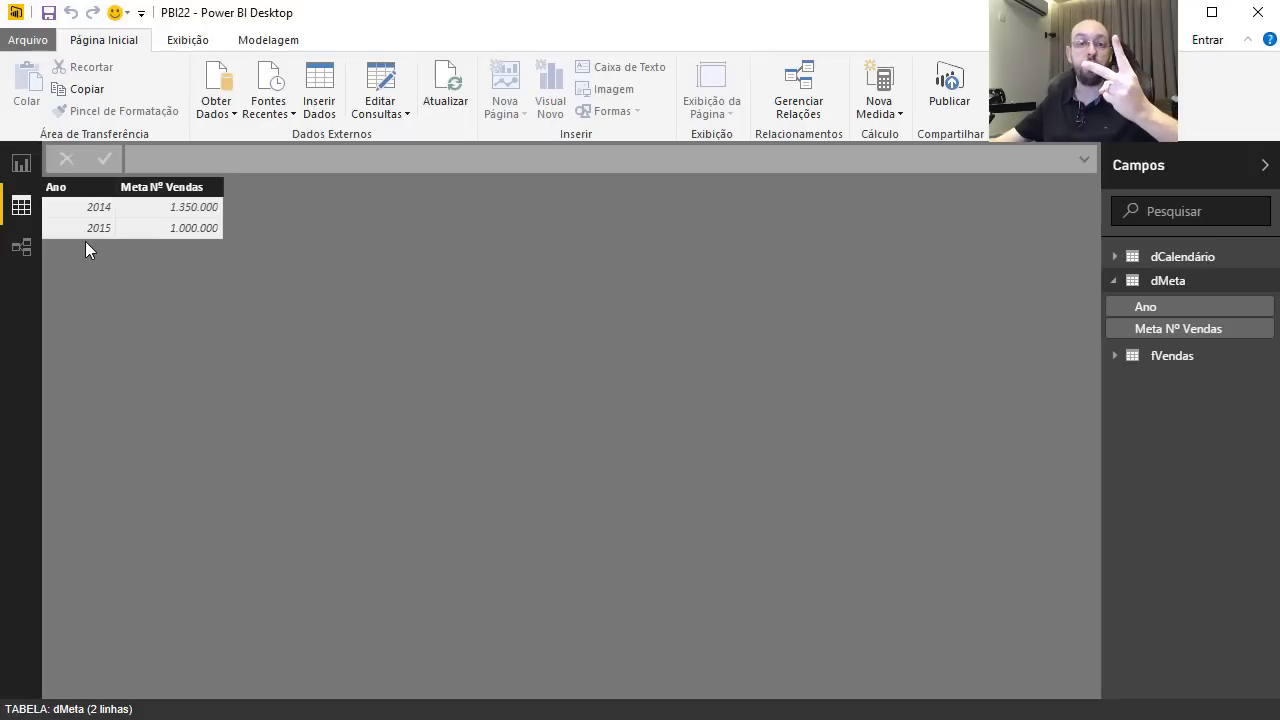
left_click(1113, 281)
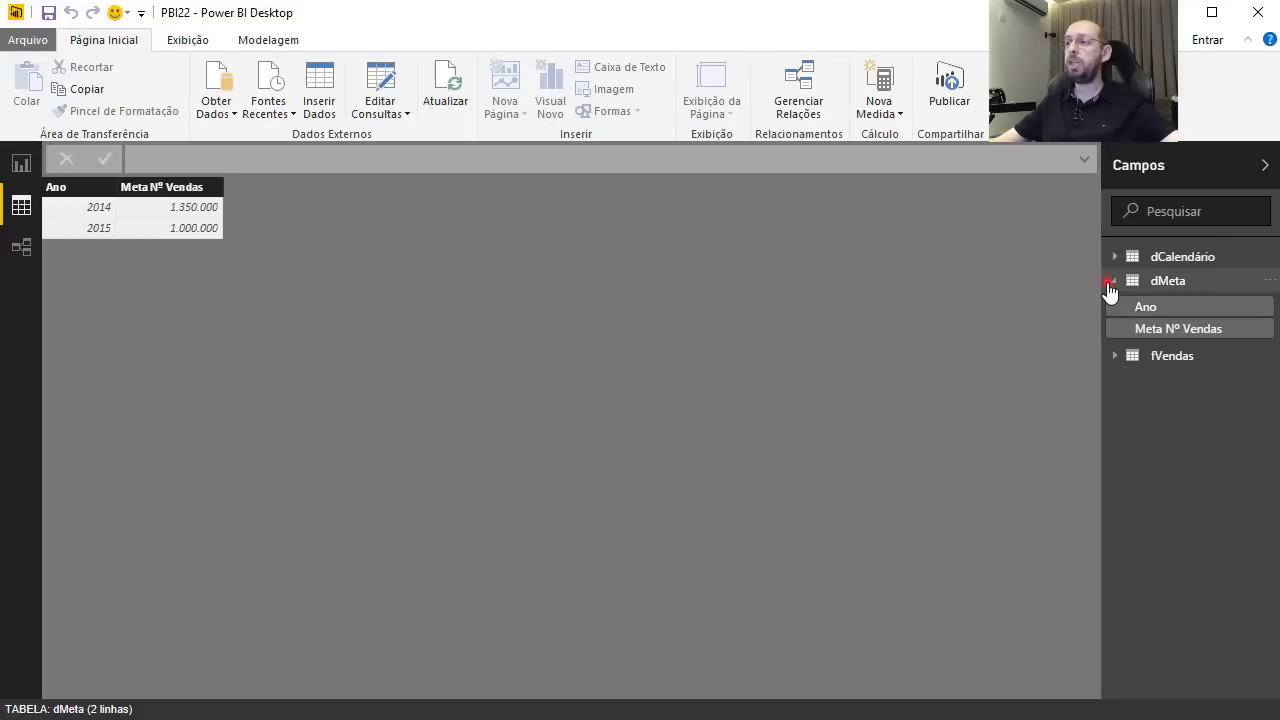
left_click(1114, 305)
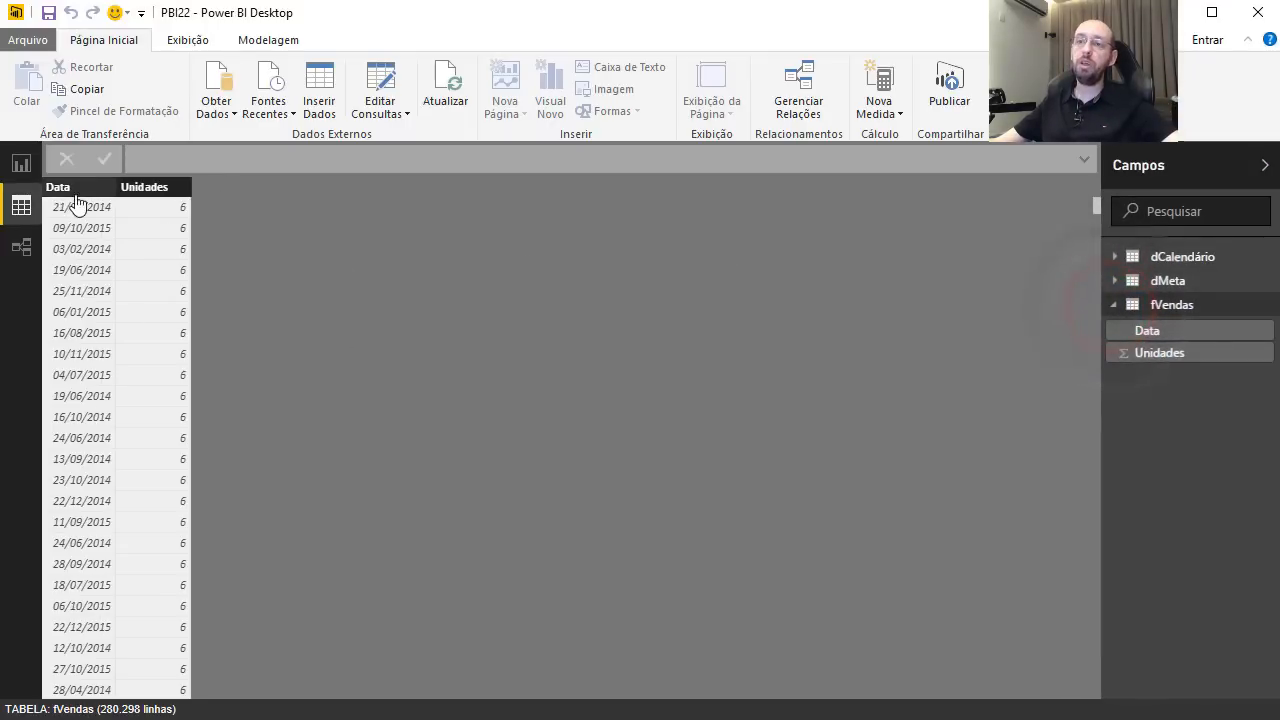
left_click(85, 188)
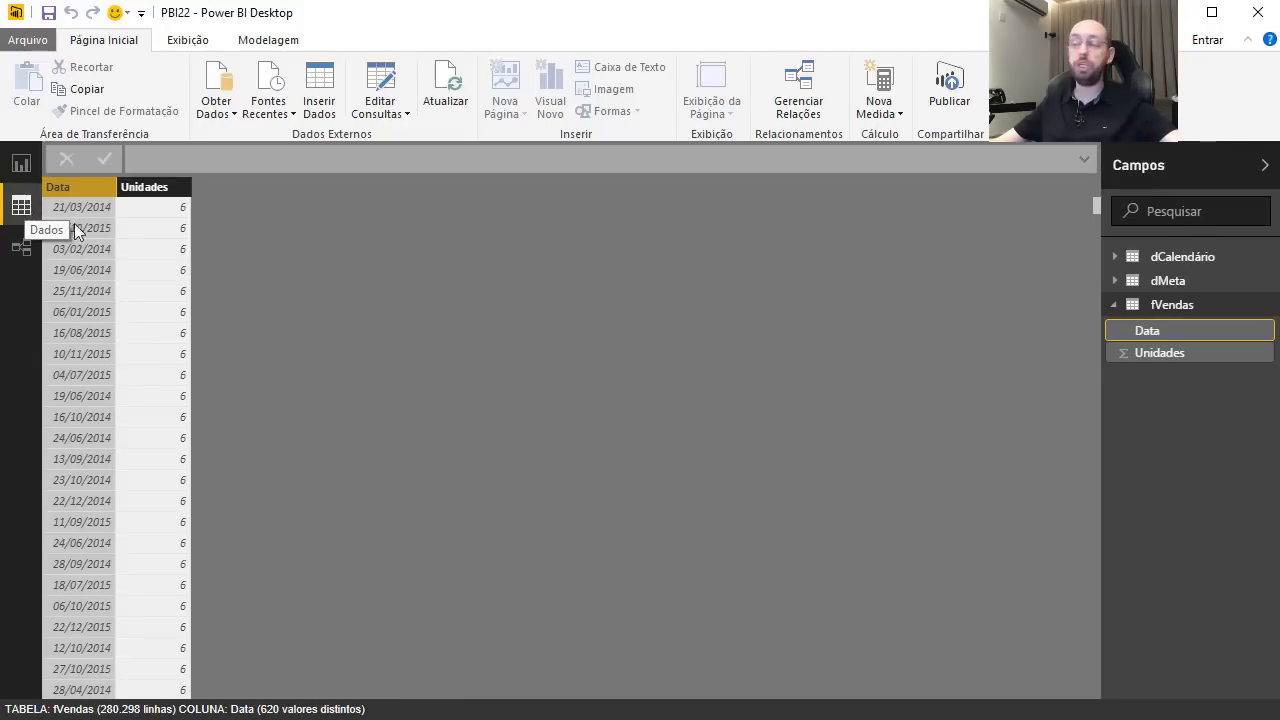
left_click(1113, 305)
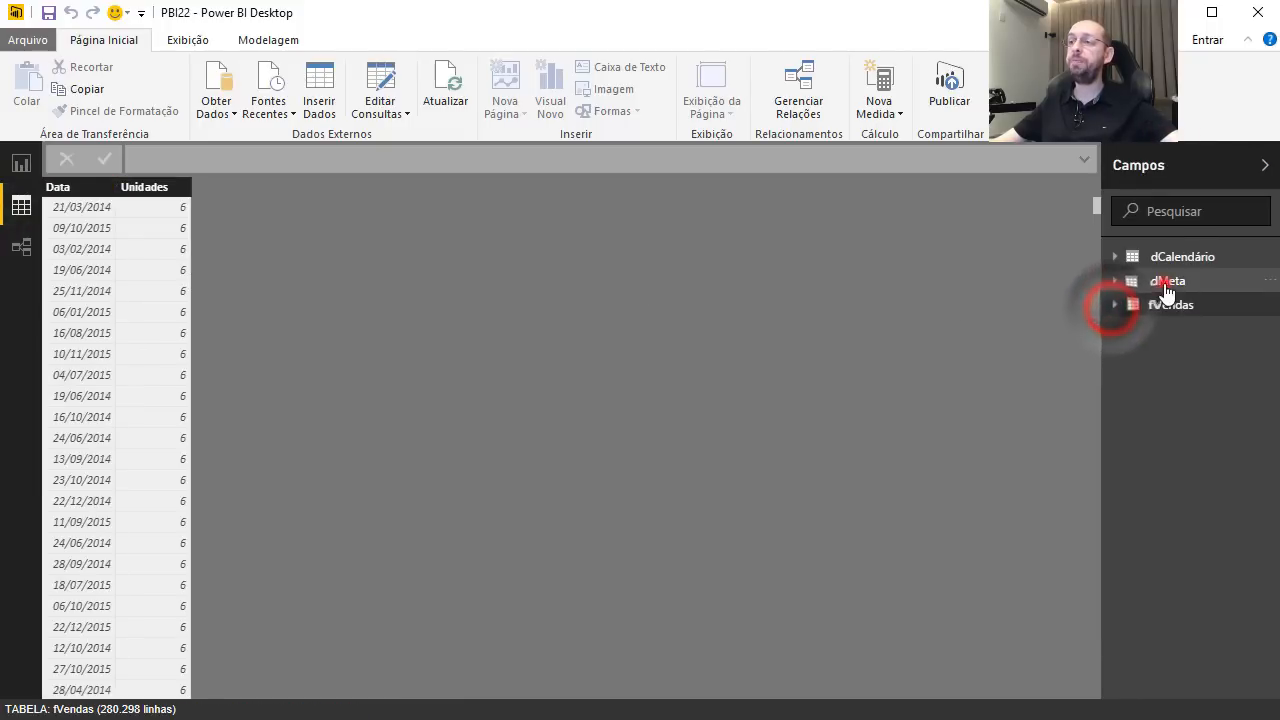
left_click(1165, 284)
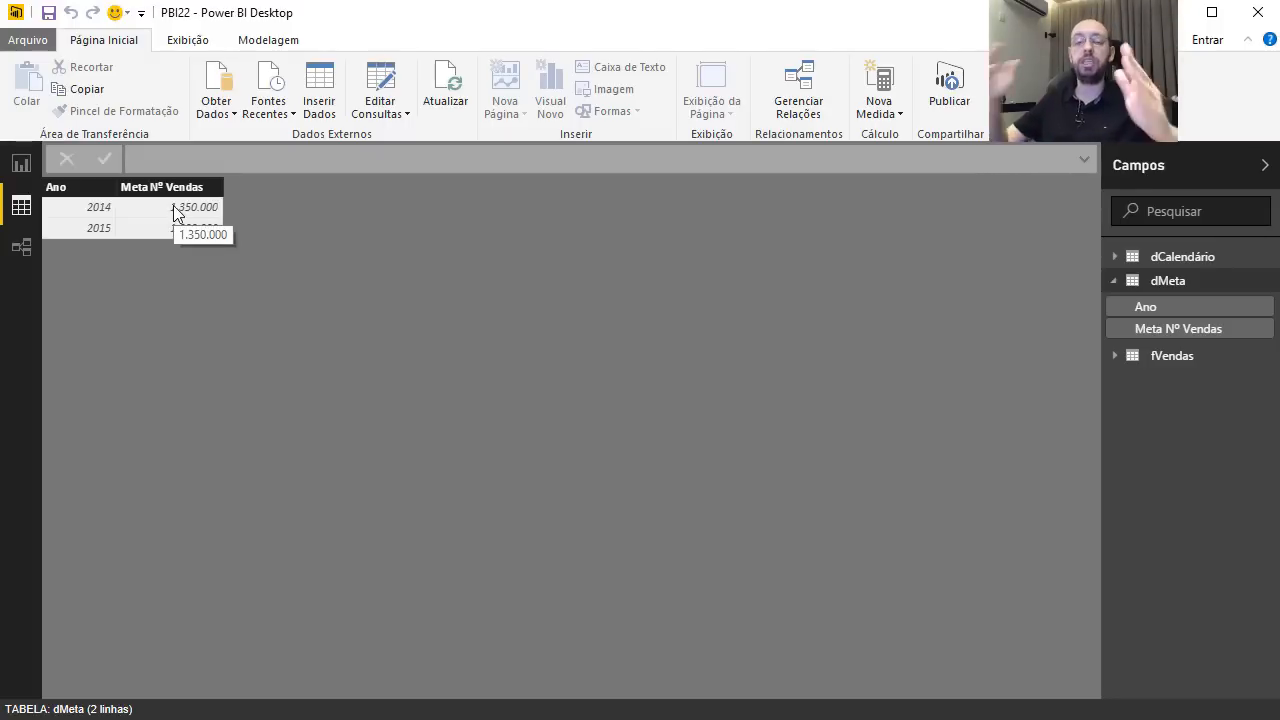
Move the Ano slicer slightly up and to the left on the Tabela report page.
left_click(21, 163)
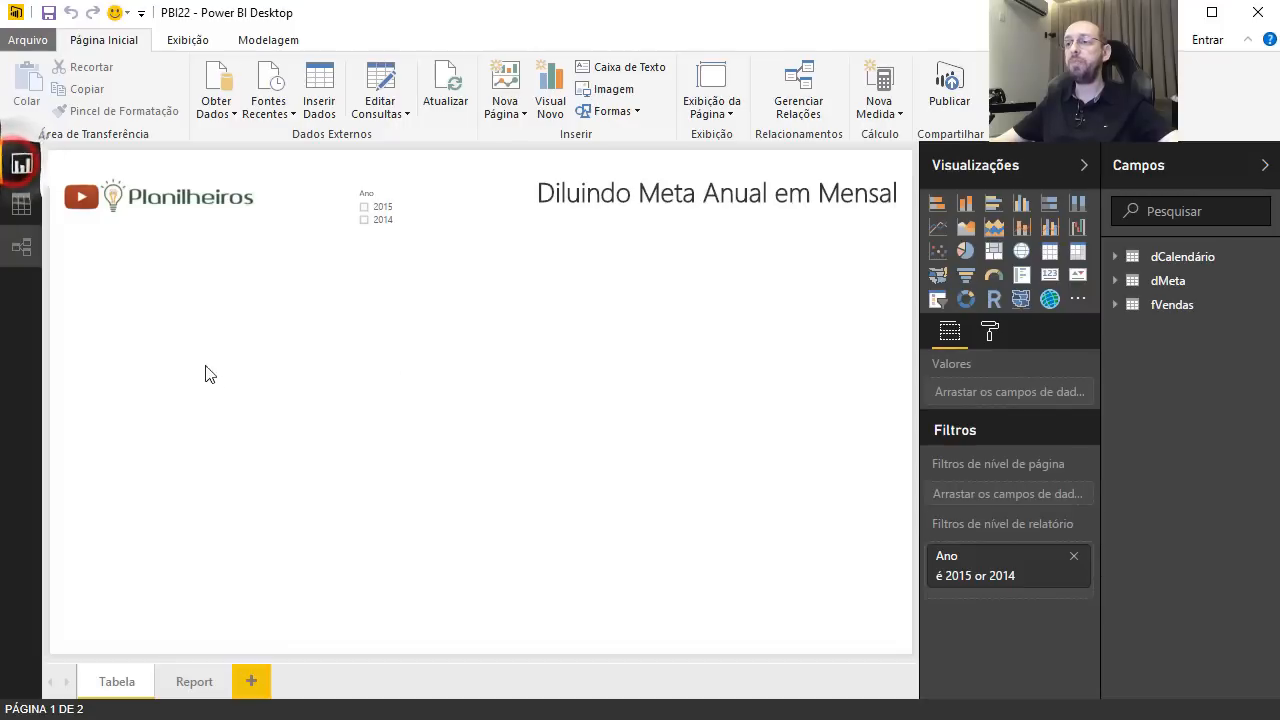
left_click(298, 371)
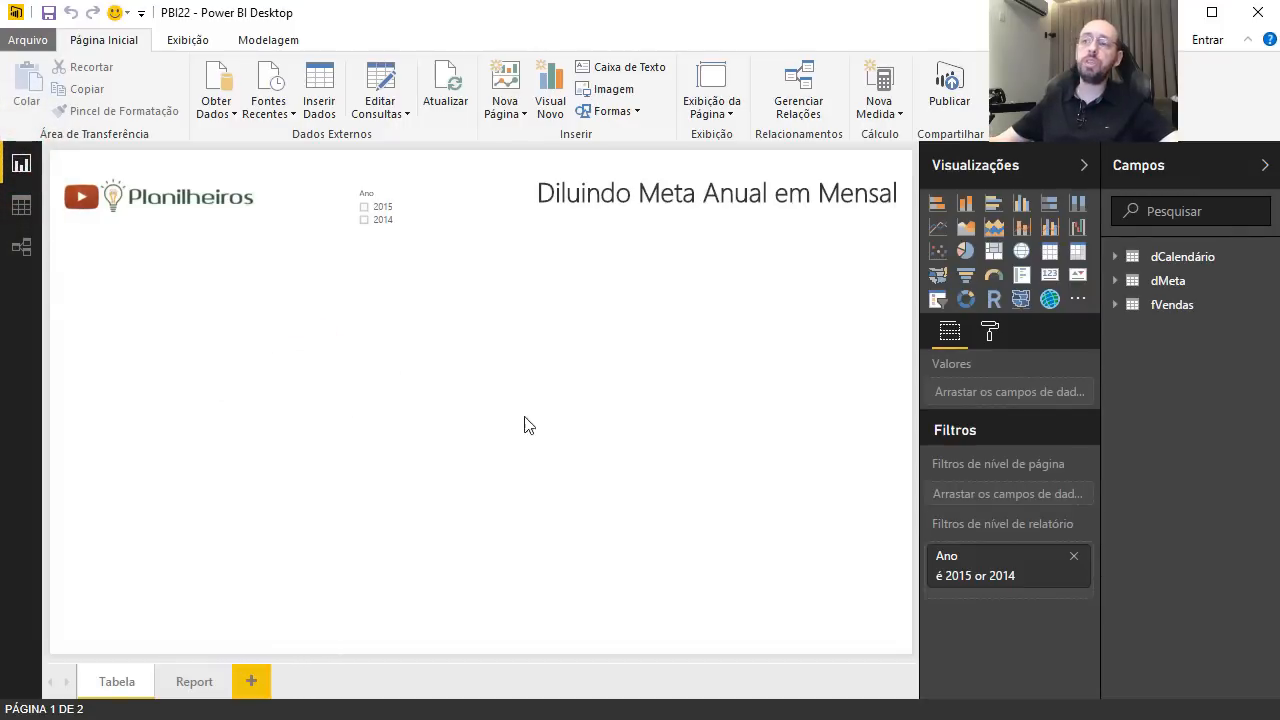
left_click_drag(362, 180, 344, 166)
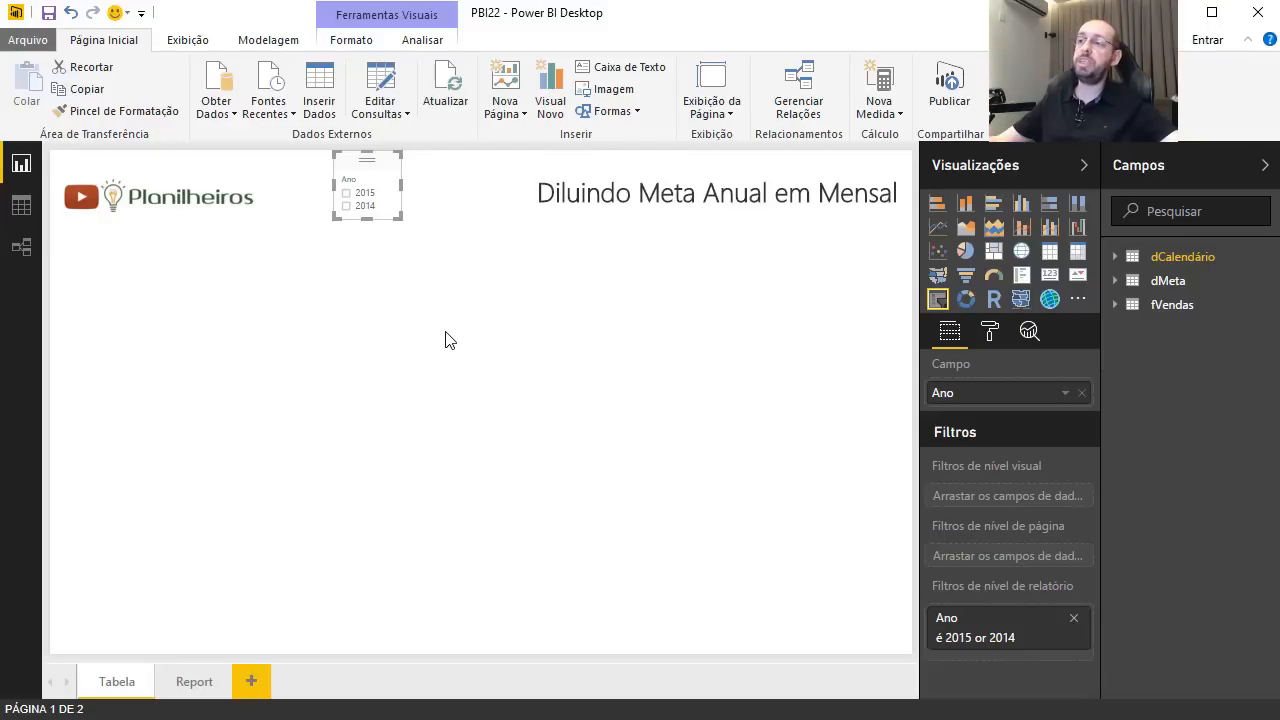
left_click(436, 344)
Add a calculated column to the dCalendário table and name it Dia ùtil.
left_click(21, 205)
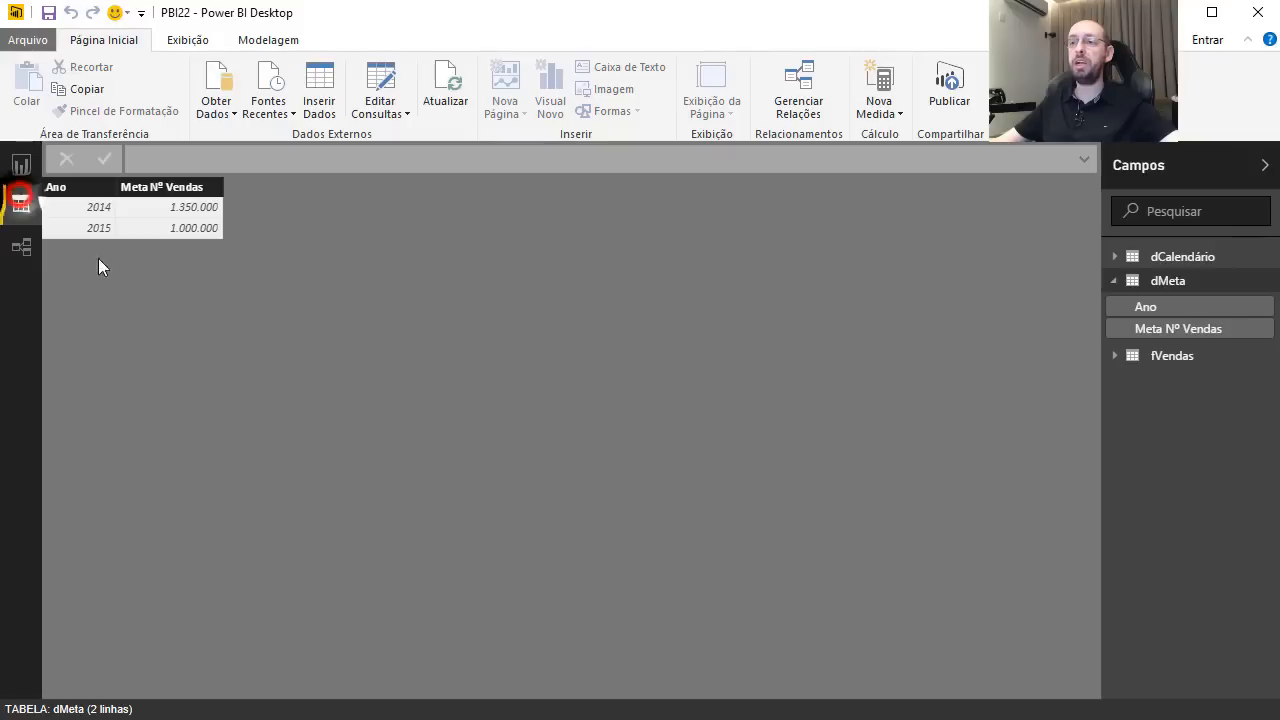
left_click(1190, 257)
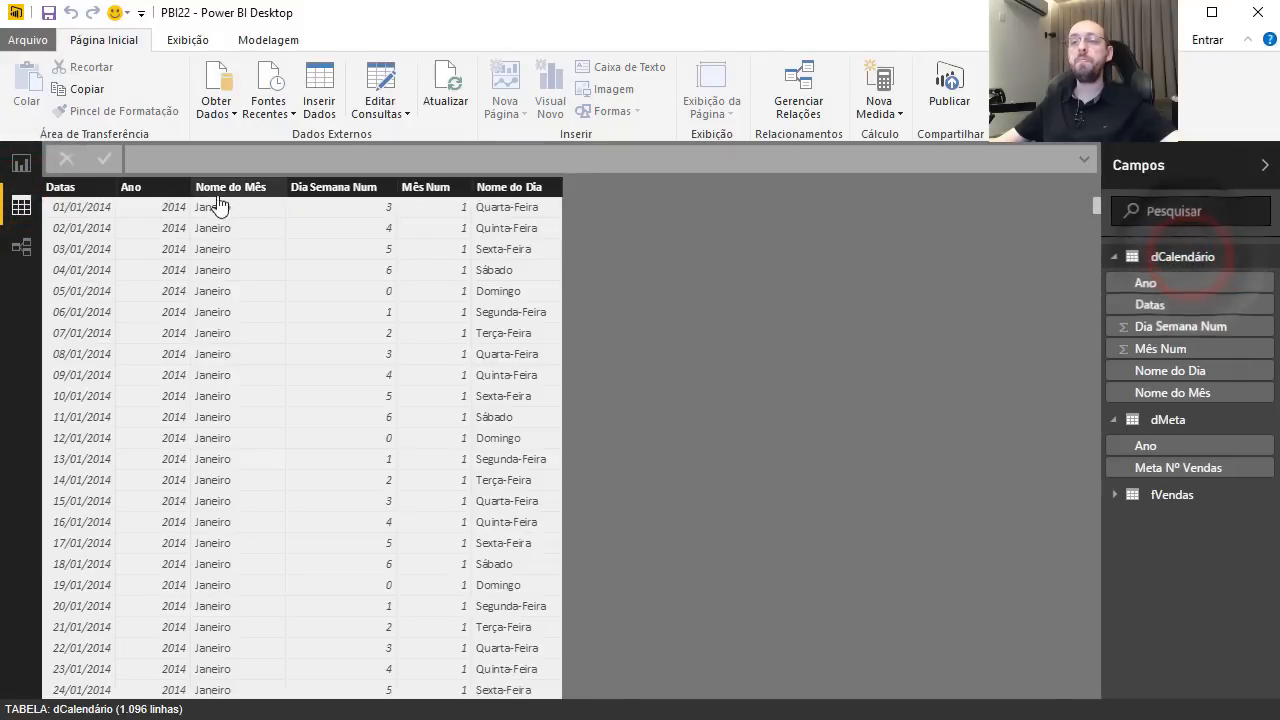
right_click(1172, 268)
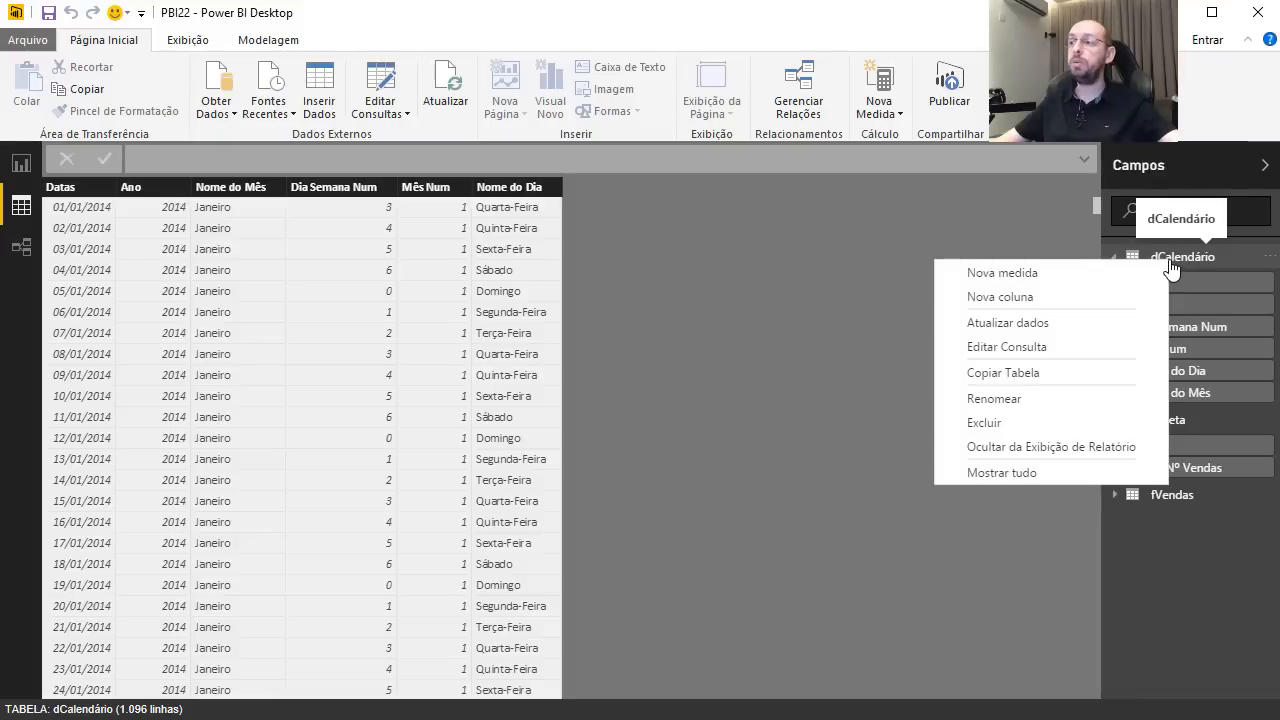
left_click(987, 300)
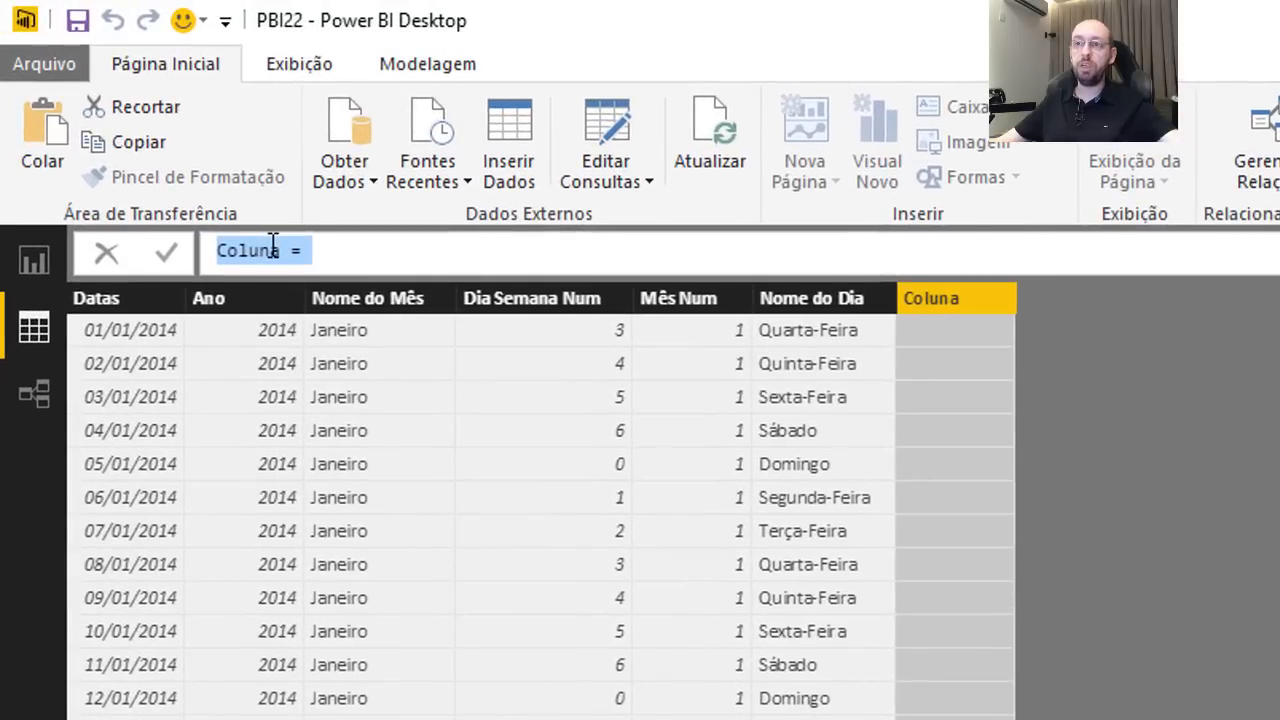
left_click(158, 157)
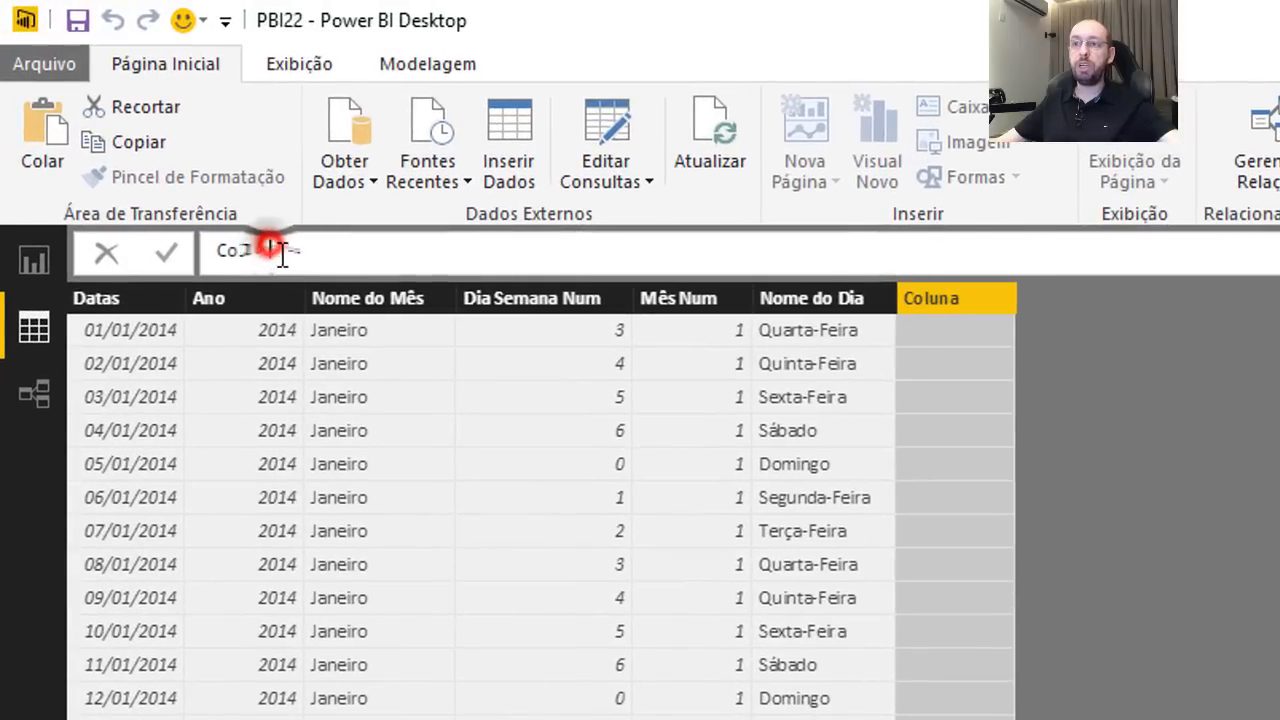
double_click(272, 251)
type("Dia")
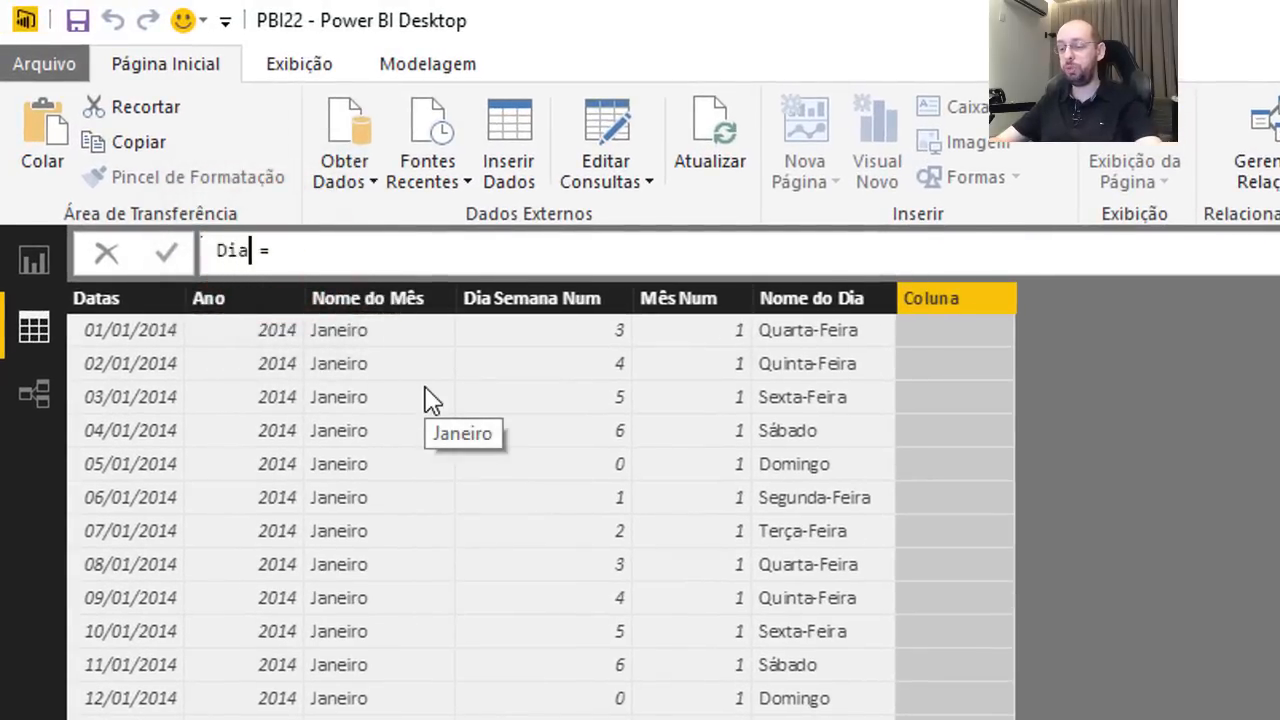
type(" útil")
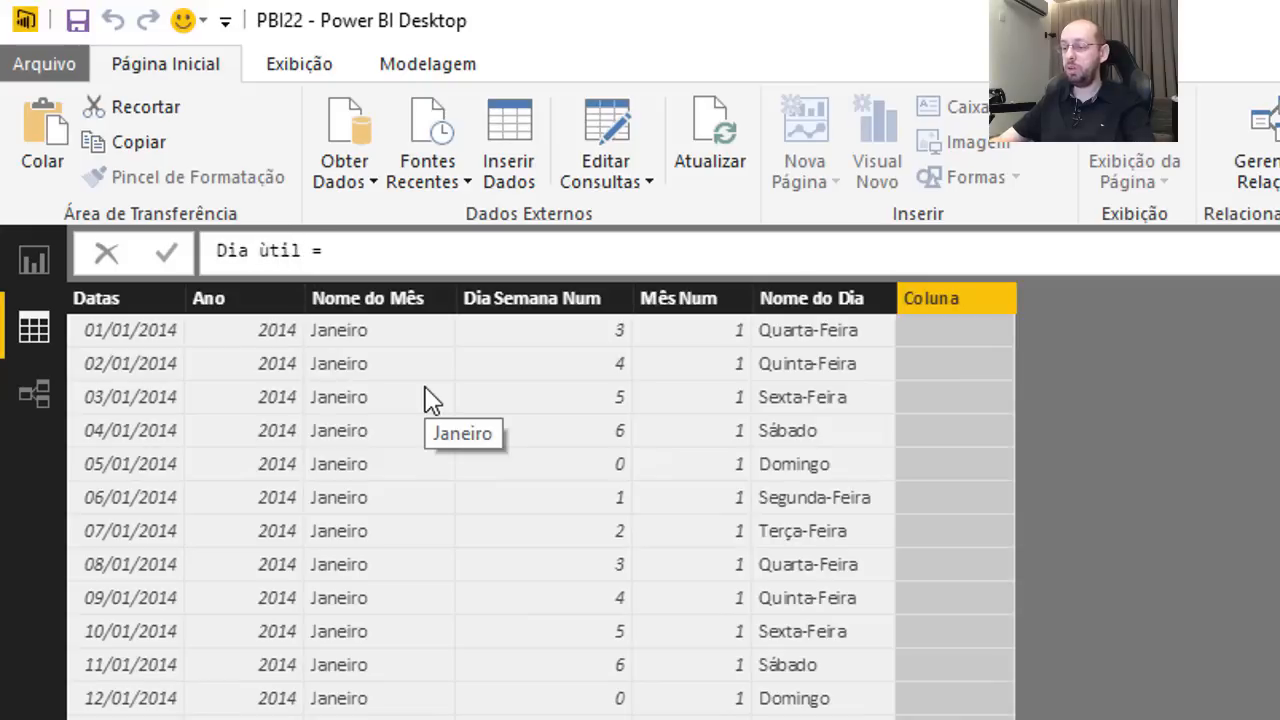
type(" =")
key("Delete")
key("Delete")
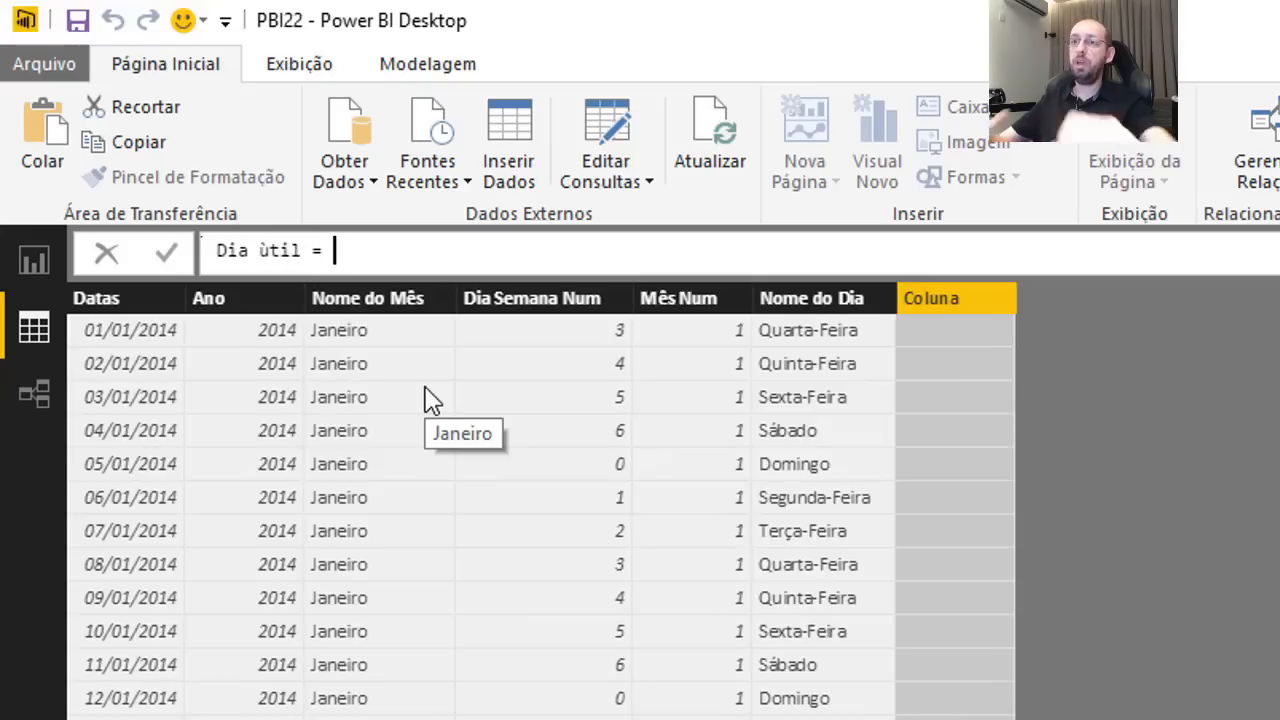
Correct the accent in the new column's name to read Dia útil, followed by the equals sign.
key("BackSpace")
key("BackSpace")
key("BackSpace")
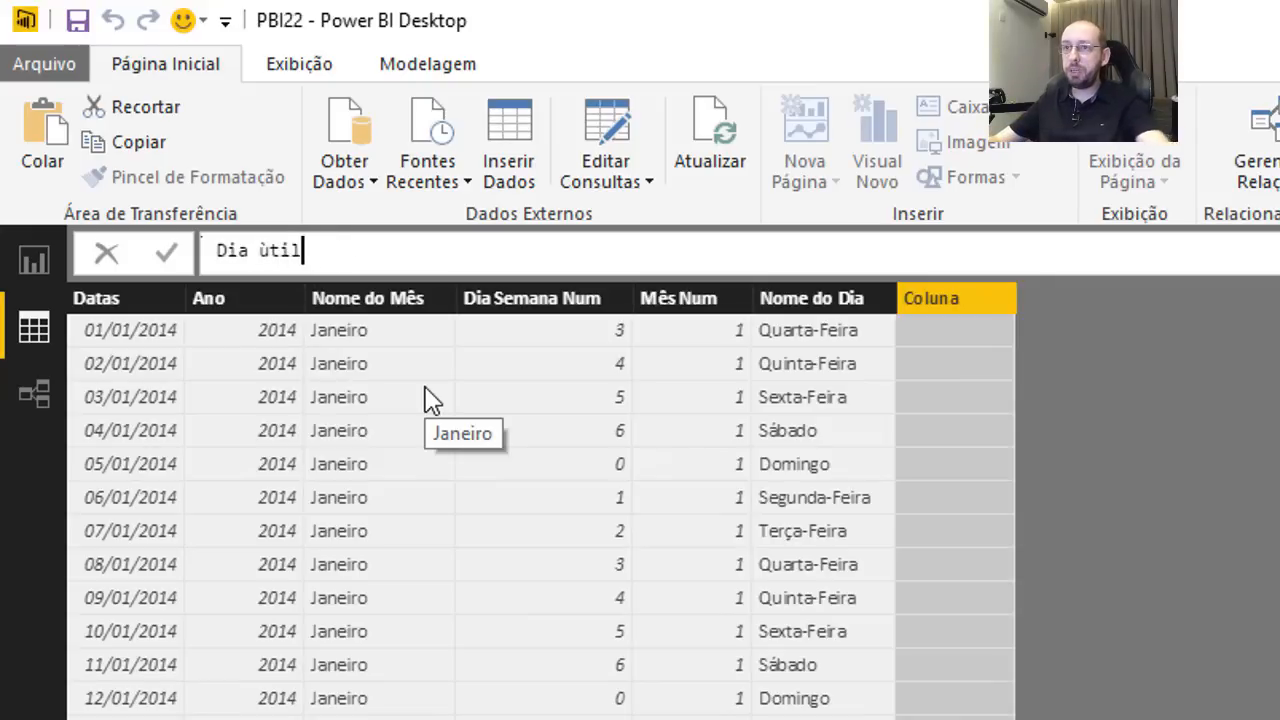
key("BackSpace")
key("BackSpace")
key("BackSpace")
key("BackSpace")
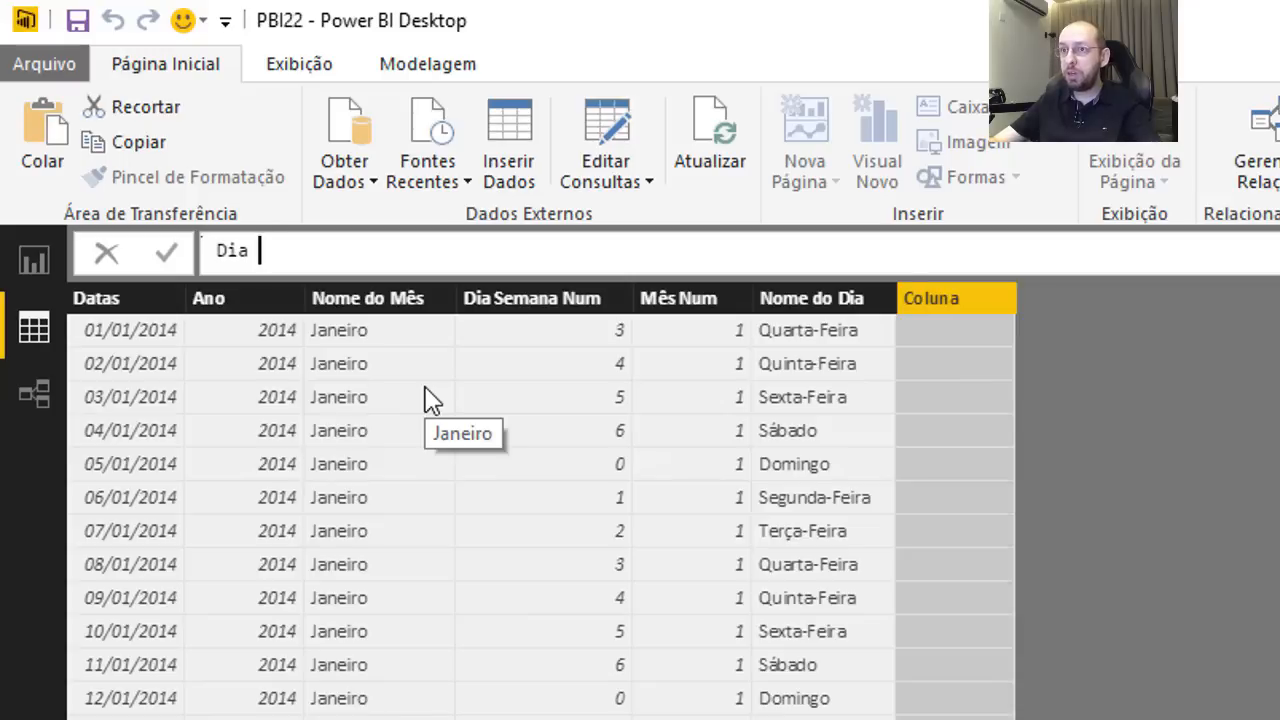
type("útil")
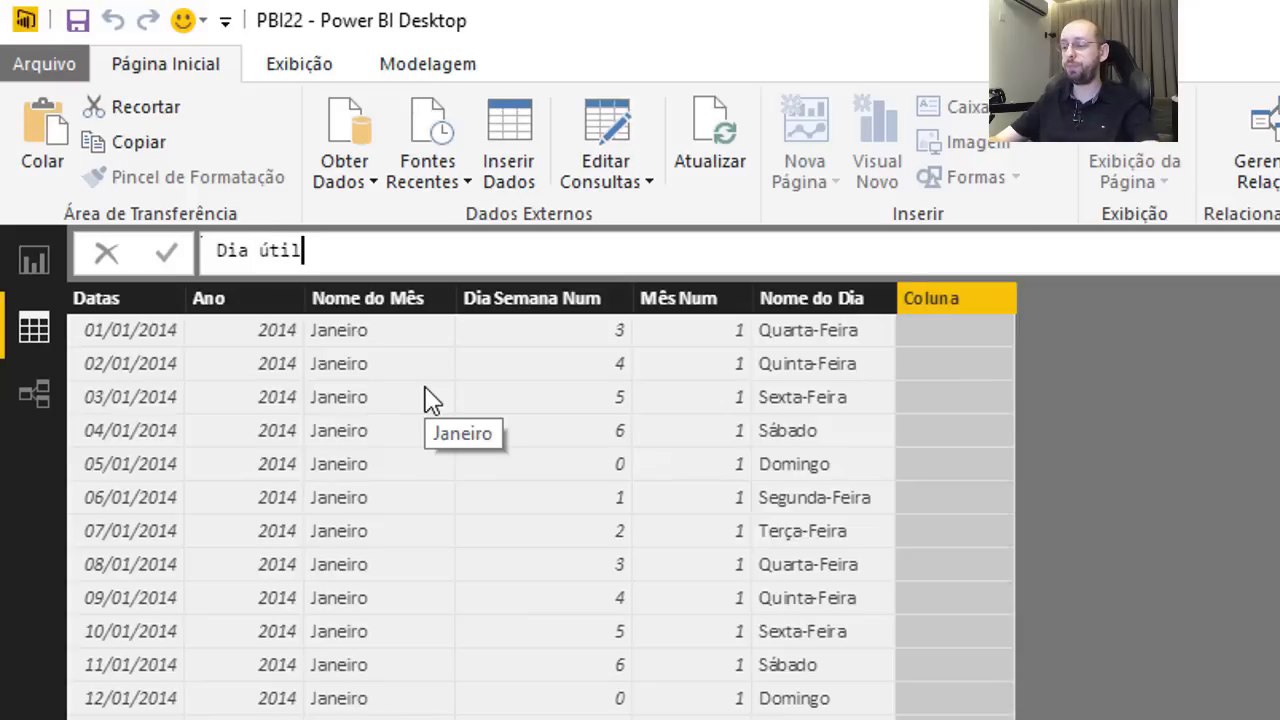
type(" =")
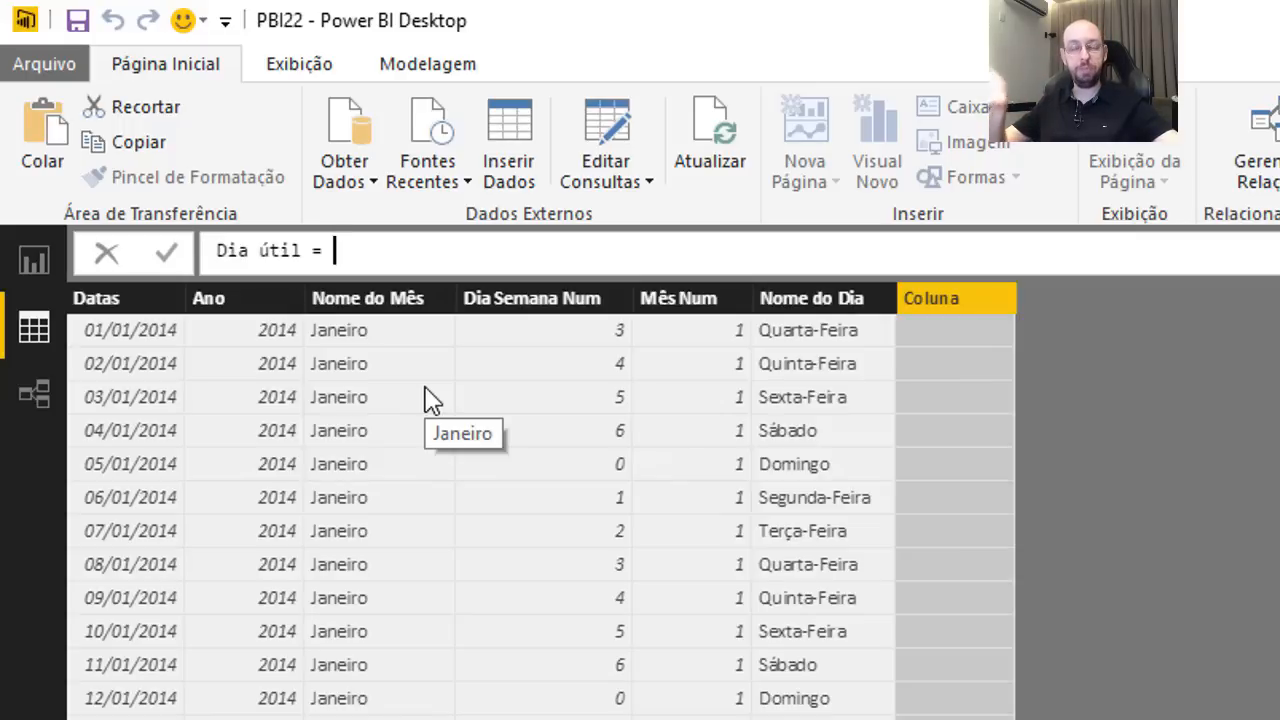
Start the Dia útil formula with the WEEKDAY function on 'dCalendário'[Datas].
type("wee")
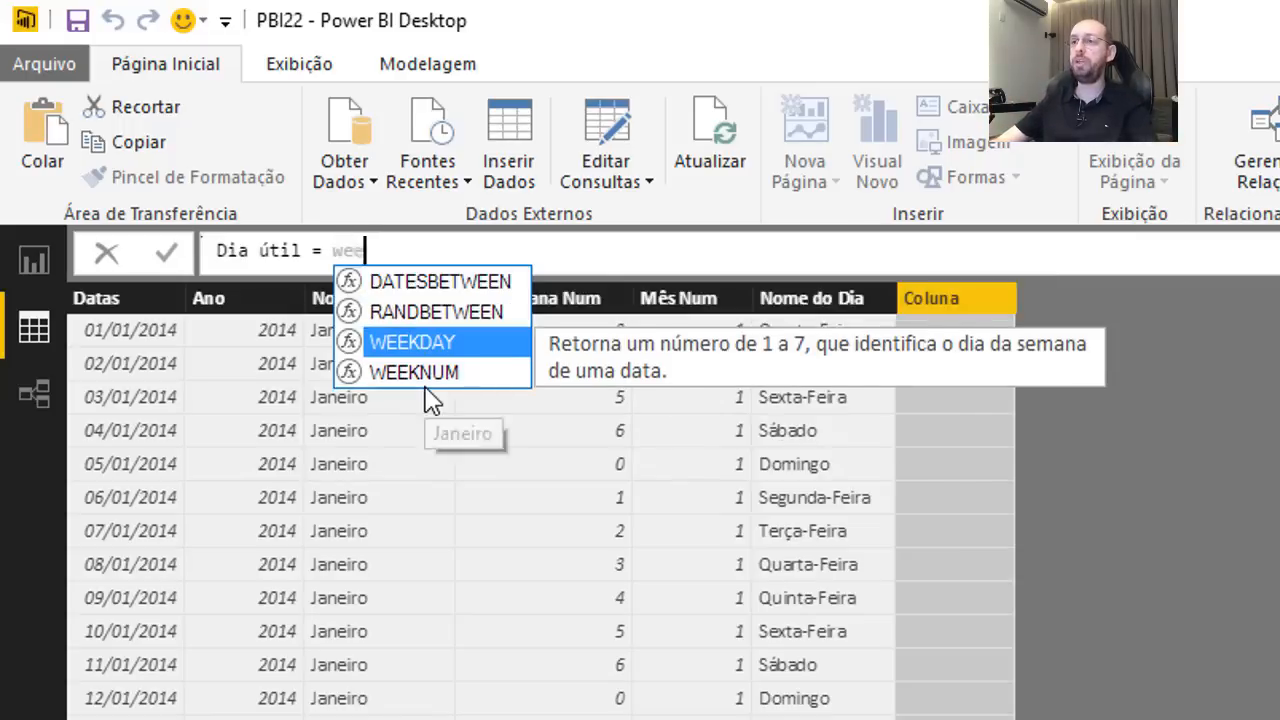
type("k")
key("Tab")
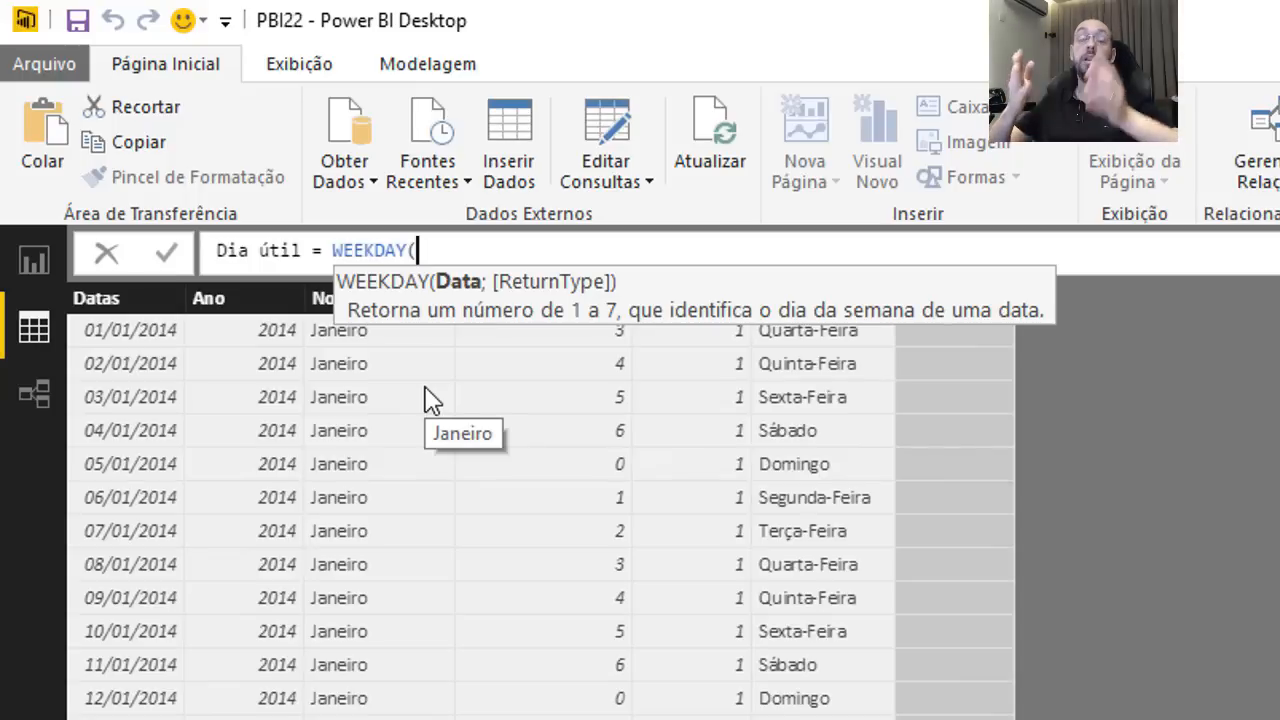
type("dc")
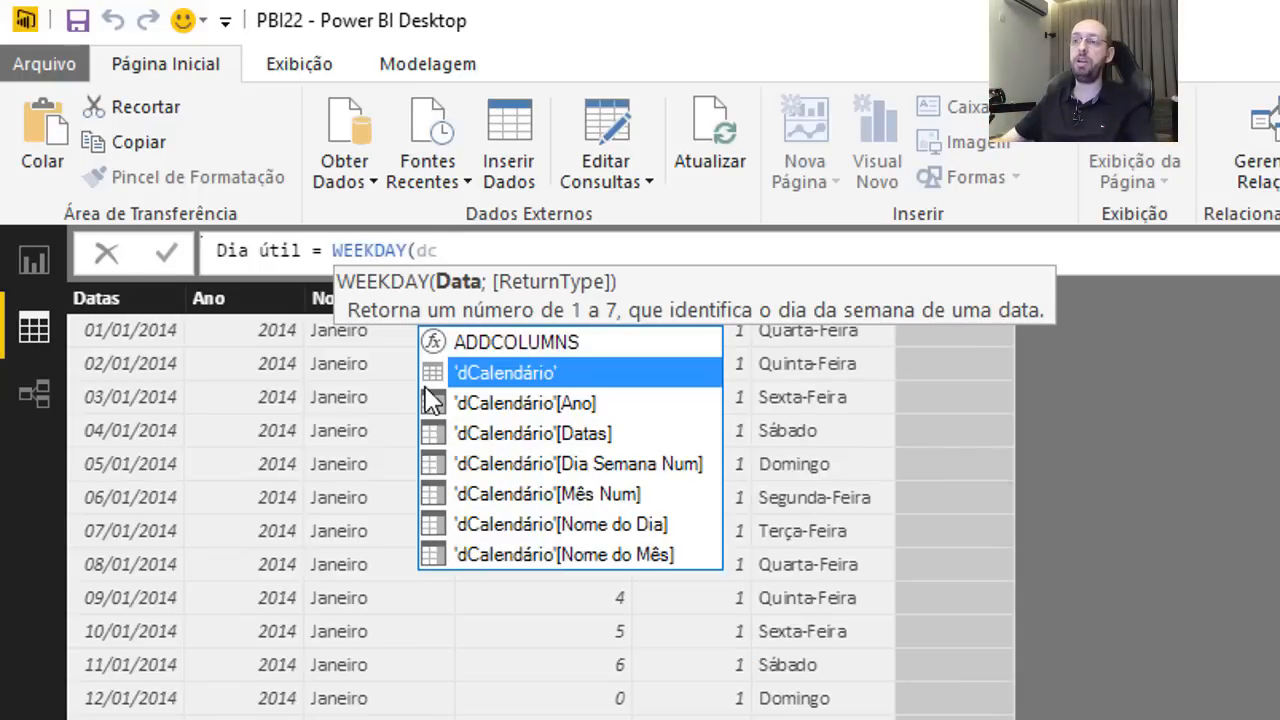
key("Down")
key("Down")
key("Tab")
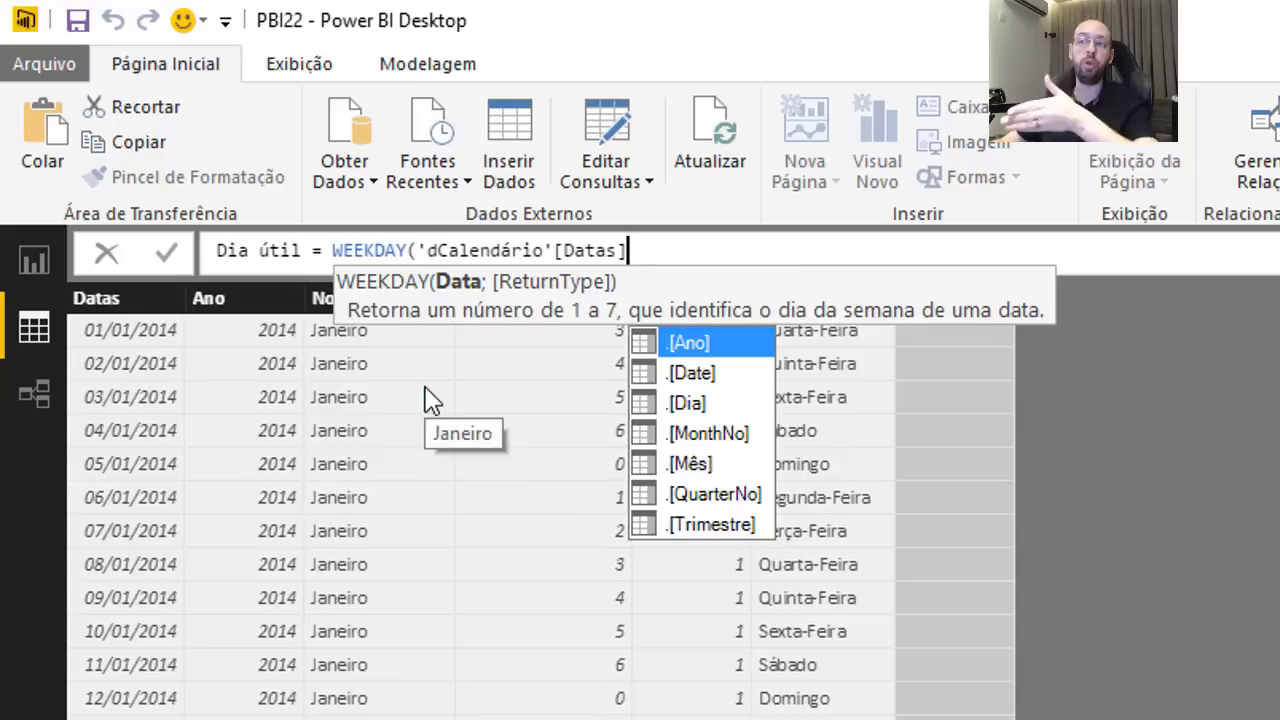
Complete the WEEKDAY formula with return type 2 and the condition <6, and commit the column.
type(";")
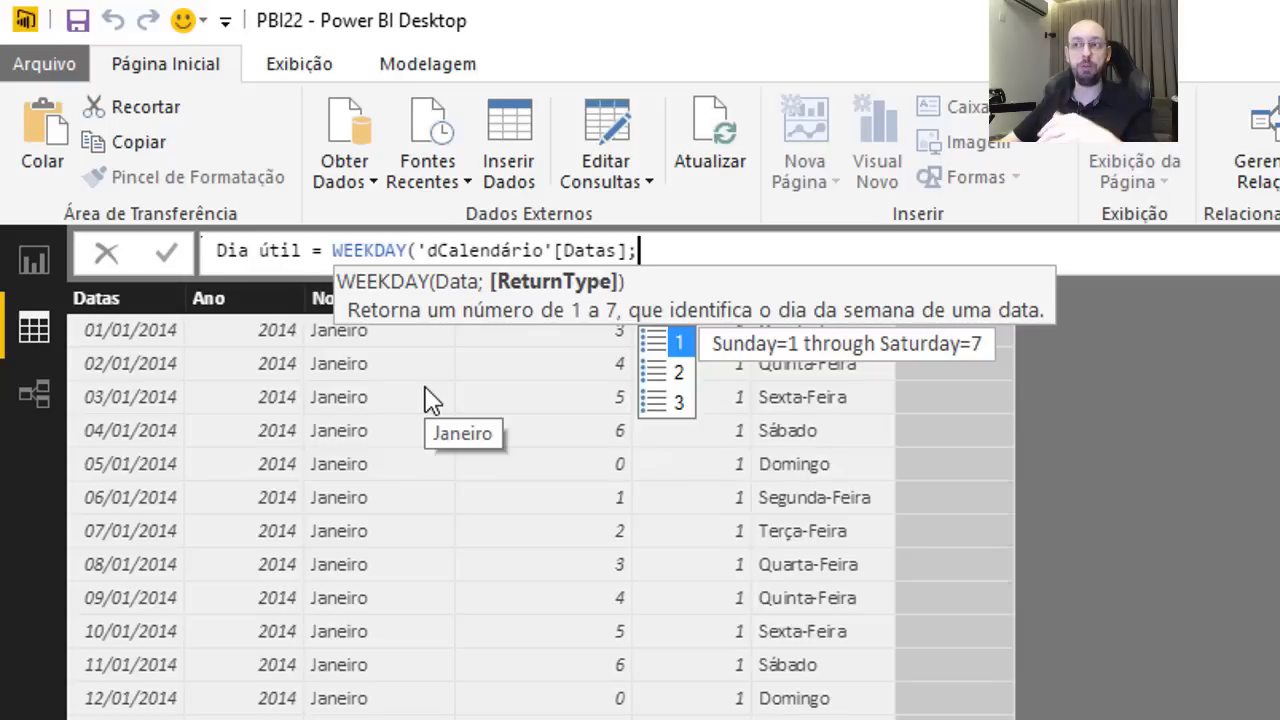
key("Down")
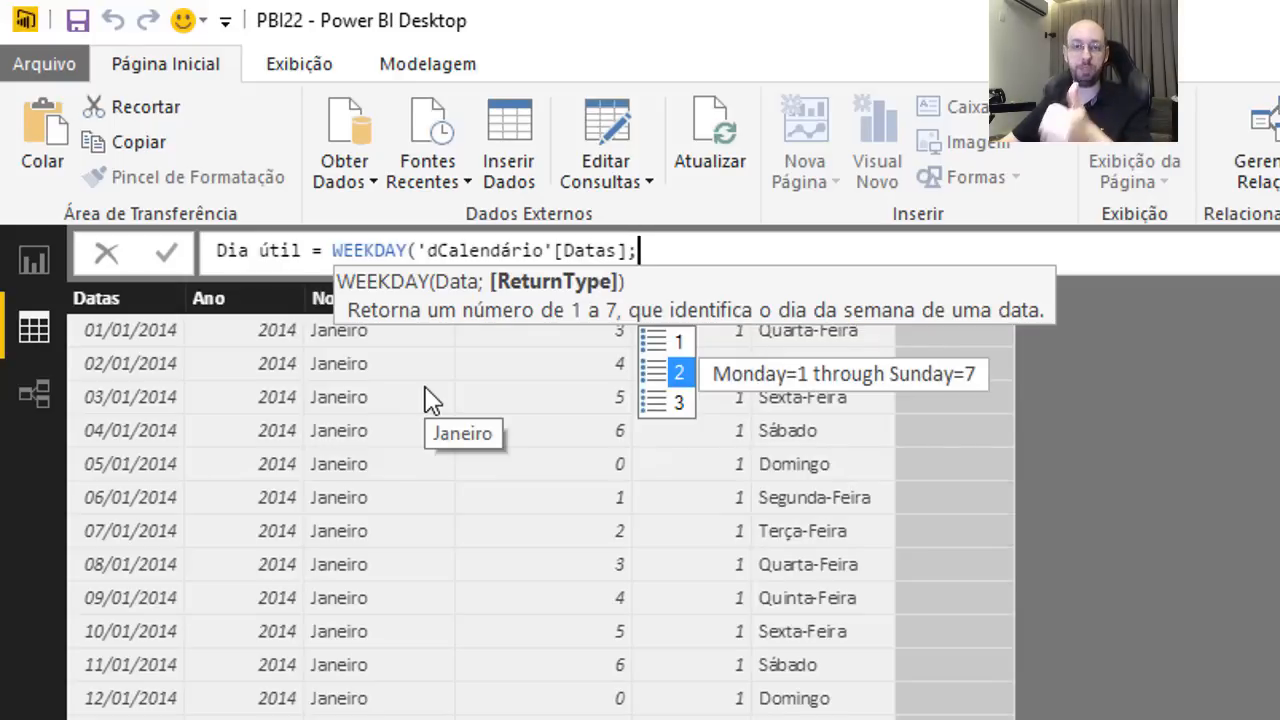
key("Down")
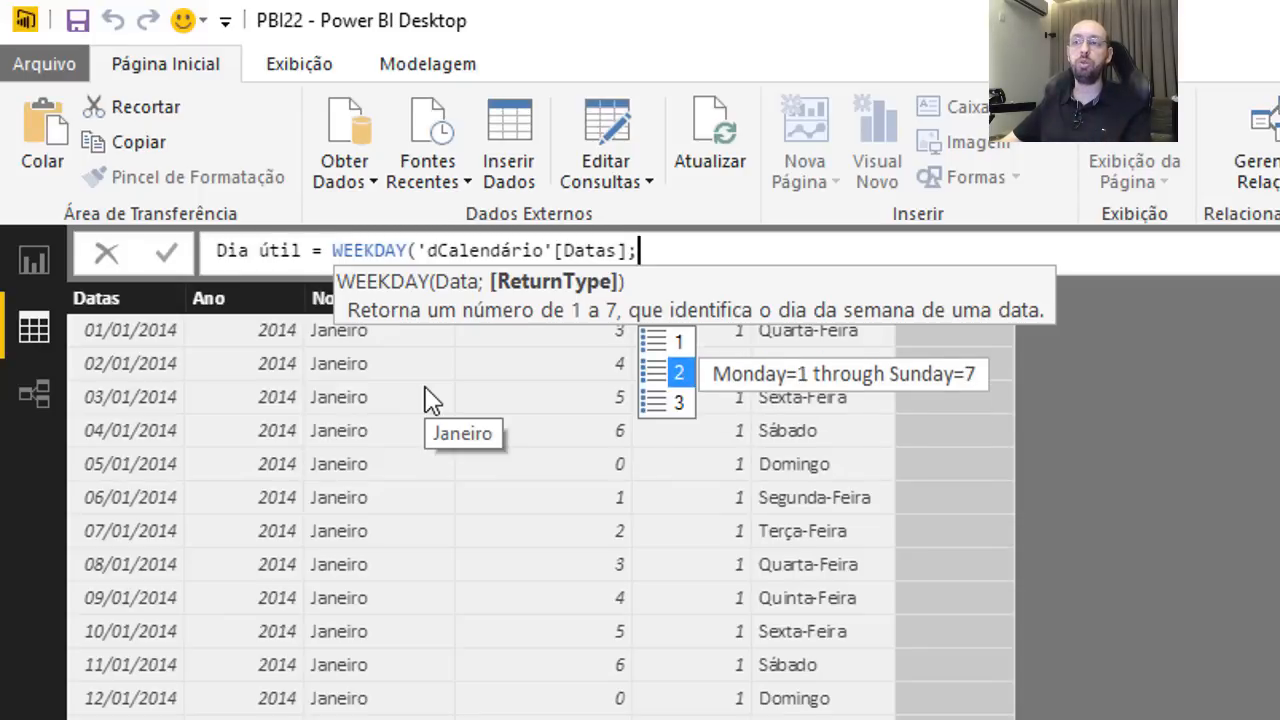
type("2)")
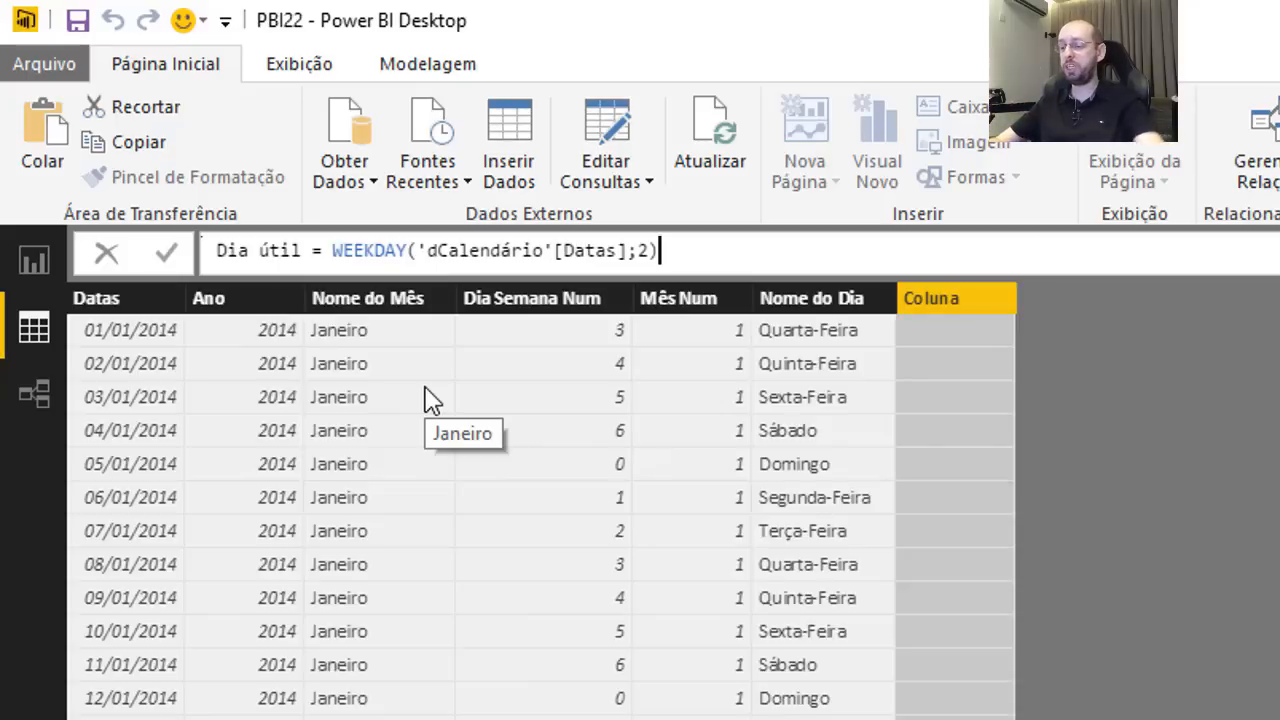
type("<6")
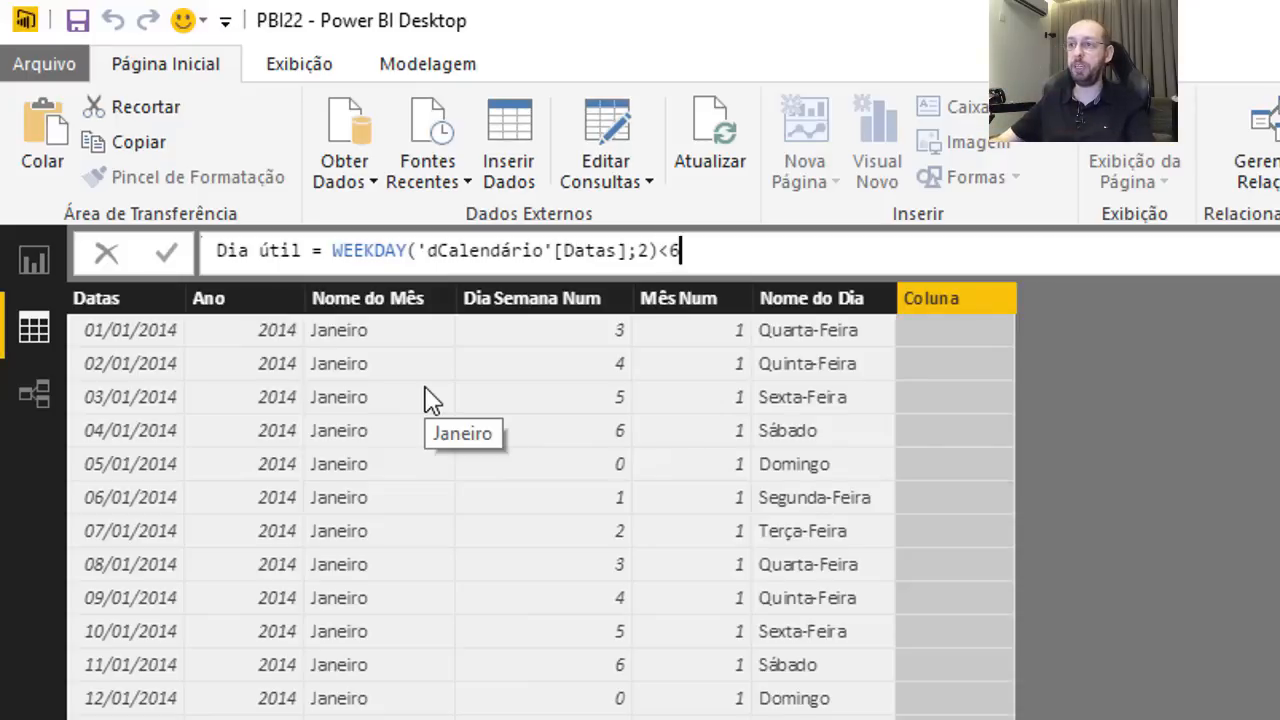
key("Return")
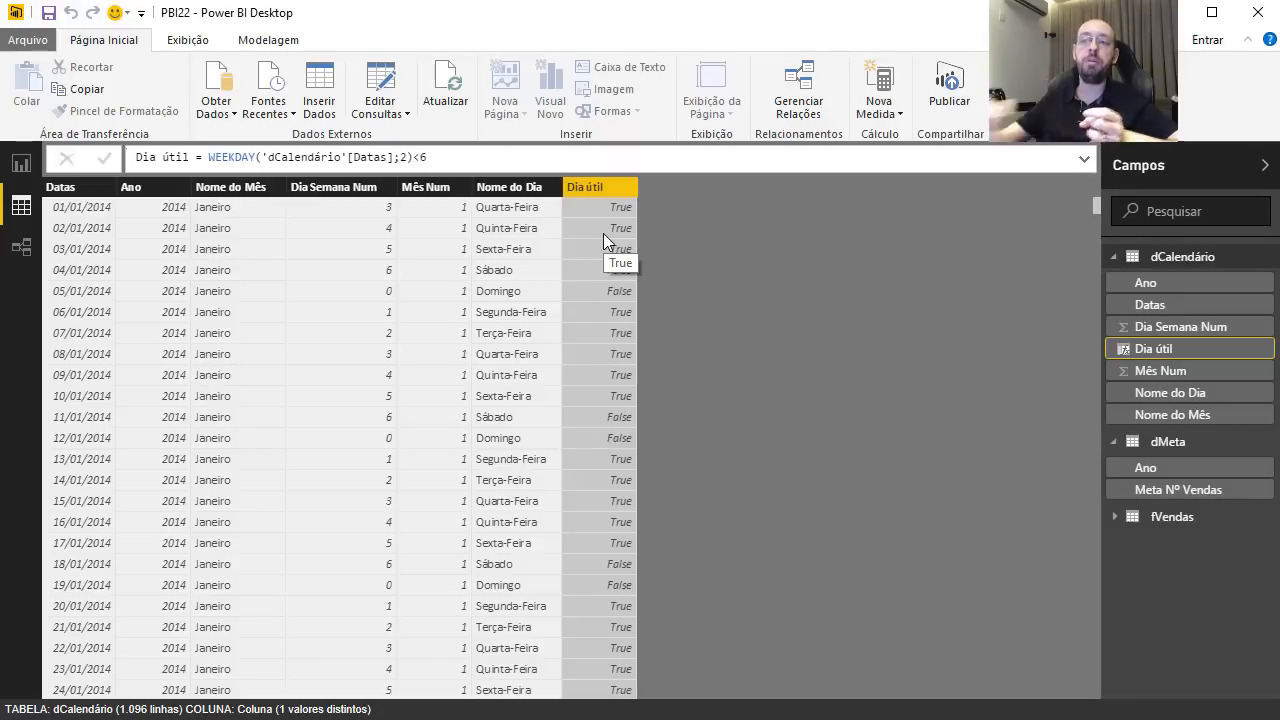
Return to the report's Tabela page, add a new measure to the fVendas table and name it Produtos Vendidos.
left_click(21, 163)
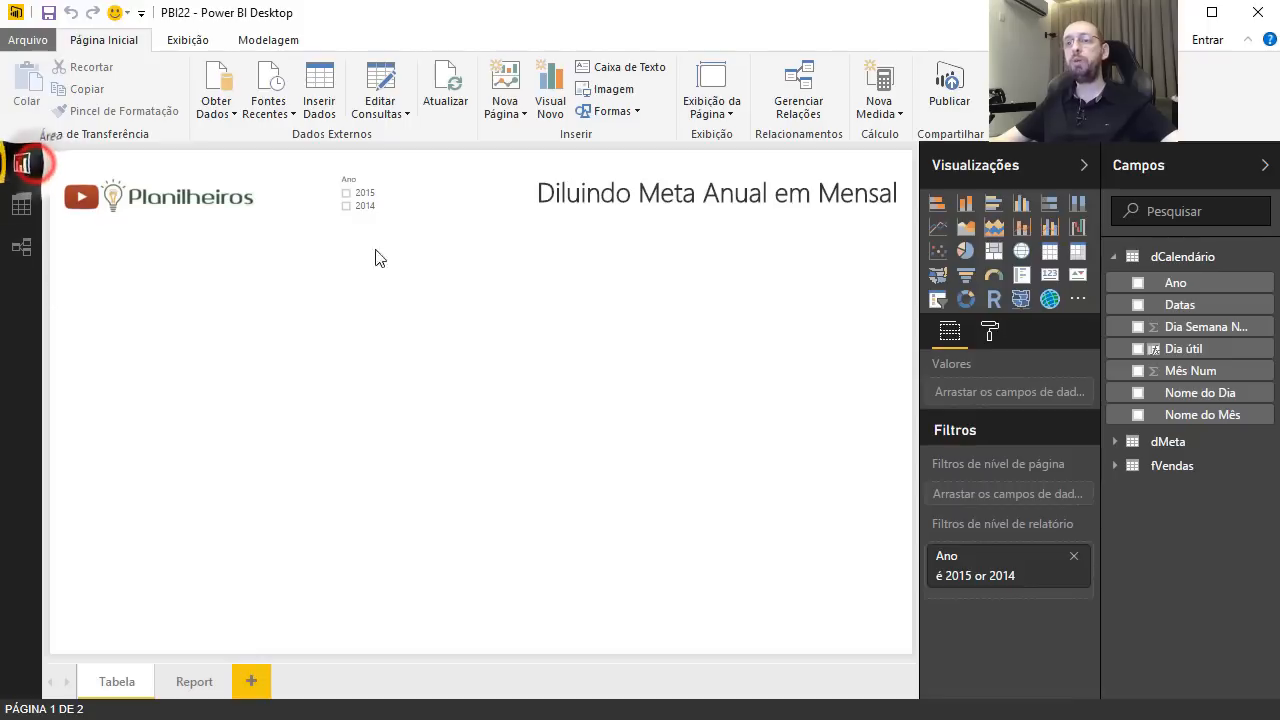
left_click(546, 318)
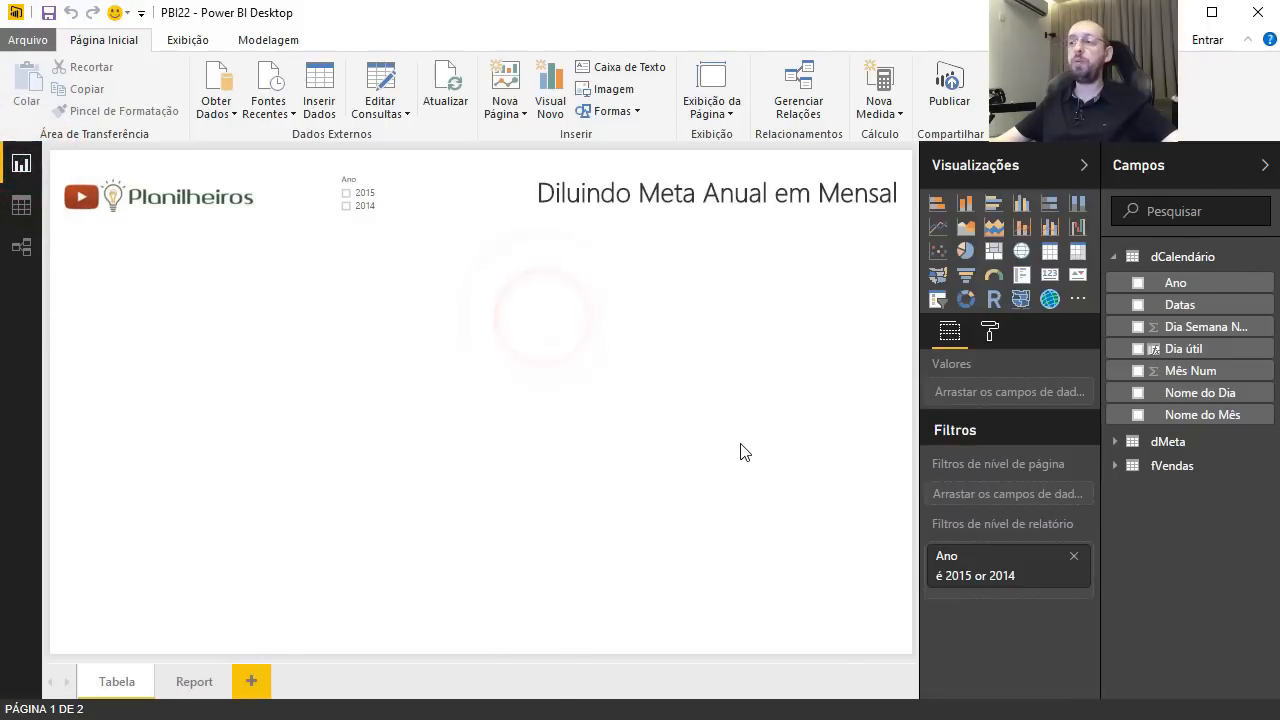
left_click(1114, 257)
left_click(1112, 304)
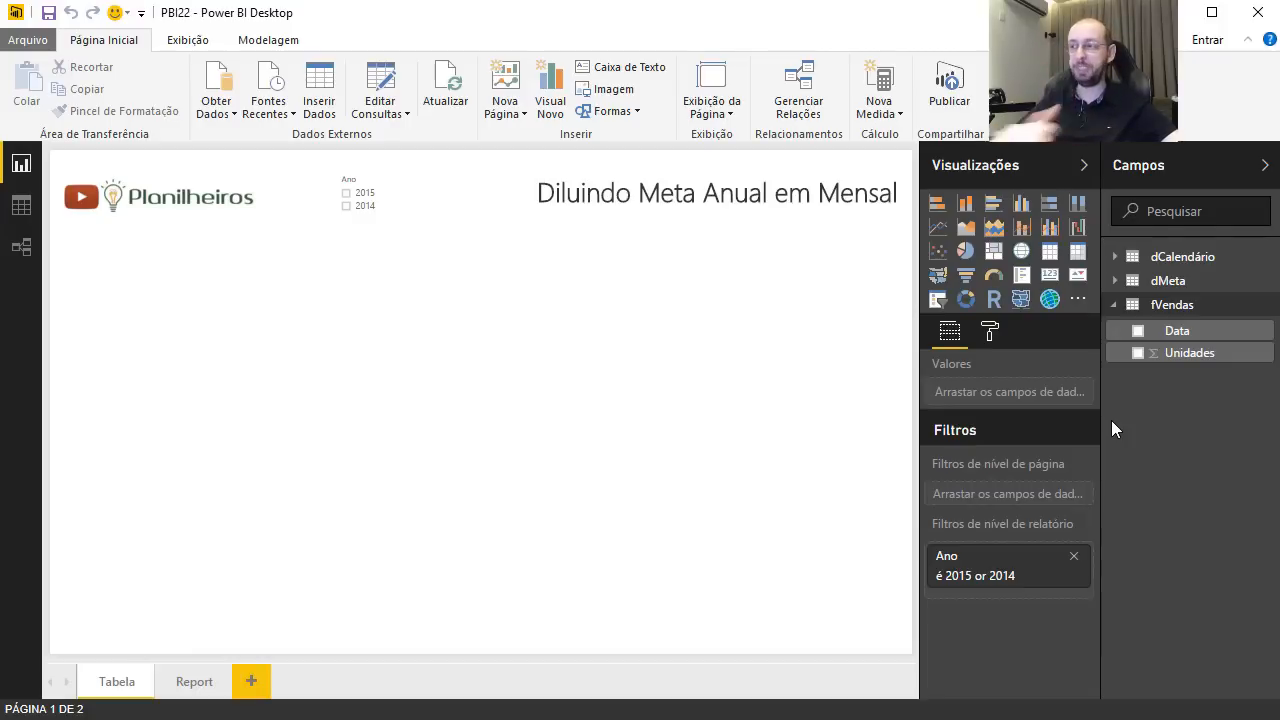
right_click(1175, 308)
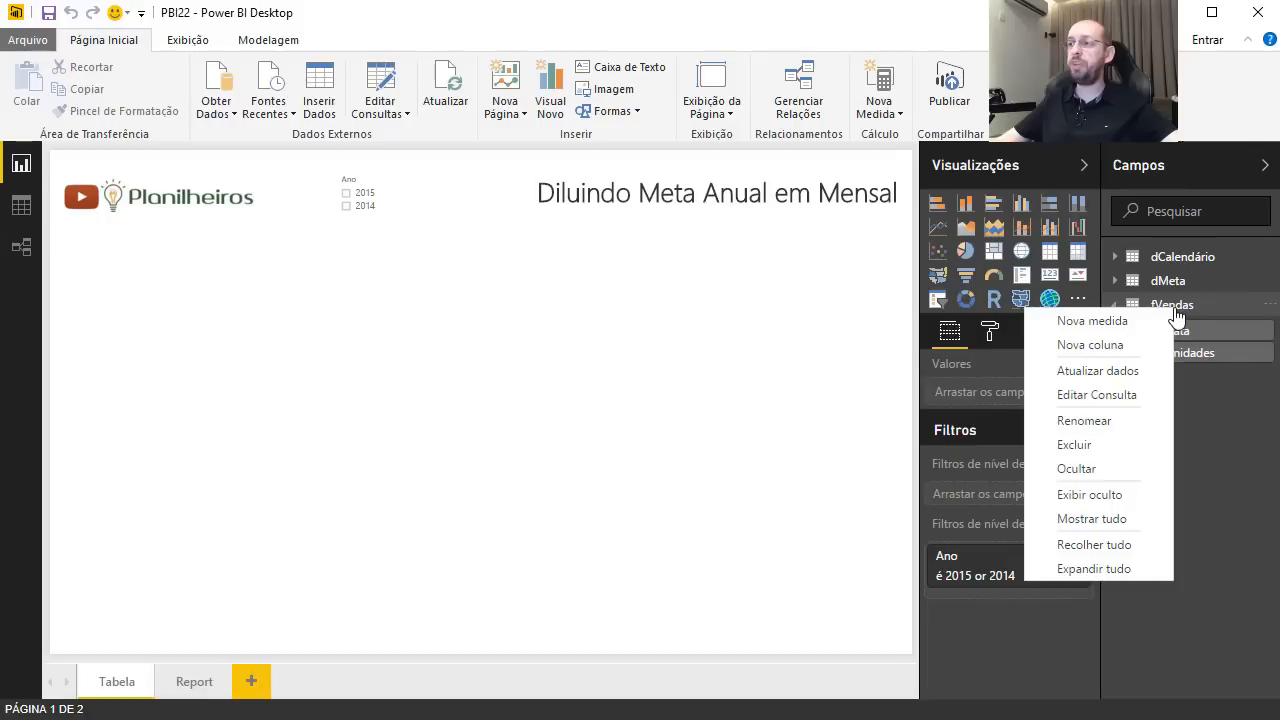
left_click(1100, 322)
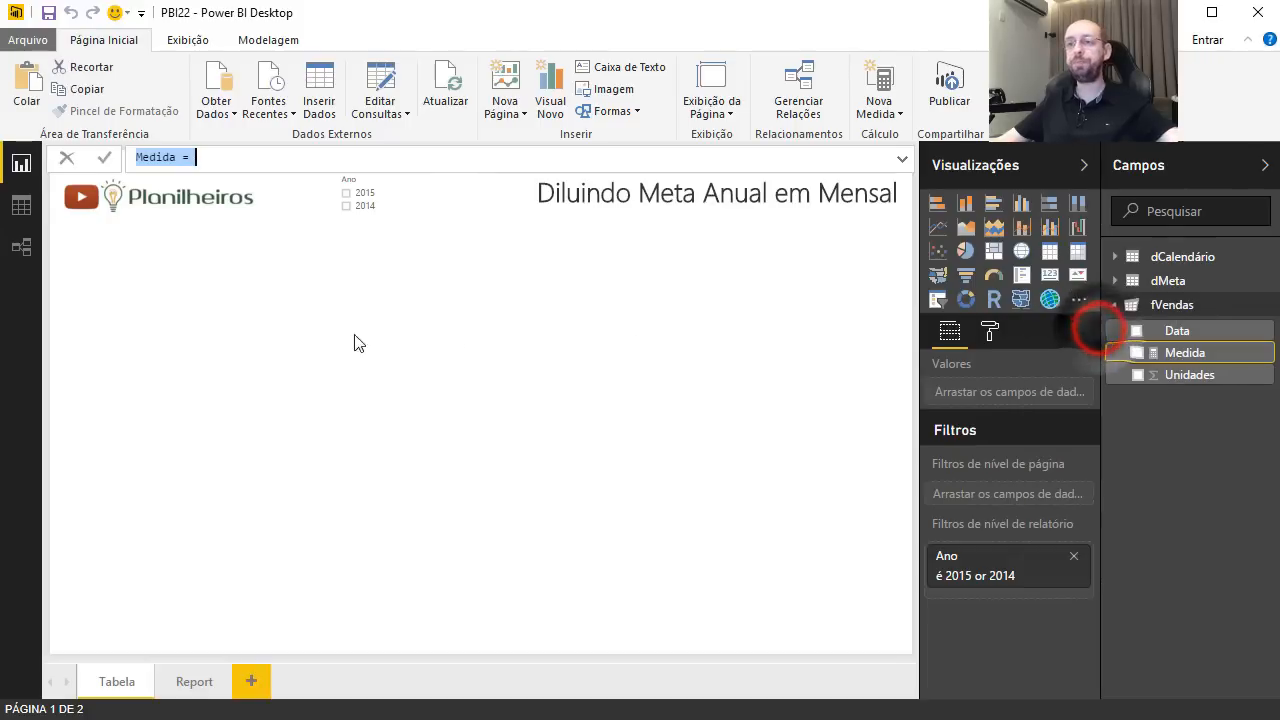
left_click(174, 161)
double_click(170, 158)
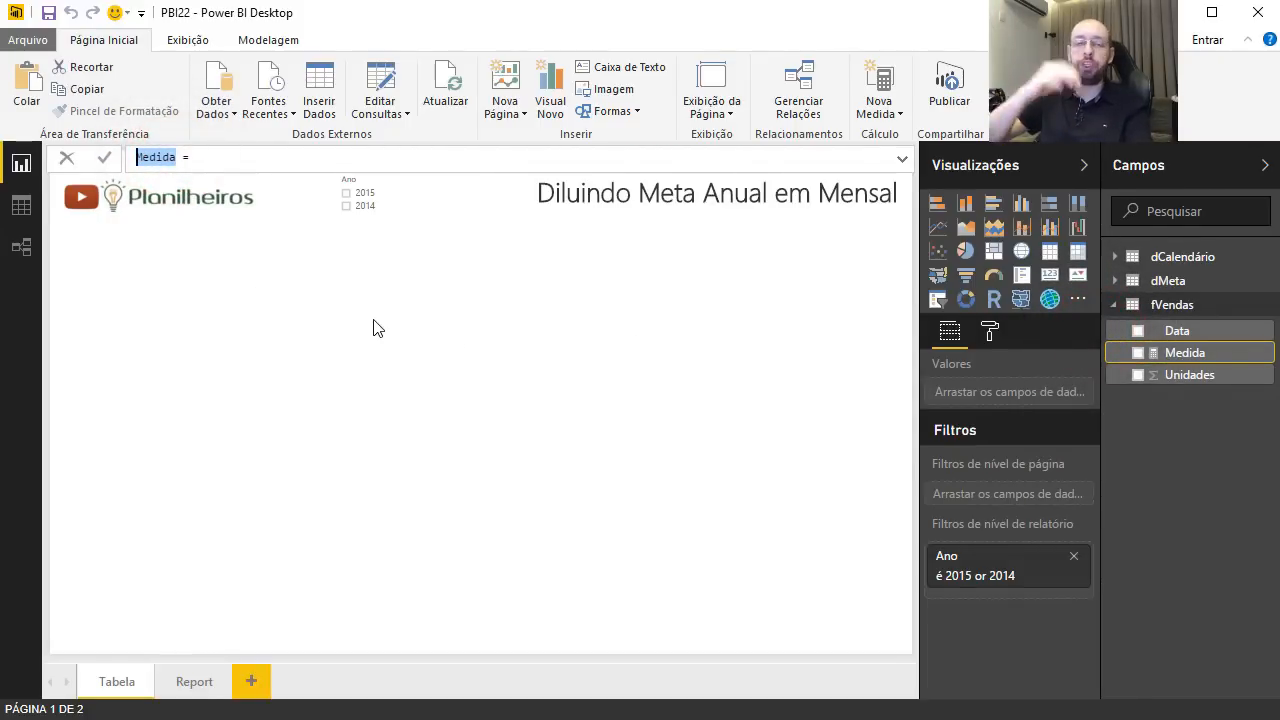
type("Produtos V")
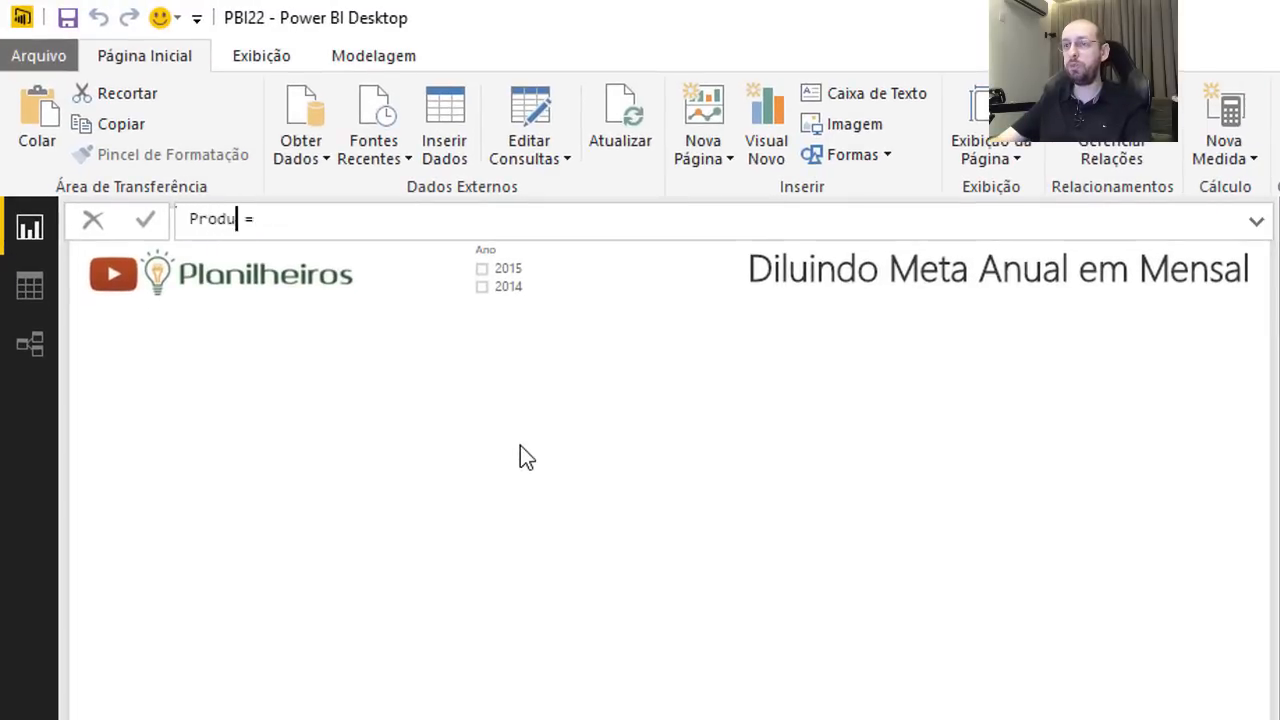
type("endidos")
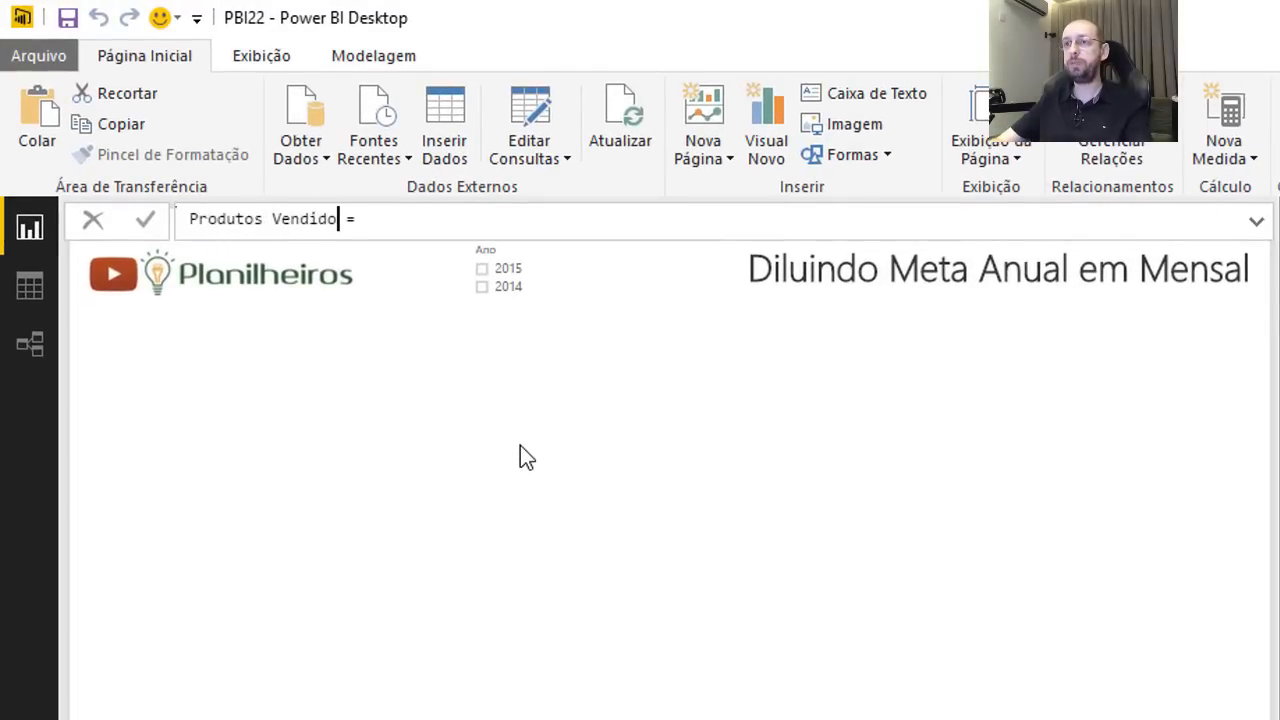
Define the Produtos Vendidos measure as the SUM of fVendas[Unidades] and commit it.
key("End")
type("su")
key("Tab")
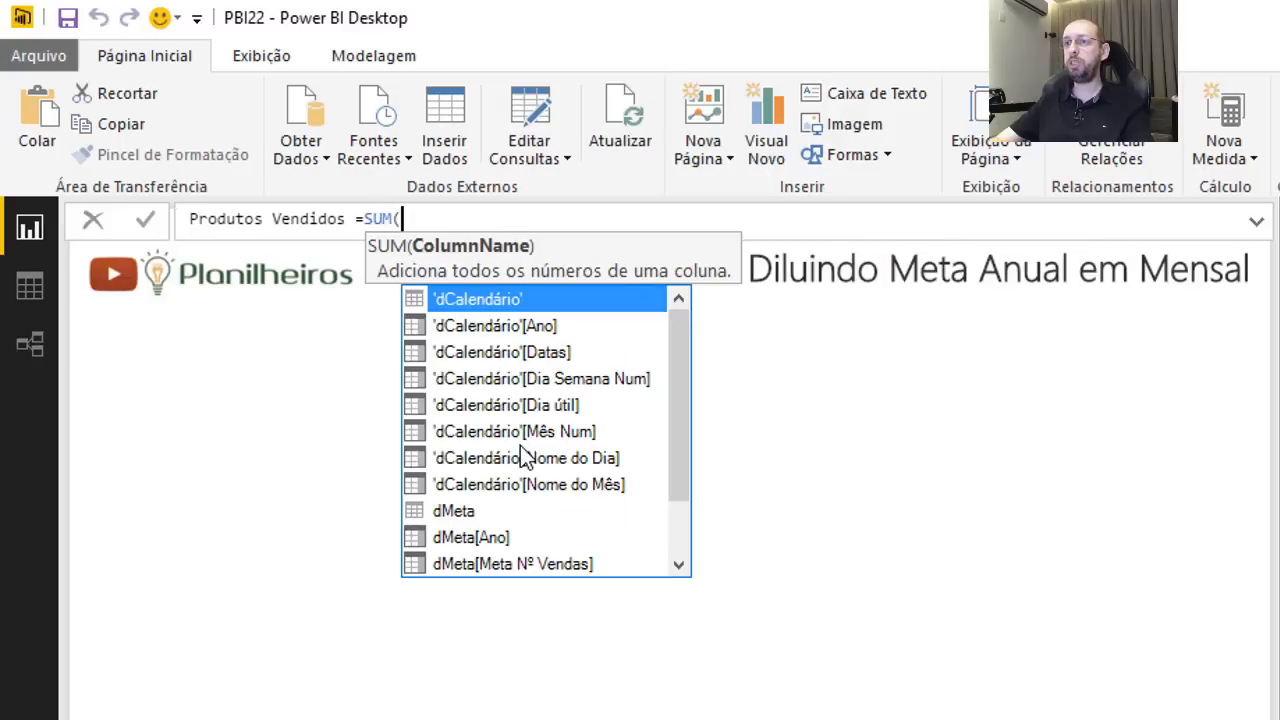
type("fv")
key("Down")
key("Down")
key("Tab")
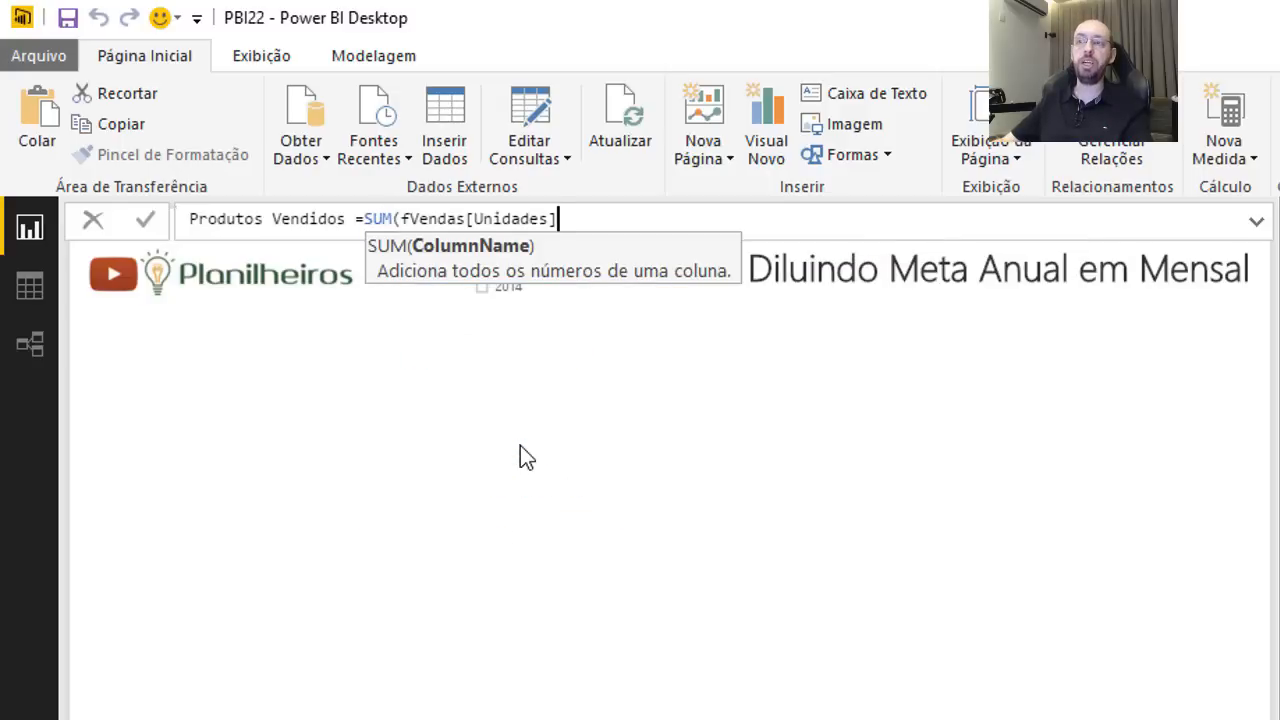
key("Return")
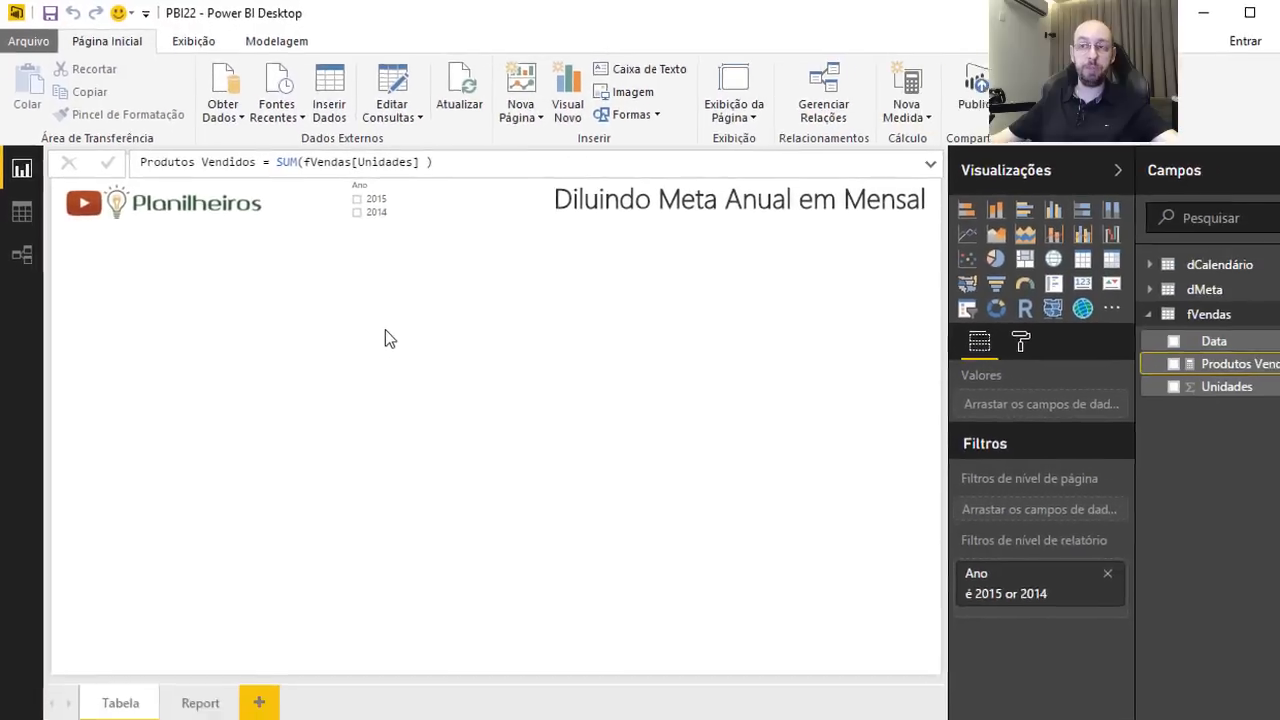
Format the Produtos Vendidos measure with a thousands separator.
left_click(1187, 376)
left_click(1180, 354)
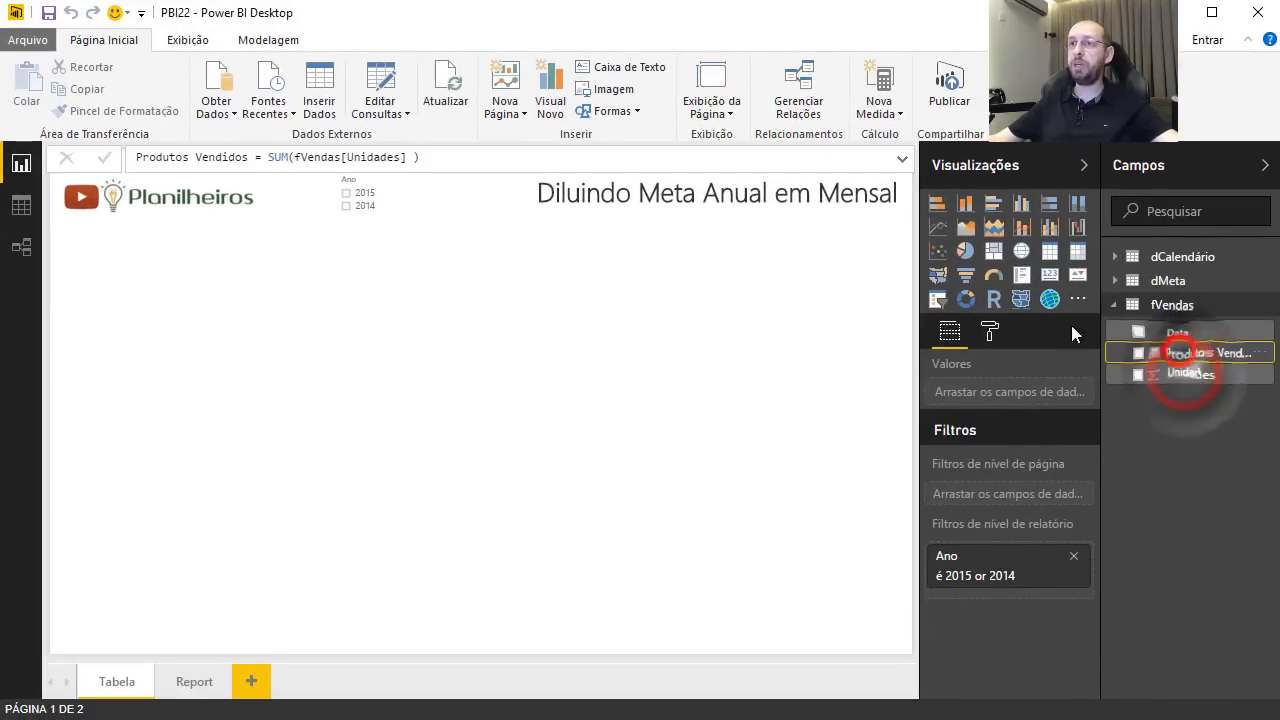
left_click(267, 42)
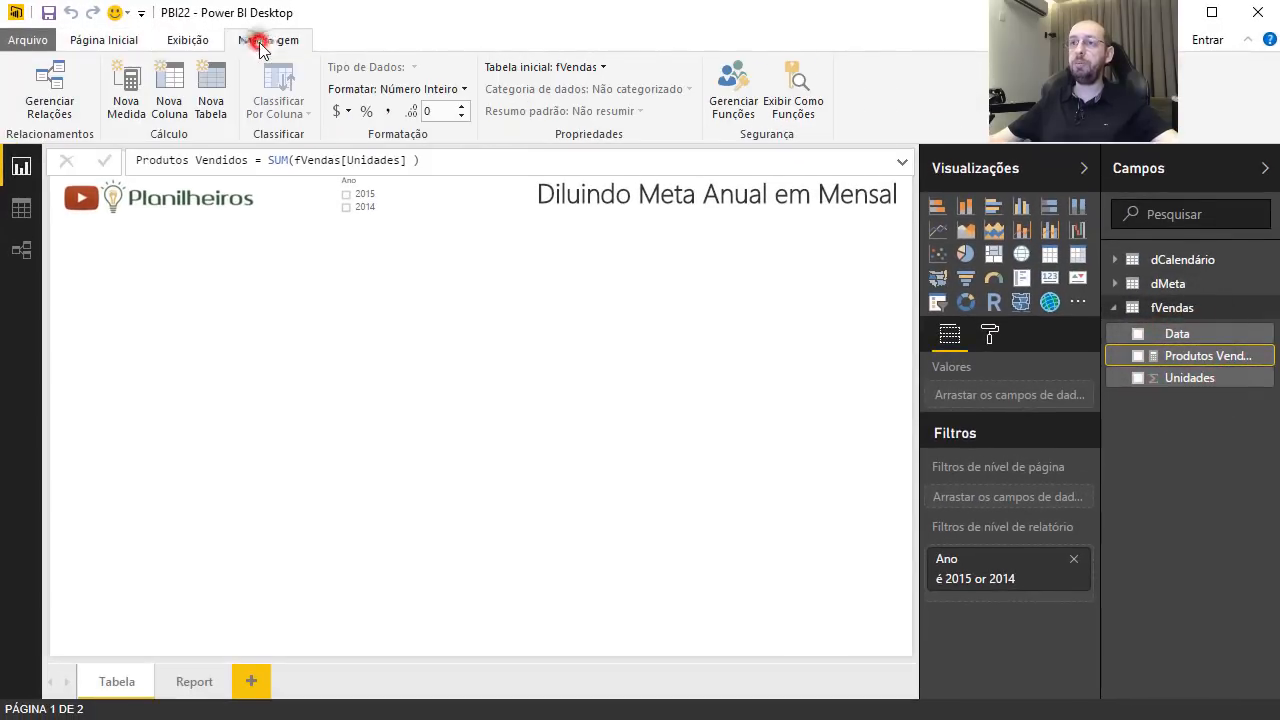
left_click(389, 111)
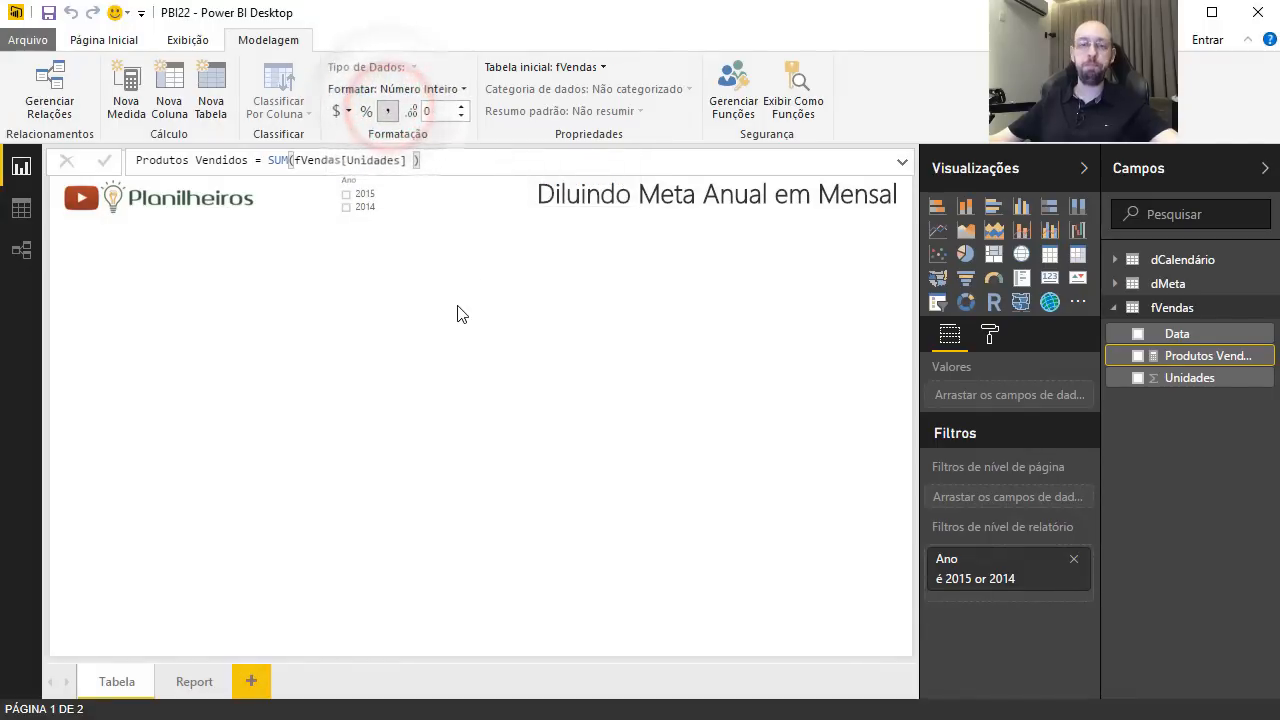
Insert an empty matrix visual and enlarge it to fill the page area below the header.
left_click(225, 330)
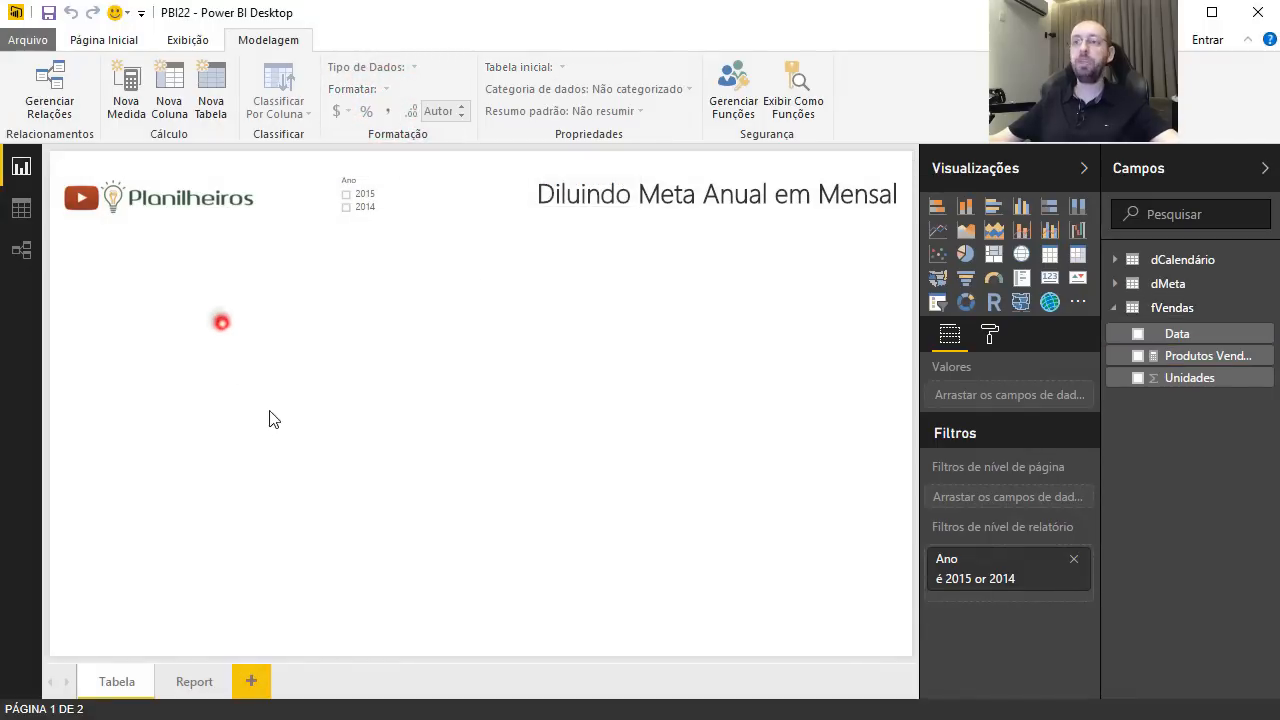
left_click(1077, 256)
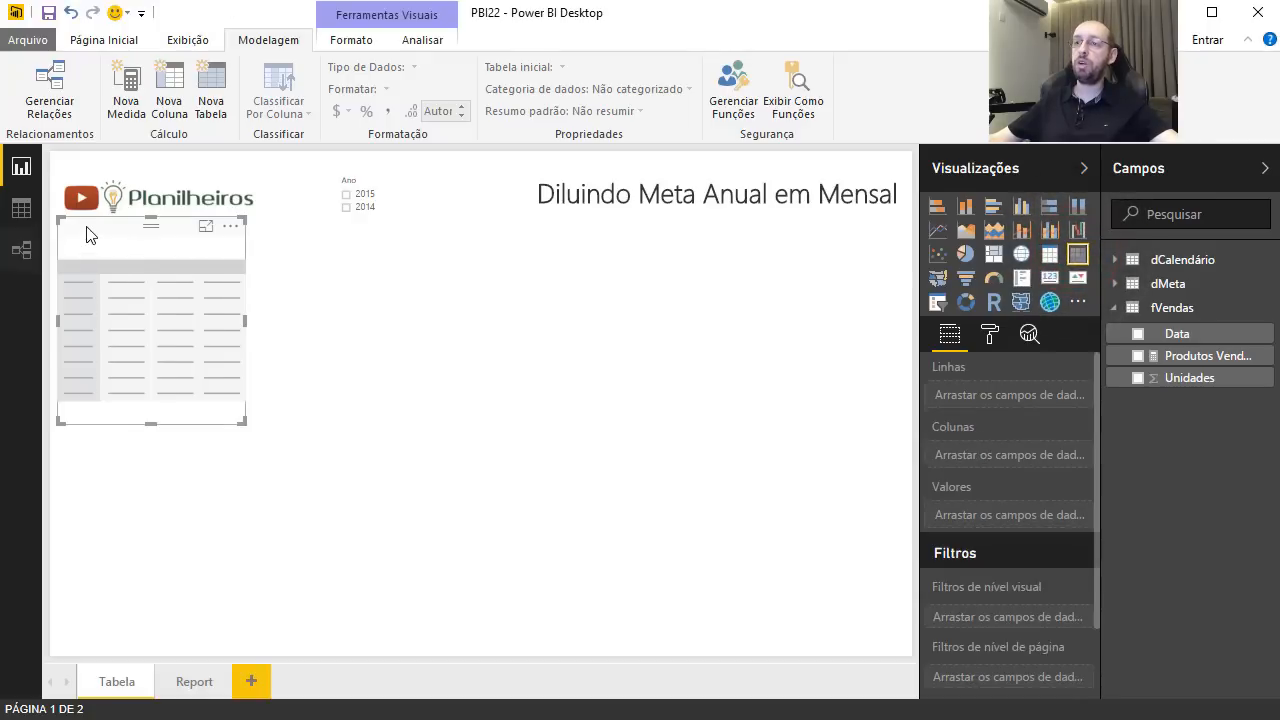
left_click_drag(79, 227, 71, 231)
left_click_drag(235, 425, 905, 652)
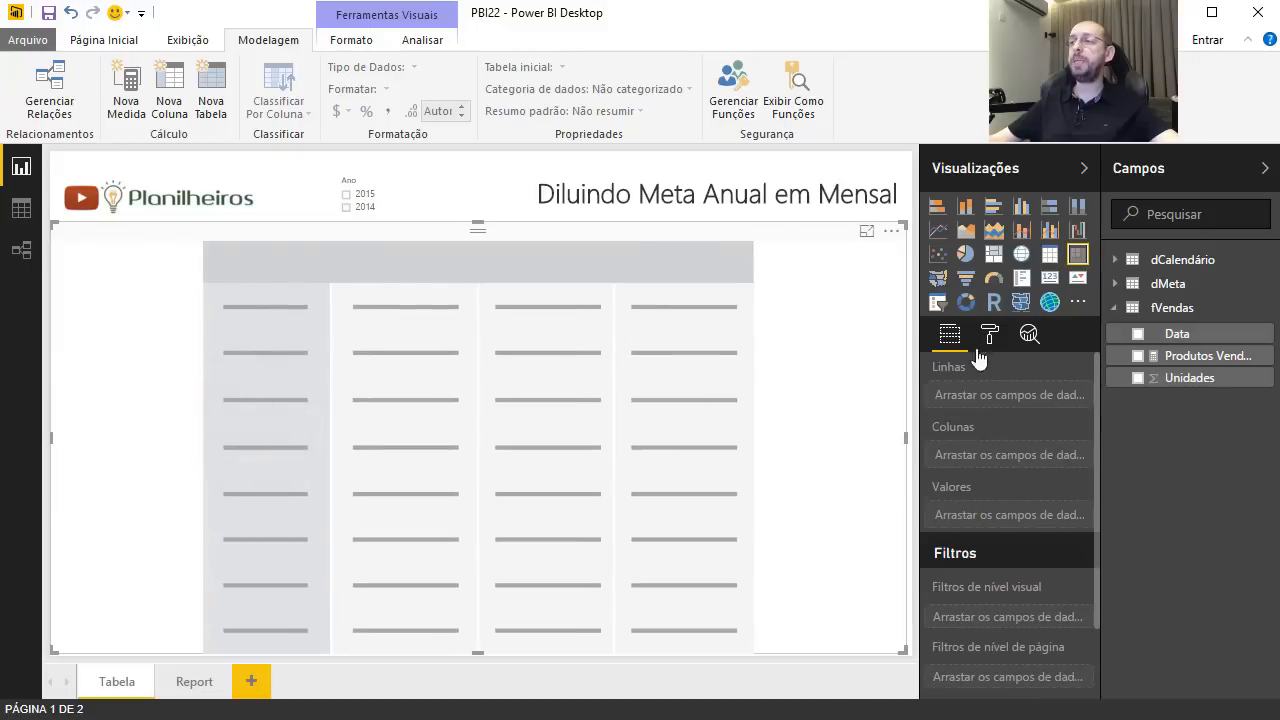
Fill the matrix with Produtos Vendidos as values, Ano from dCalendário as columns and Nome do Mês as rows.
left_click_drag(1185, 358, 1014, 517)
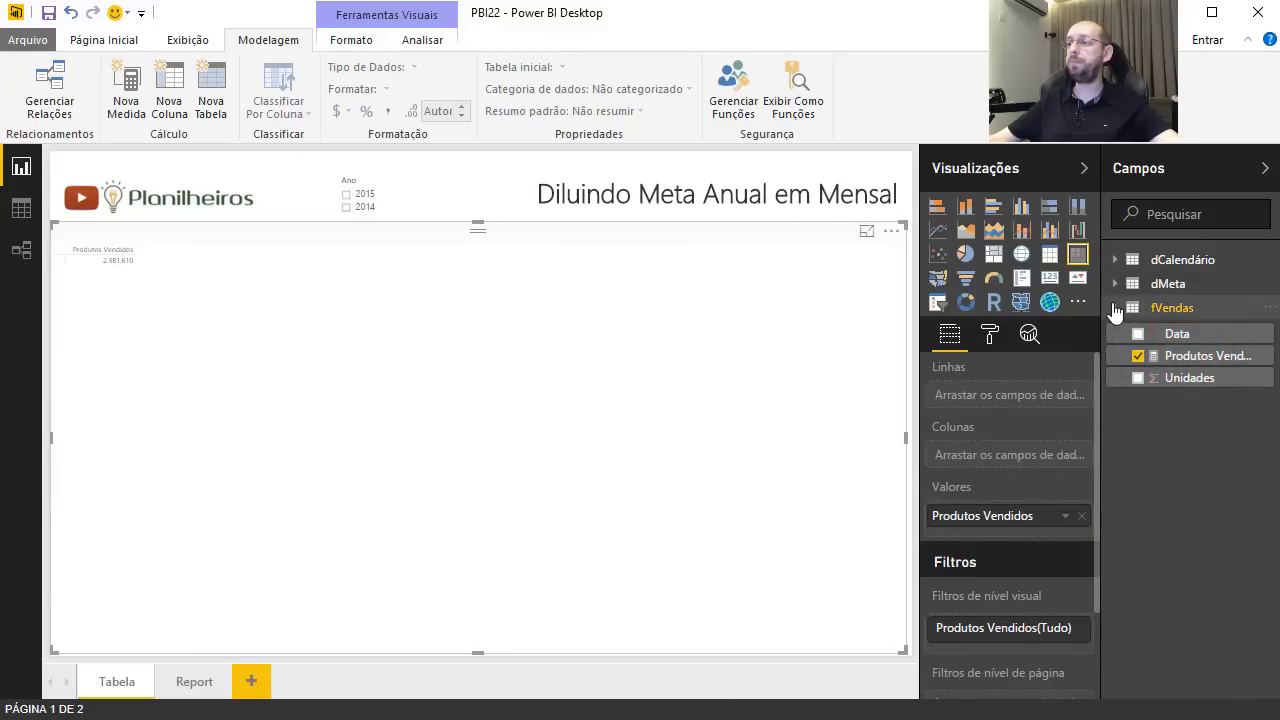
left_click(1116, 307)
left_click(1114, 259)
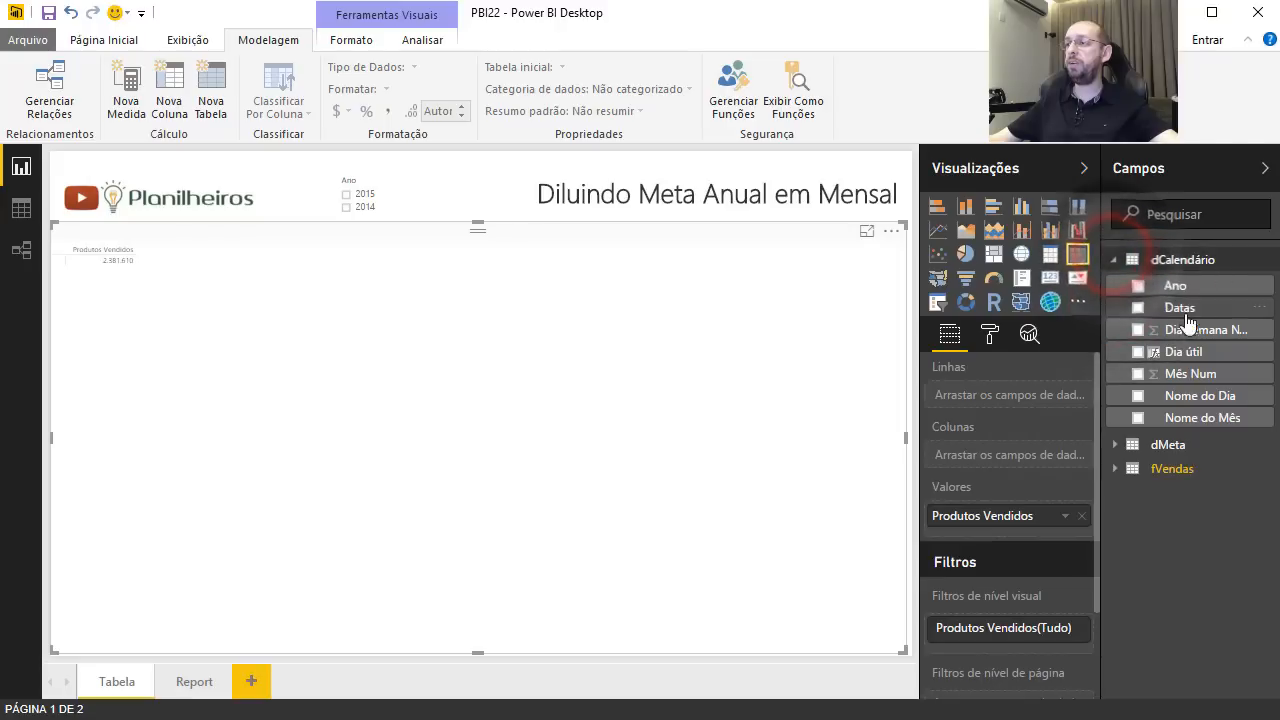
left_click_drag(1174, 289, 994, 466)
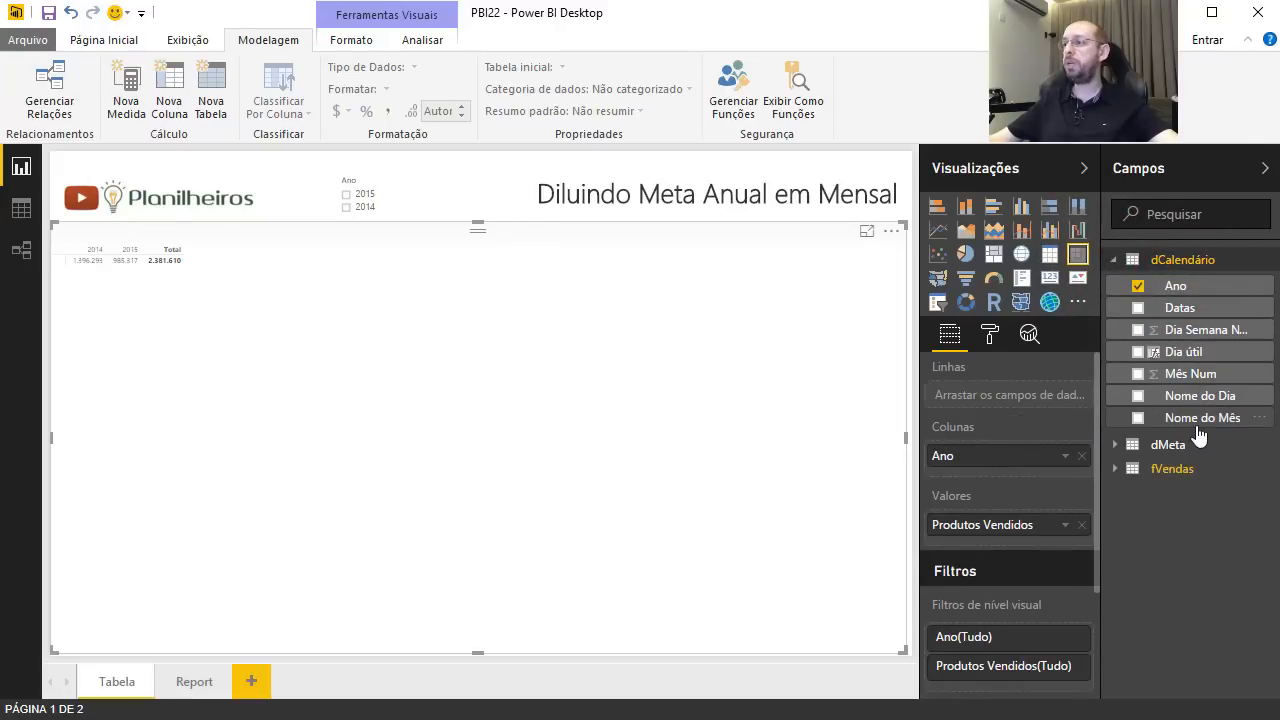
left_click_drag(1199, 430, 1010, 396)
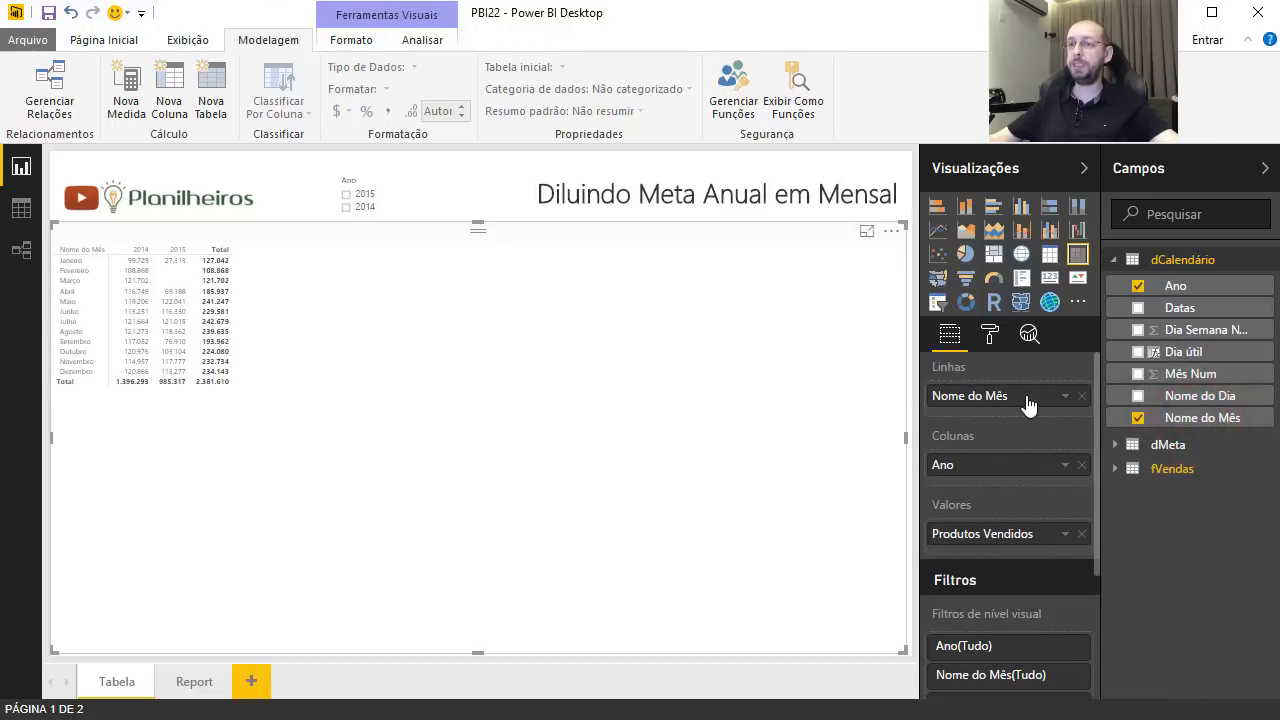
Set the matrix's general text size to 23.
left_click(989, 334)
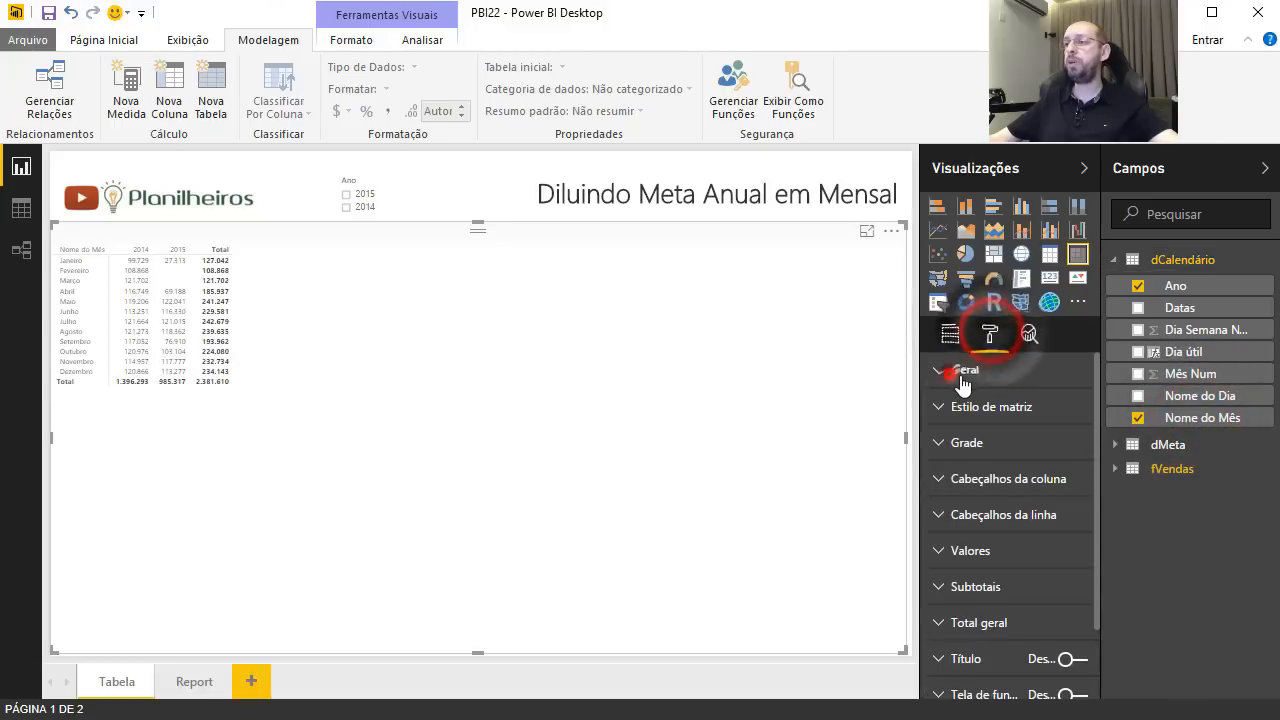
left_click(950, 371)
left_click_drag(1028, 443, 1055, 455)
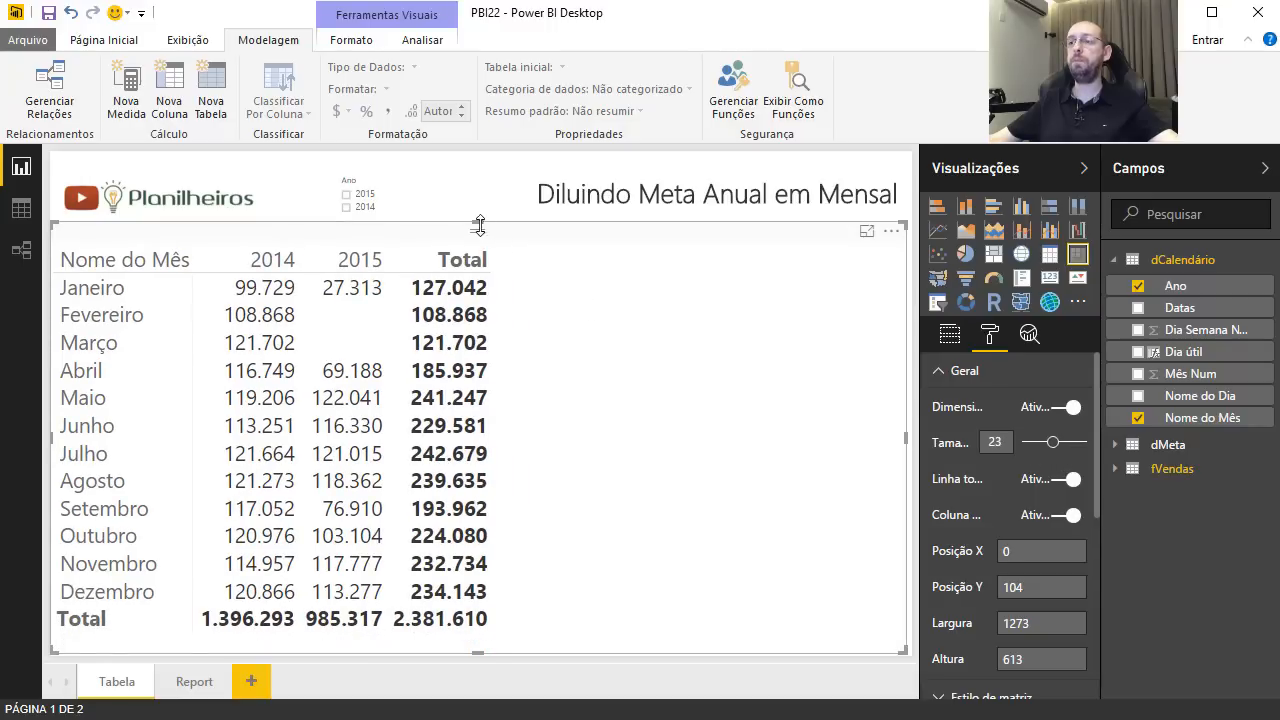
left_click(630, 350)
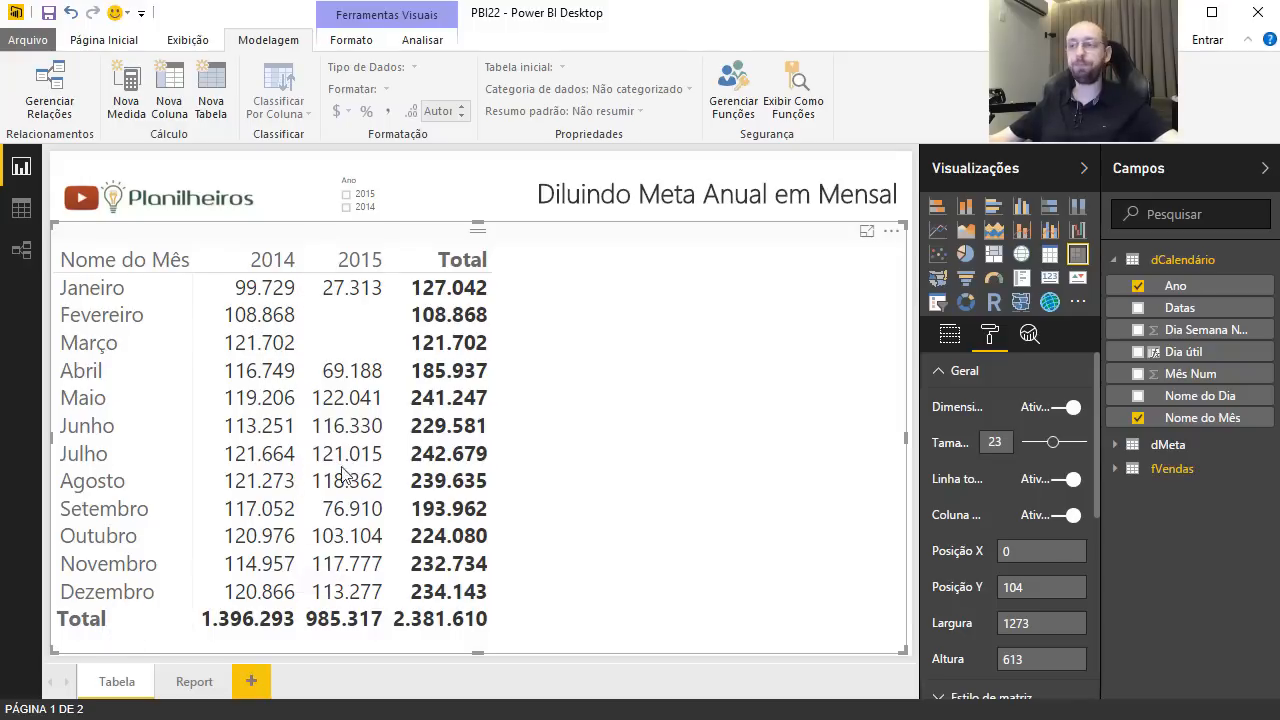
left_click(481, 194)
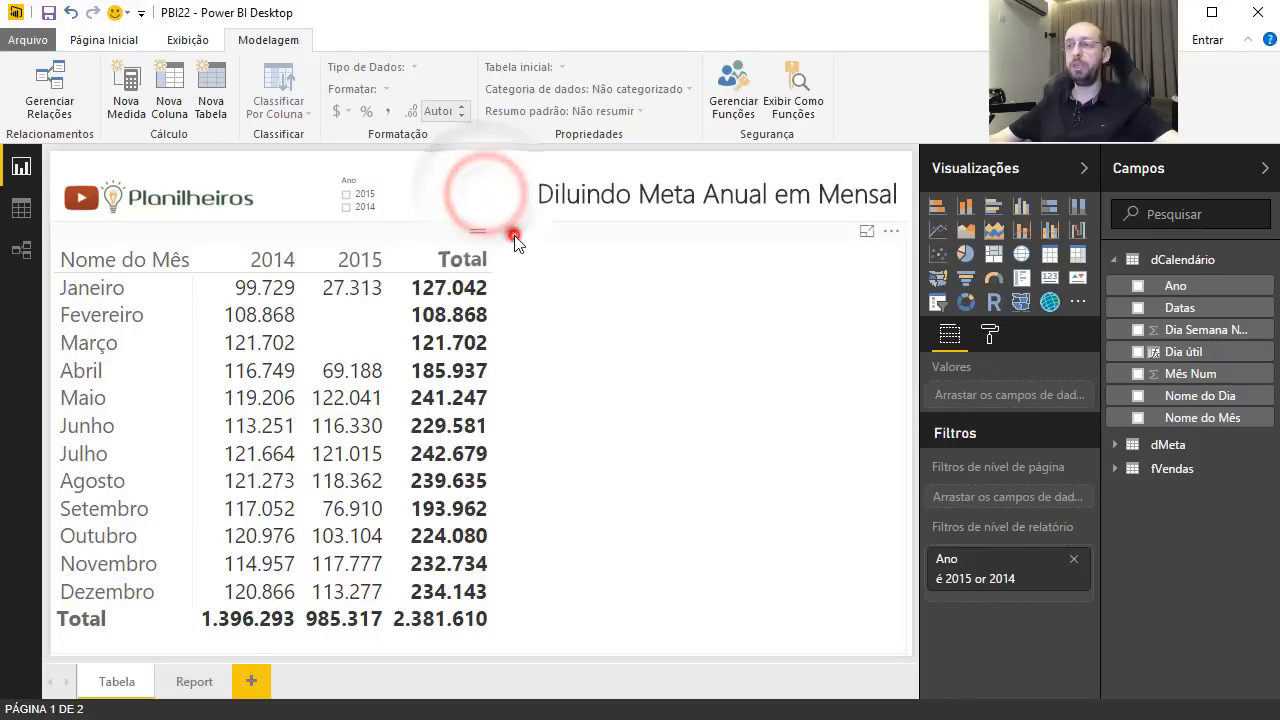
left_click(515, 235)
Add another measure to the fVendas table and name it Filtros.
left_click(1115, 259)
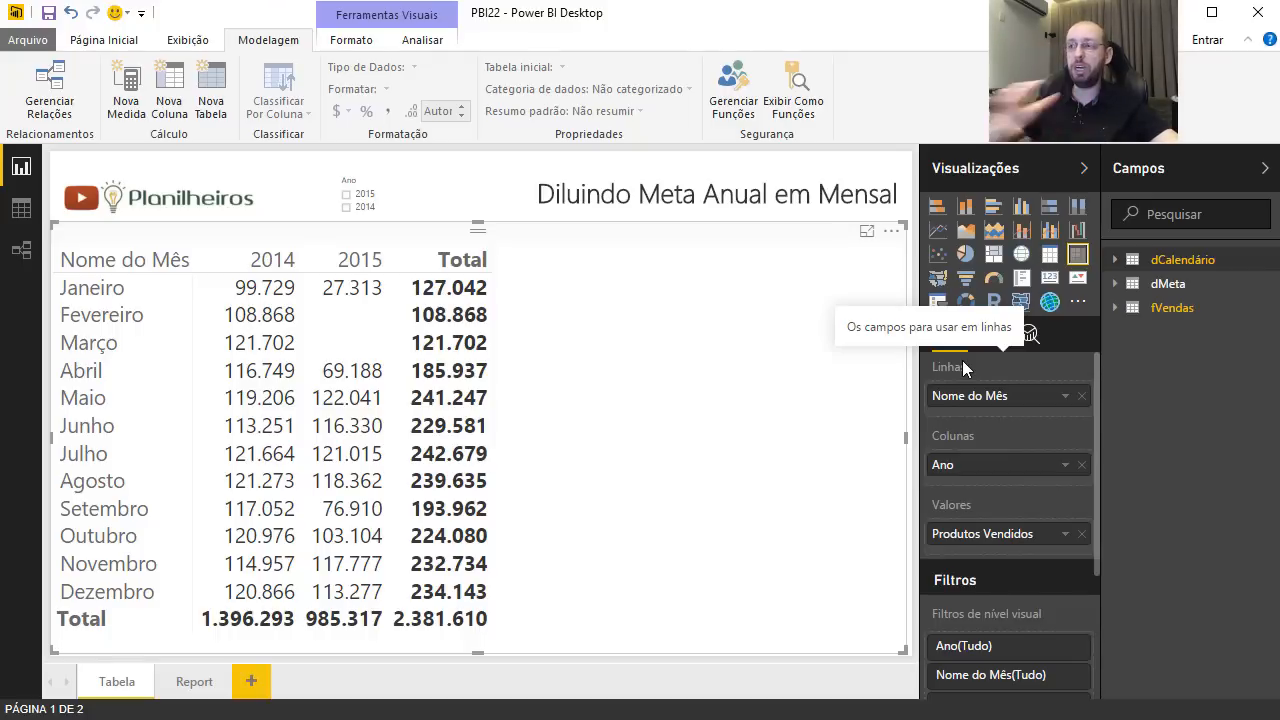
left_click(1116, 308)
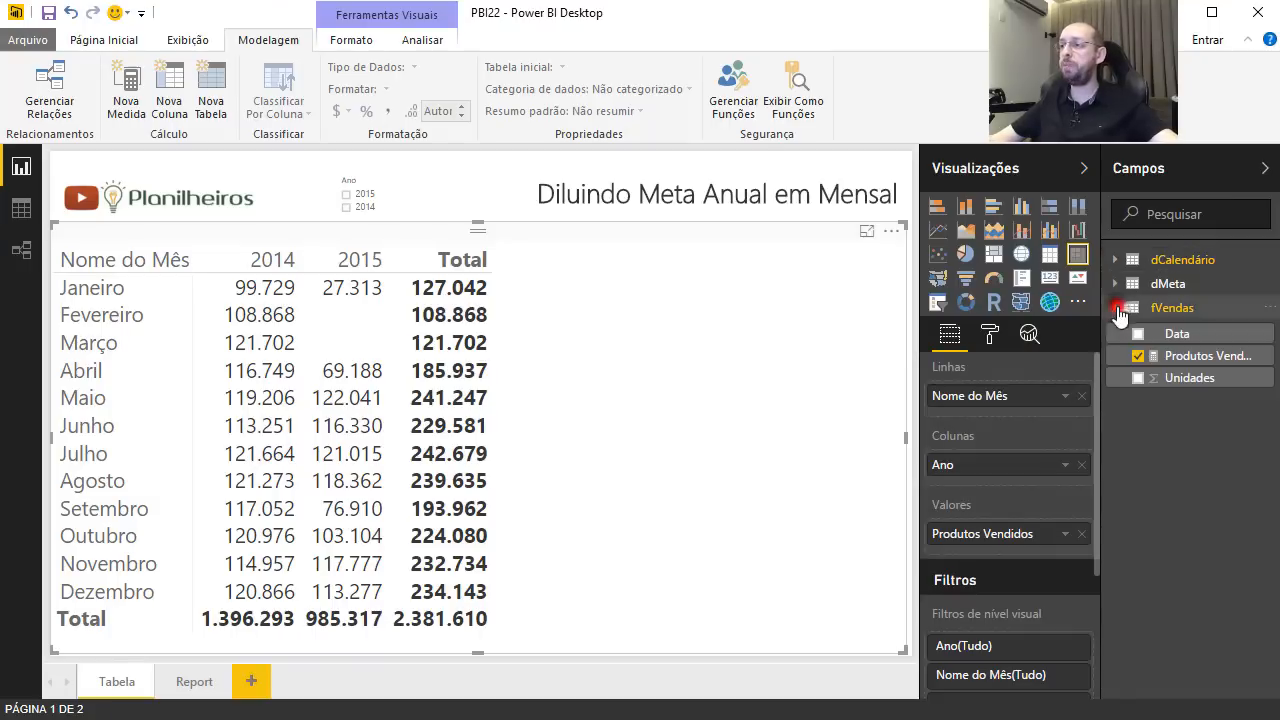
right_click(1114, 312)
left_click(1112, 333)
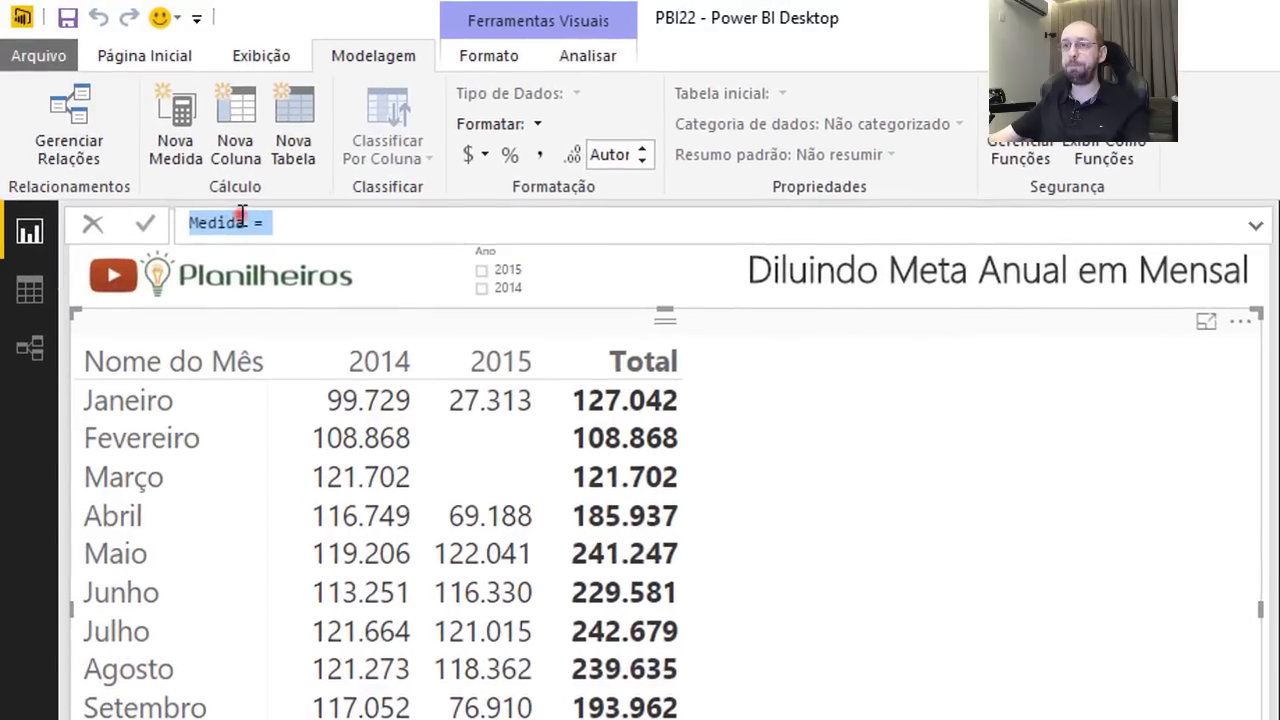
left_click_drag(173, 156, 125, 158)
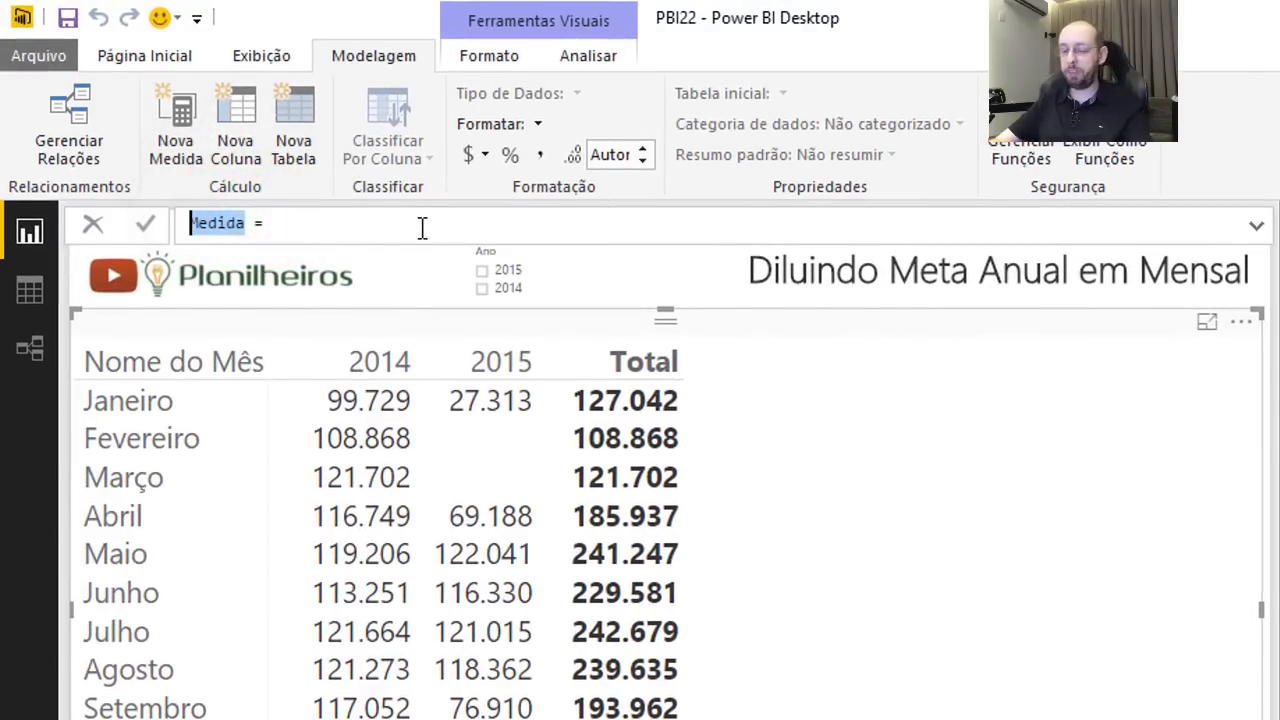
type("Filtros")
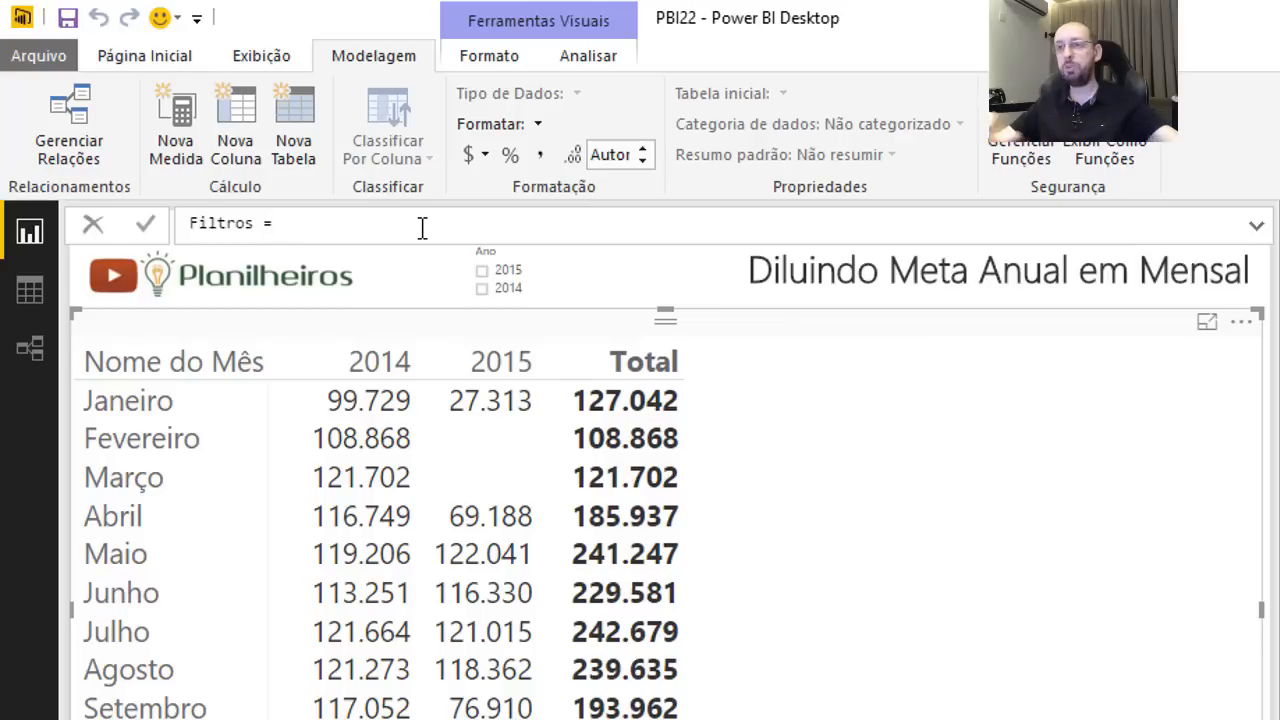
Start the Filtros formula with ISFILTERED('dCalendário'[Nome do Mês]).
type("isfilter")
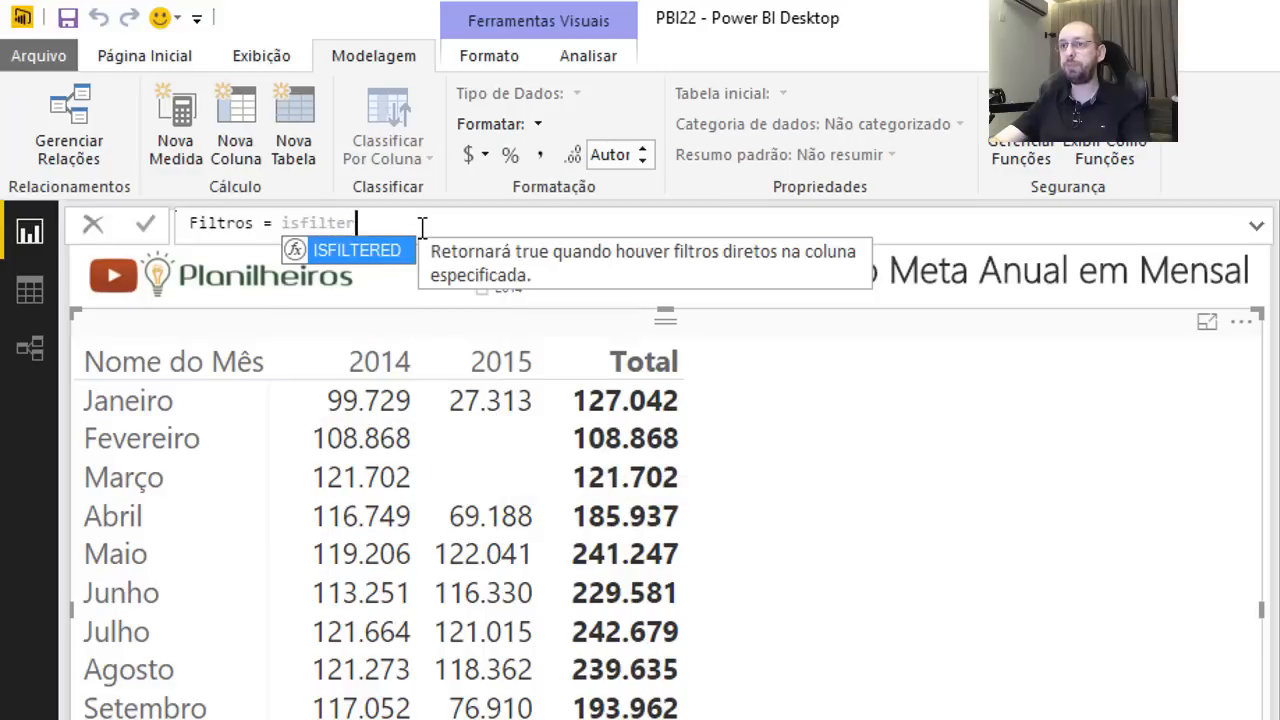
key("Tab")
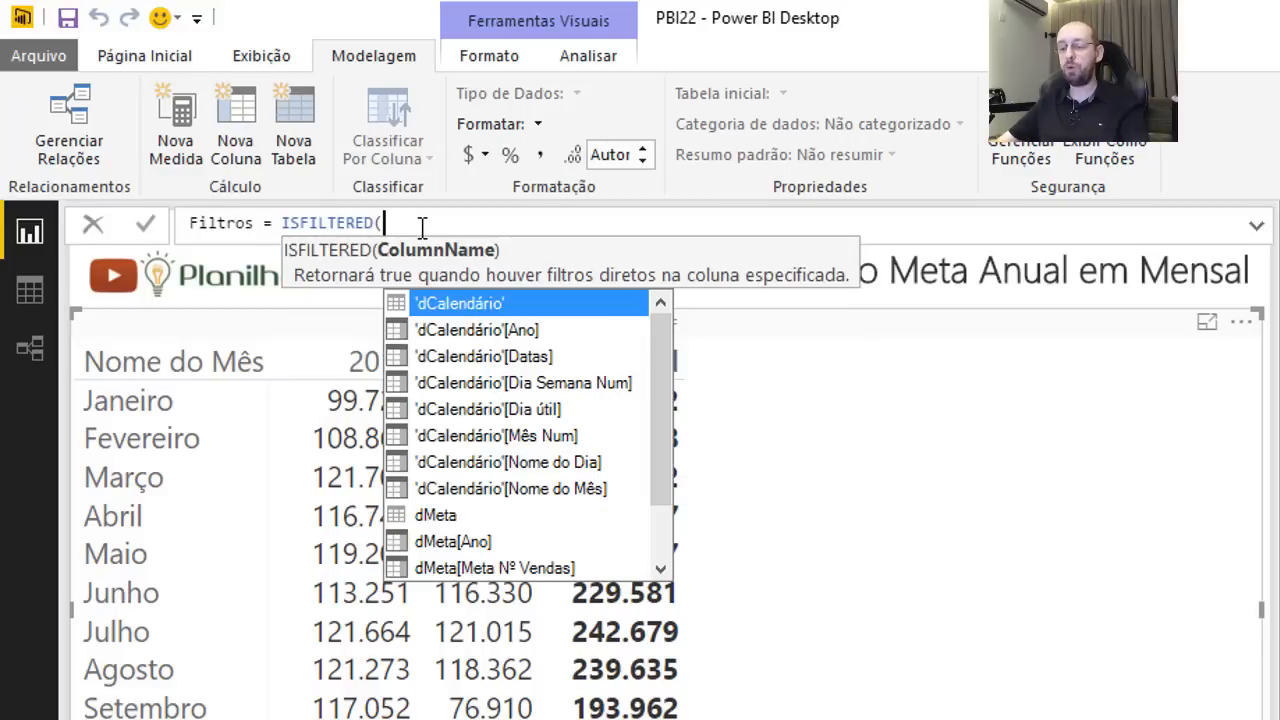
type("dc")
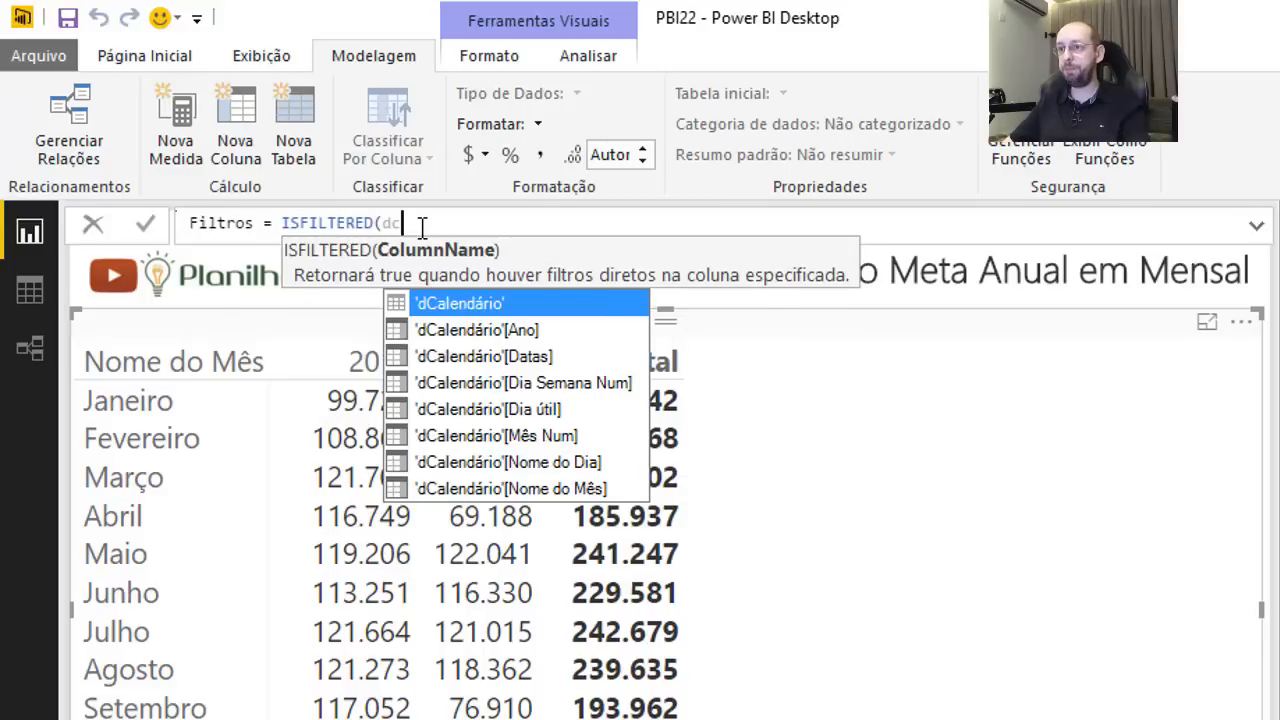
key("Down")
key("Down")
key("Down")
key("Down")
key("Down")
key("Down")
key("Down")
key("Tab")
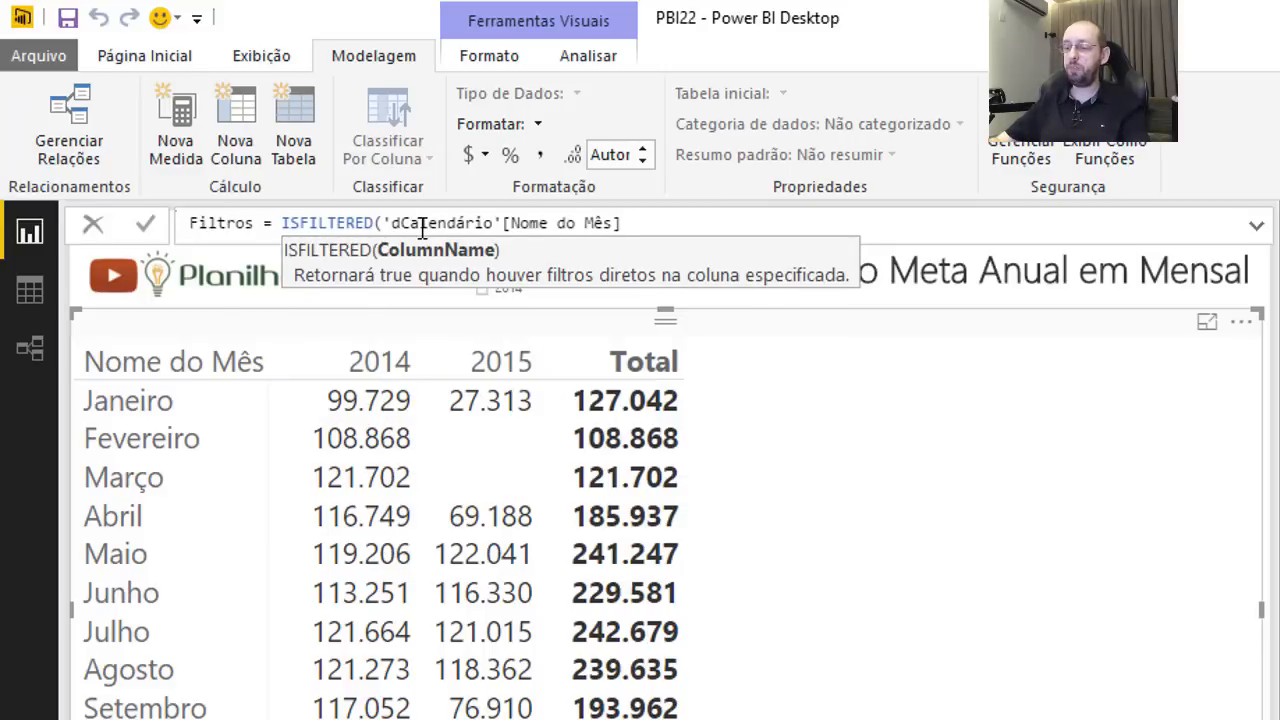
type(")")
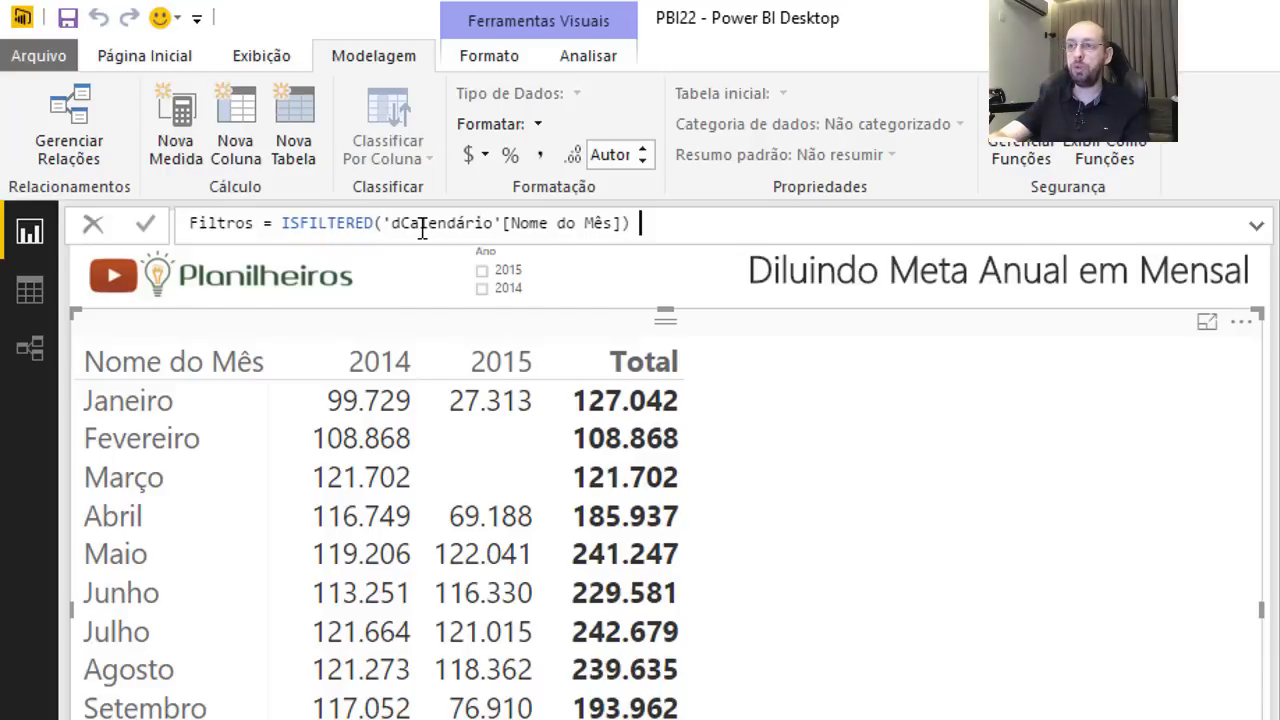
Extend the Filtros formula with || ISFILTERED('dCalendário'[Mês Num]) and commit the measure.
type("||")
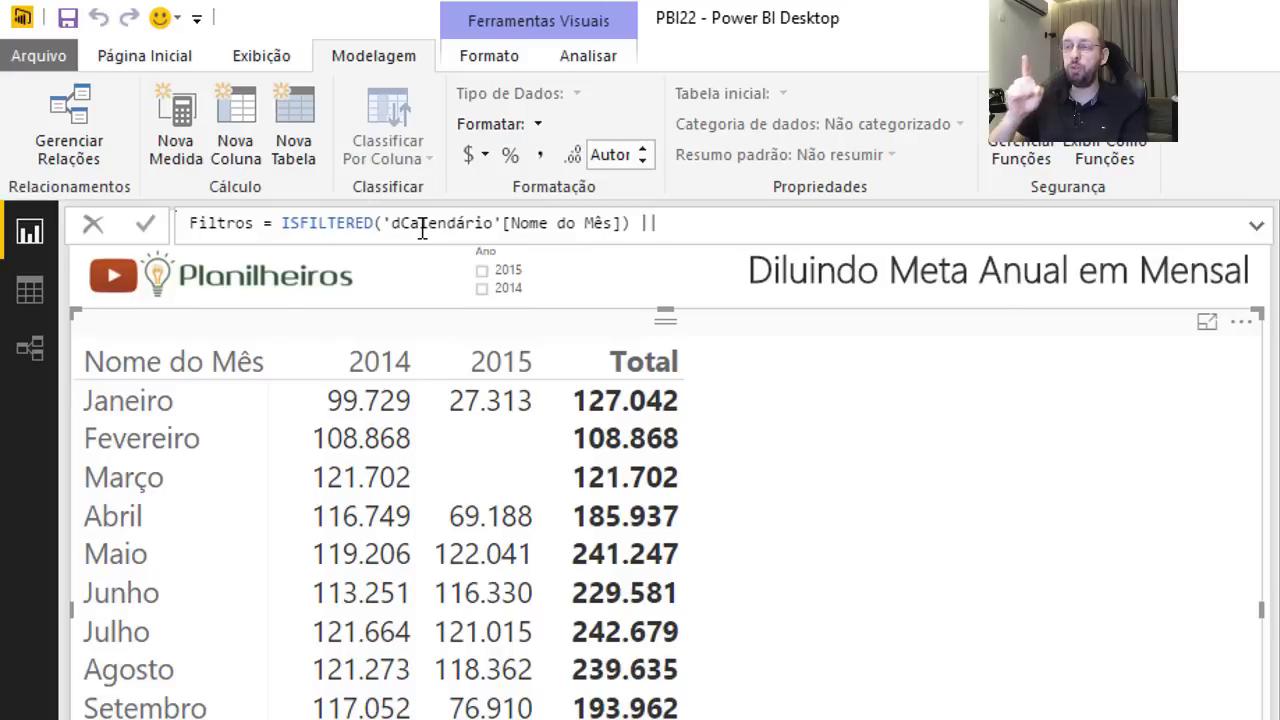
type("isfil")
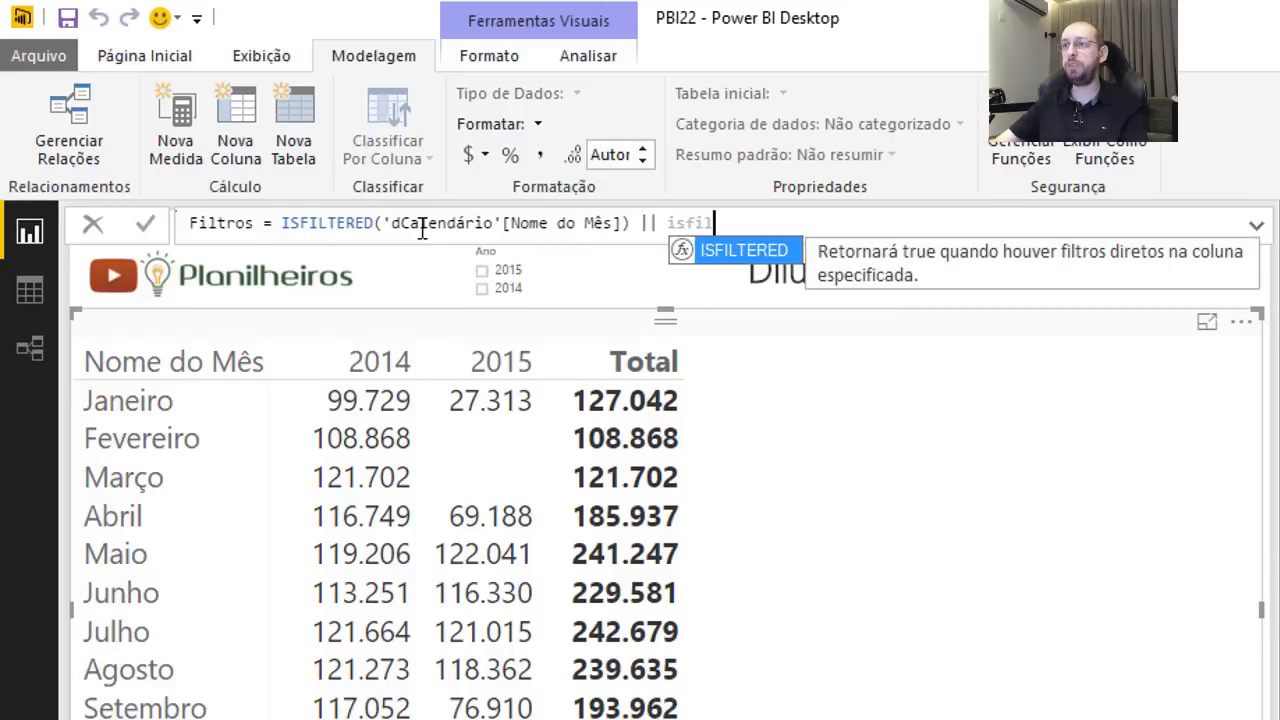
key("Tab")
type("dc")
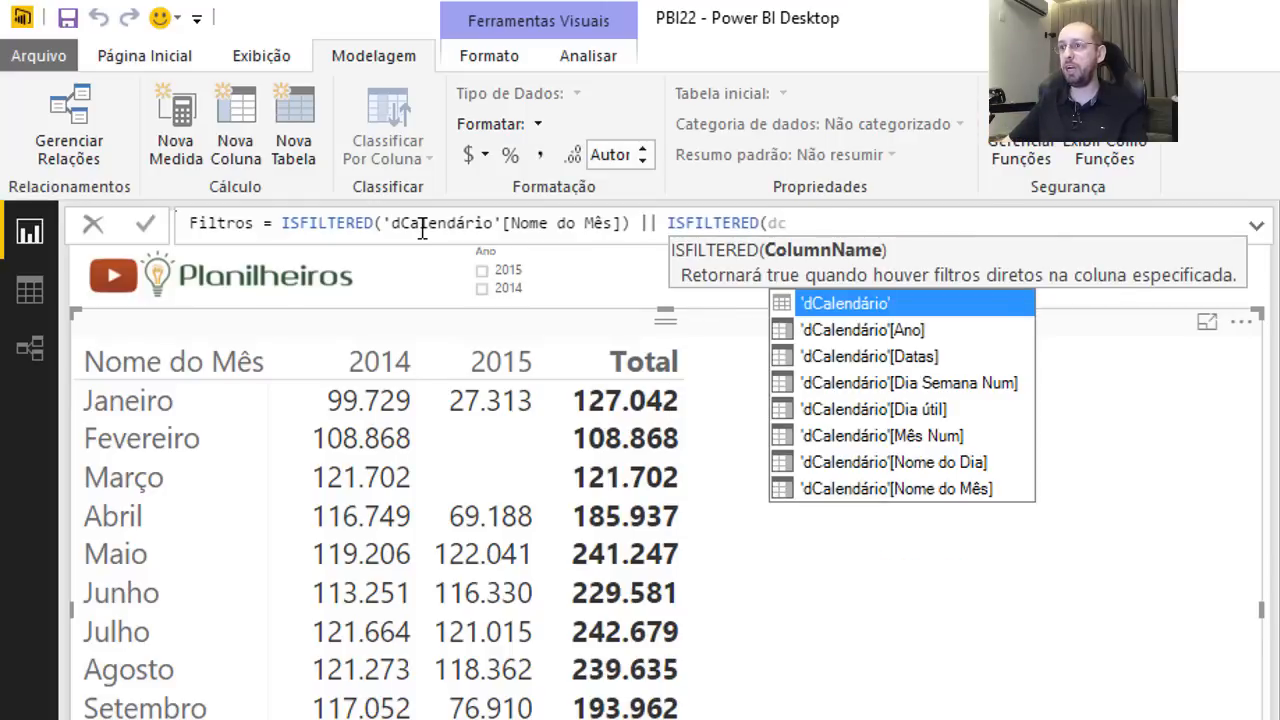
key("Down")
key("Down")
key("Down")
key("Down")
key("Down")
key("Tab")
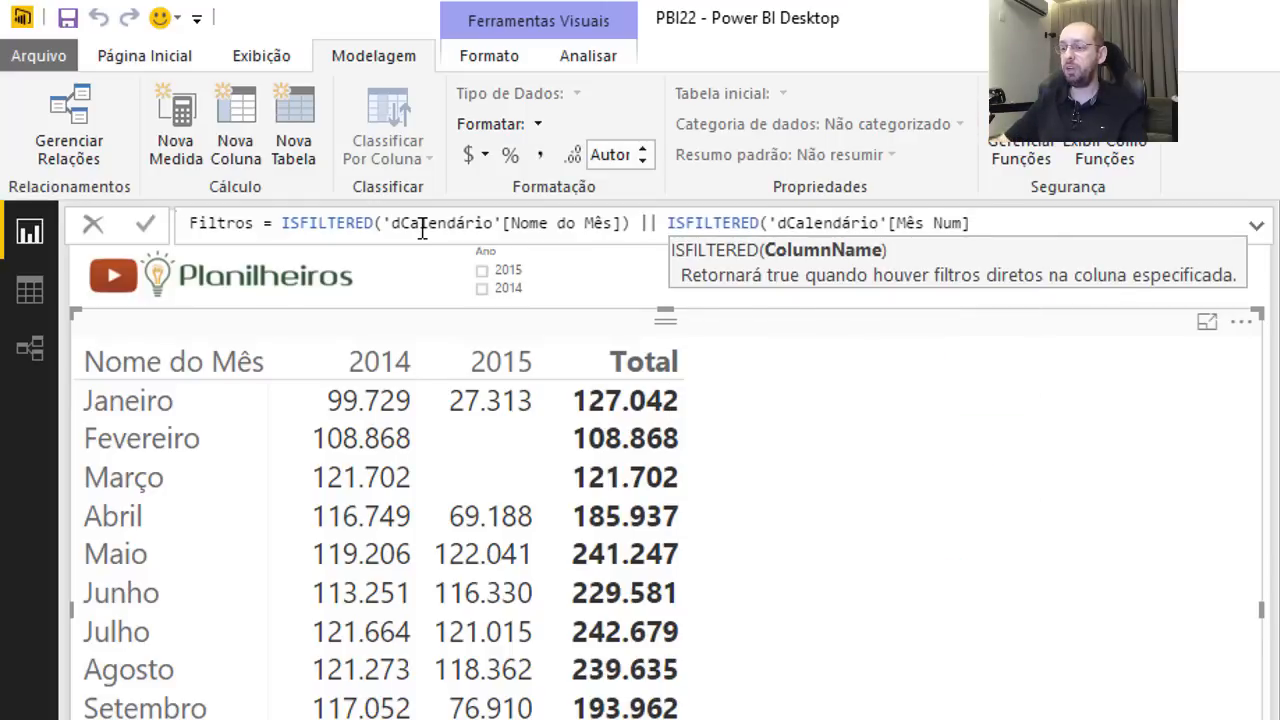
type(")")
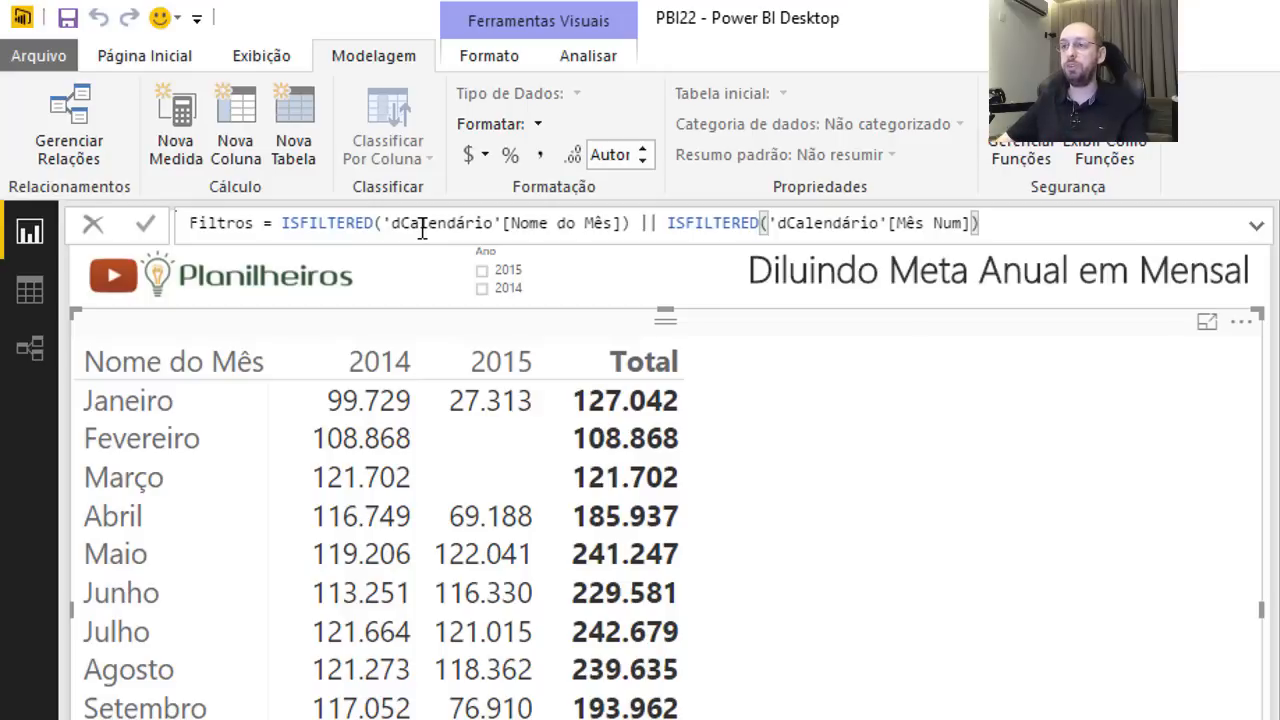
key("Return")
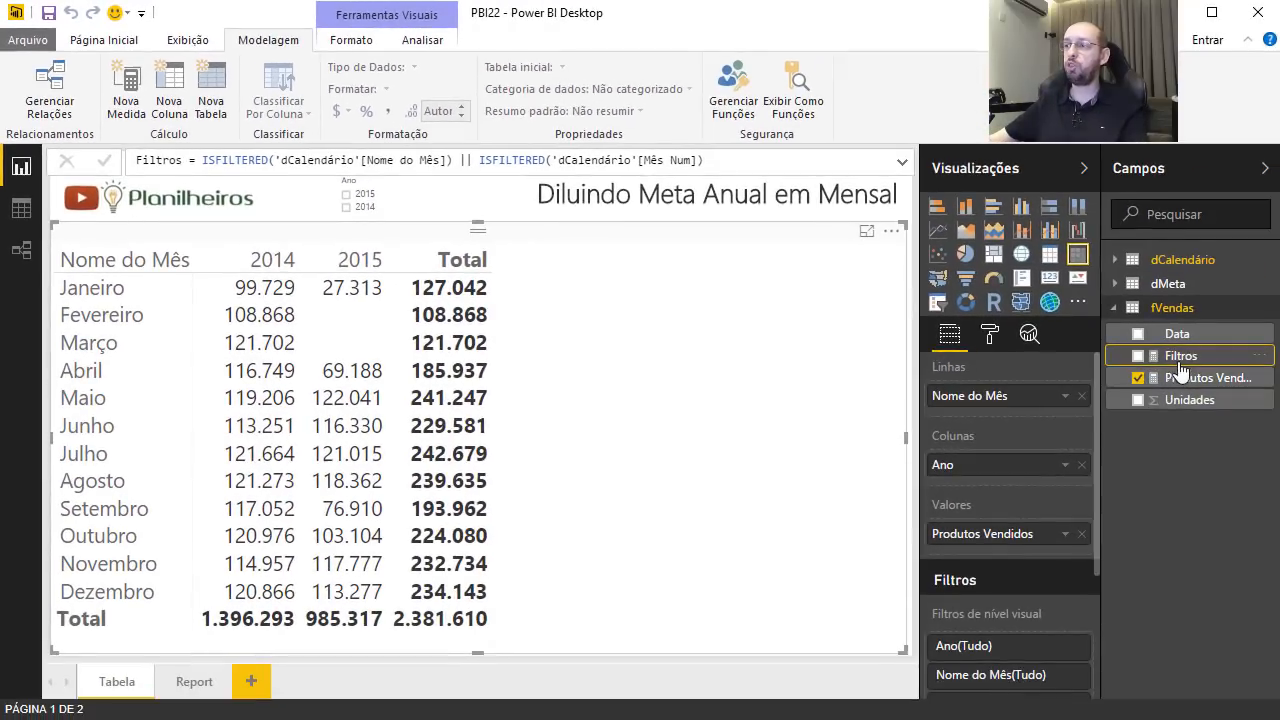
Add the Filtros measure to the matrix's values and set the matrix's general text size to 21.
left_click(1178, 357)
left_click_drag(1178, 357, 1022, 563)
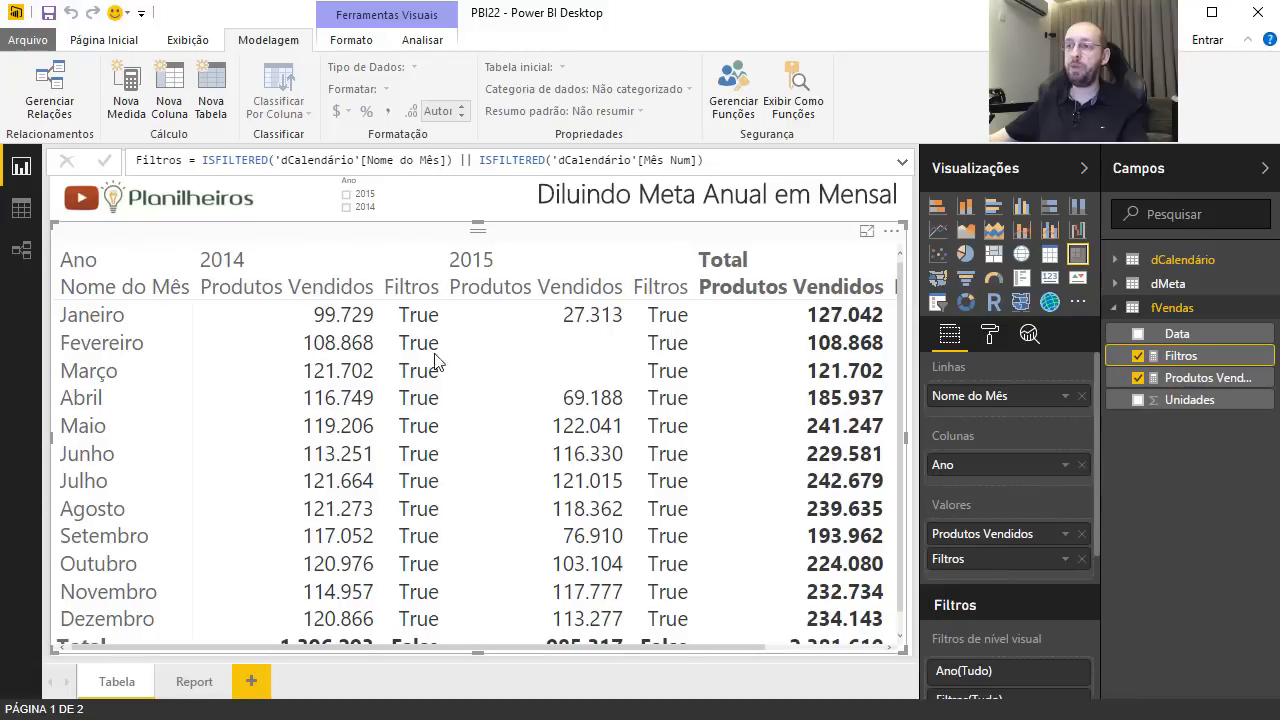
left_click(989, 334)
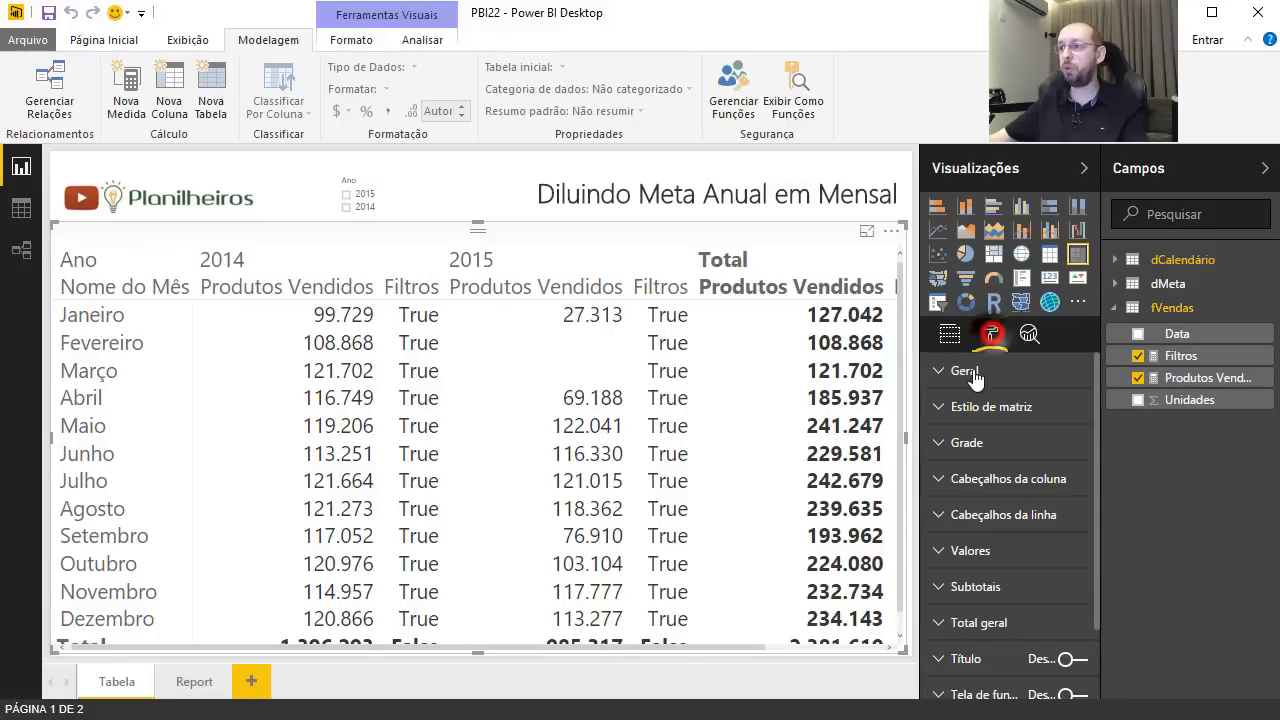
left_click(962, 370)
left_click_drag(1046, 446, 1051, 453)
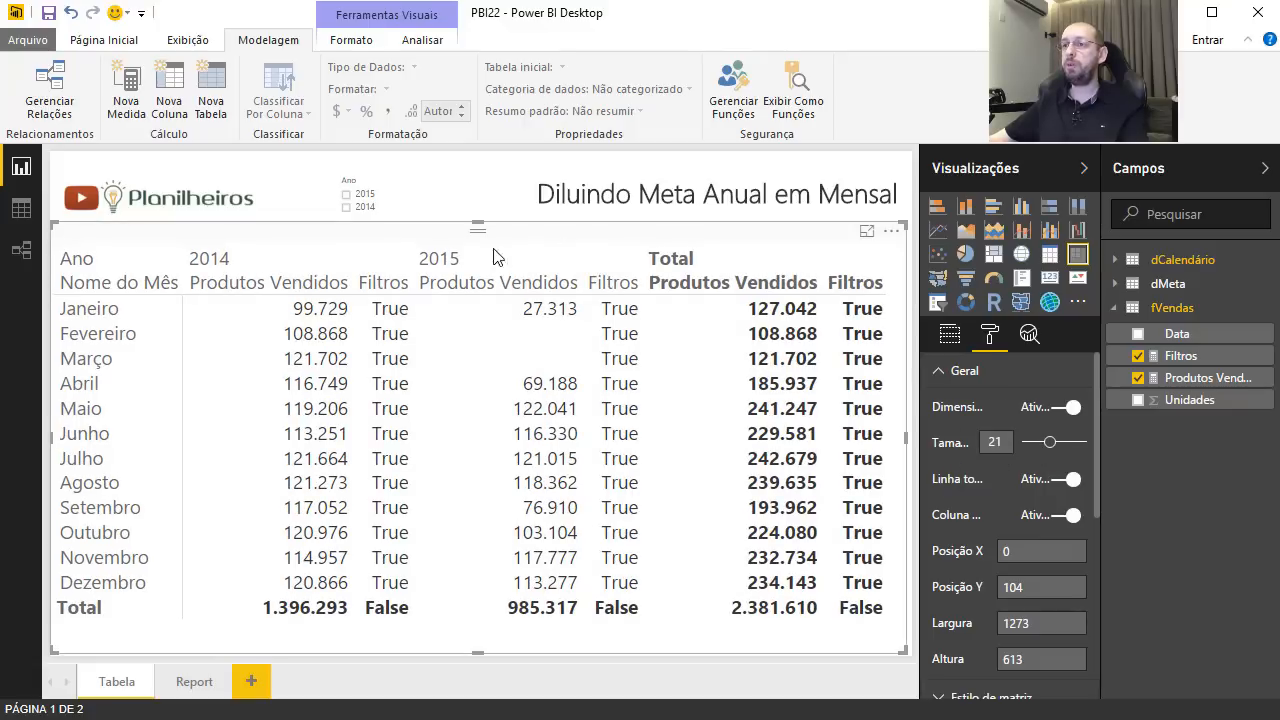
Filter the page to the year 2014 with the Ano slicer.
left_click(346, 207)
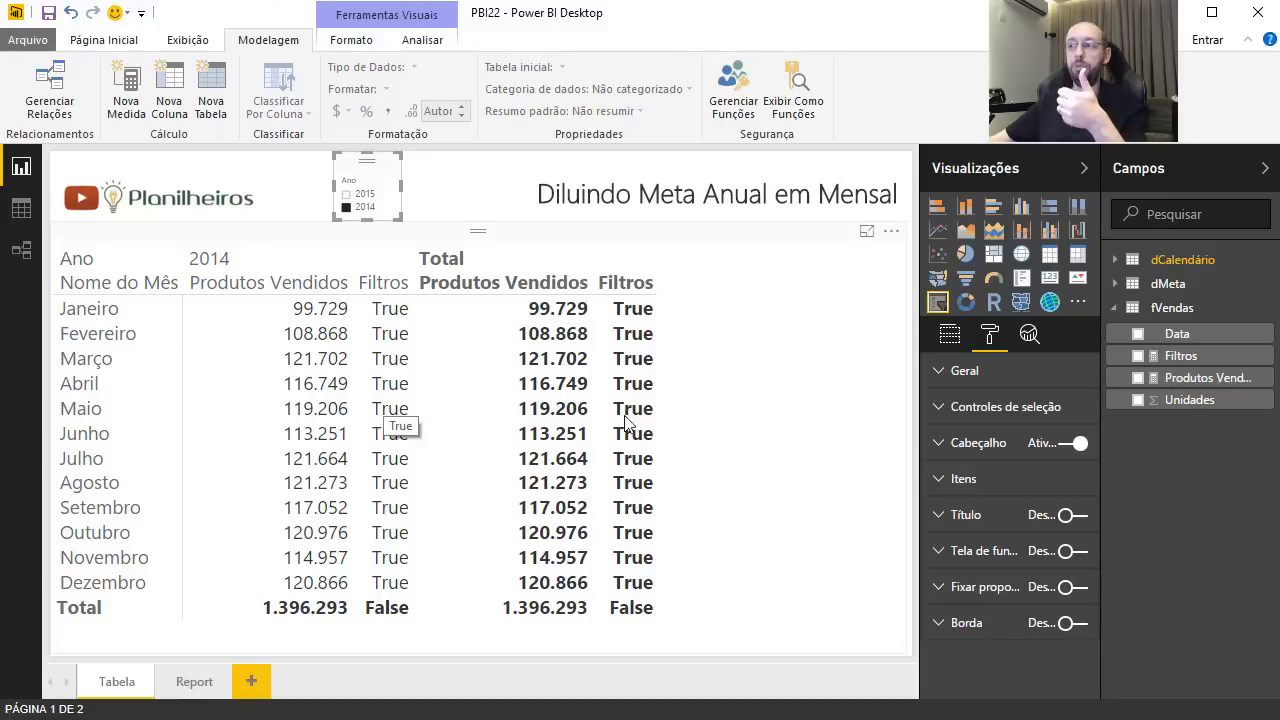
Wrap the whole Filtros expression in not( ) so both ISFILTERED tests are negated, and commit it.
left_click(1183, 356)
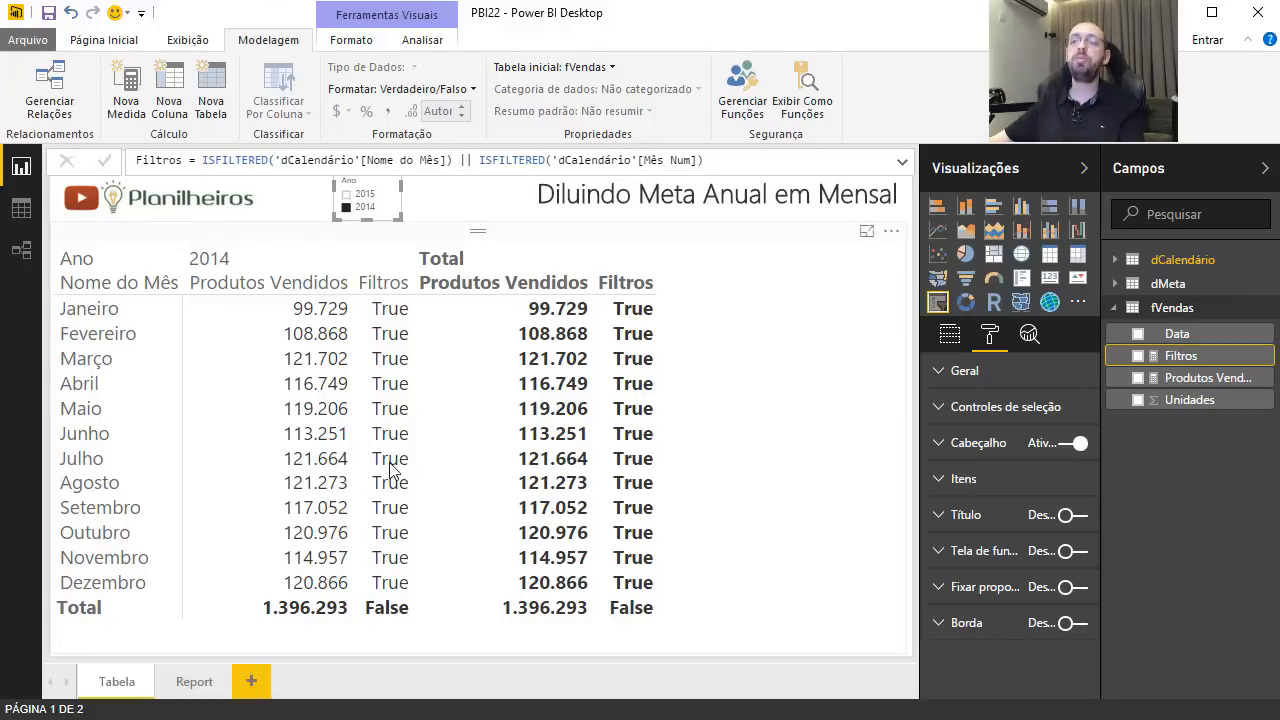
left_click(379, 161)
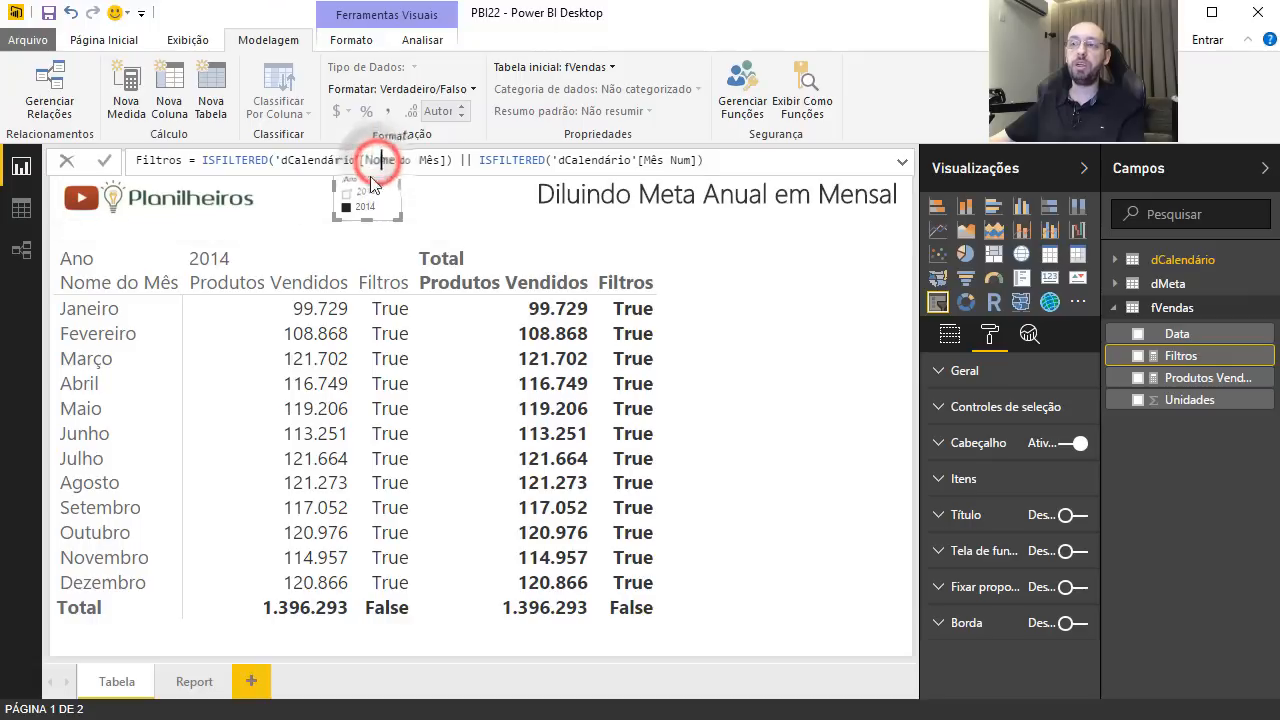
left_click(202, 161)
type("n")
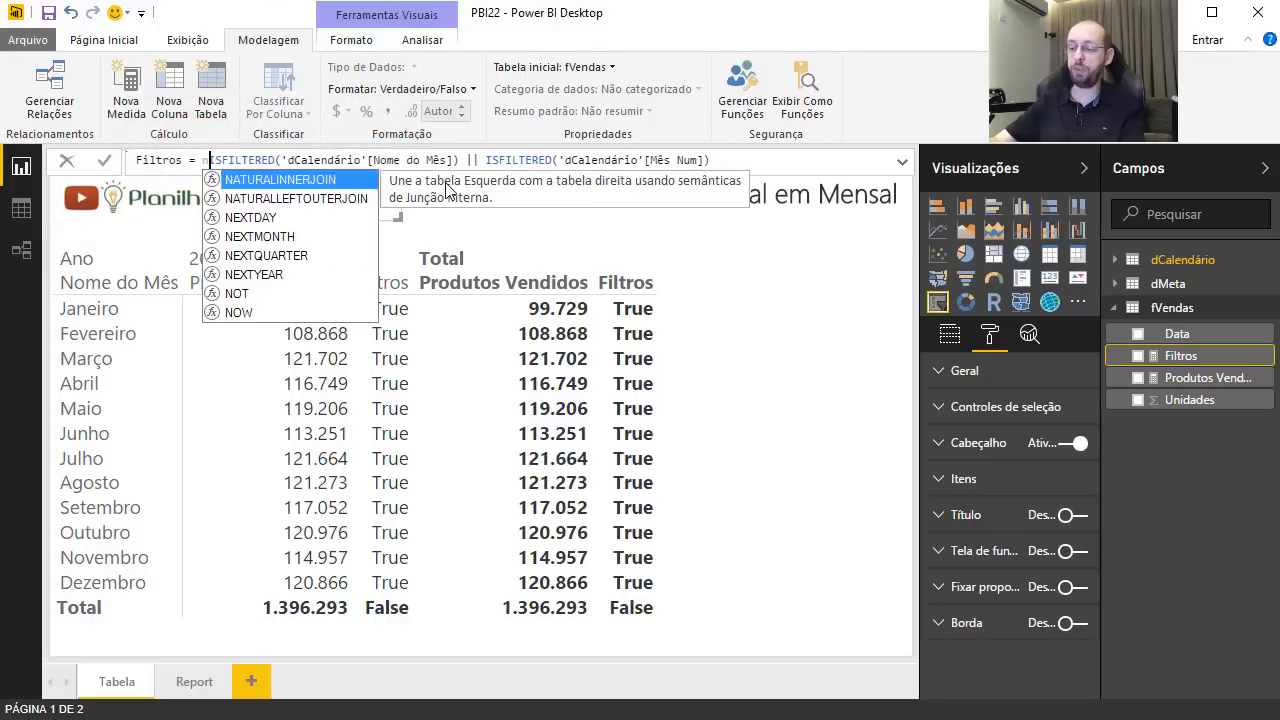
type("ot")
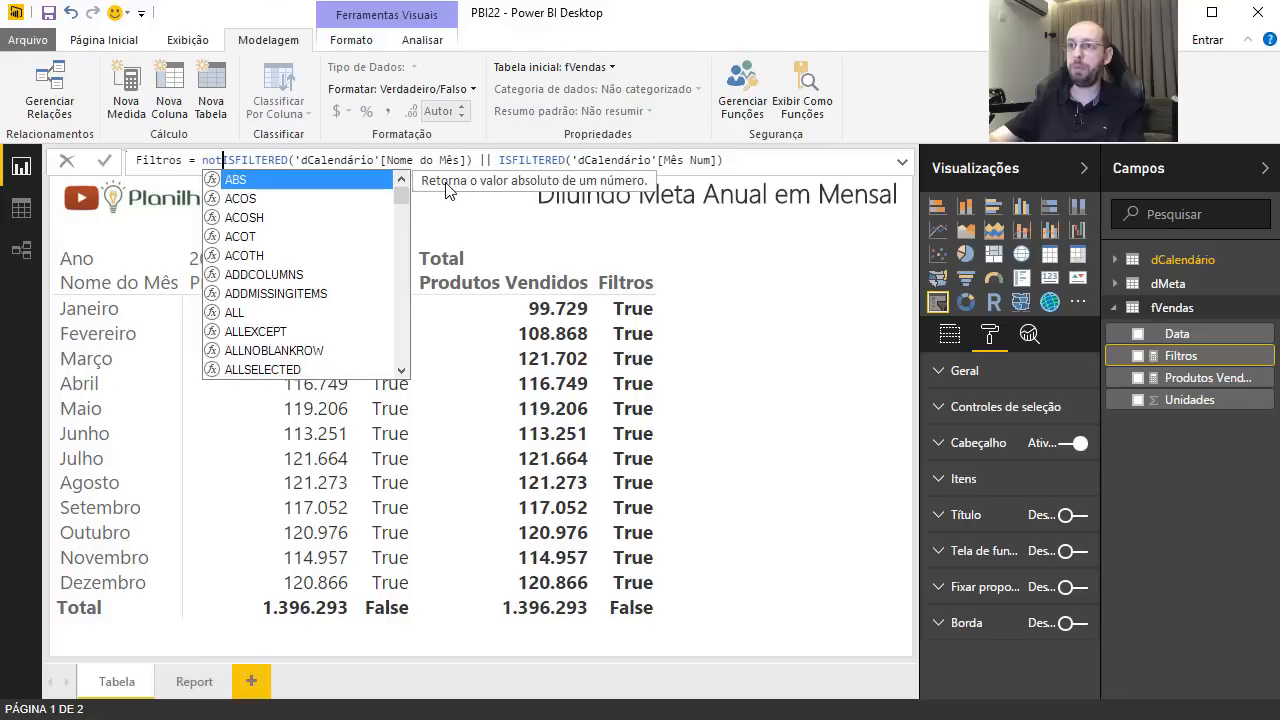
type("(")
left_click(748, 160)
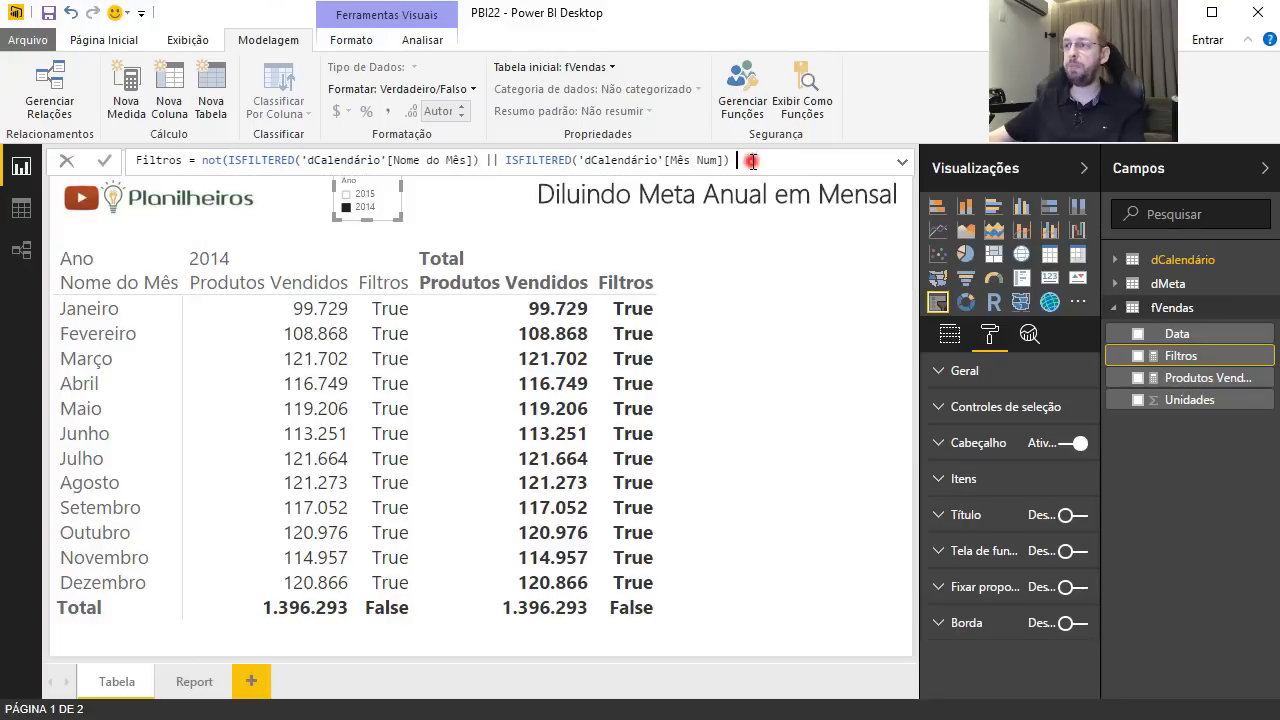
type(")")
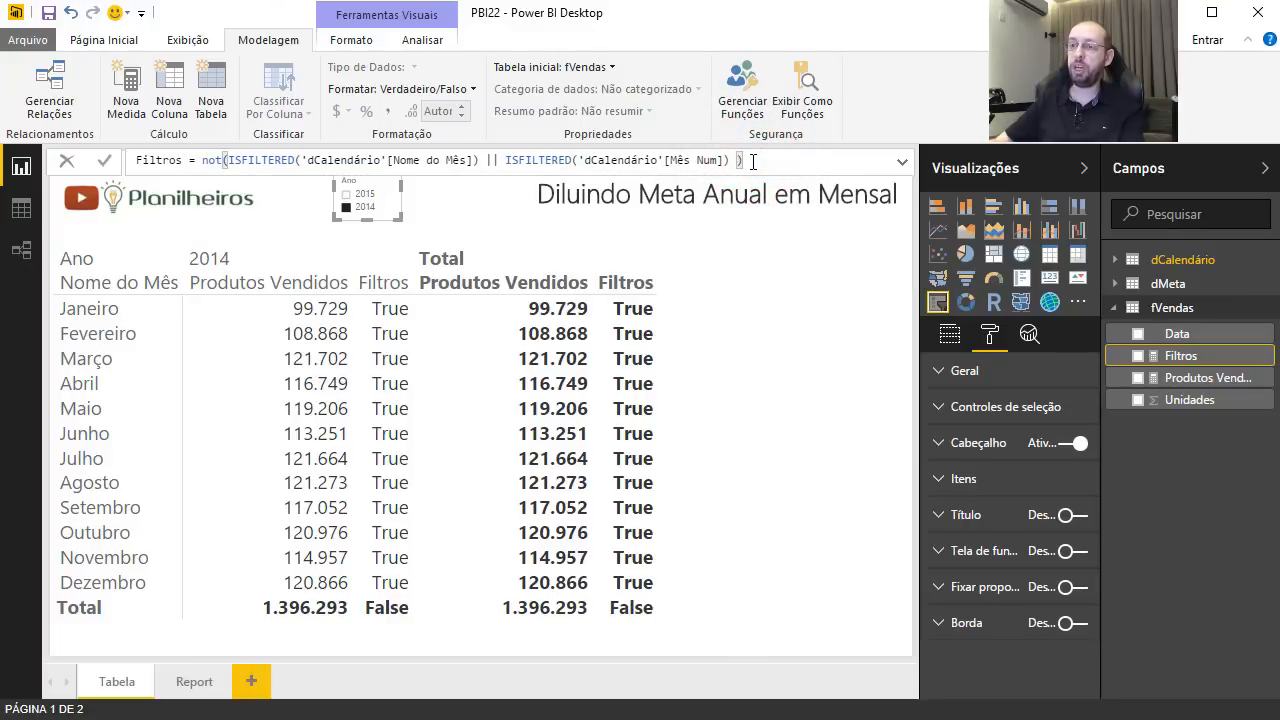
key("Return")
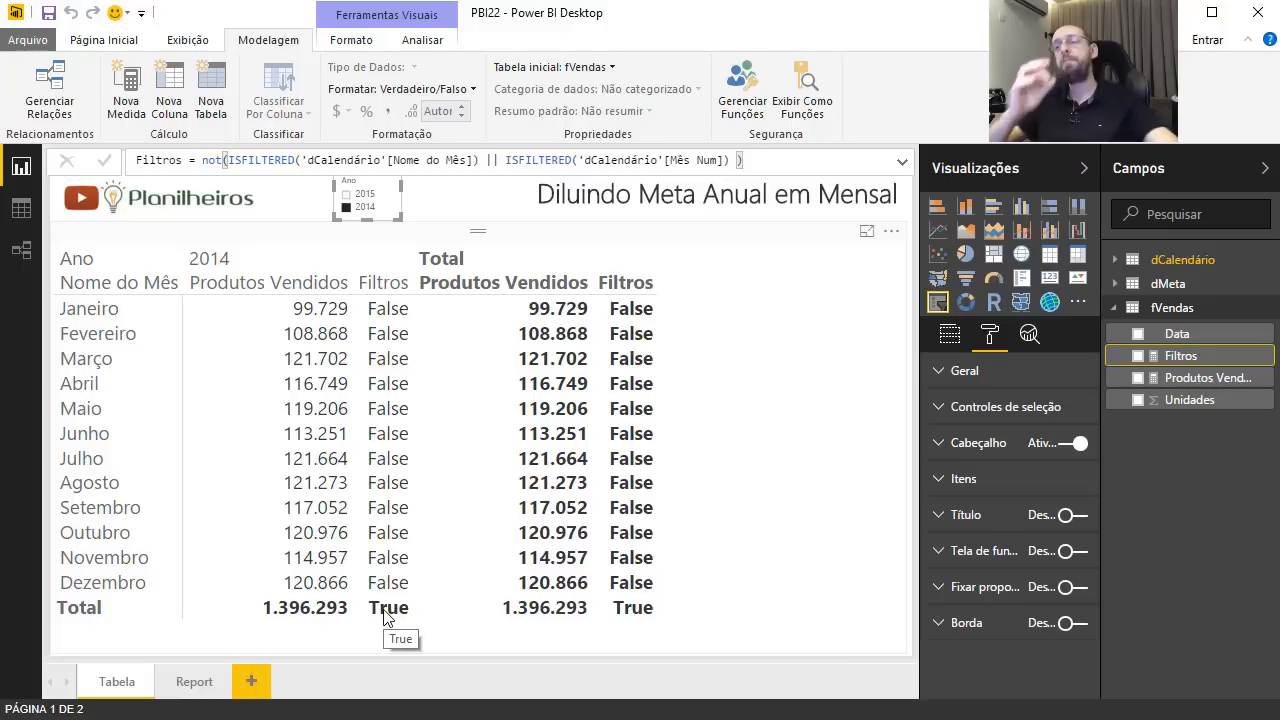
Remove the Filtros measure from the matrix's values.
left_click(754, 415)
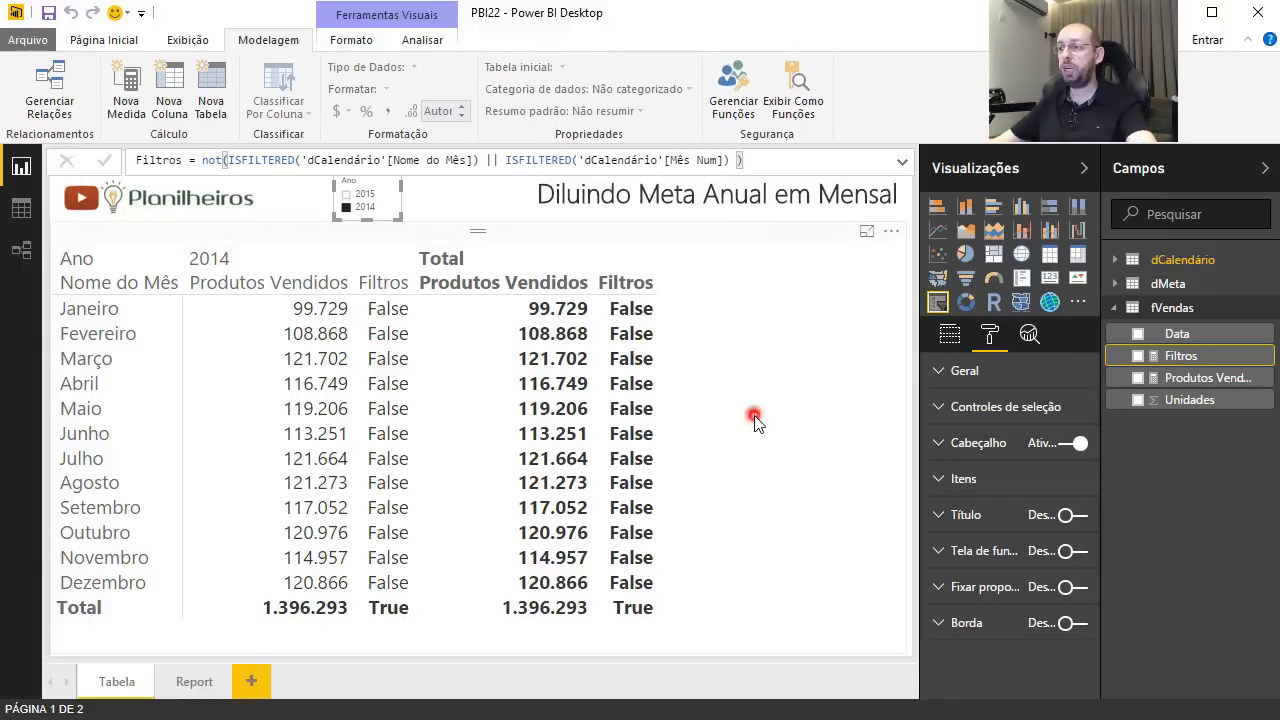
left_click(949, 336)
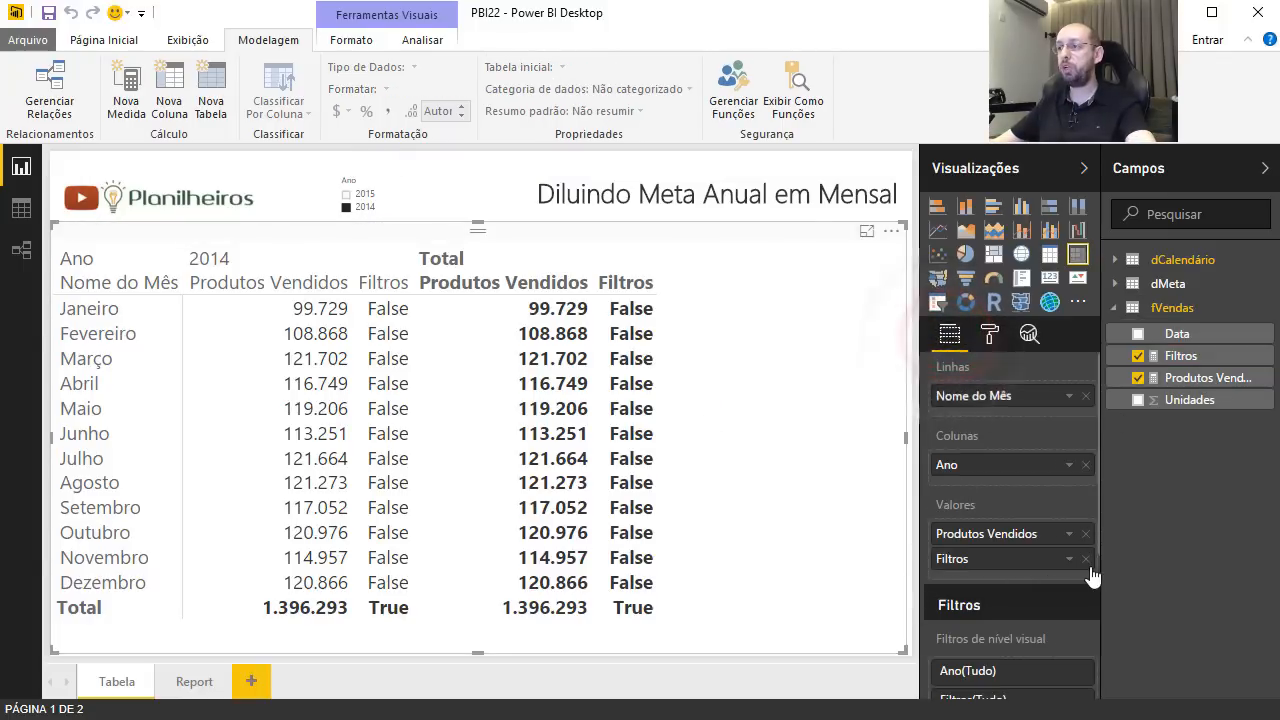
left_click(1086, 561)
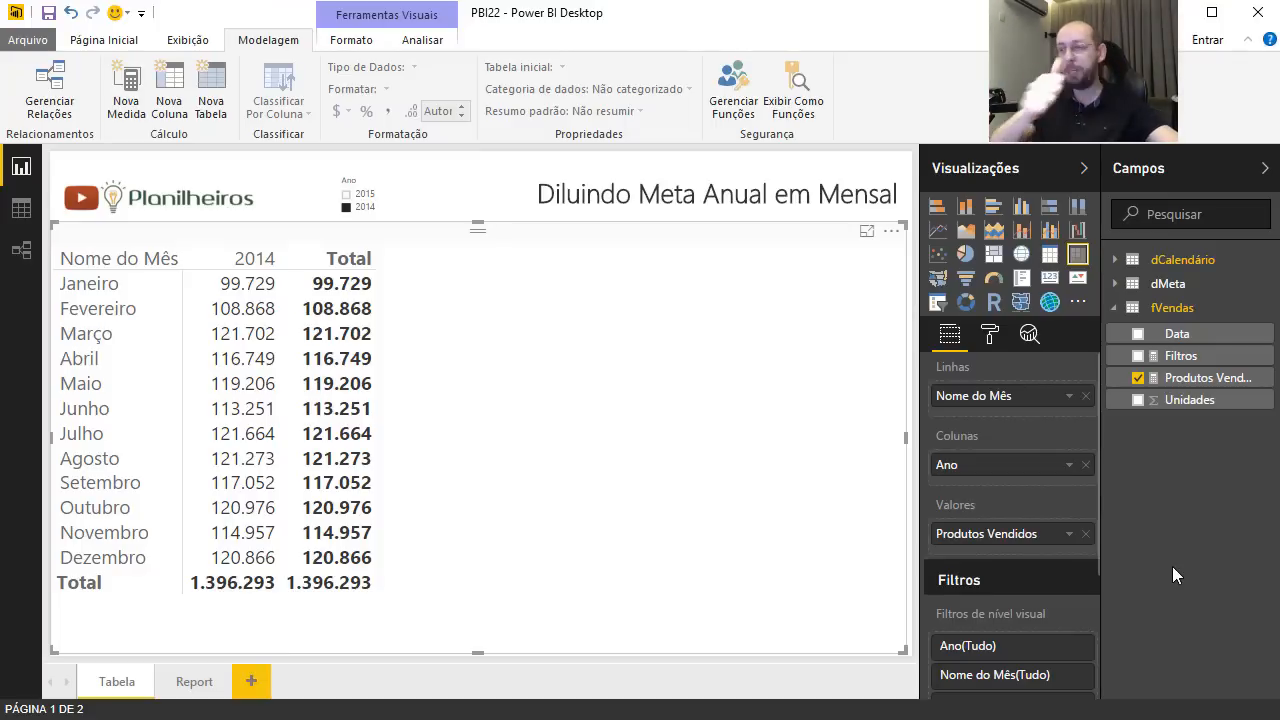
Add another measure to the fVendas table and name it Dias Úteis do Mês.
right_click(1178, 318)
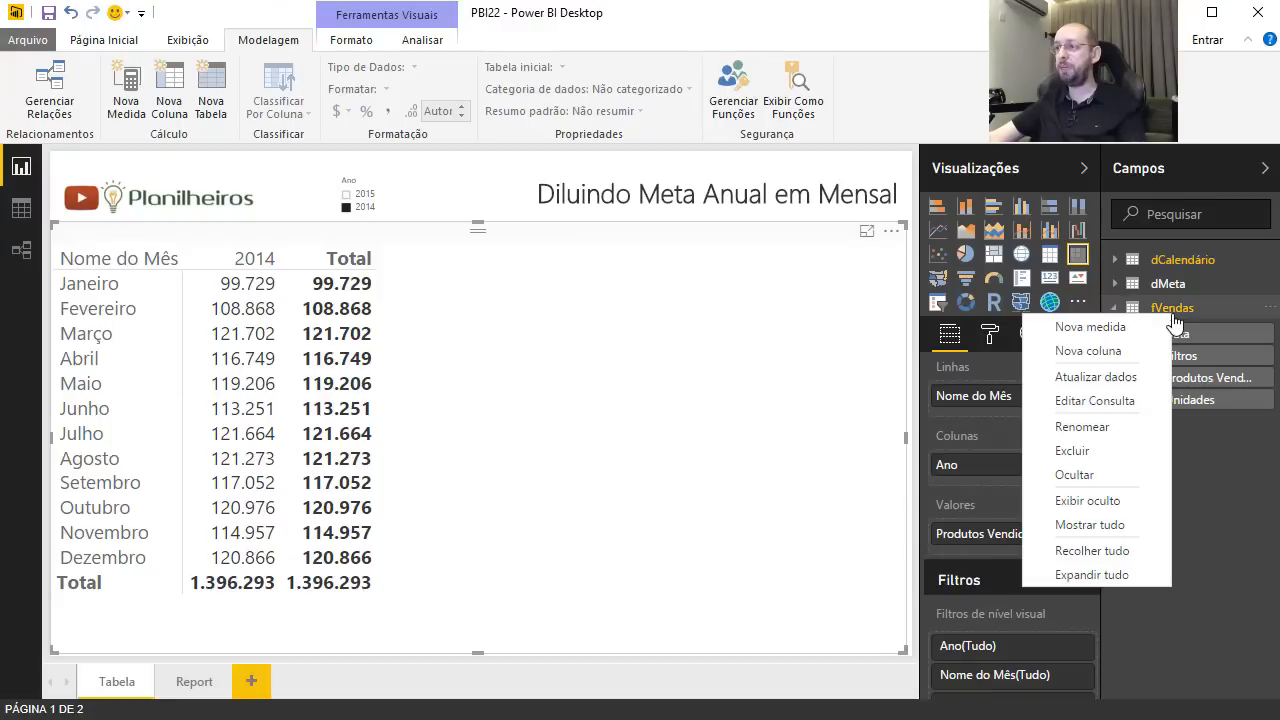
left_click(1050, 328)
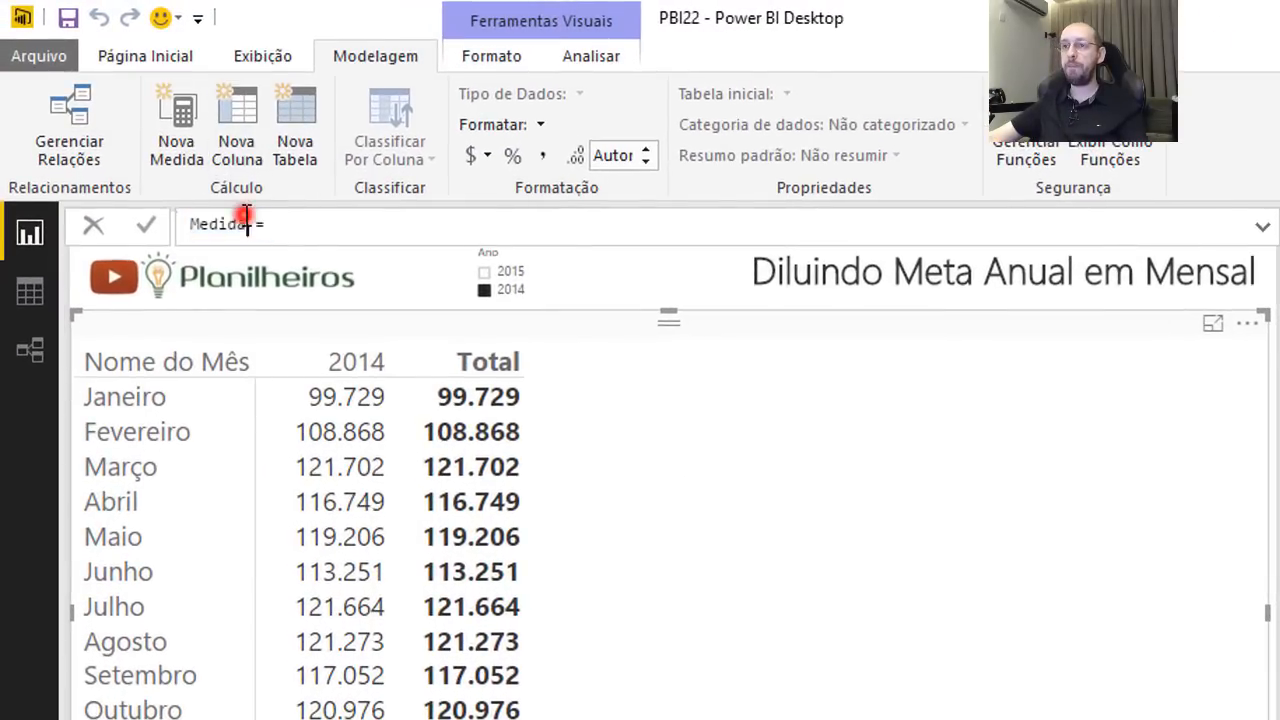
double_click(238, 224)
type("Dias ")
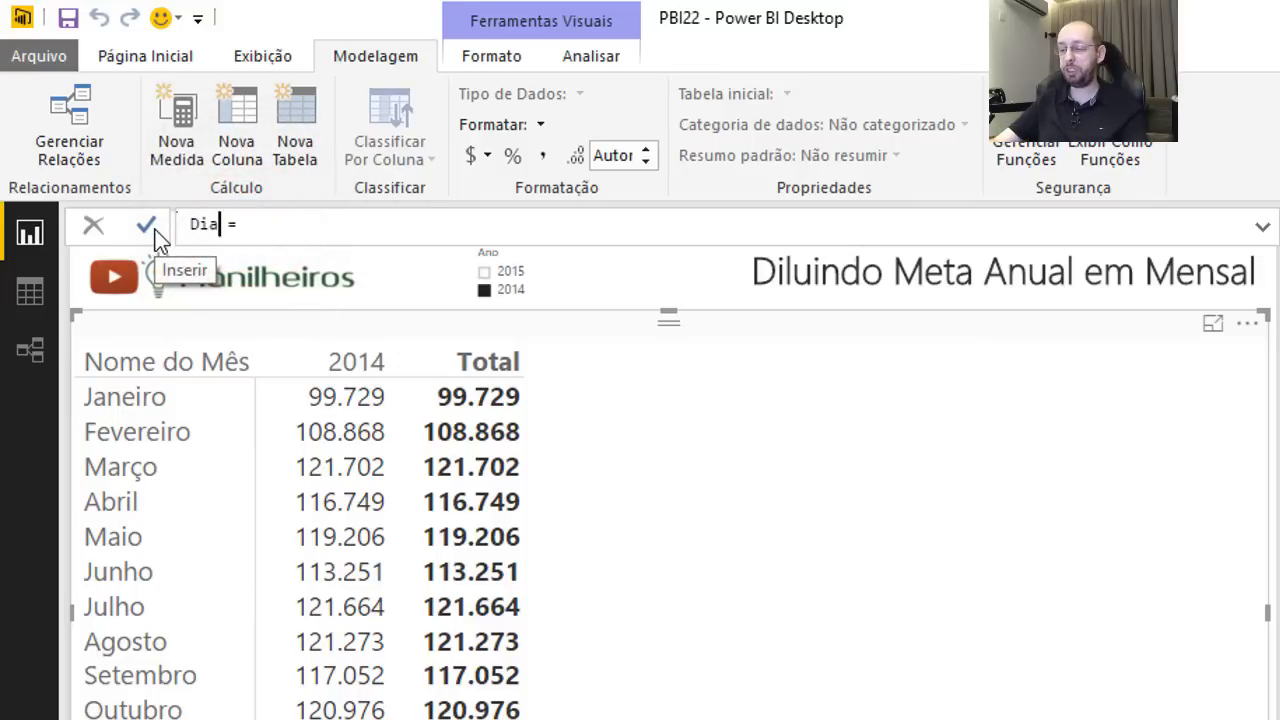
type("Úteis d")
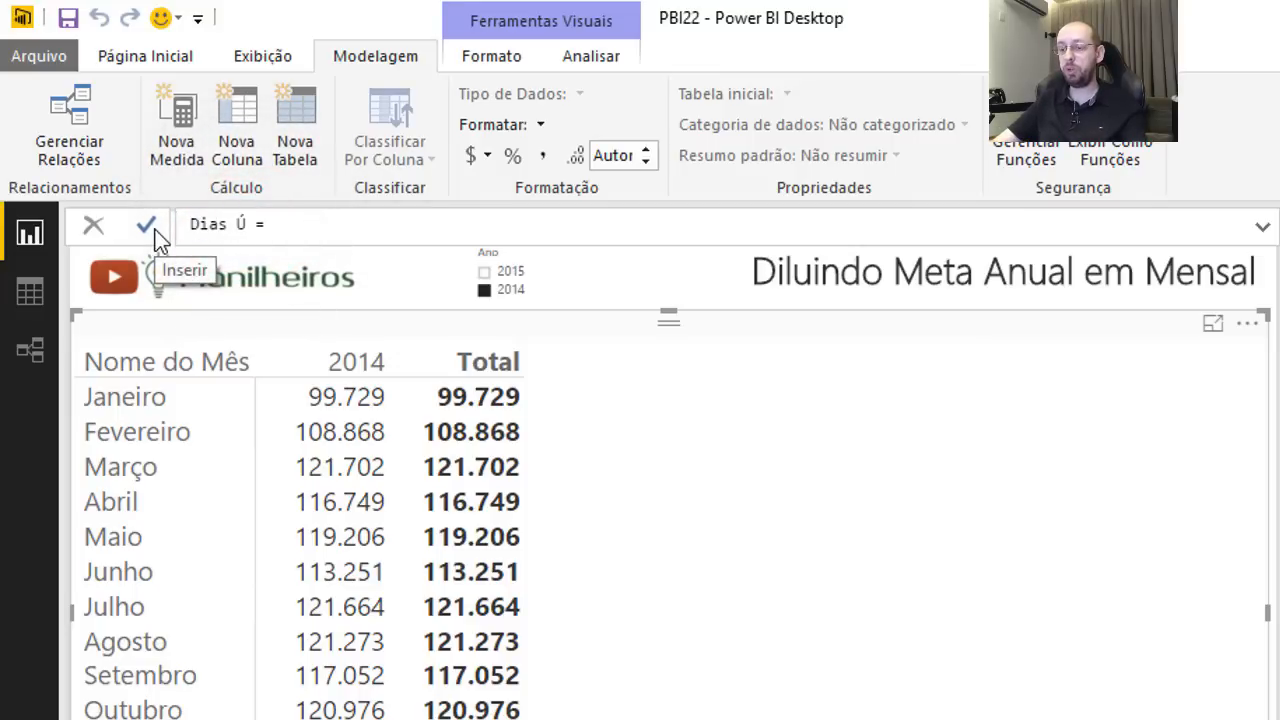
type("o Mês")
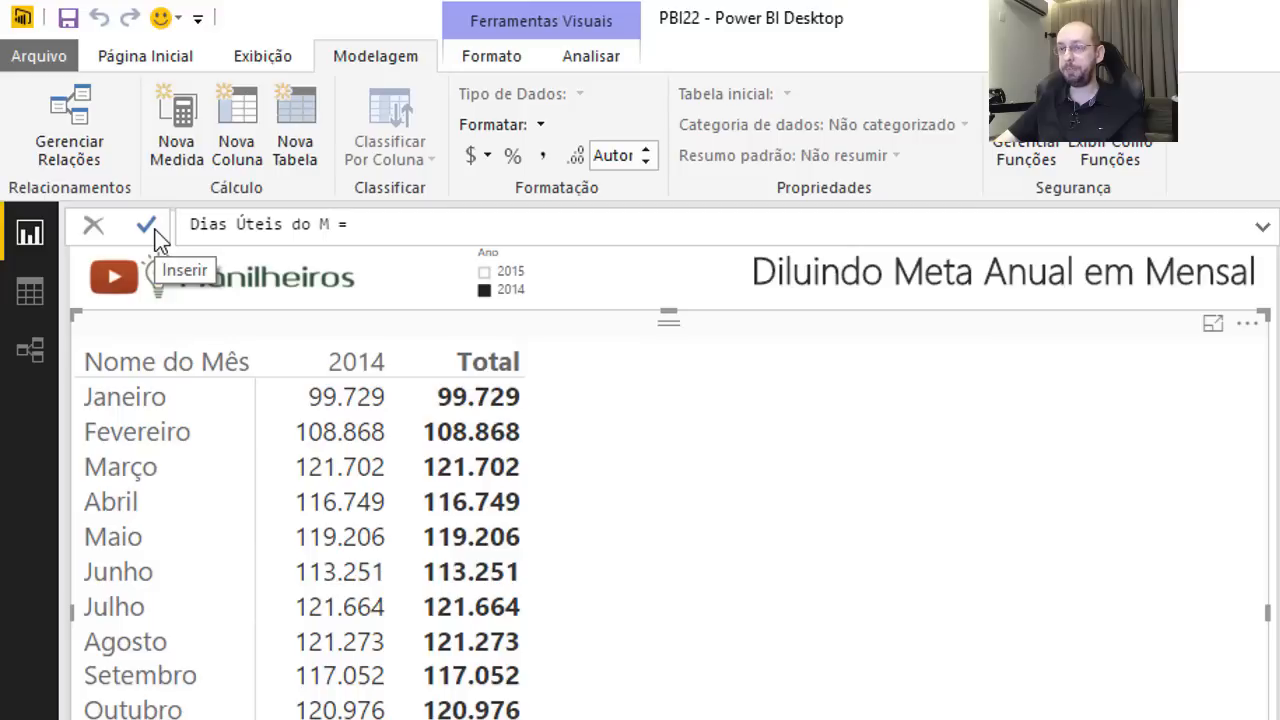
Begin the Dias Úteis do Mês formula with the SUMX function.
key("End")
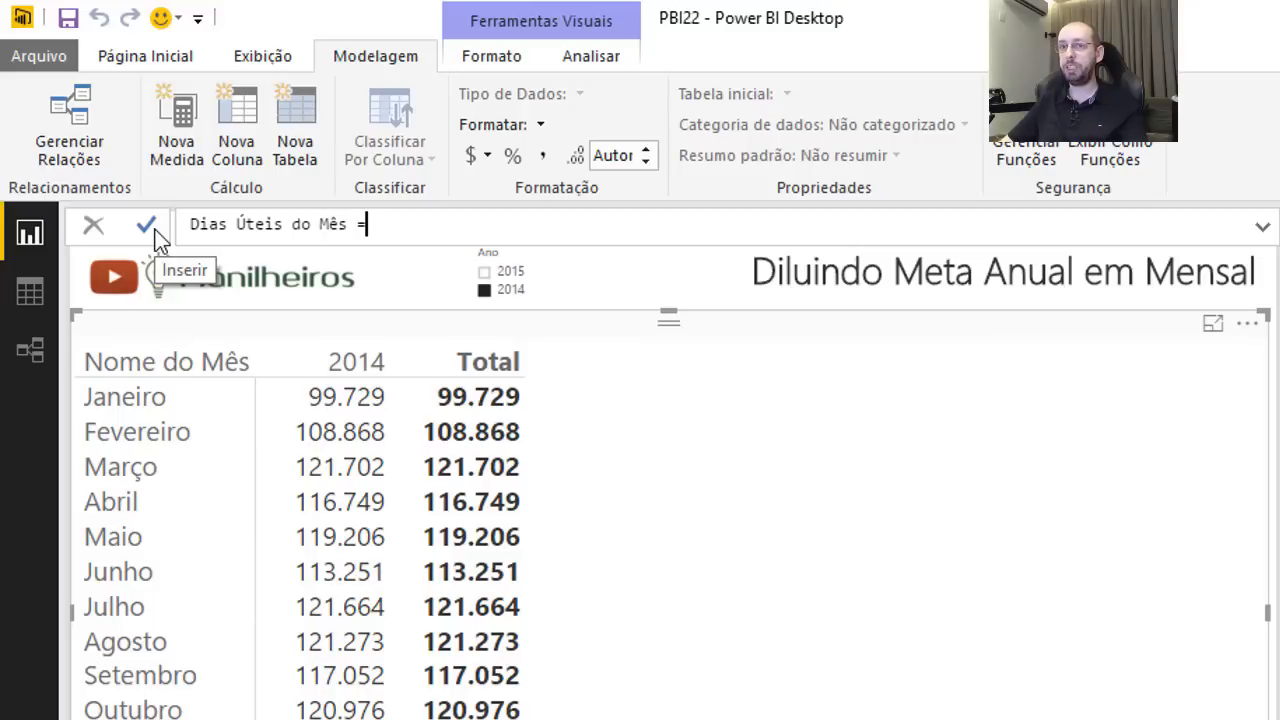
type("sum")
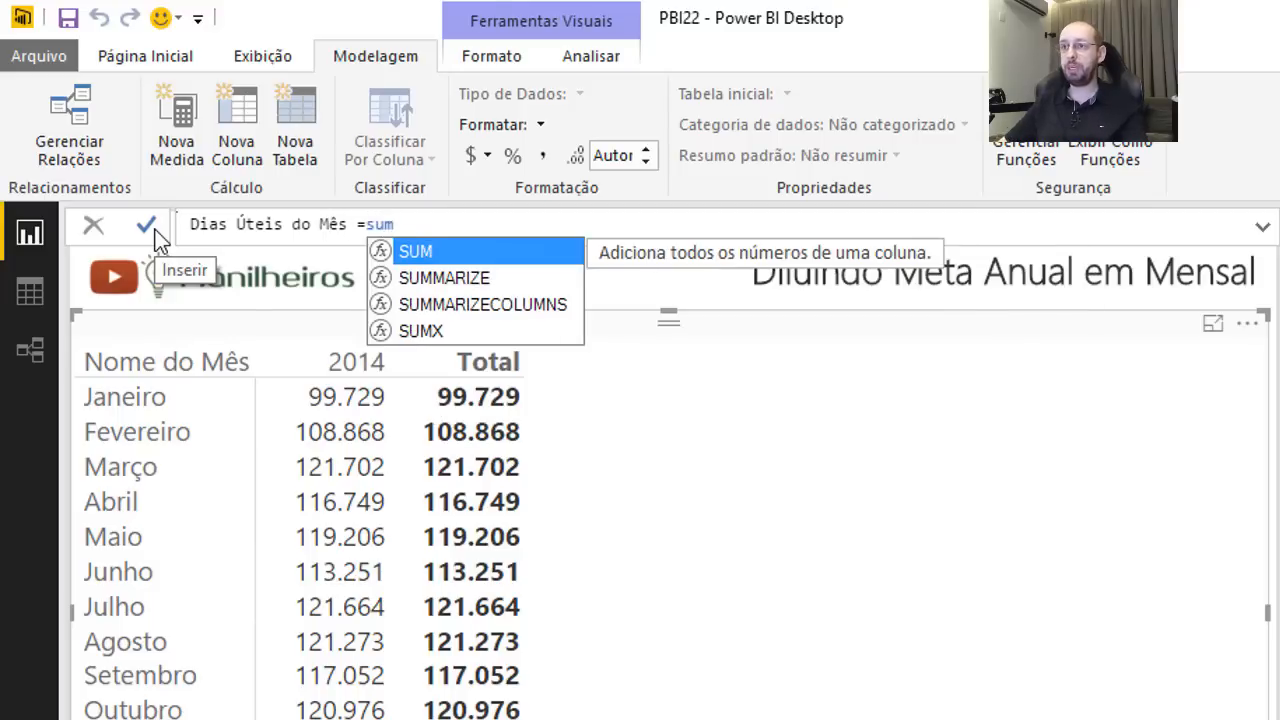
key("Down")
key("Down")
key("Down")
key("Tab")
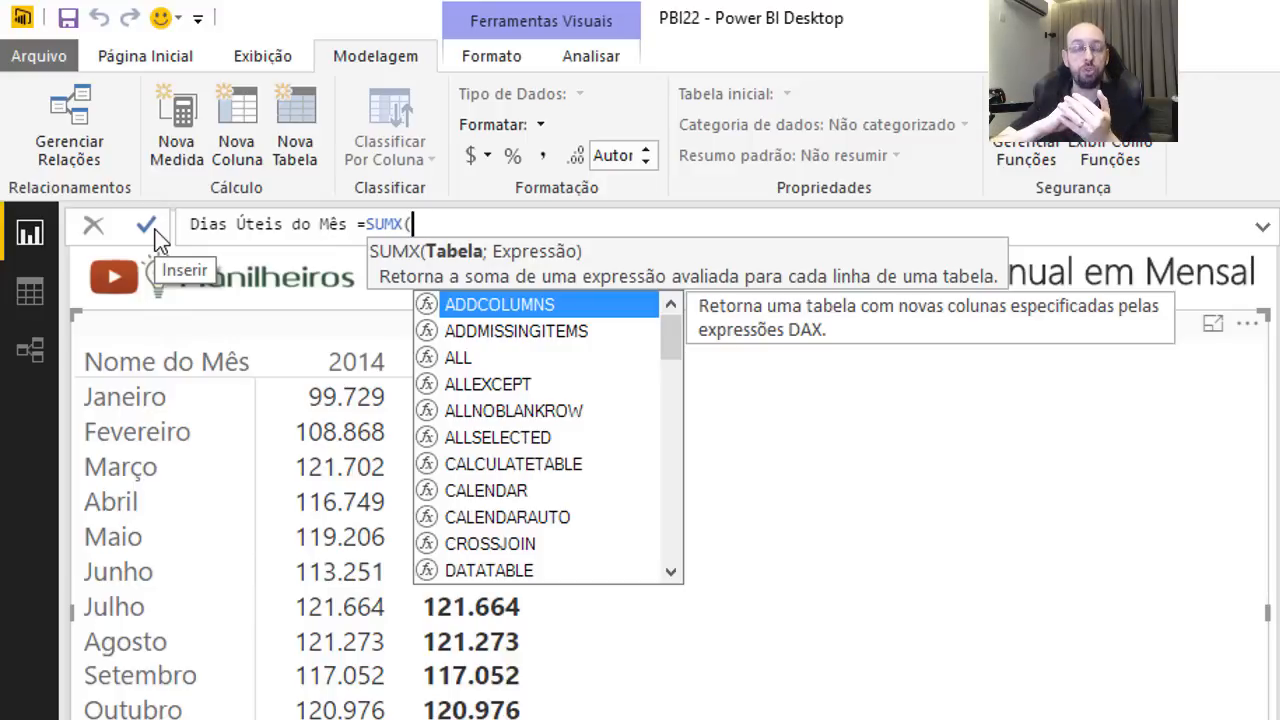
Set VALUES('dCalendário'[Ano]) as the SUMX table and start its expression with CALCULATE around a count function.
type("v")
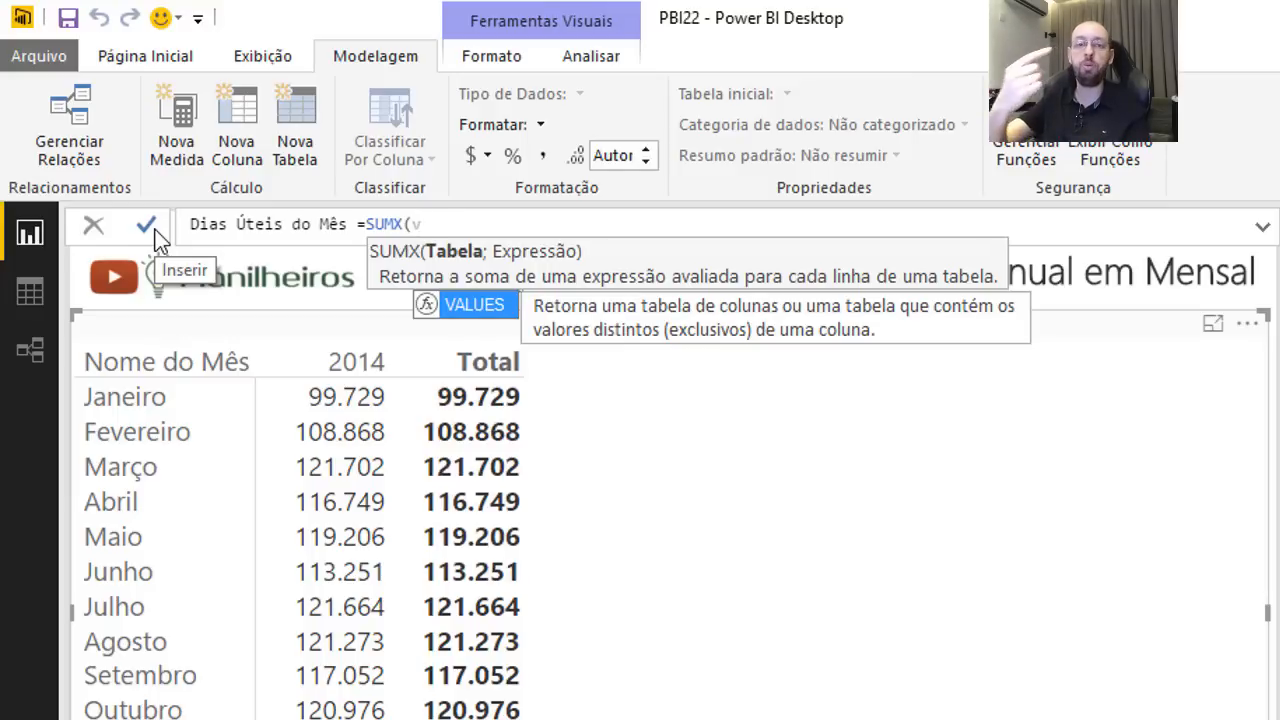
type("alu")
key("Tab")
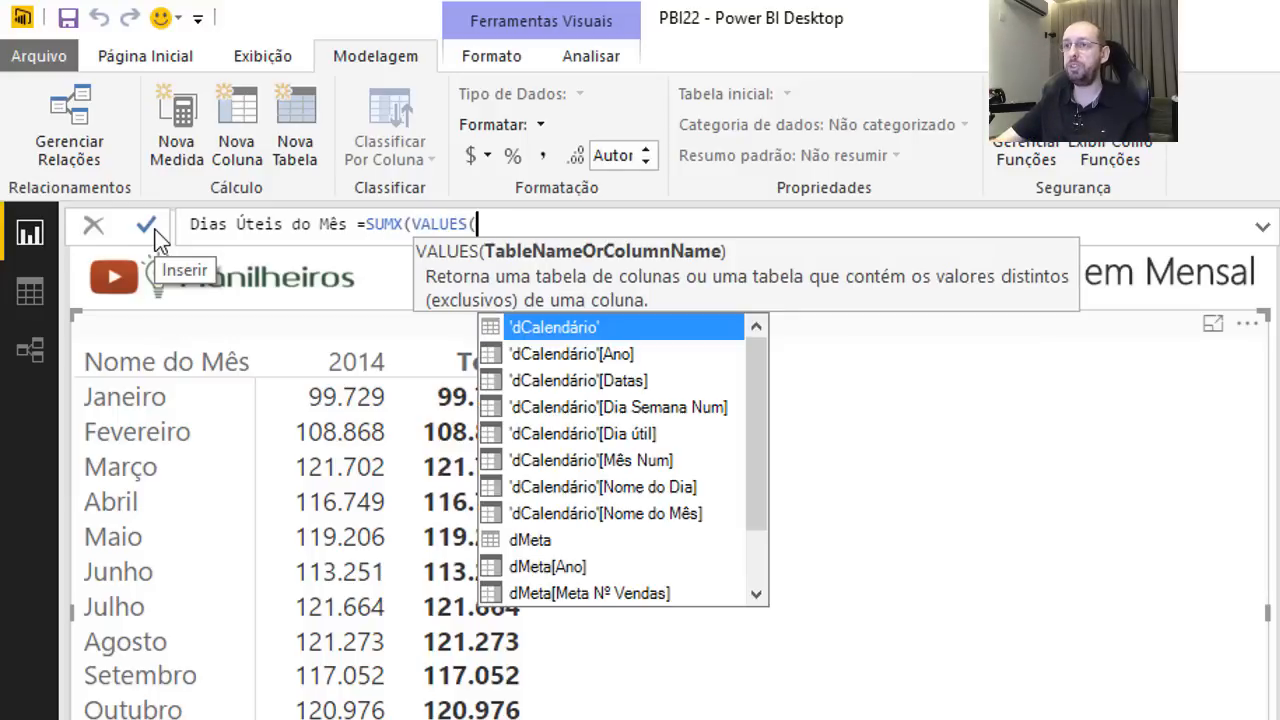
type("dc")
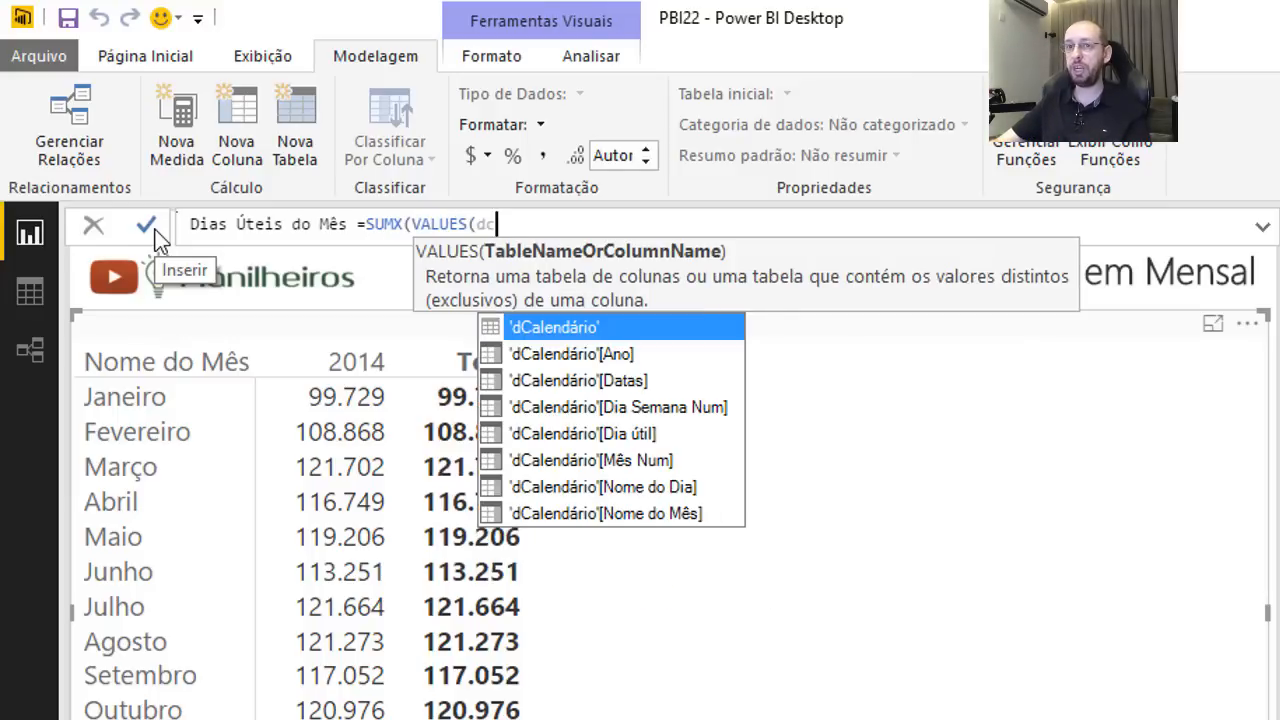
key("Down")
key("Down")
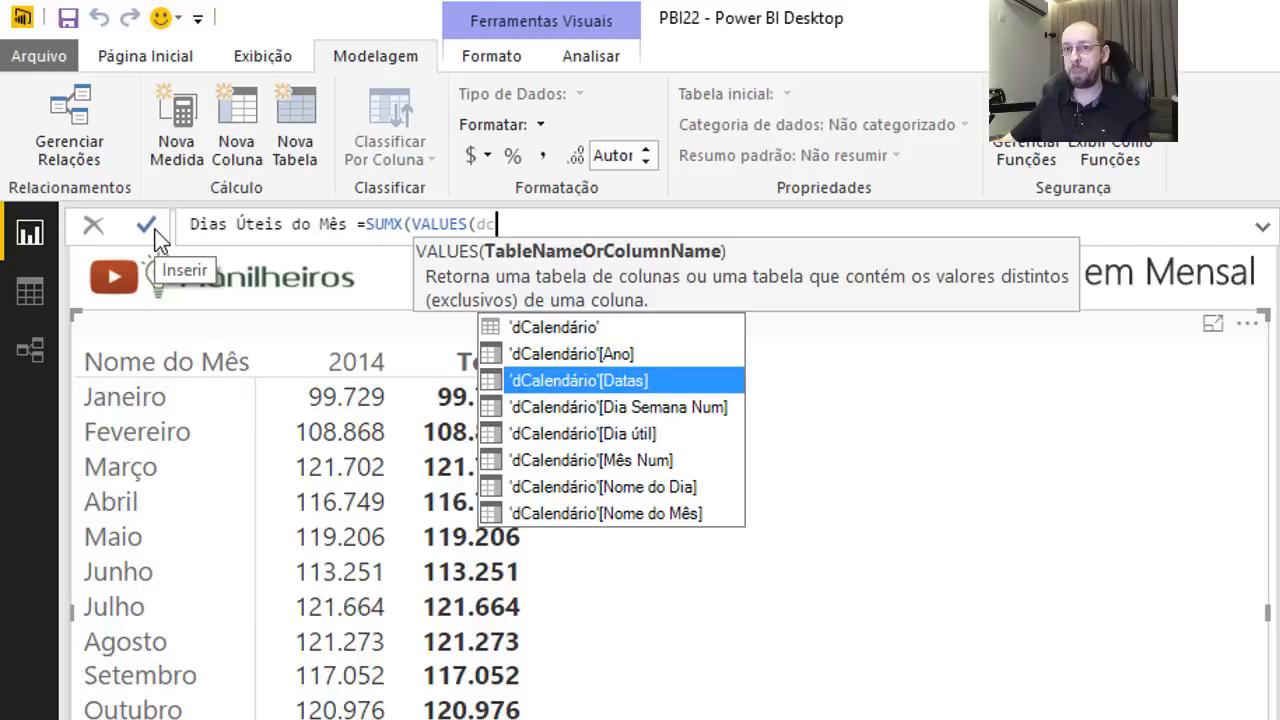
key("Up")
key("Tab")
type(")")
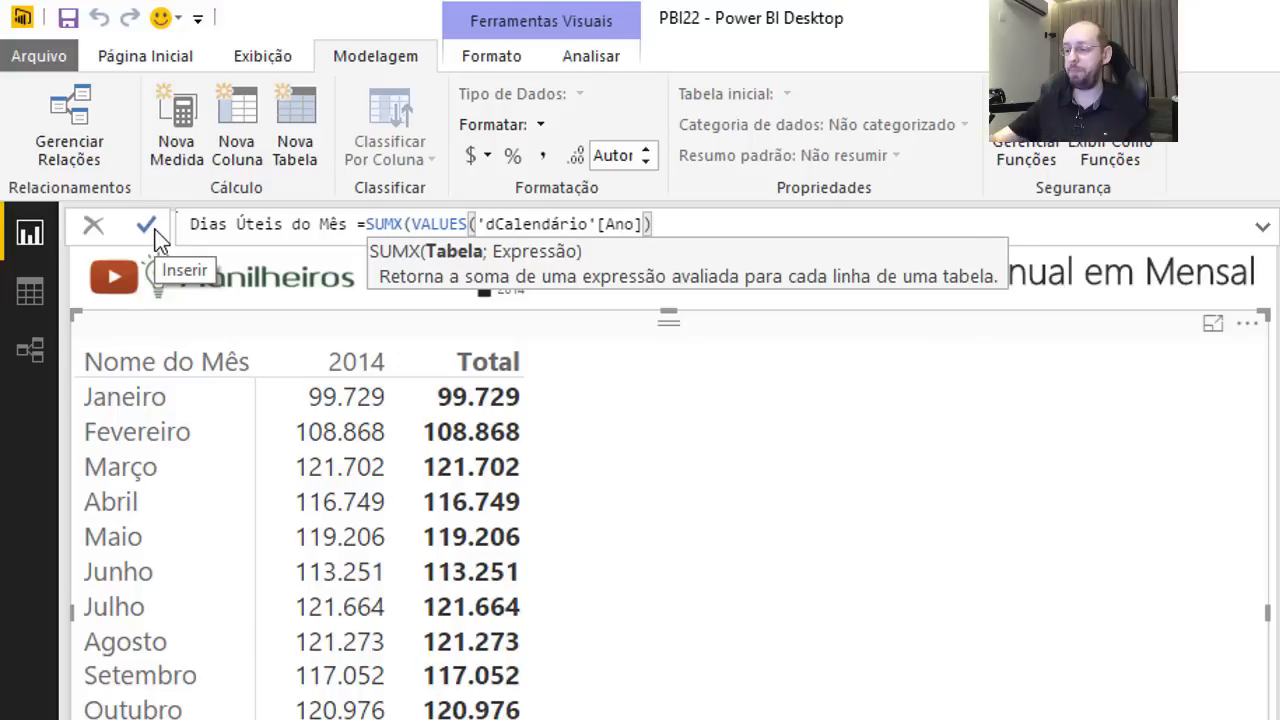
type(";")
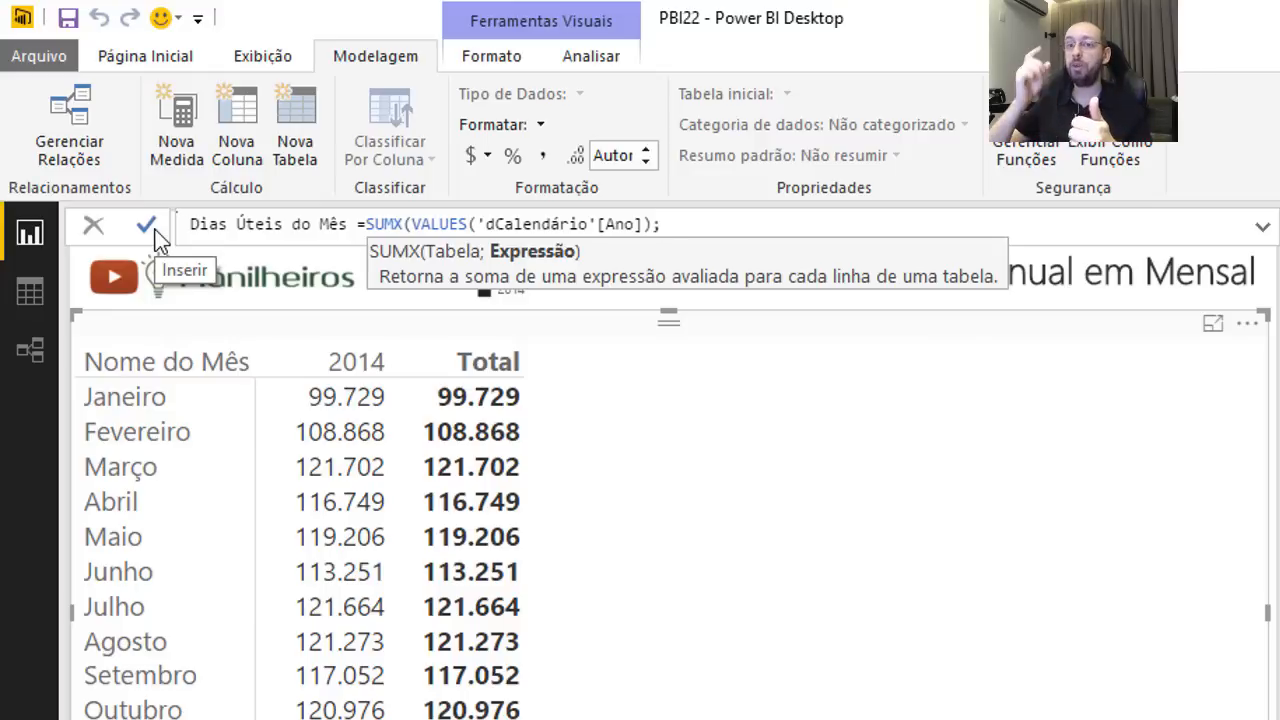
type("CALCULATE(")
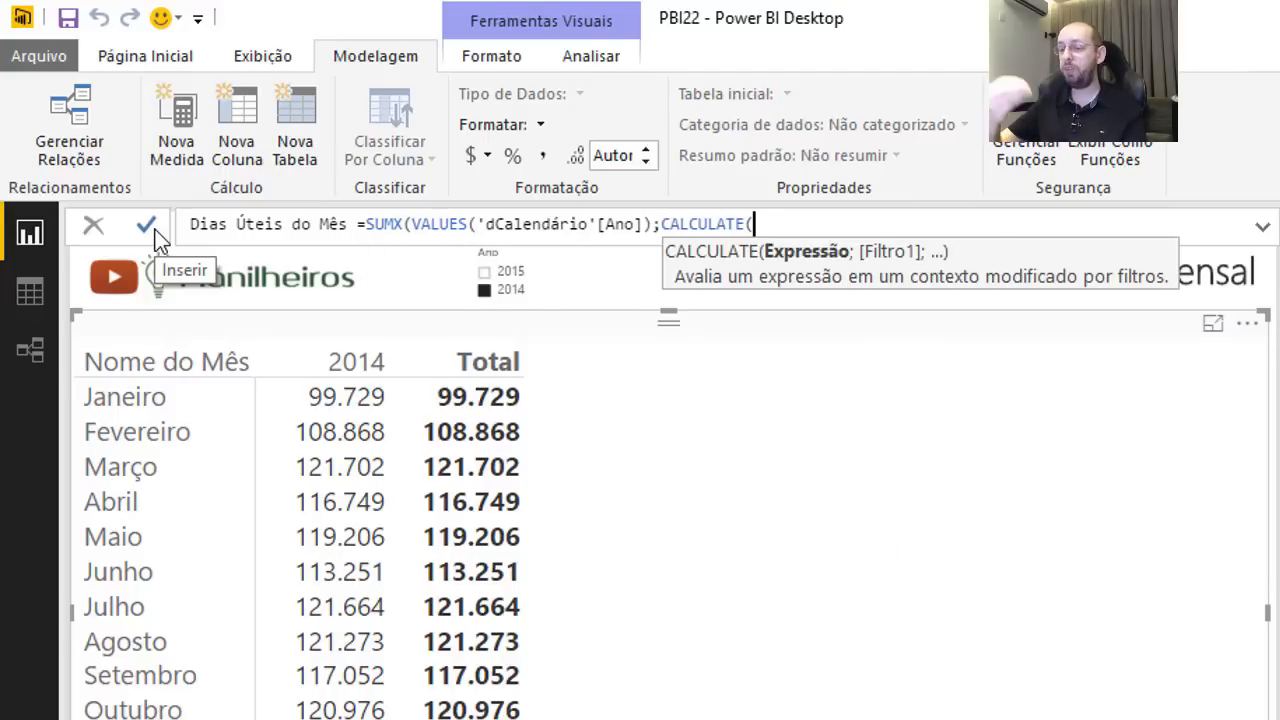
type("coun")
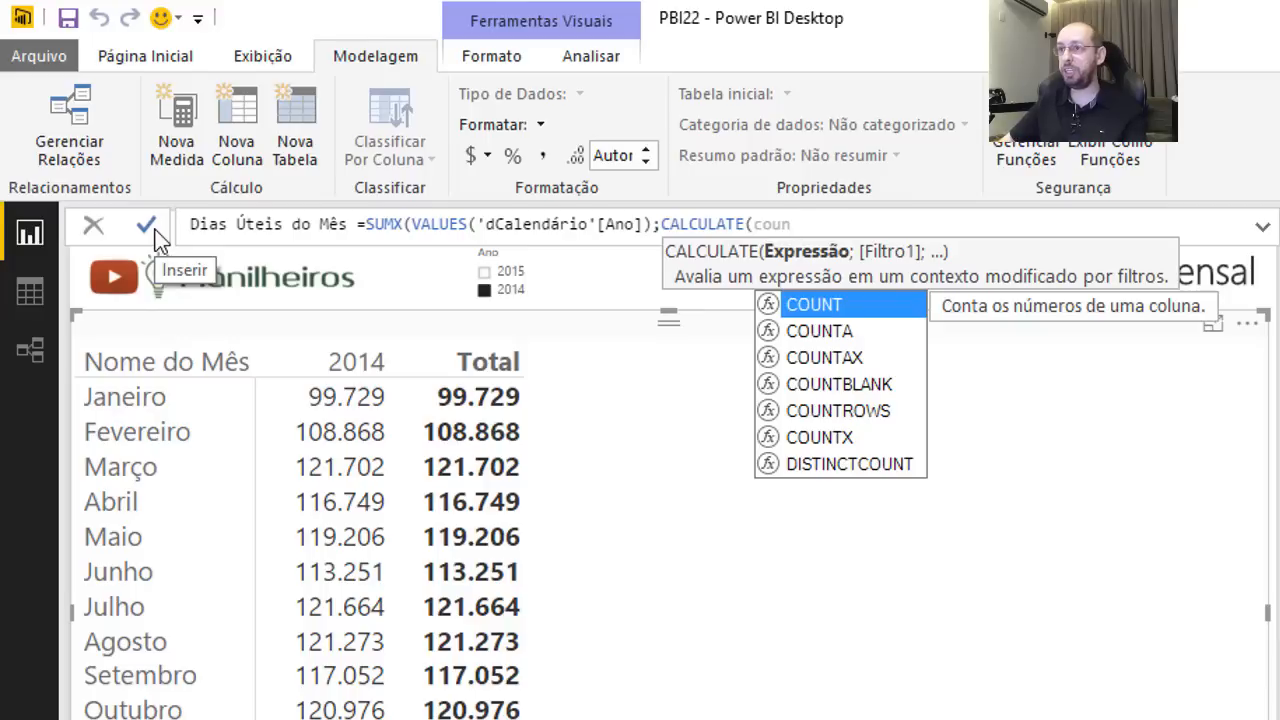
key("Down")
key("Down")
key("Down")
key("Tab")
key("BackSpace")
key("BackSpace")
key("BackSpace")
key("BackSpace")
key("BackSpace")
key("BackSpace")
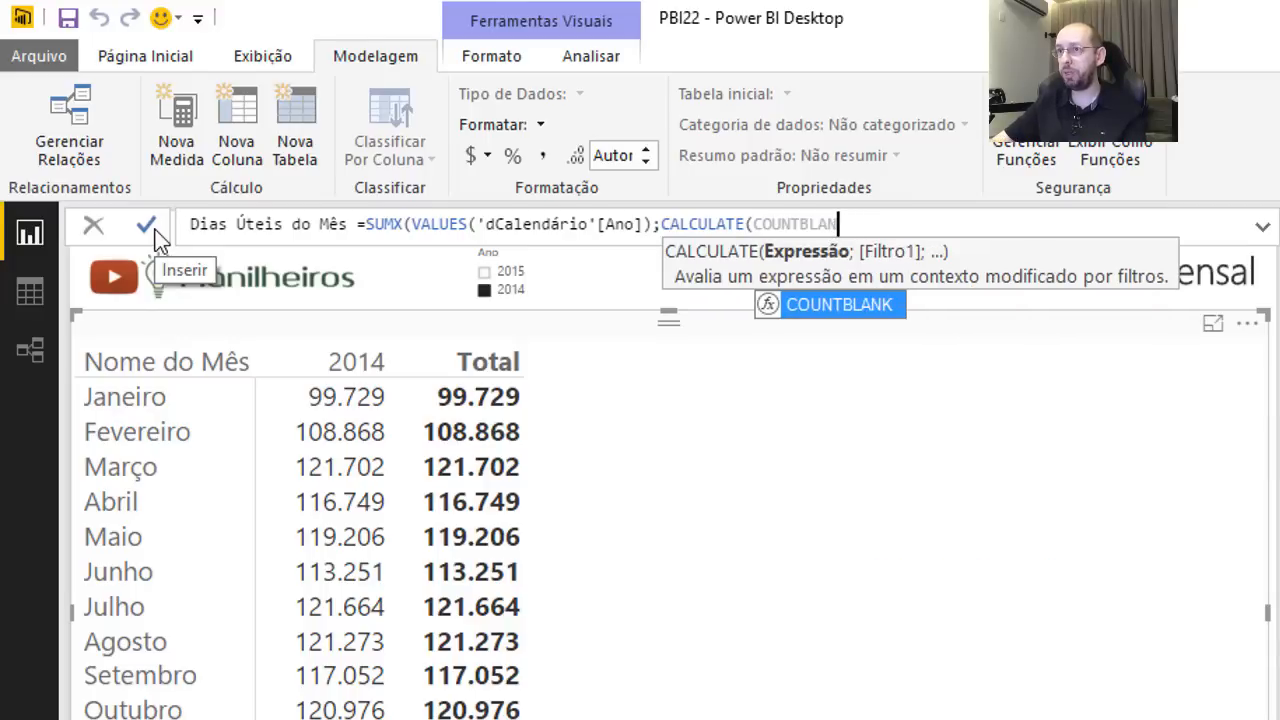
Make COUNTROWS('dCalendário') the expression that CALCULATE evaluates.
key("Down")
key("Down")
key("Down")
key("Down")
key("Tab")
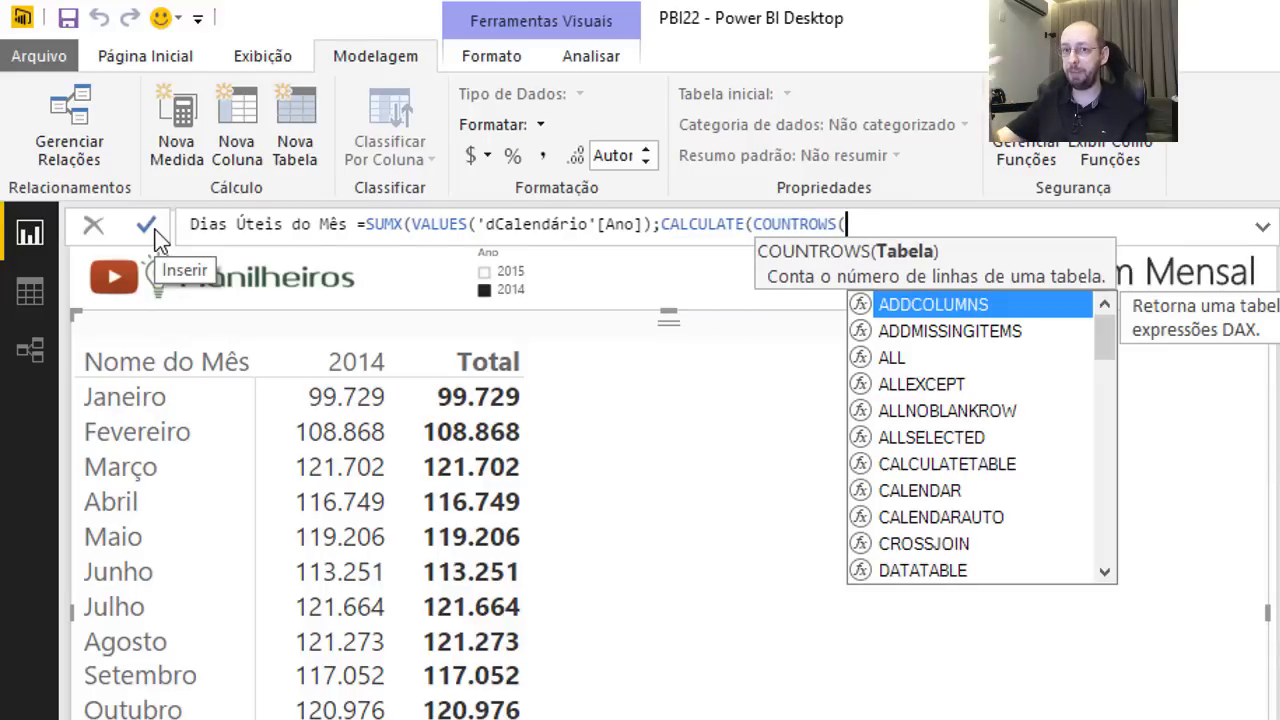
type("dc")
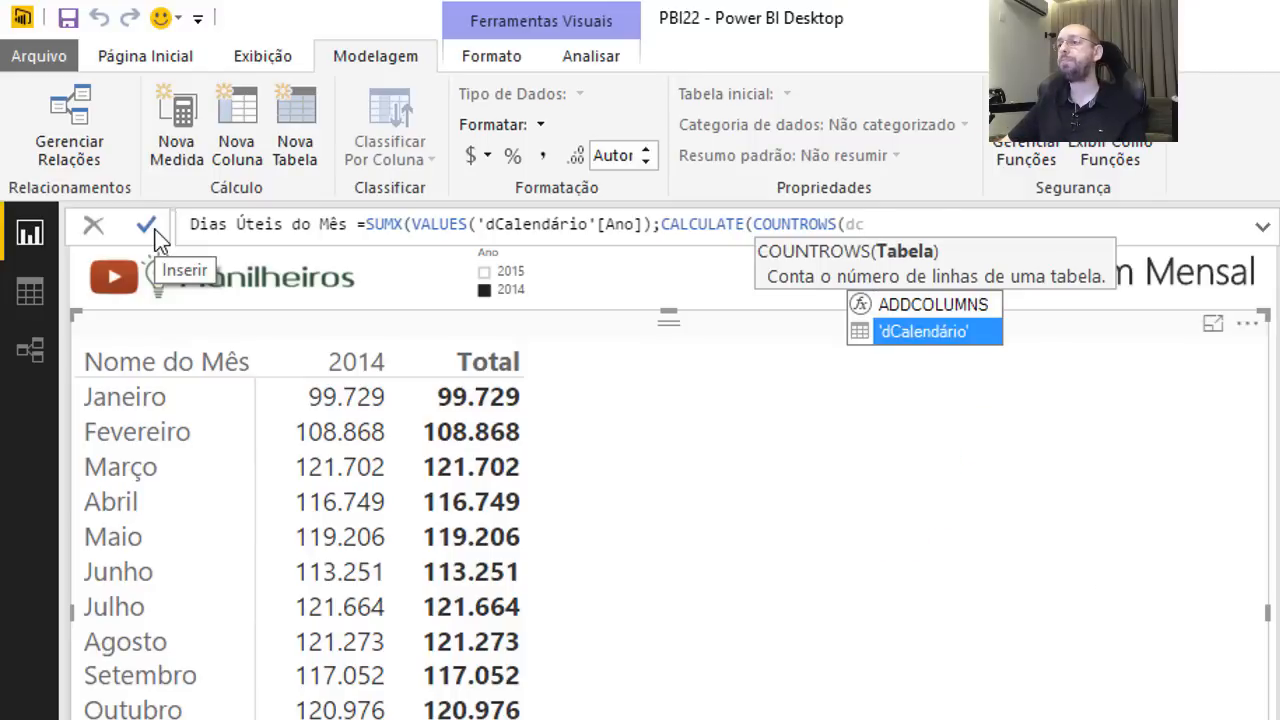
key("Tab")
type(")")
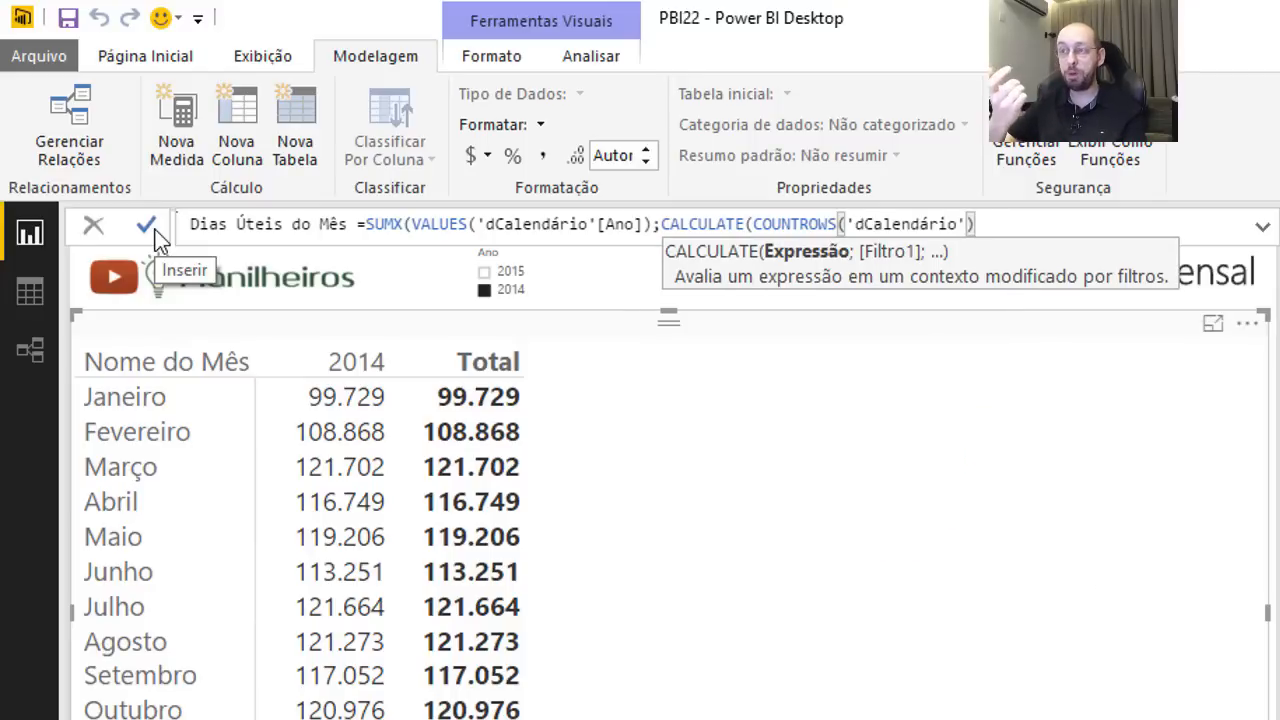
type(";")
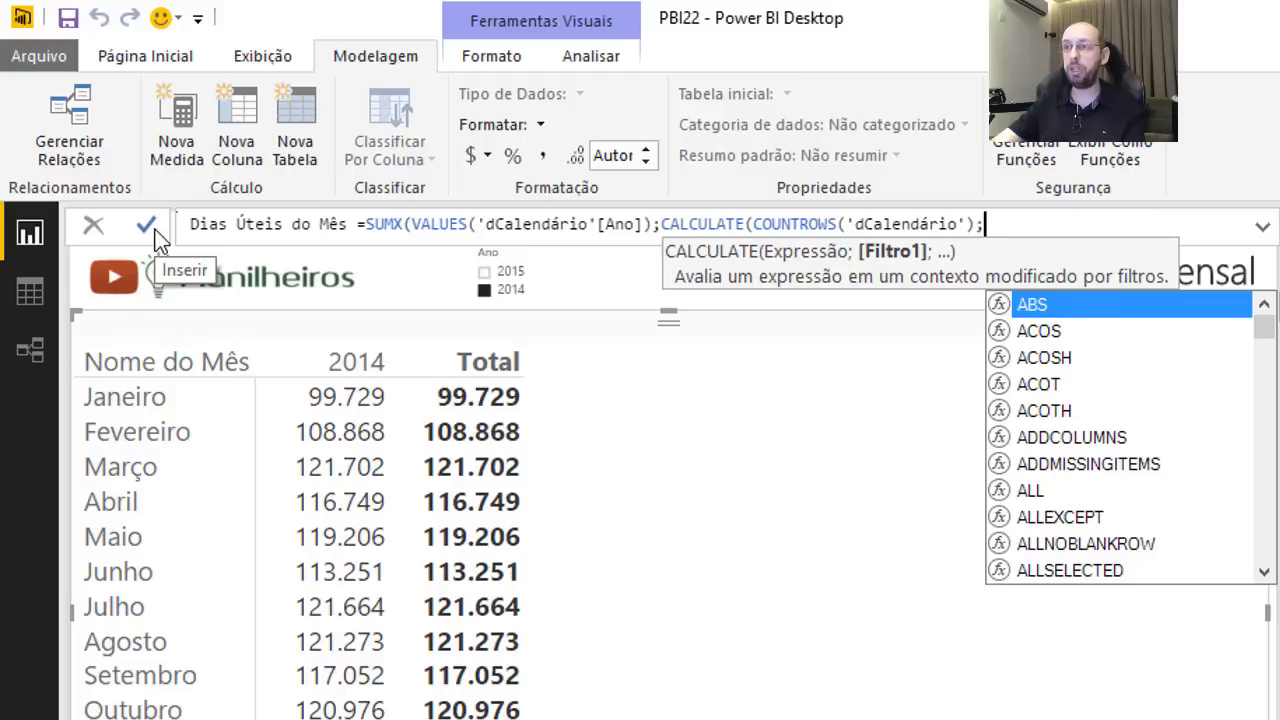
Add the filter 'dCalendário'[Dia útil]=true to CALCULATE, close both functions and commit the measure.
type("d")
key("Down")
key("Down")
key("Down")
key("Down")
key("Down")
key("Tab")
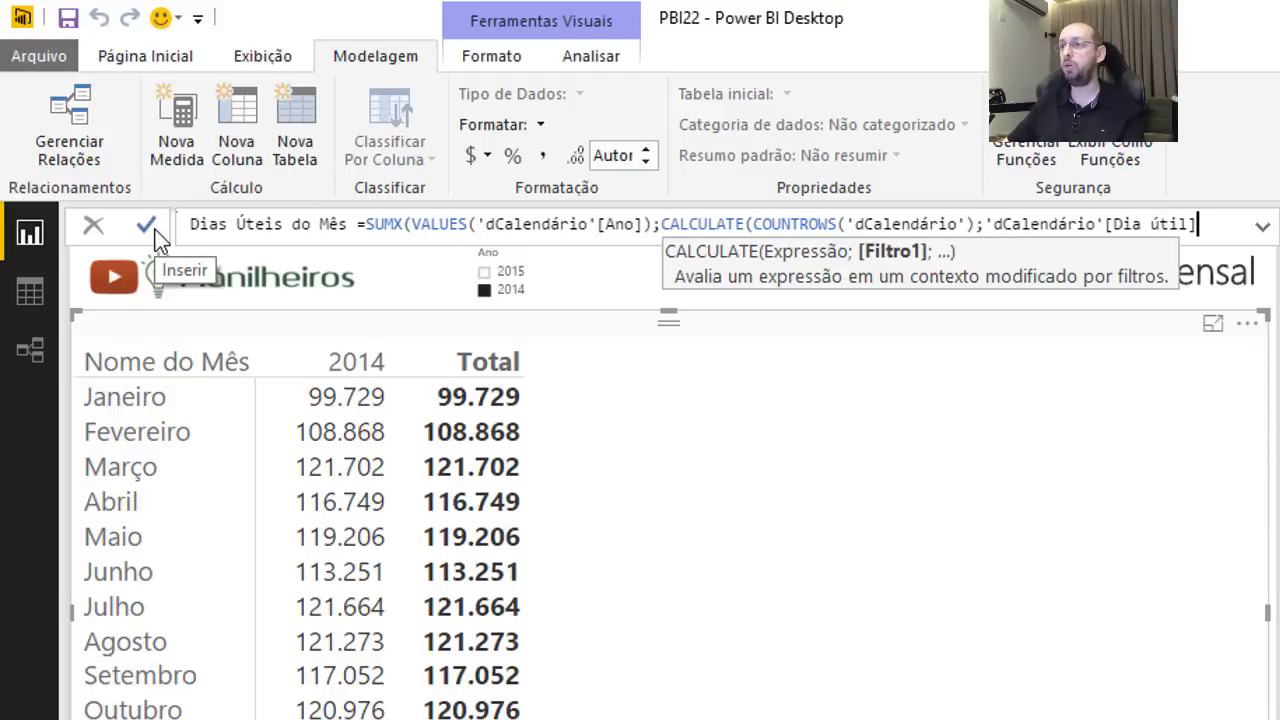
type("=true")
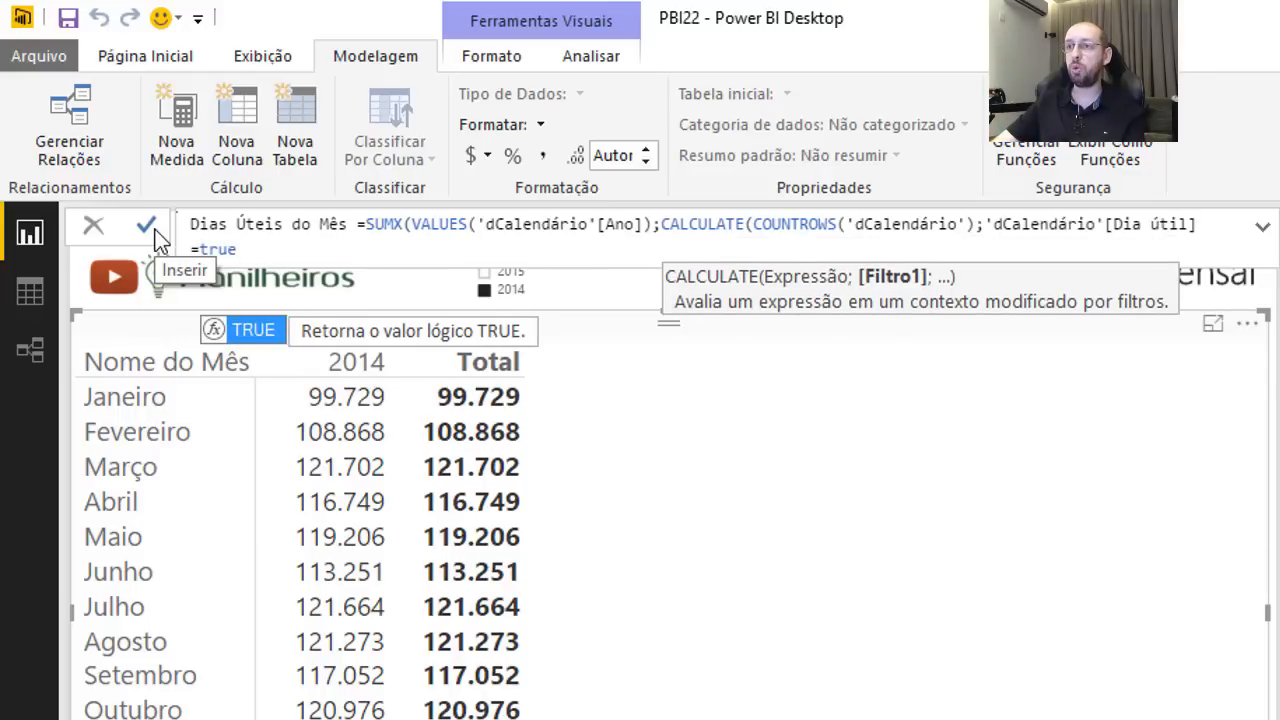
type(")")
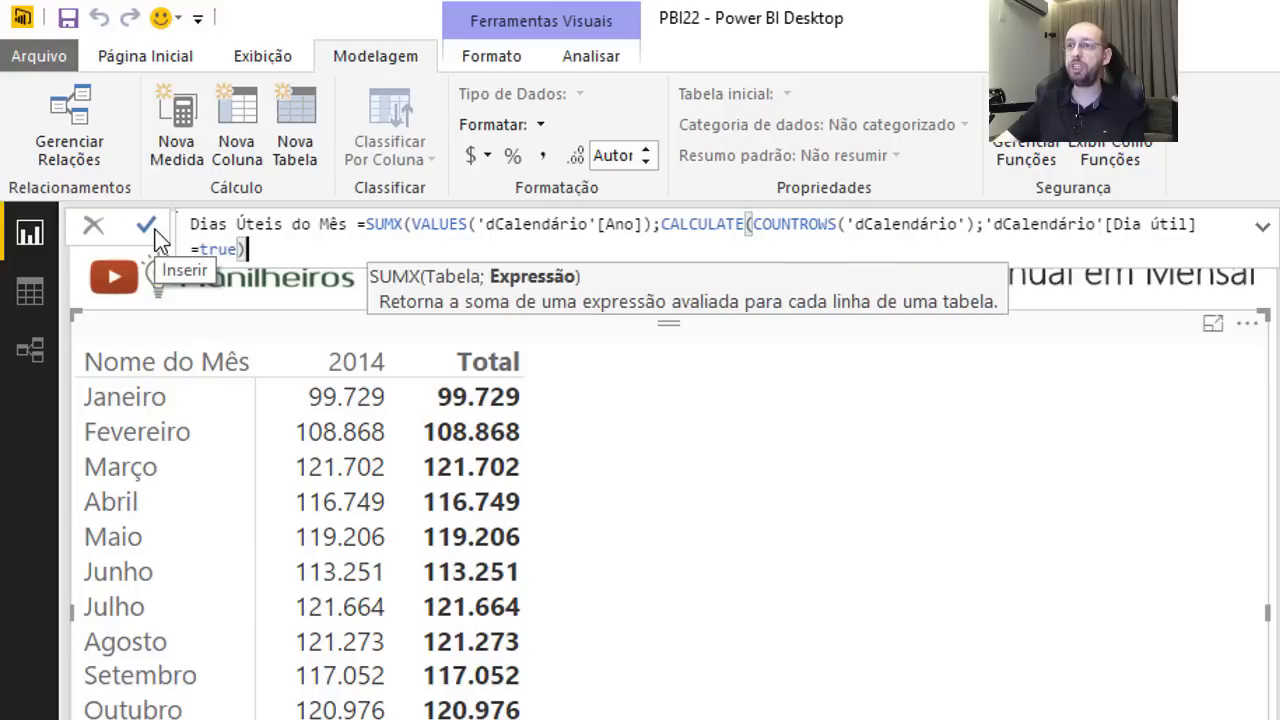
type(")")
left_click(150, 227)
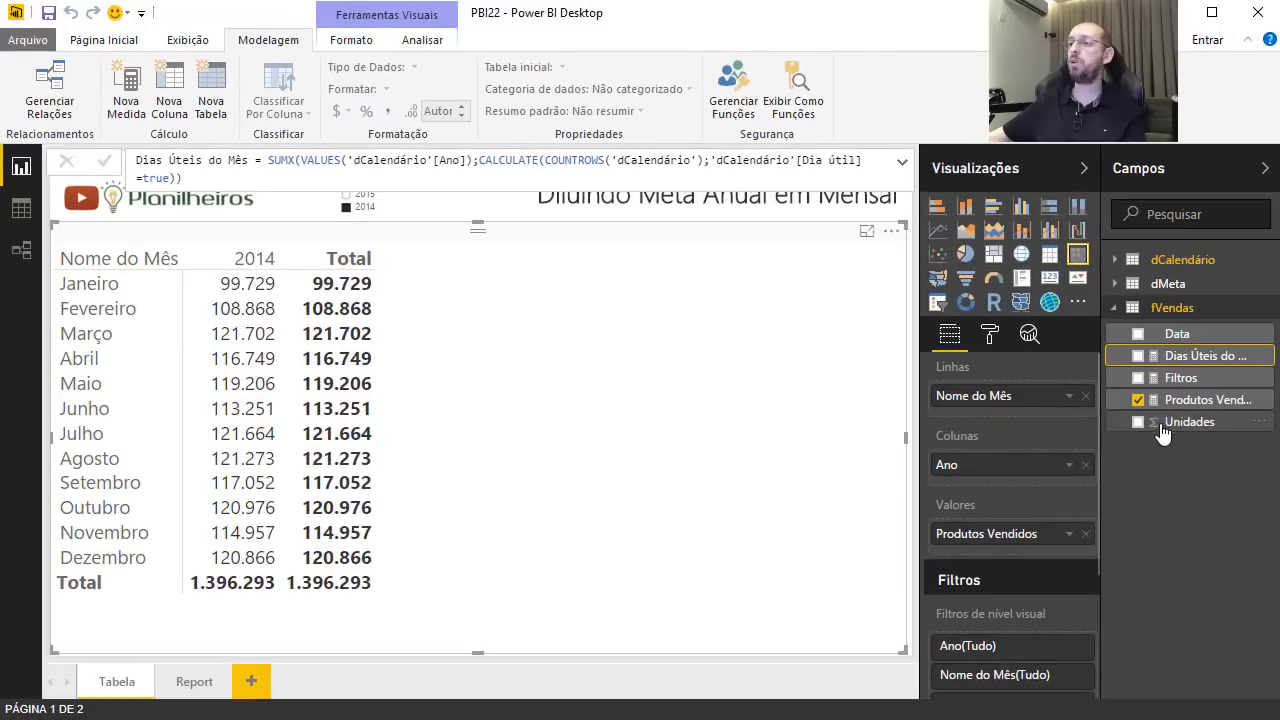
Format Dias Úteis do Mês as a whole number with thousands separator and add it to the matrix's values.
left_click(1181, 377)
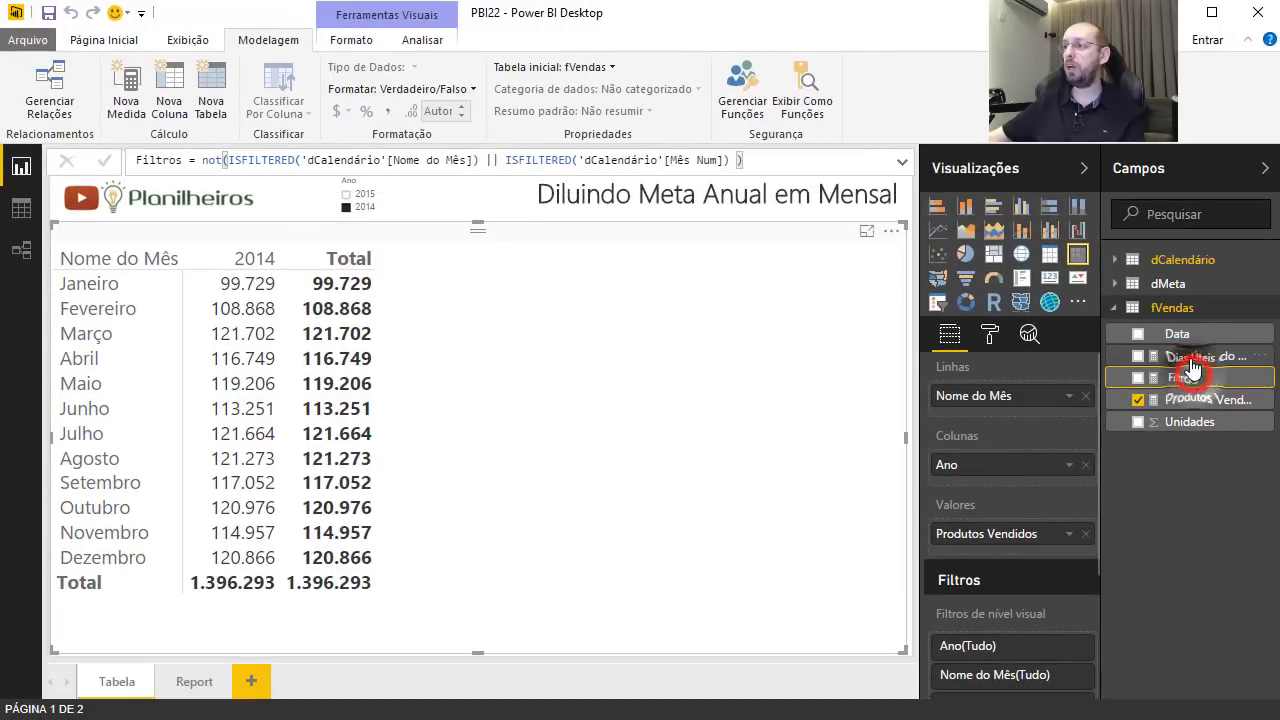
left_click(1195, 356)
left_click(388, 111)
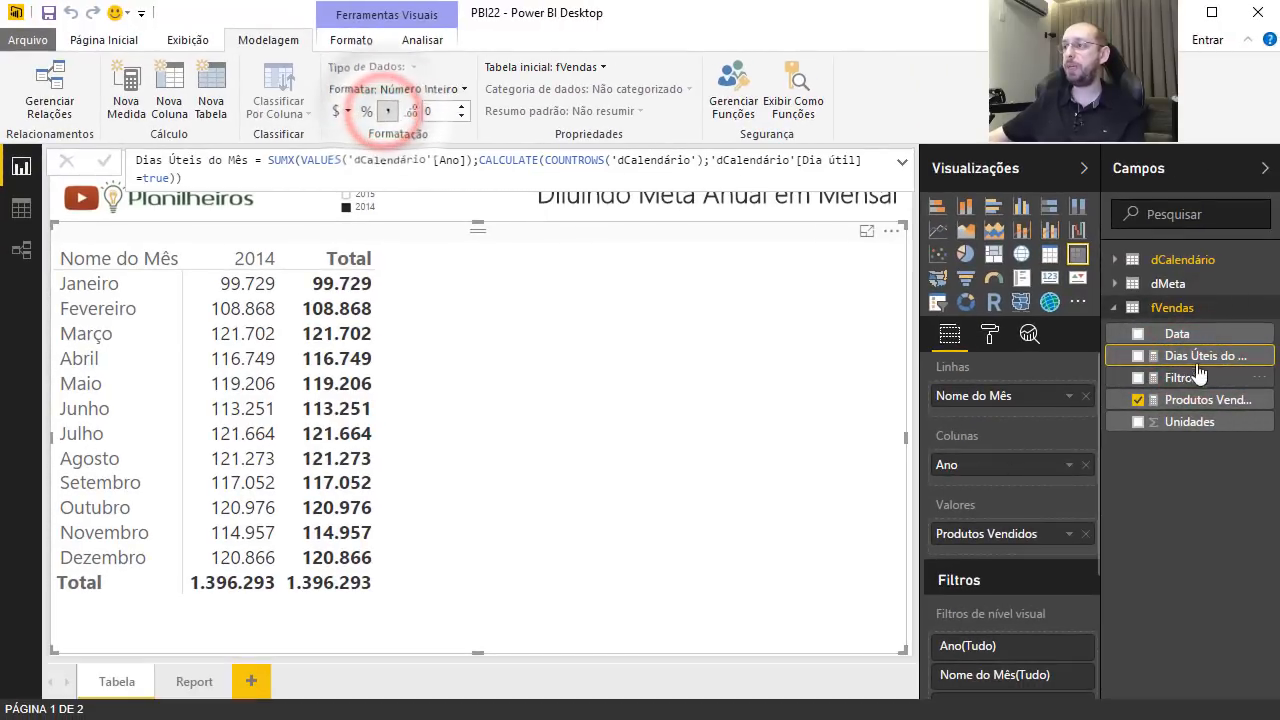
left_click_drag(1200, 362, 1000, 550)
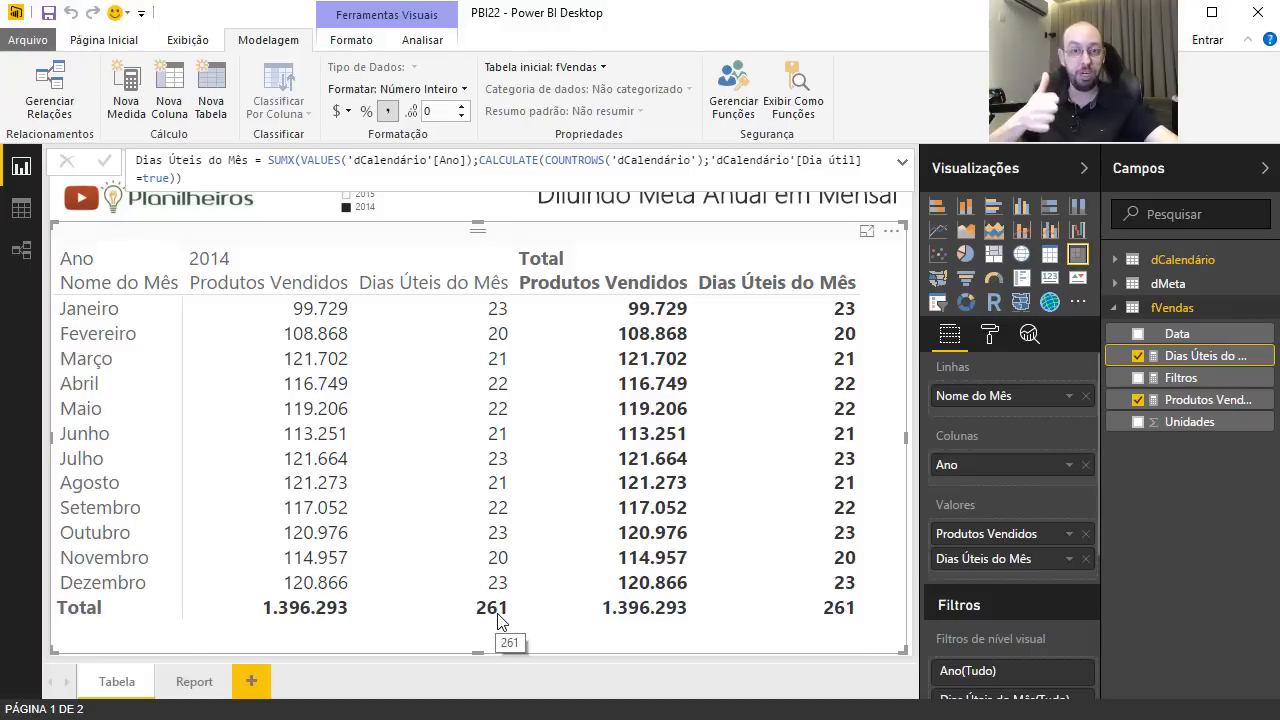
Add another measure to the fVendas table and name it Dias Úteis Ano.
right_click(1170, 311)
left_click(1090, 327)
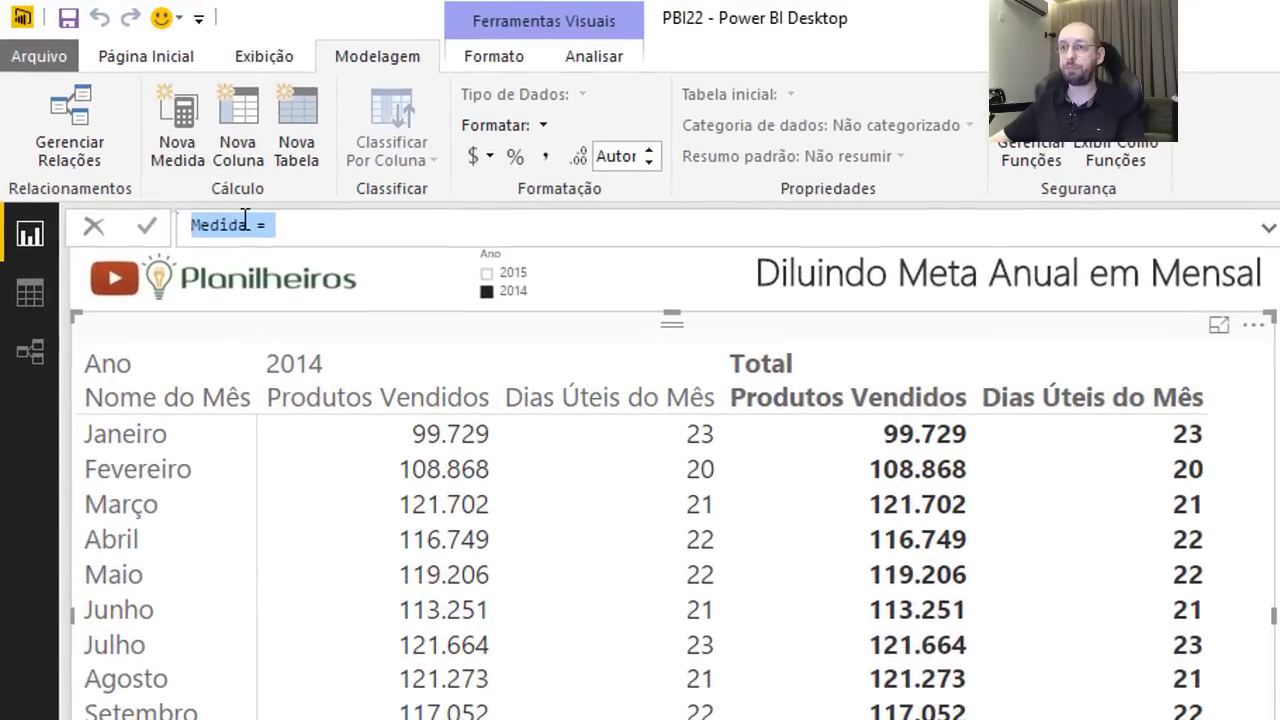
left_click(175, 157)
double_click(244, 220)
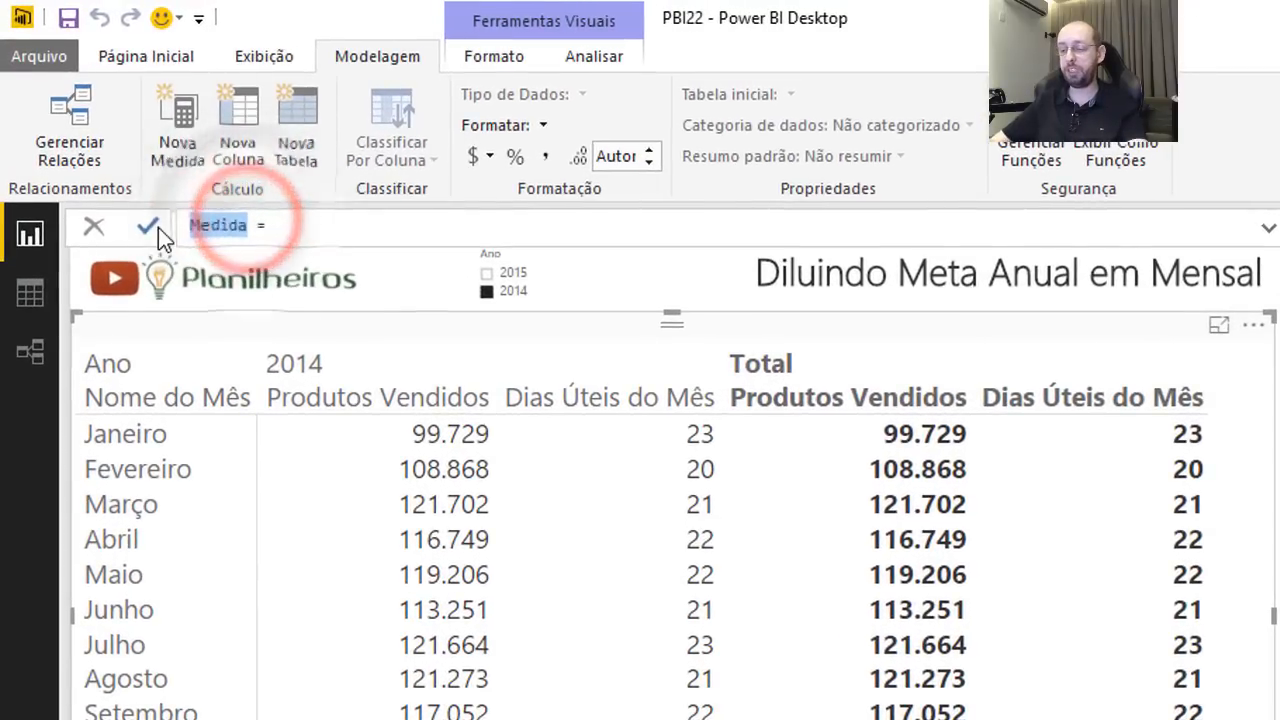
type("Dias ")
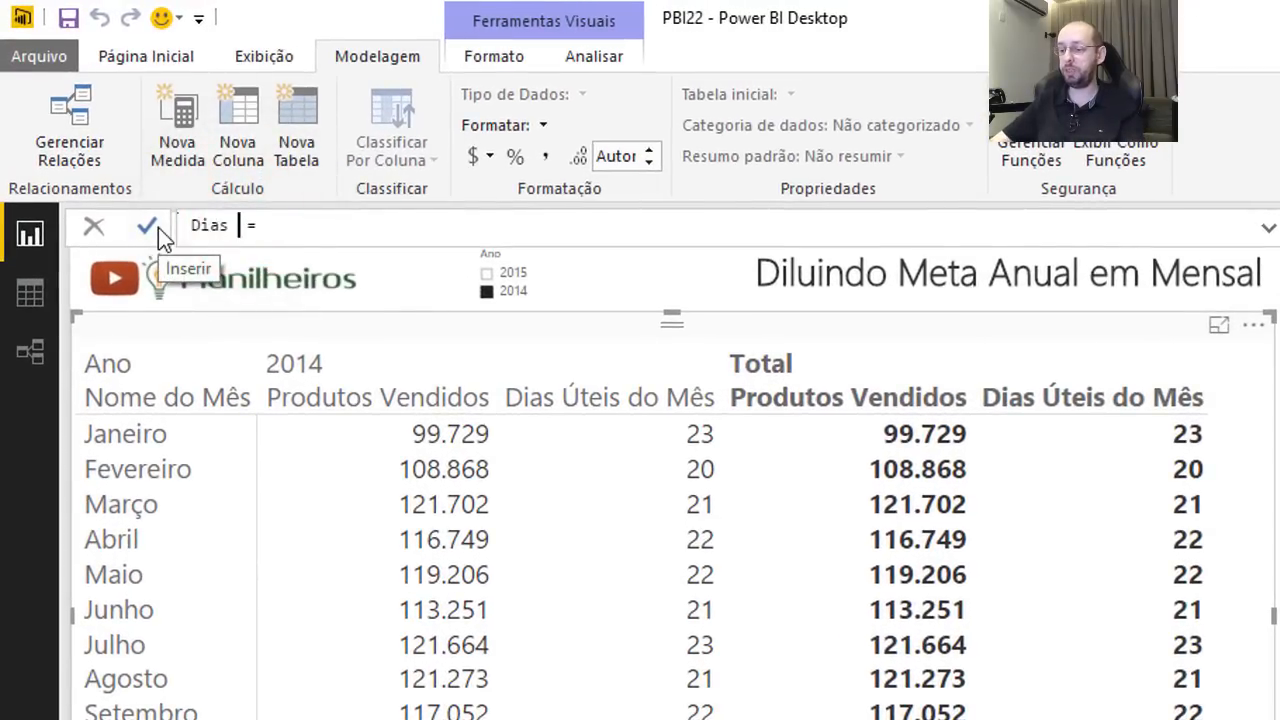
type("Úteis")
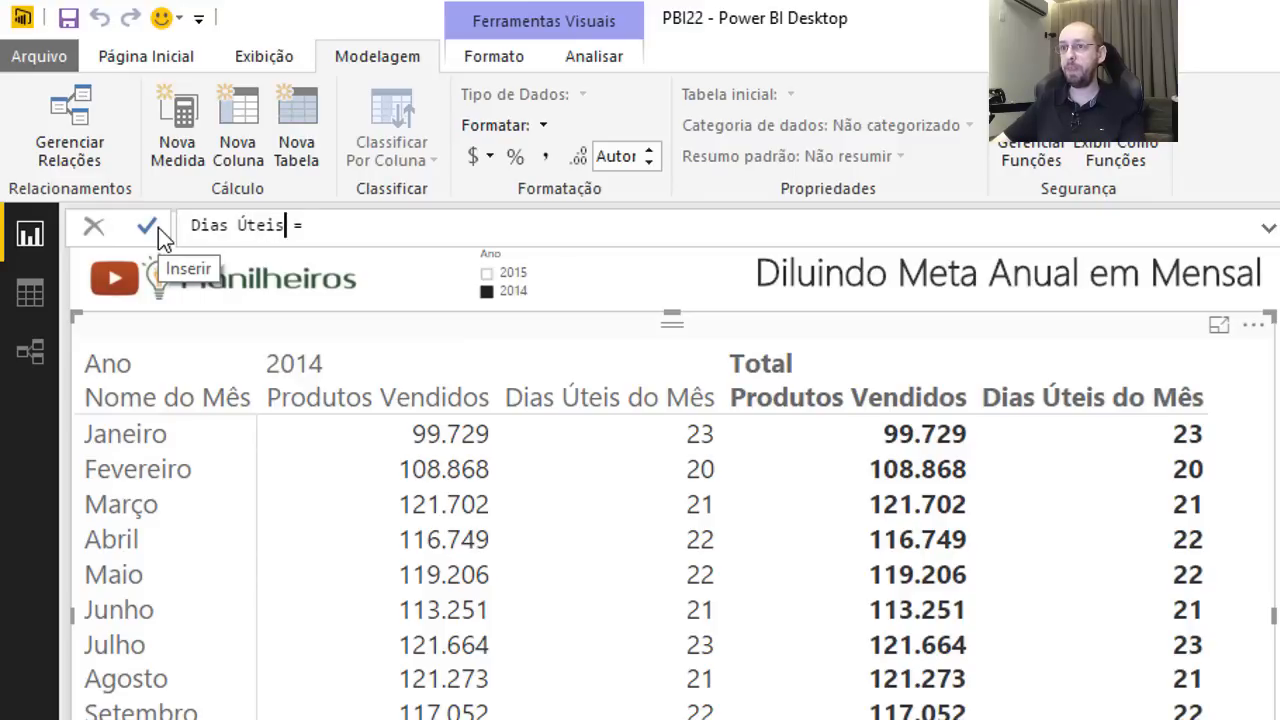
type("Ano")
key("End")
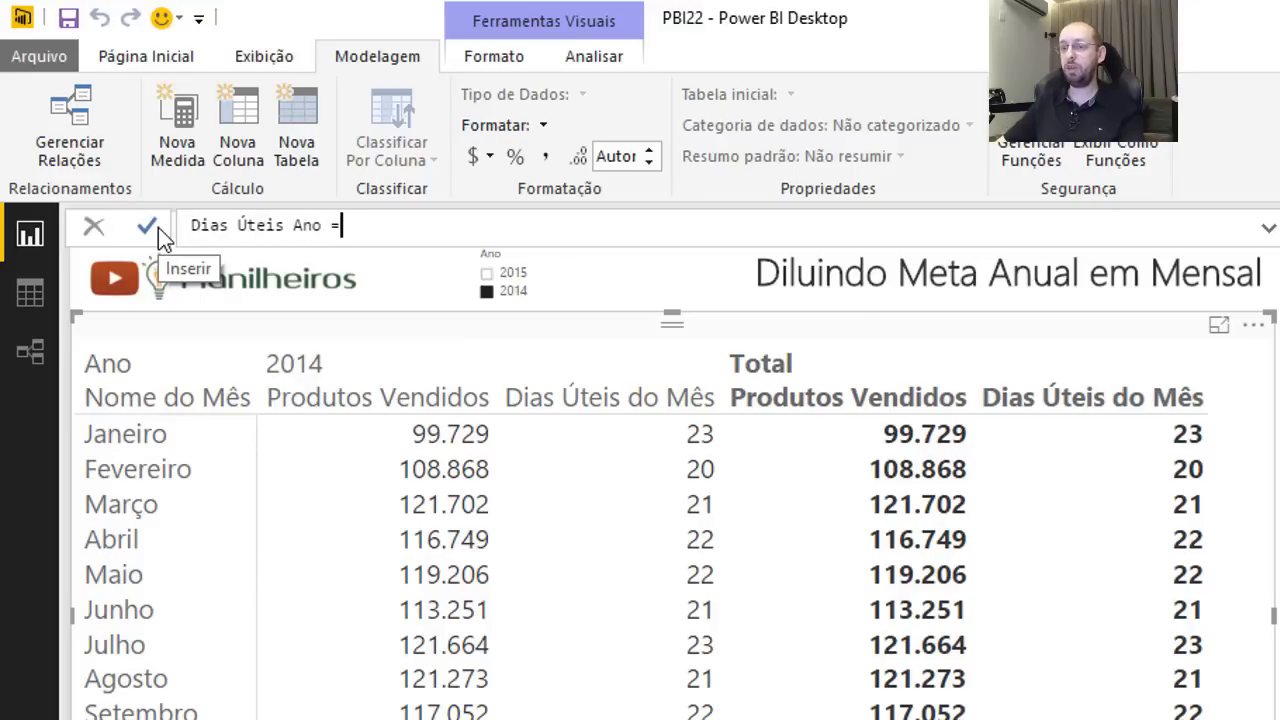
Enter CALCULATE(COUNTROWS('dCalendário') as the start of the Dias Úteis Ano formula.
type("CALCULATE(")
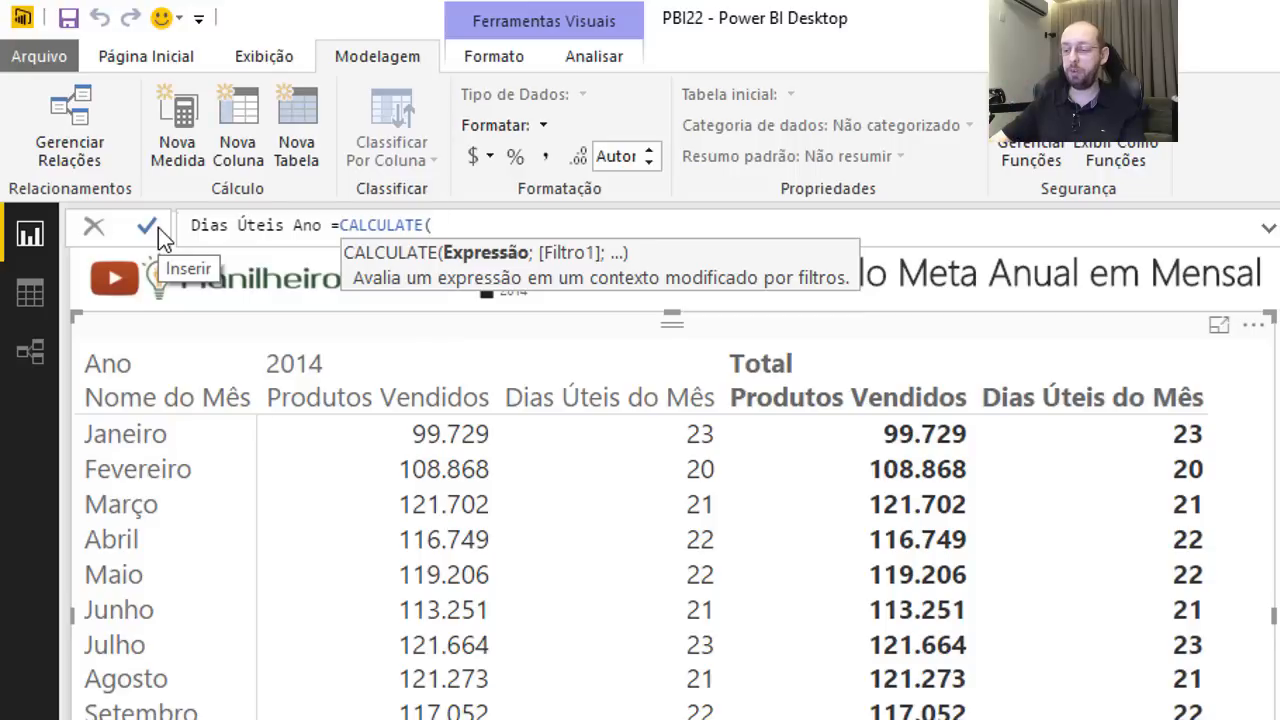
type("count")
key("Down")
key("Down")
key("Down")
key("Down")
key("Tab")
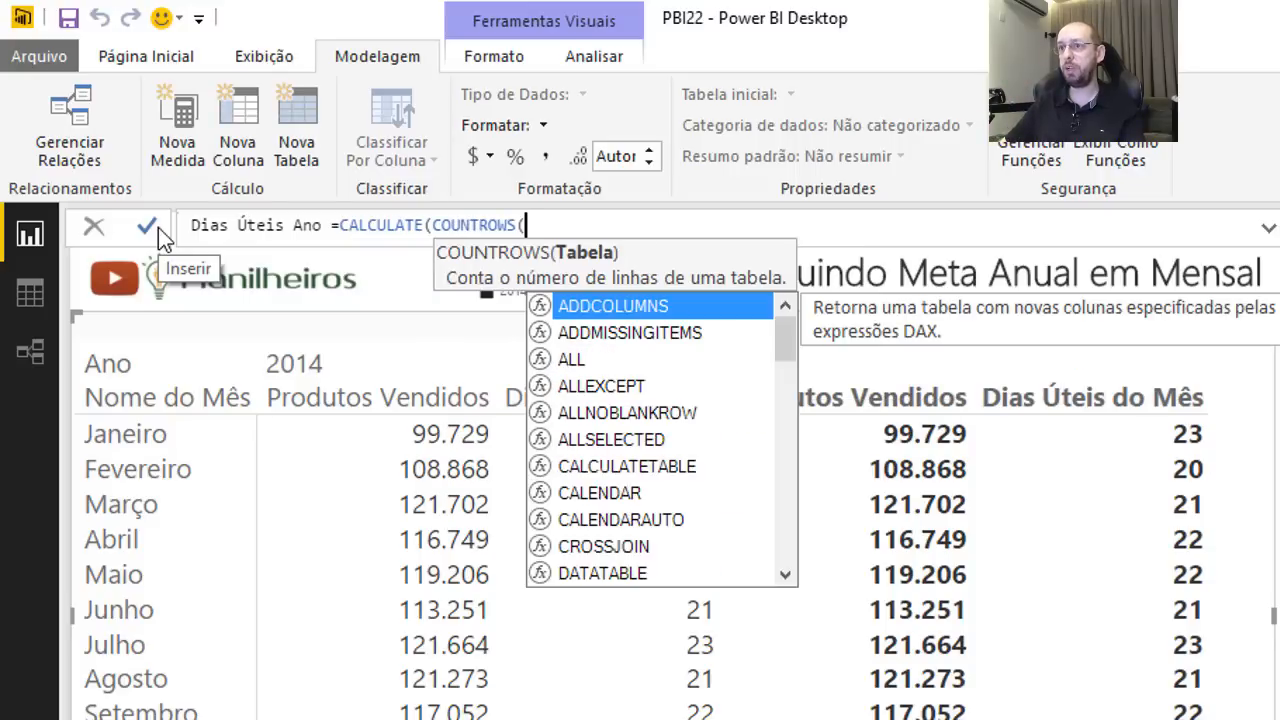
type("dc")
key("Tab")
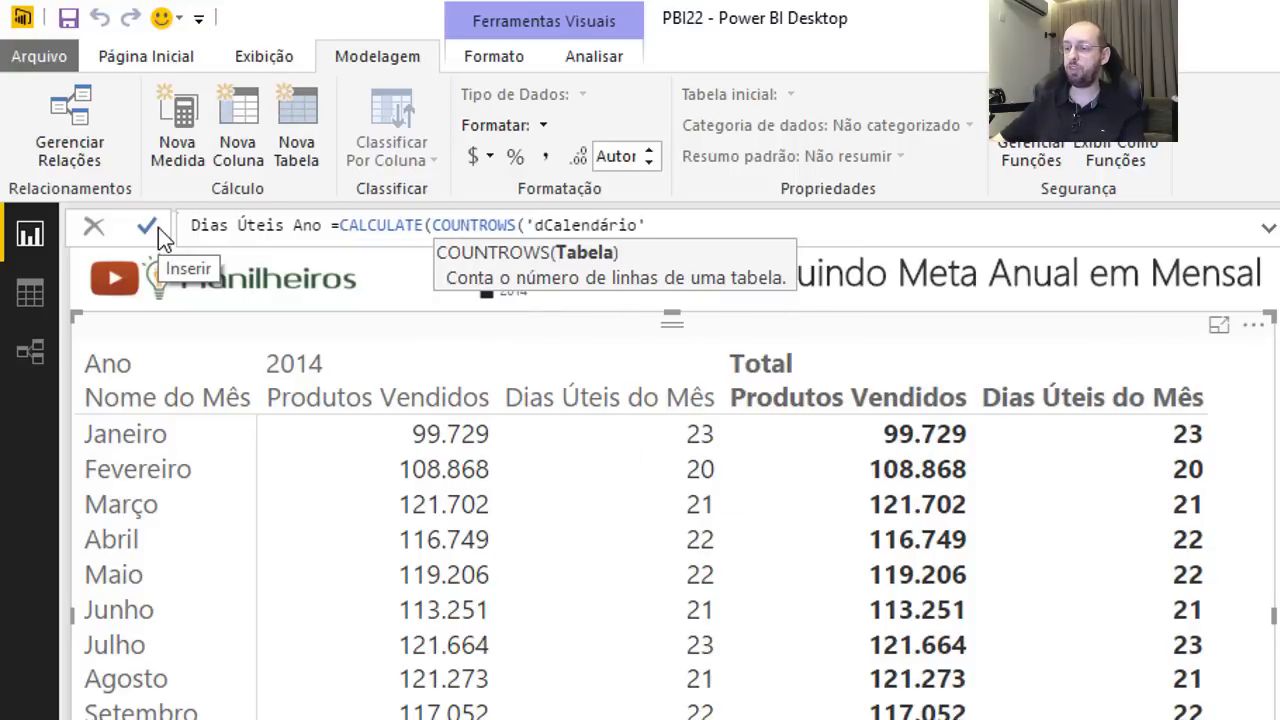
type(")")
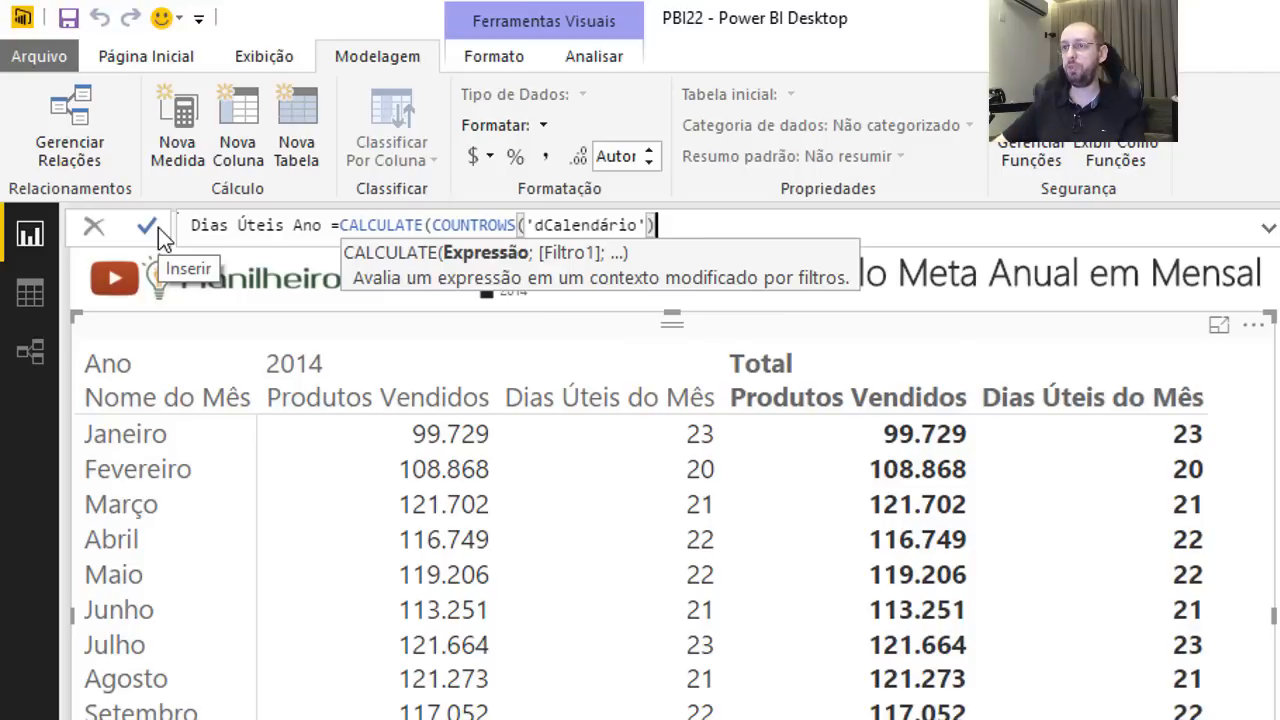
Add ALLEXCEPT('dCalendário';'dCalendário'[Ano]) as the first filter of the Dias Úteis Ano measure's CALCULATE.
type(";")
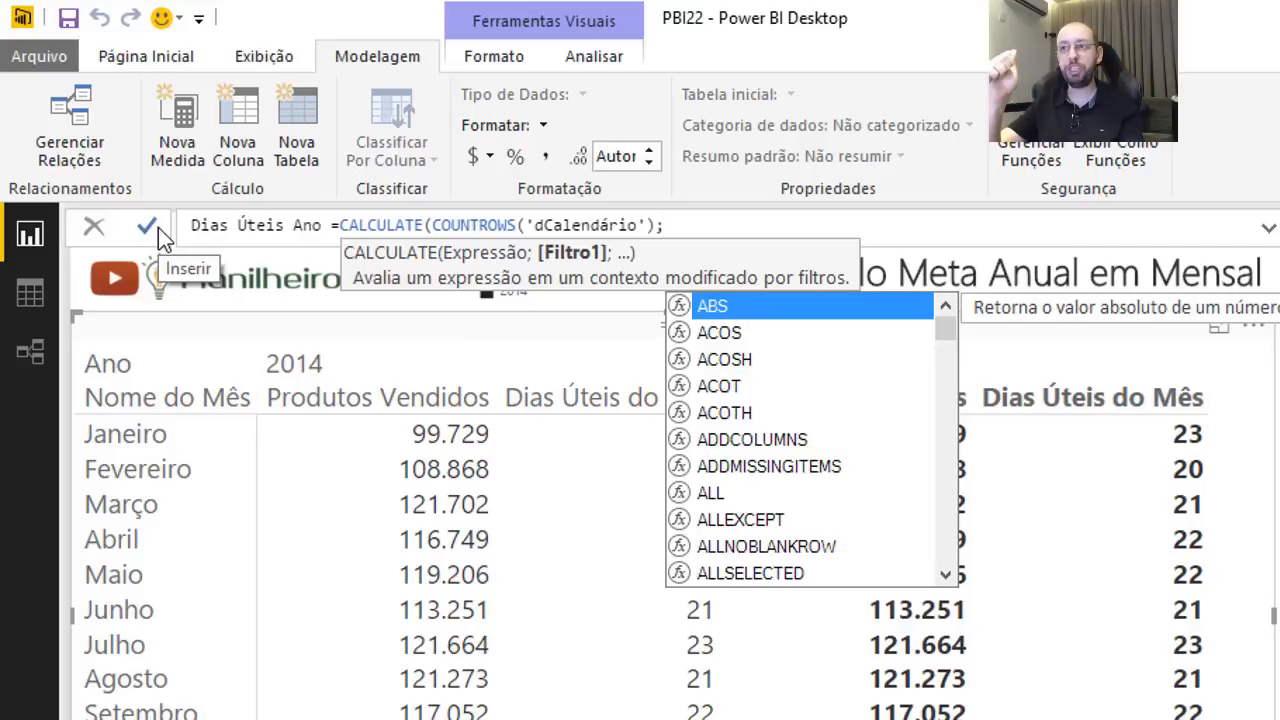
type("all")
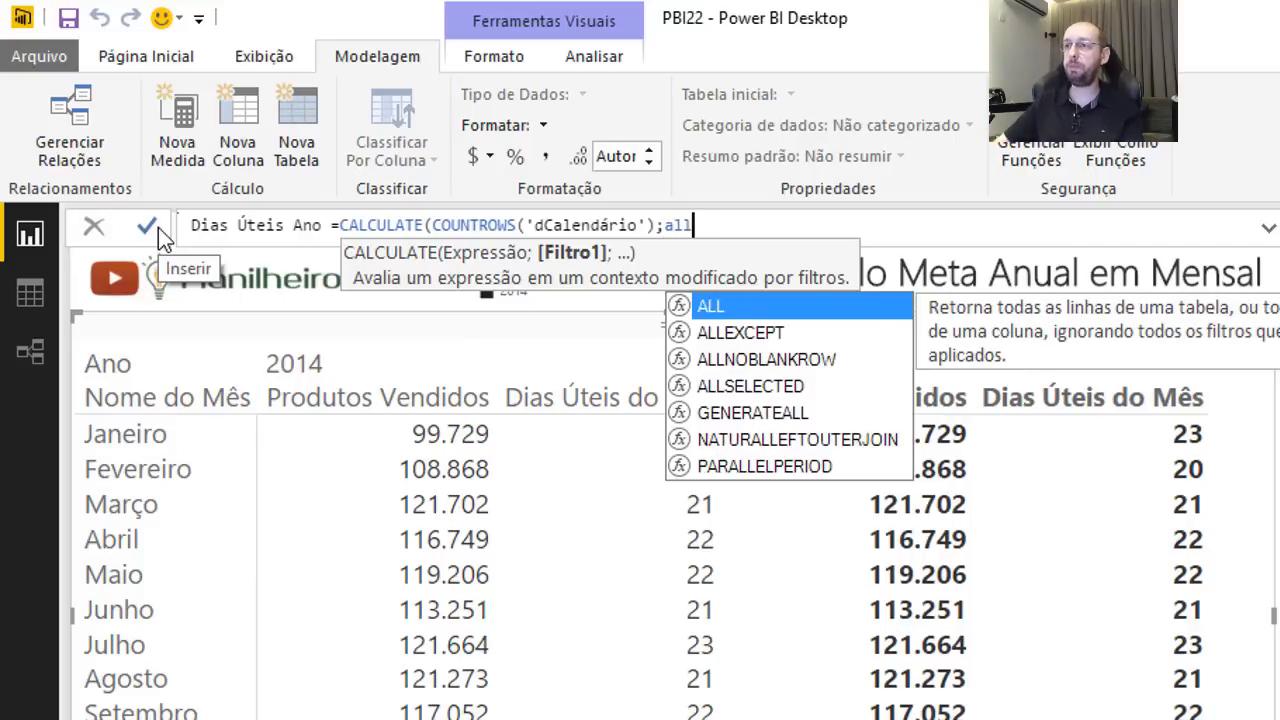
key("Down")
key("Tab")
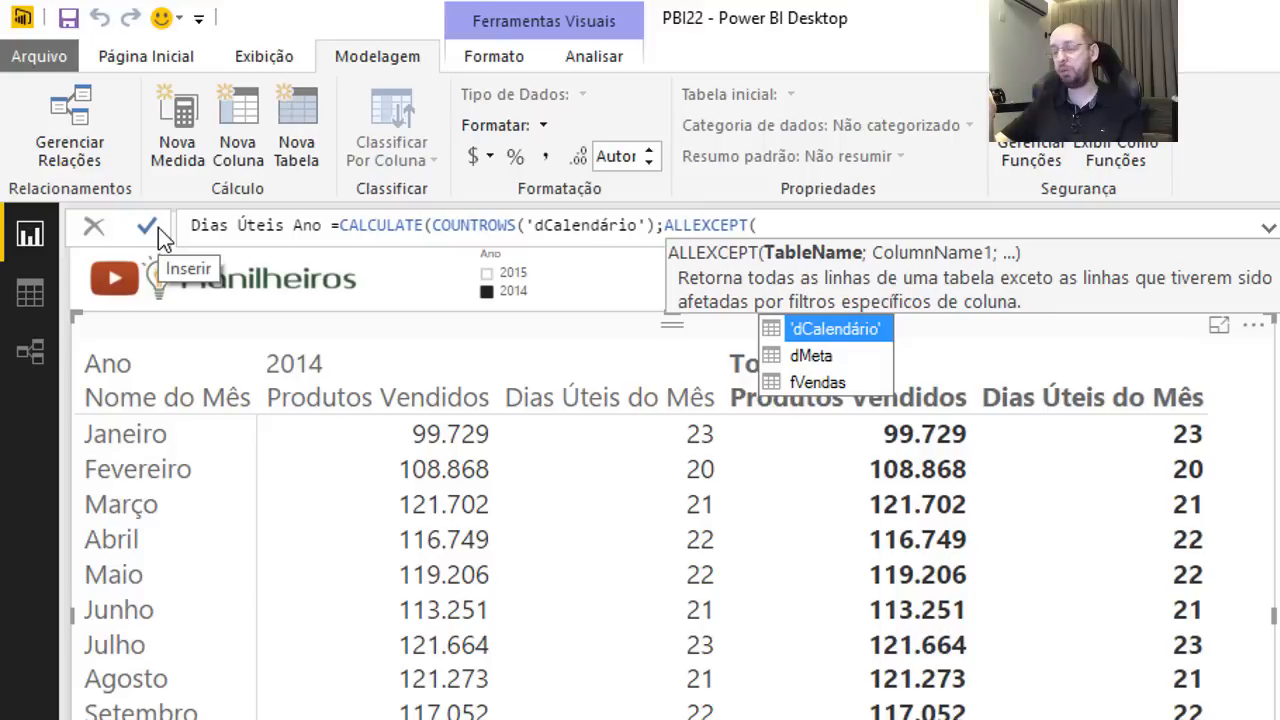
type("dc")
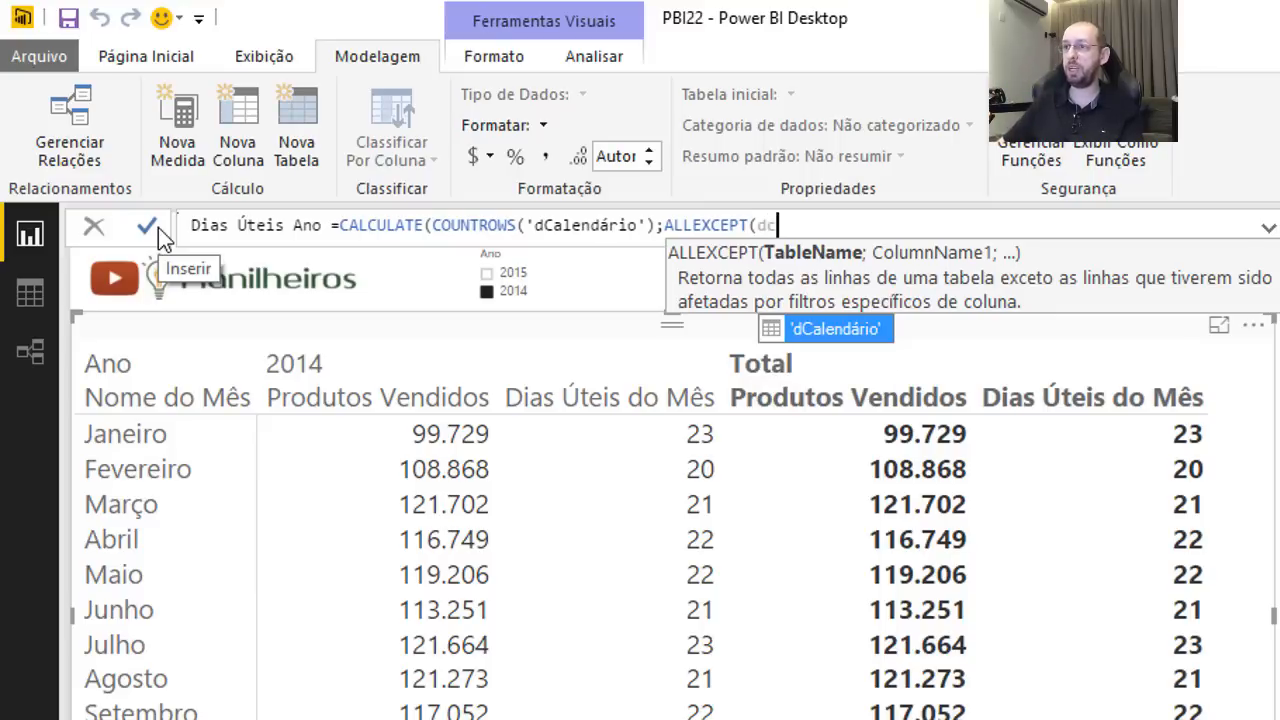
key("Tab")
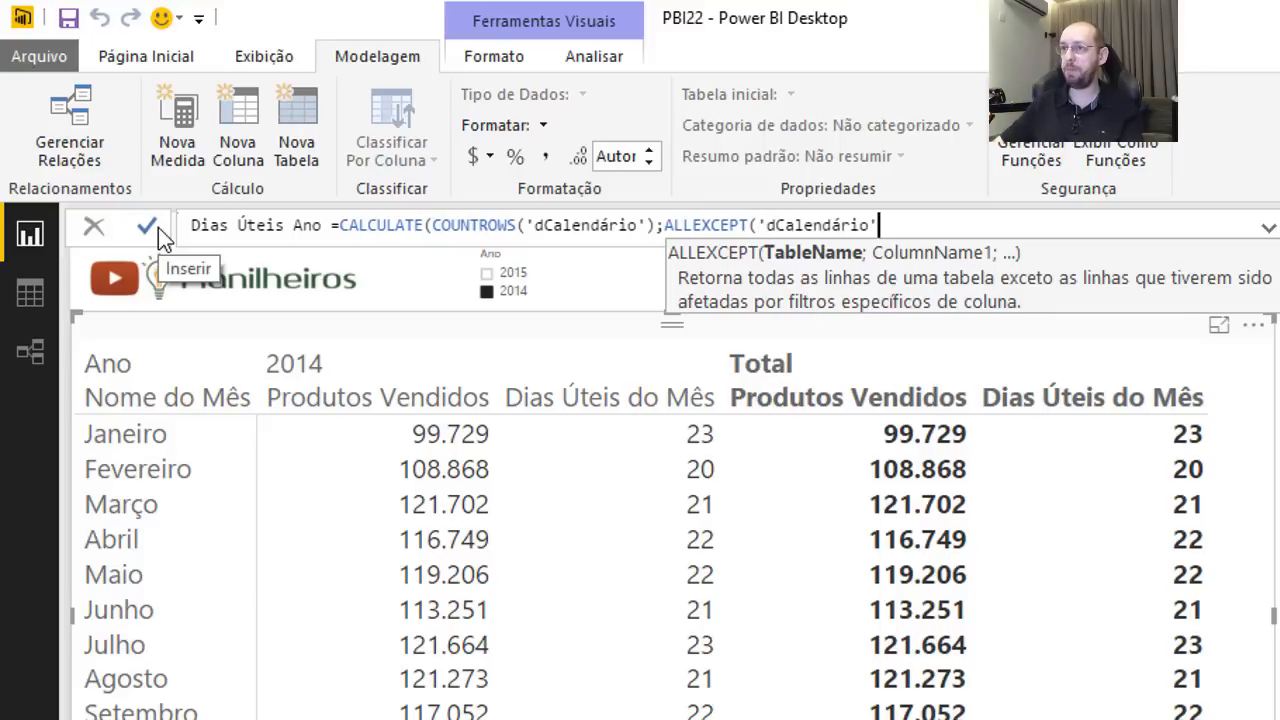
type(";")
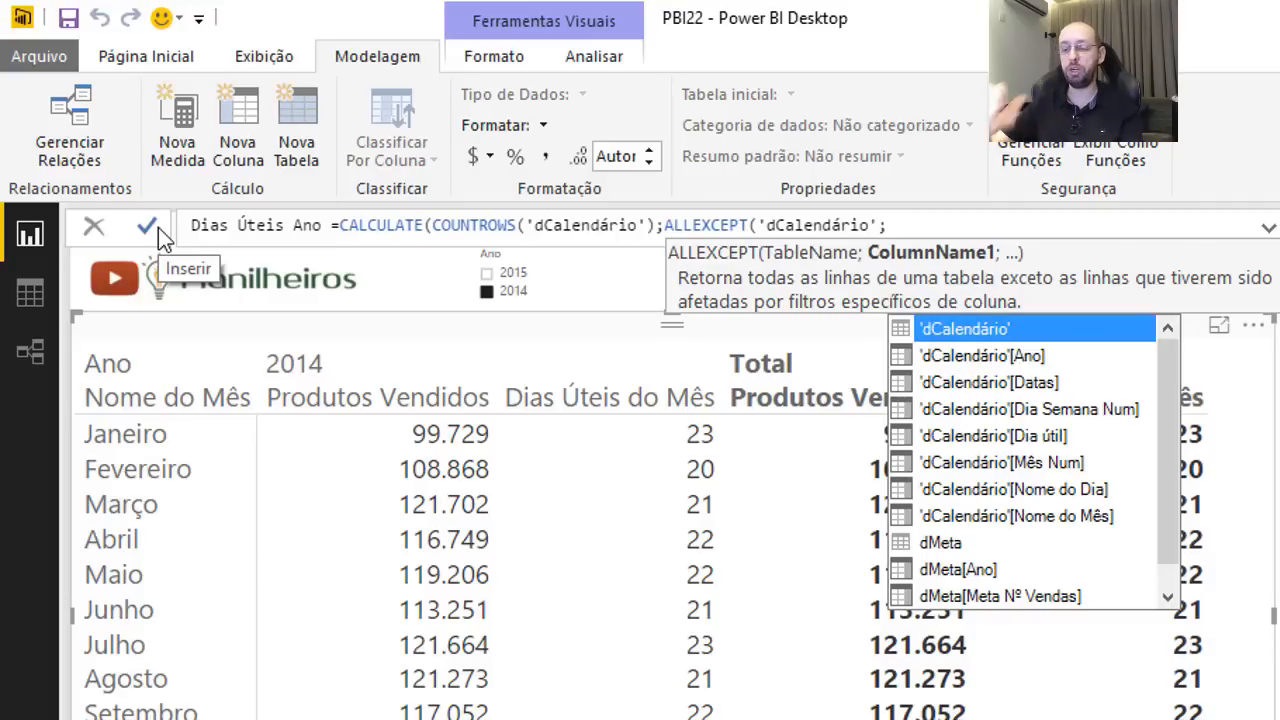
type("dc")
key("Down")
key("Tab")
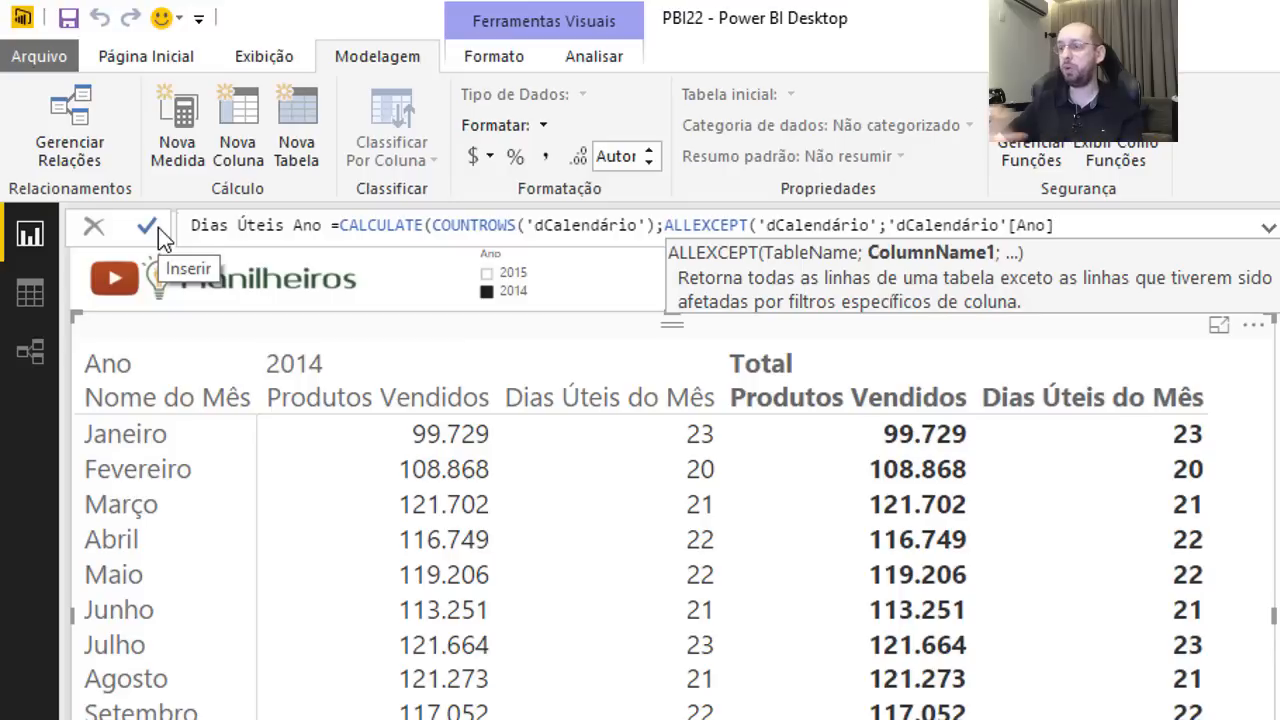
type(")")
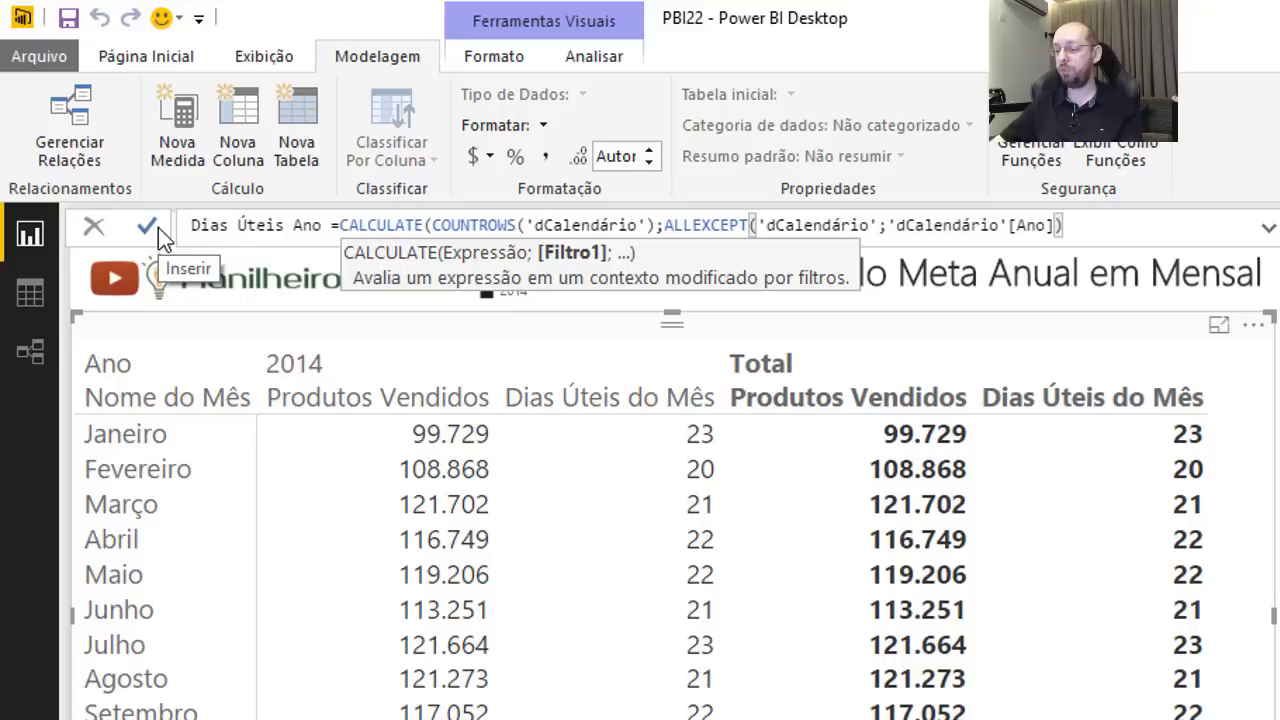
Complete Dias Úteis Ano with the filter 'dCalendário'[Dia útil]=true and add the committed measure to the matrix's values.
type(";")
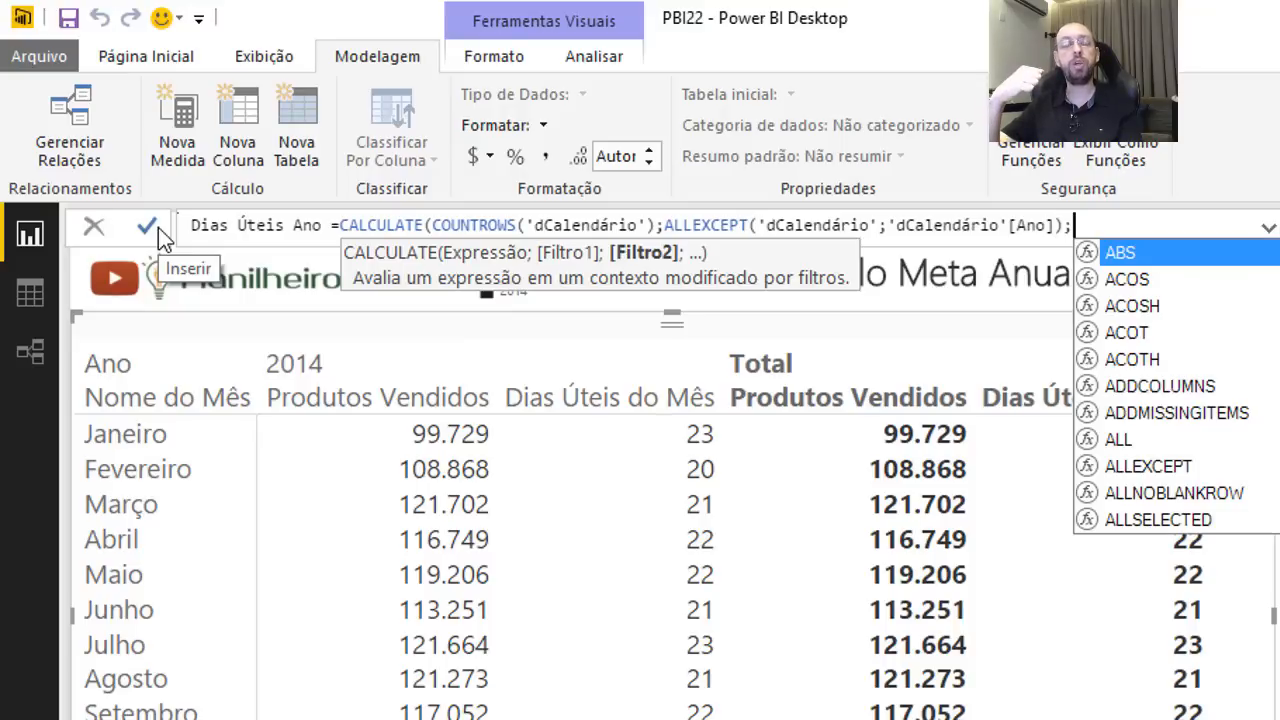
type("dc")
key("Down")
key("Down")
key("Down")
key("Down")
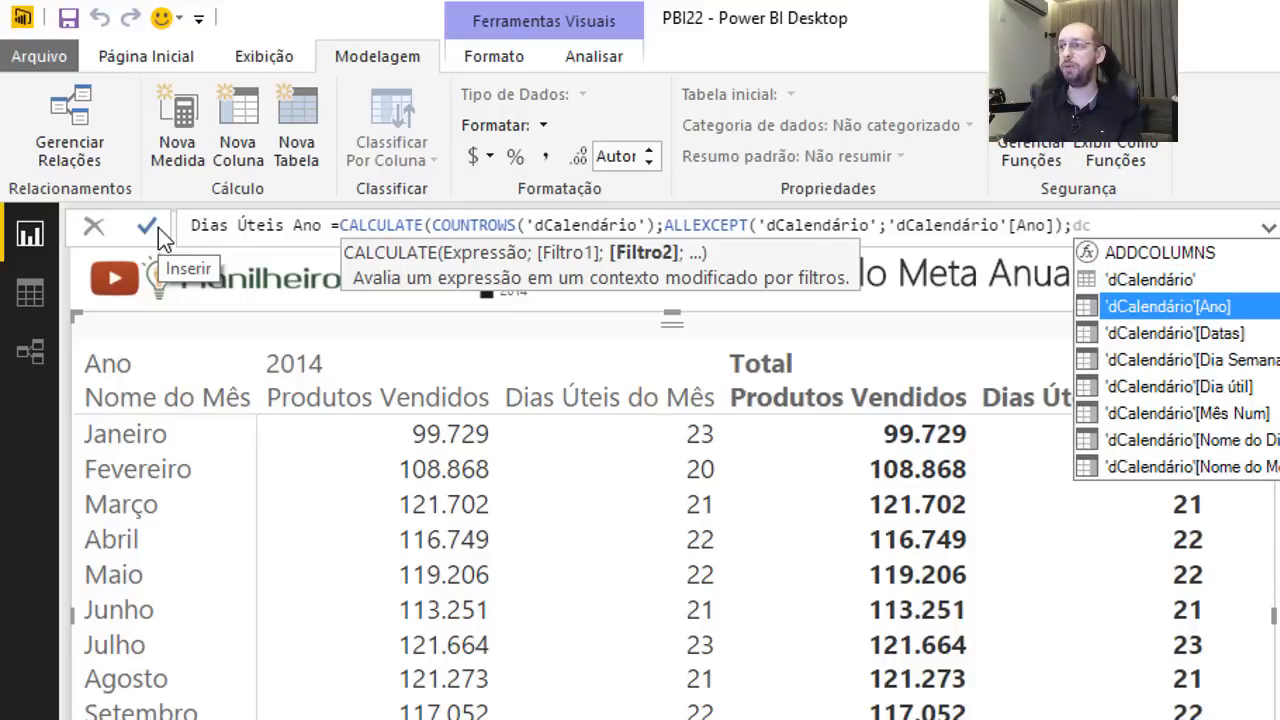
key("Tab")
type("=")
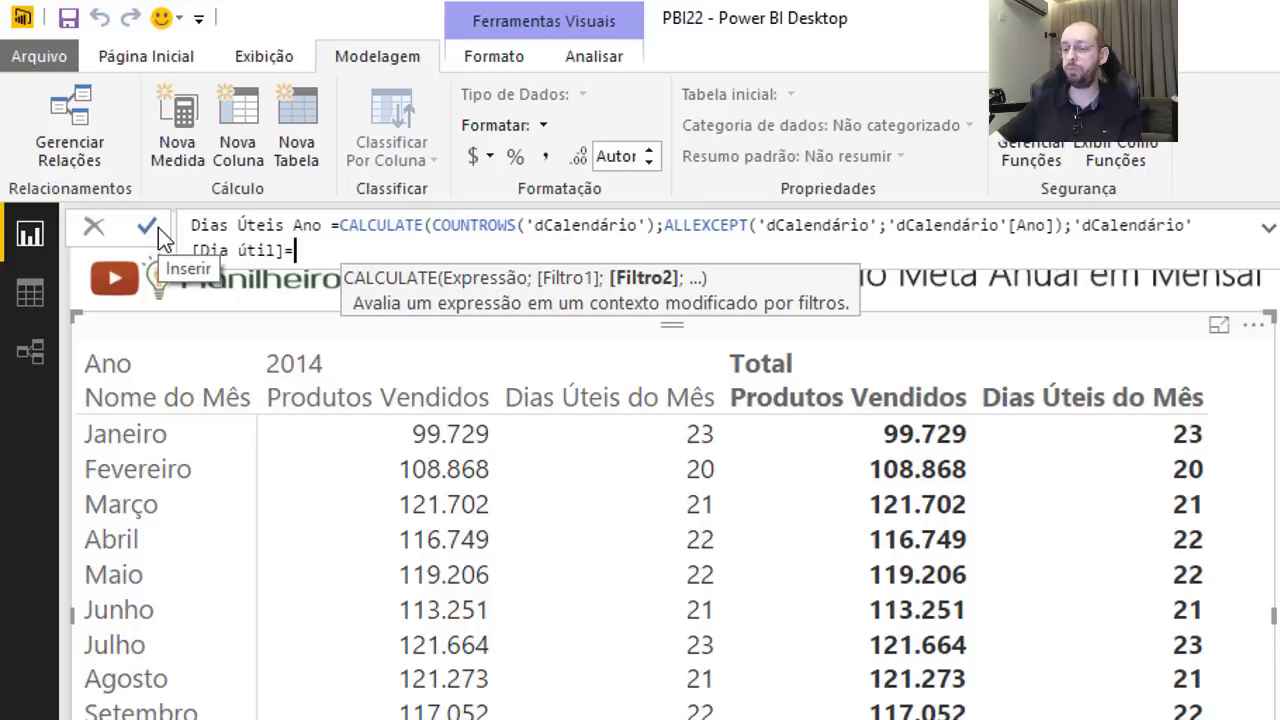
type("true)")
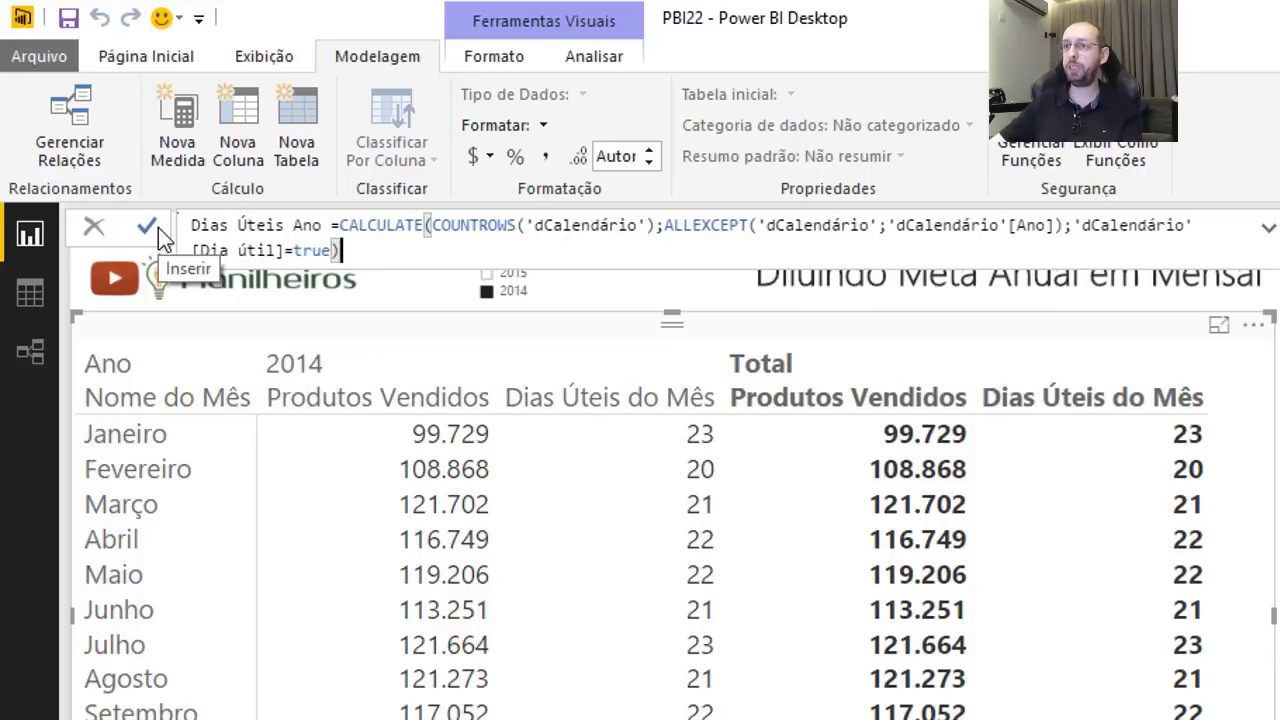
left_click(148, 226)
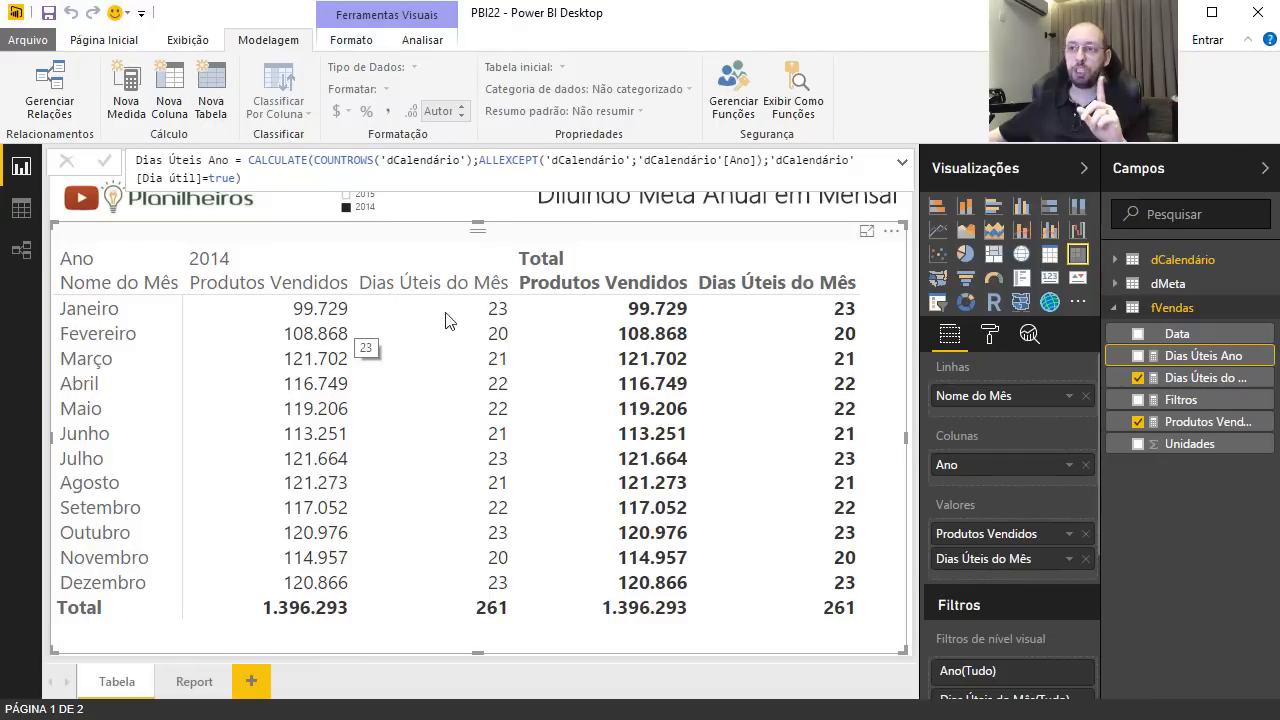
left_click_drag(1195, 356, 1020, 575)
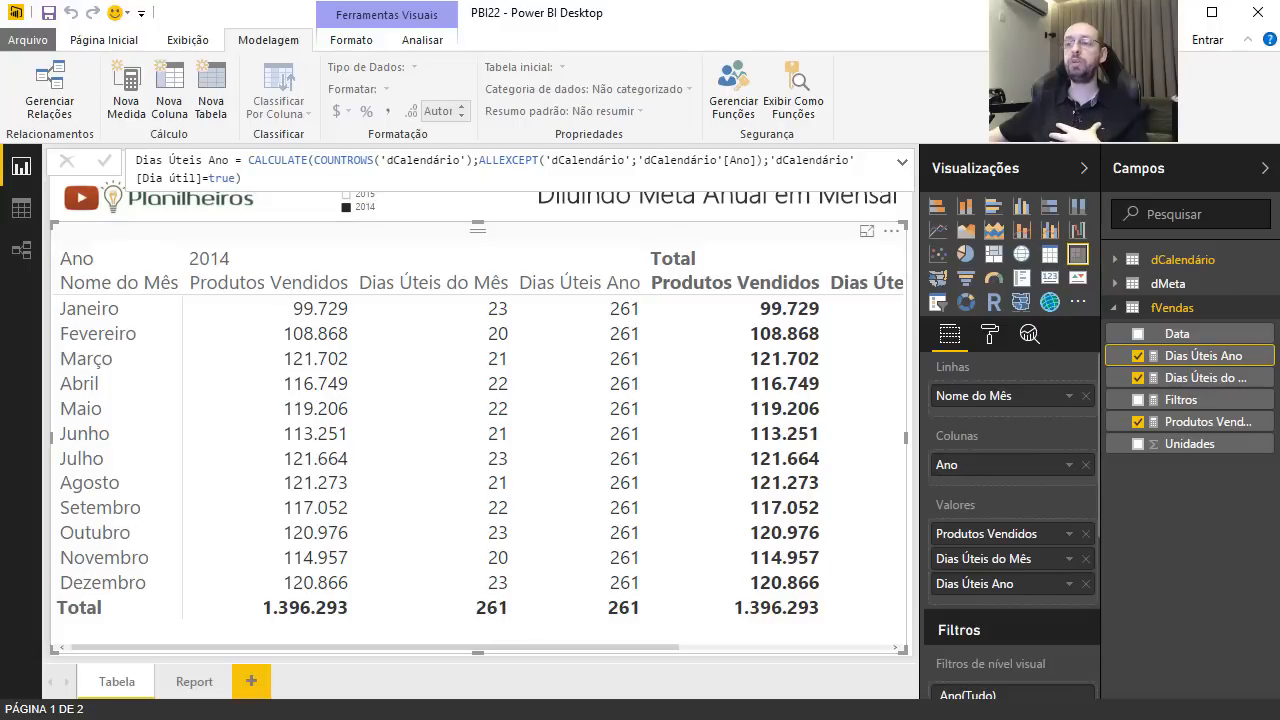
Switch to the Excel workbook and clear the old calculations in cells B2:C3.
key("alt+Tab")
left_click(1064, 420)
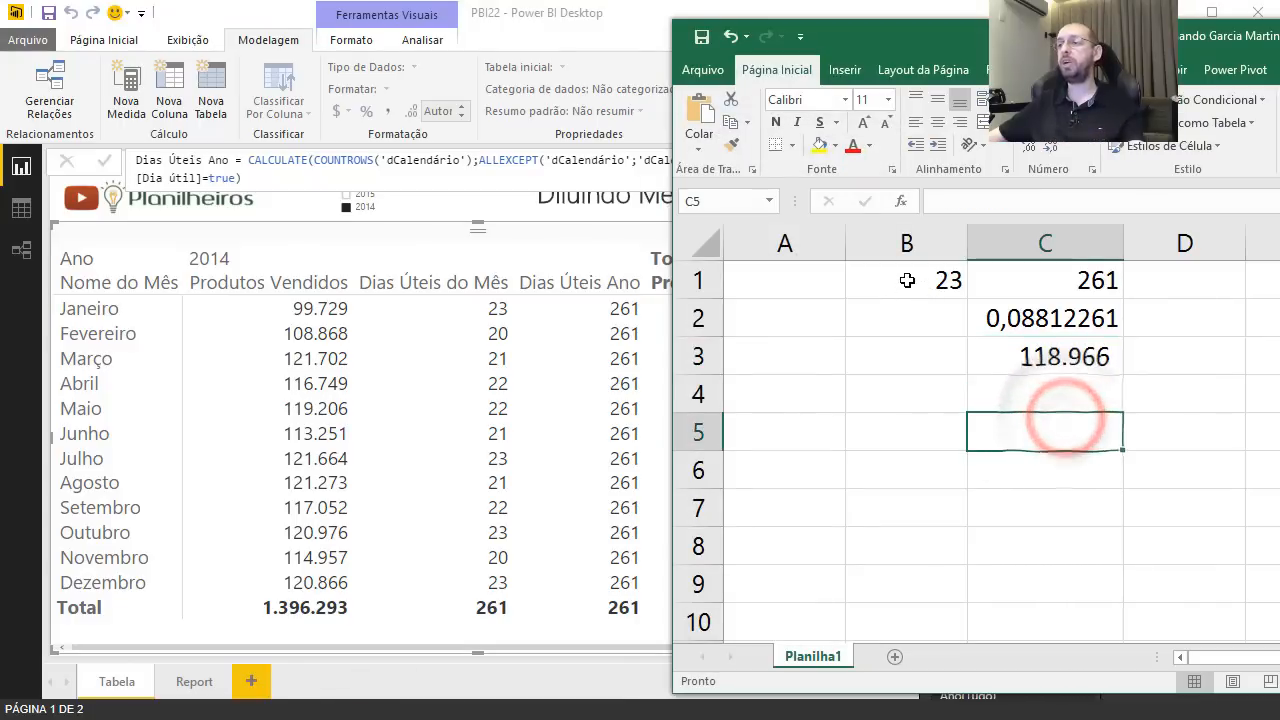
left_click_drag(913, 318, 1096, 368)
key("Delete")
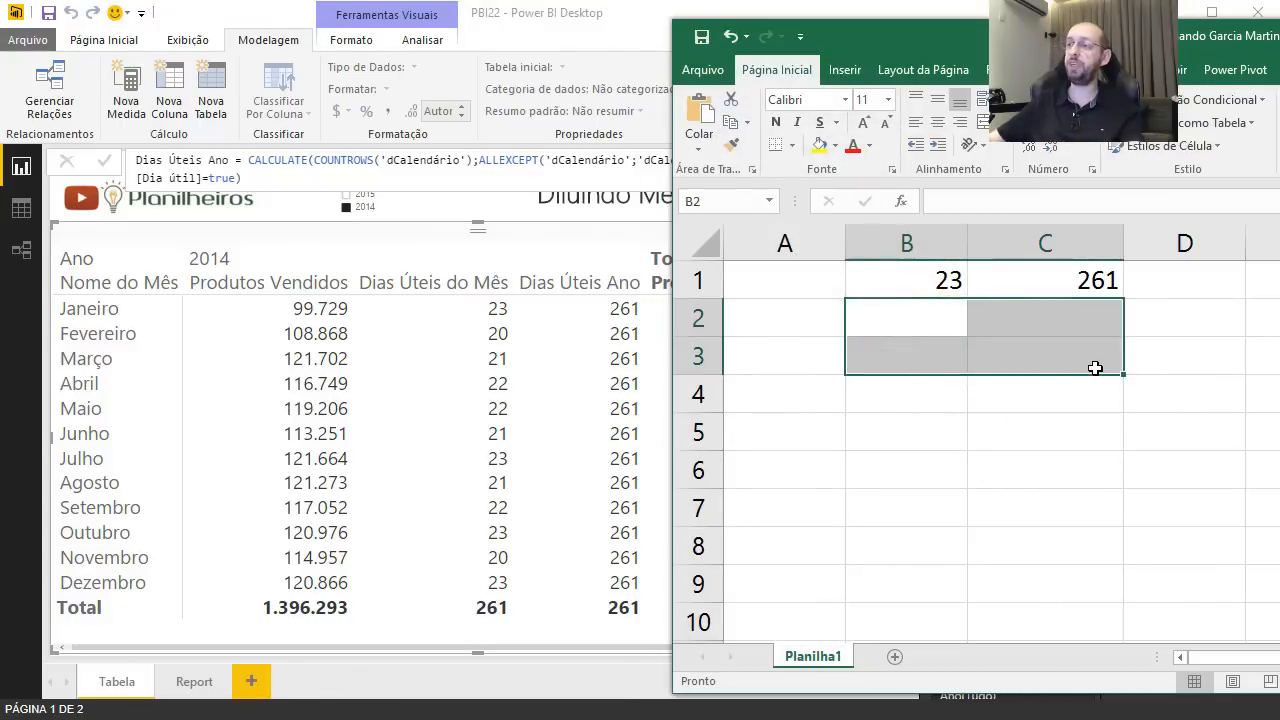
left_click(1176, 431)
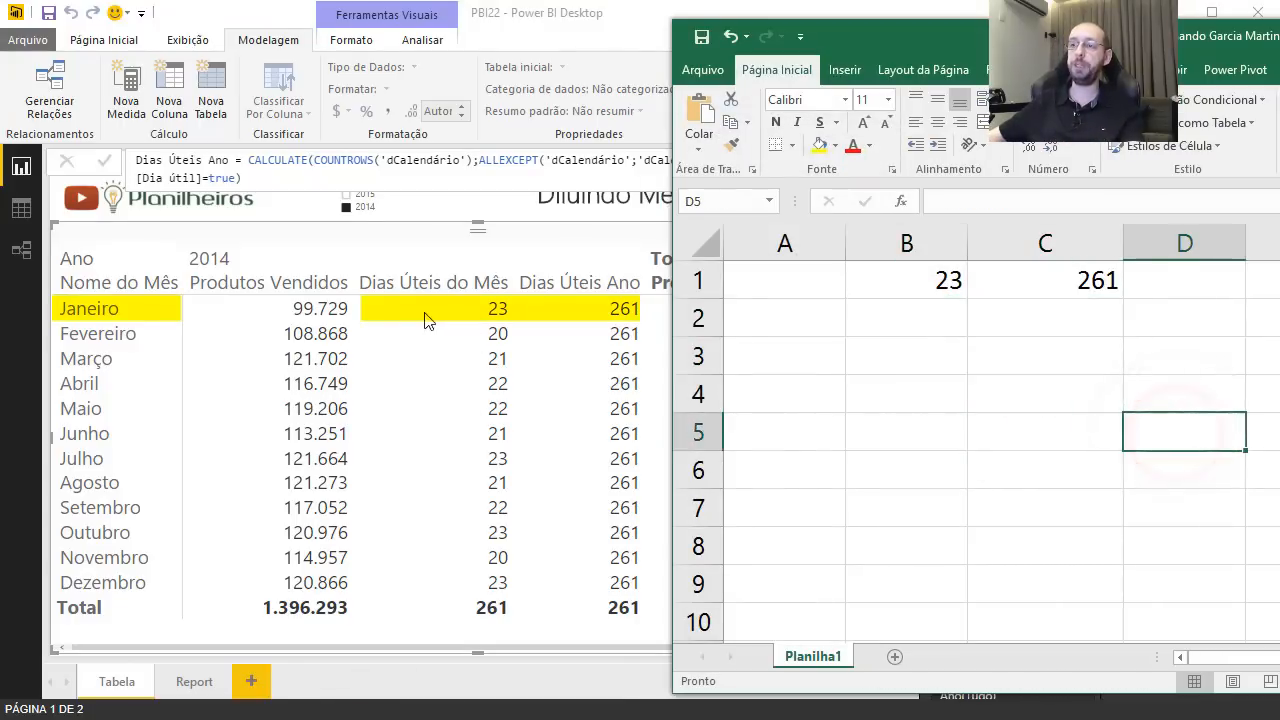
Enter the formula =B1/C1 in cell B2 to divide January's working days by the year's working days.
left_click(895, 280)
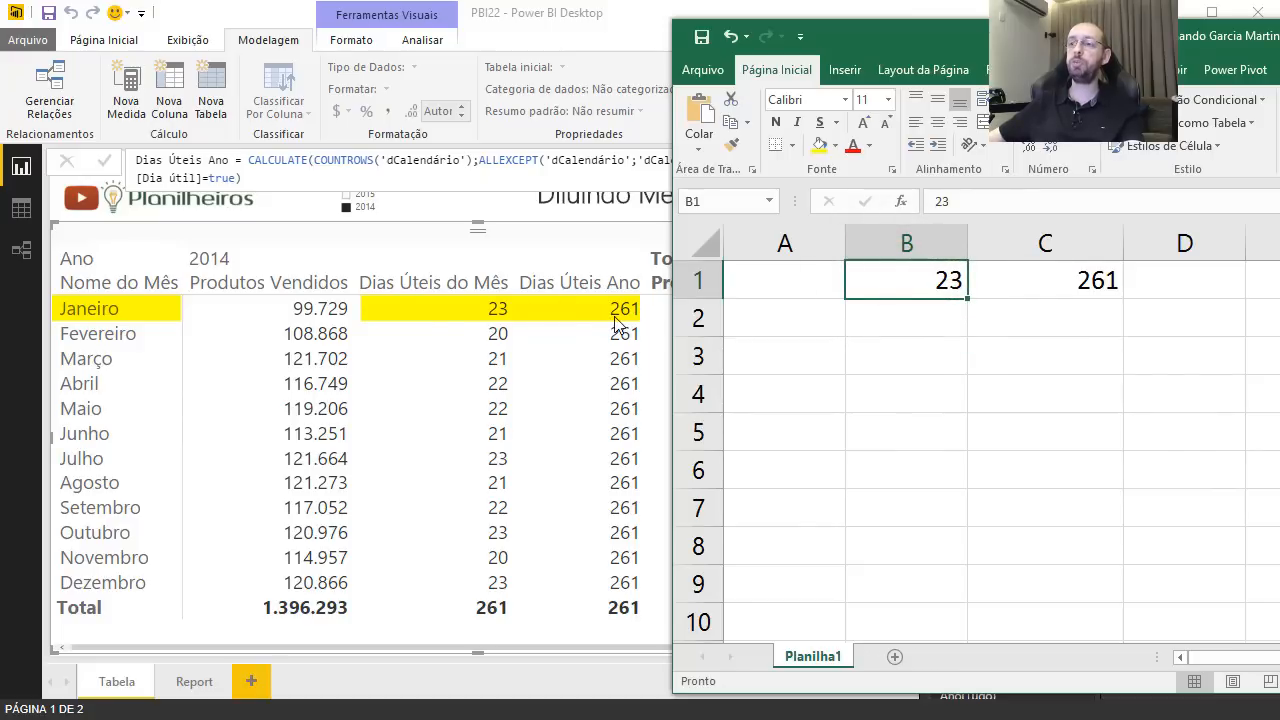
left_click(918, 313)
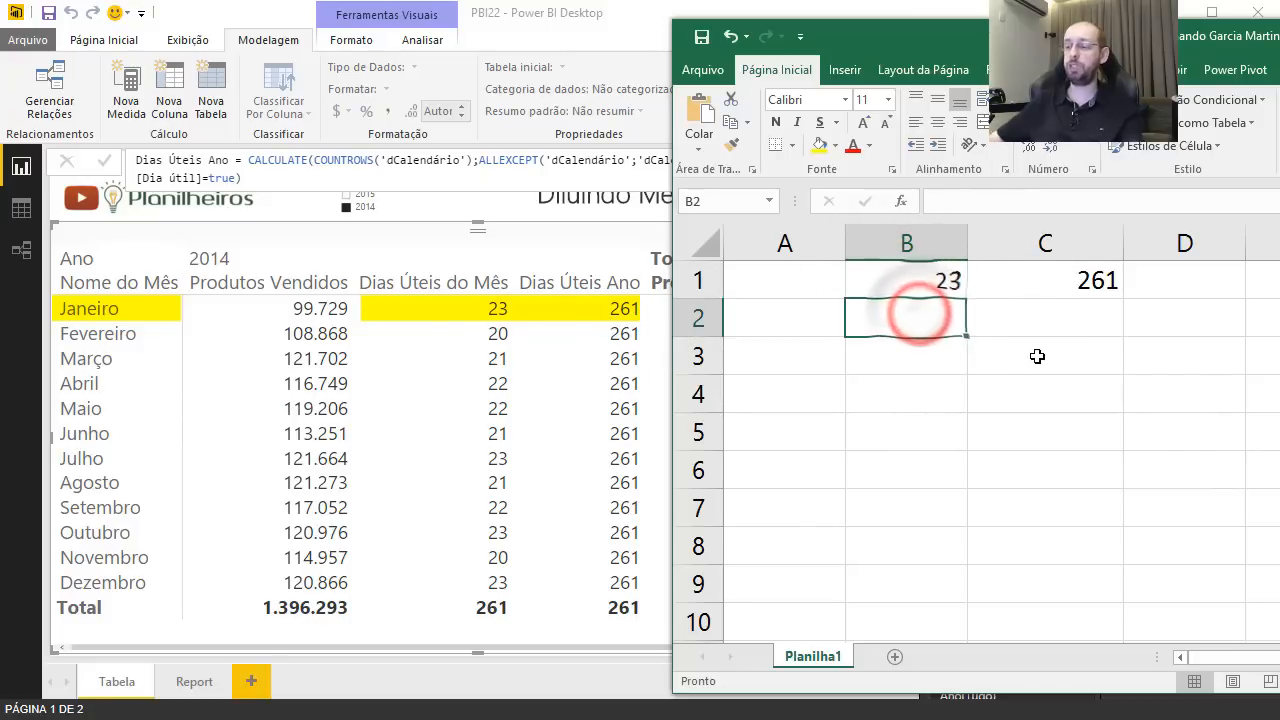
type("=")
left_click(949, 280)
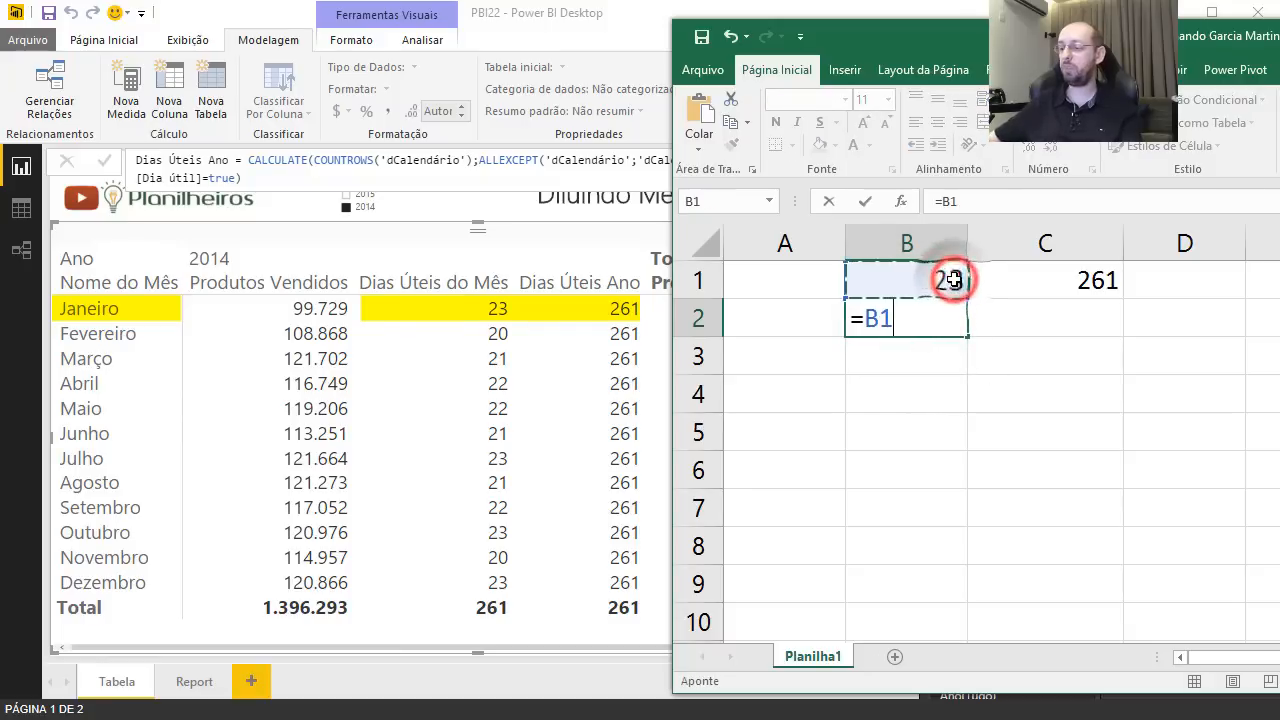
type("/")
left_click(1107, 273)
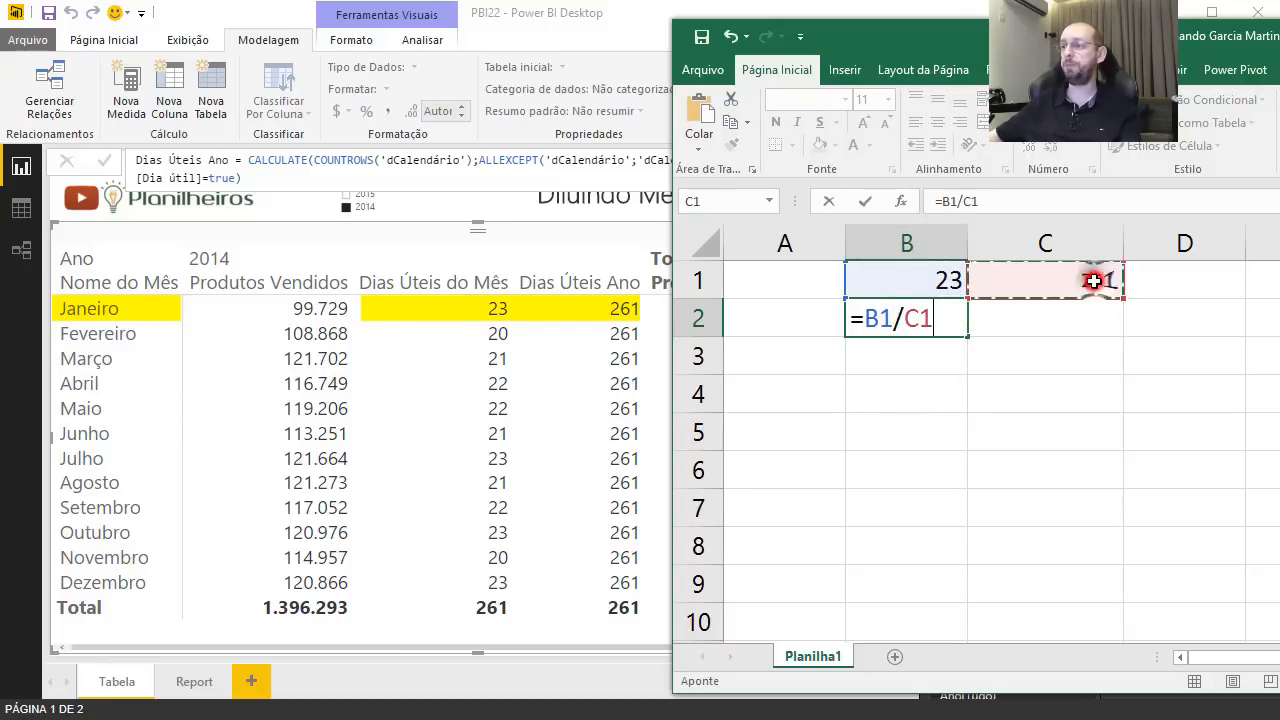
key("Return")
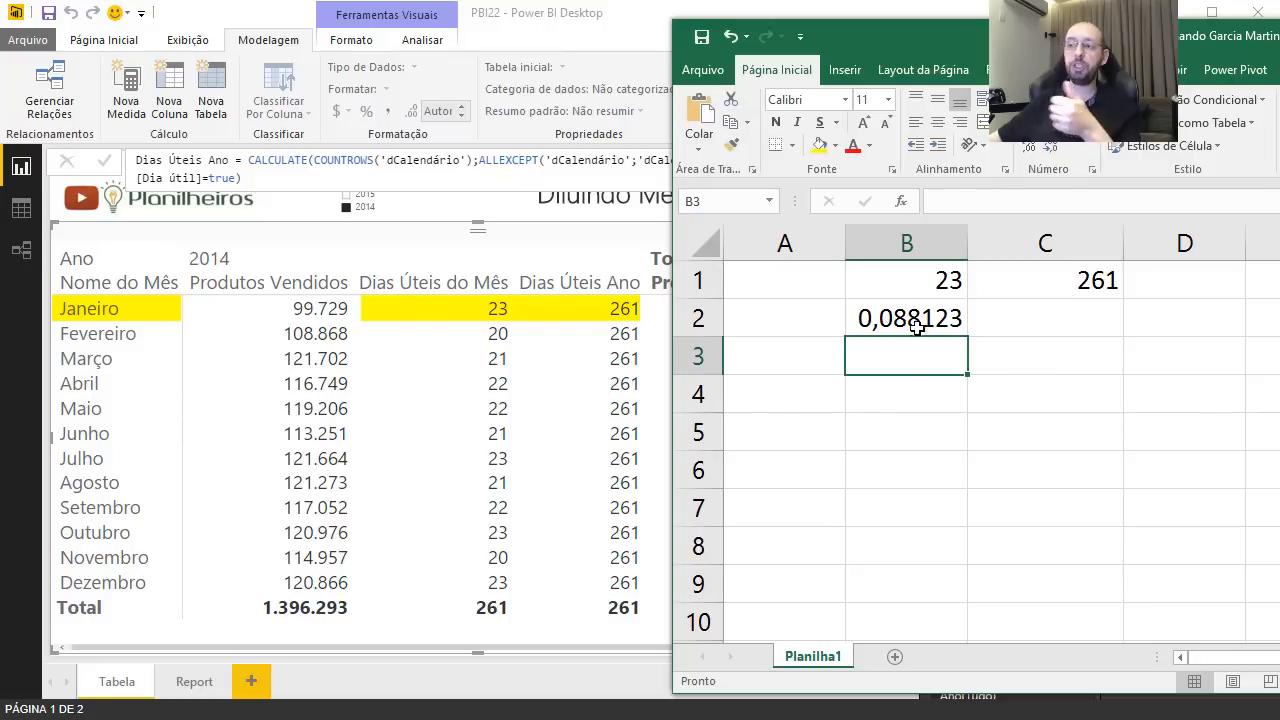
Format cell B2 as a percentage with one decimal place.
left_click(916, 325)
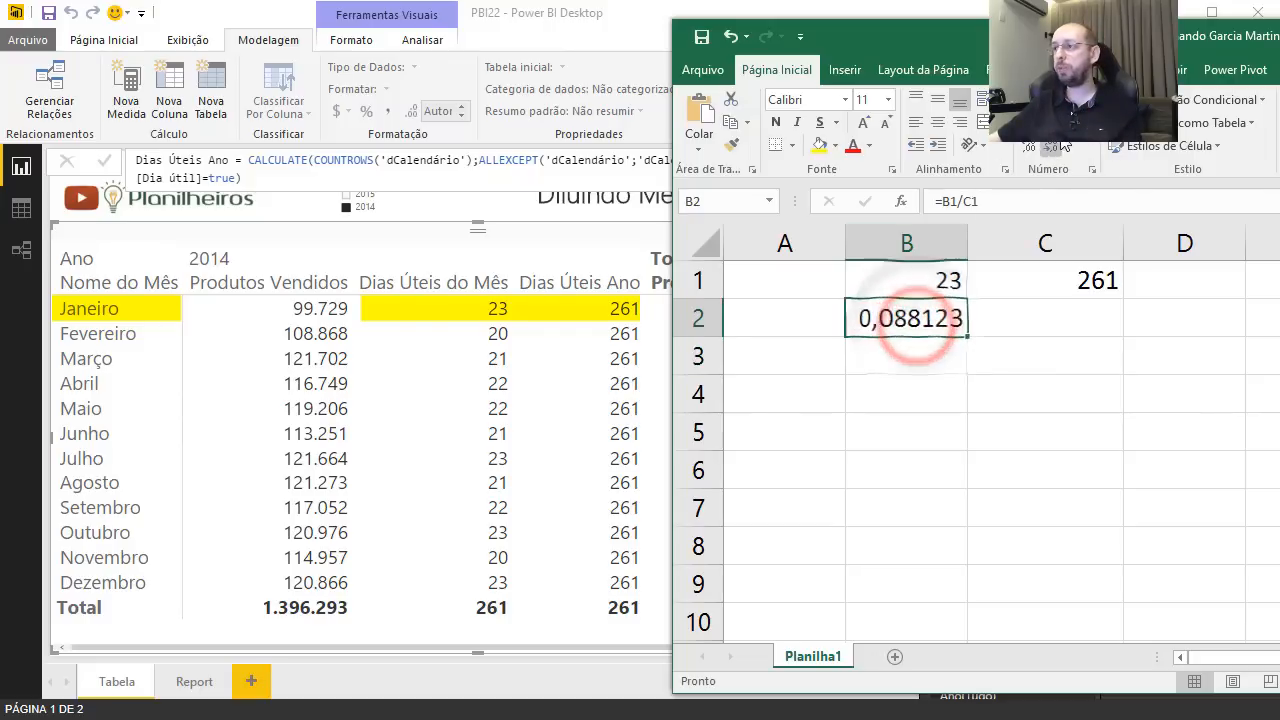
left_click(1064, 123)
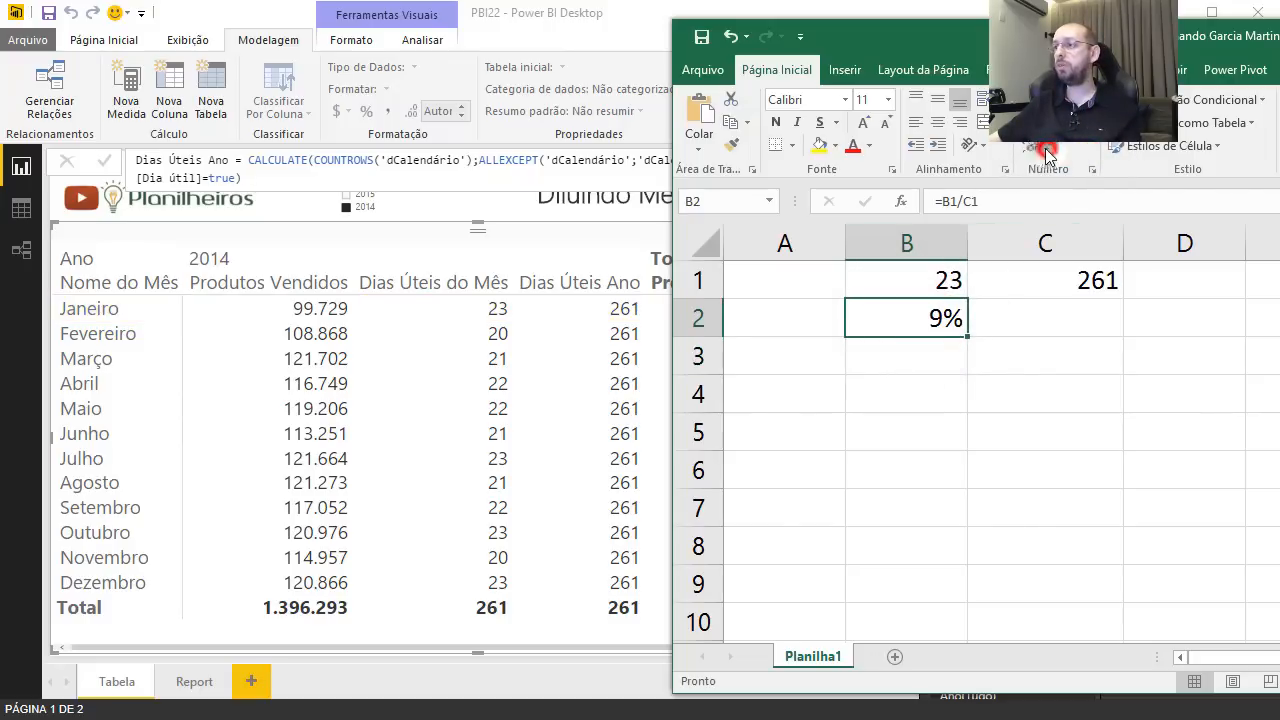
left_click(1049, 150)
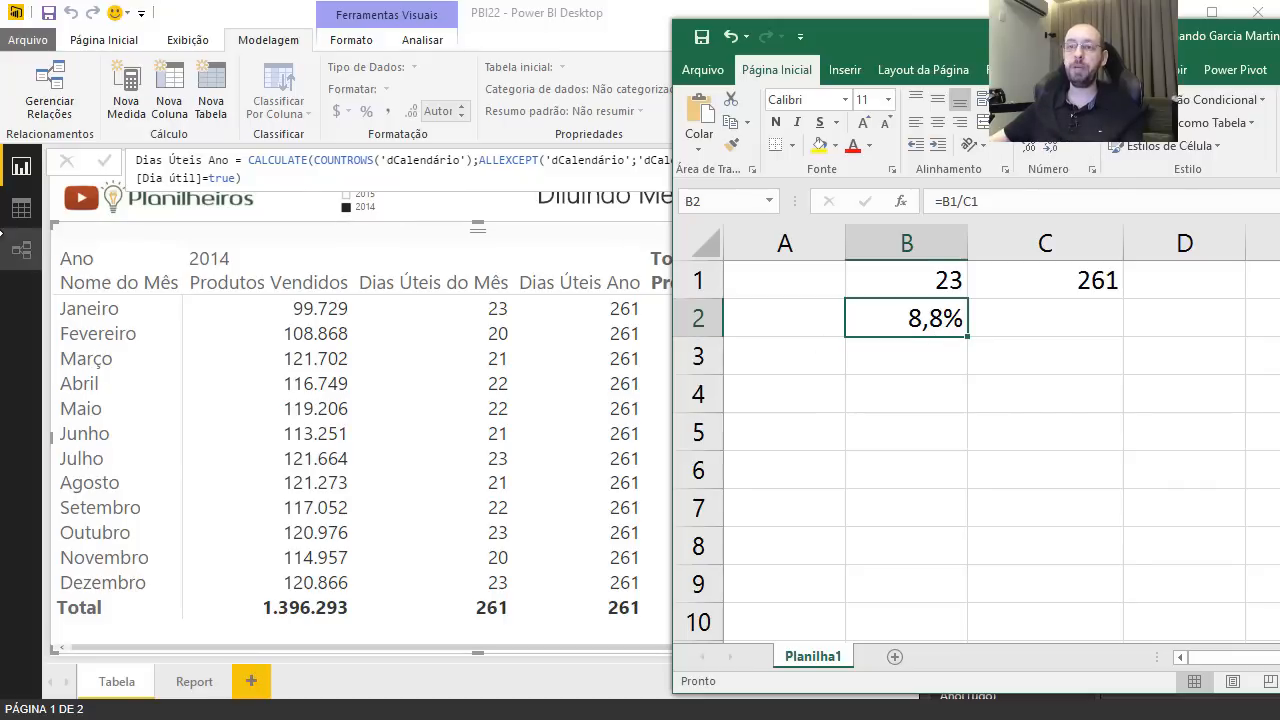
Switch to Power BI's data view, collapse the dCalendário and dMeta field lists and view the annual targets in dMeta.
left_click(21, 212)
left_click(20, 207)
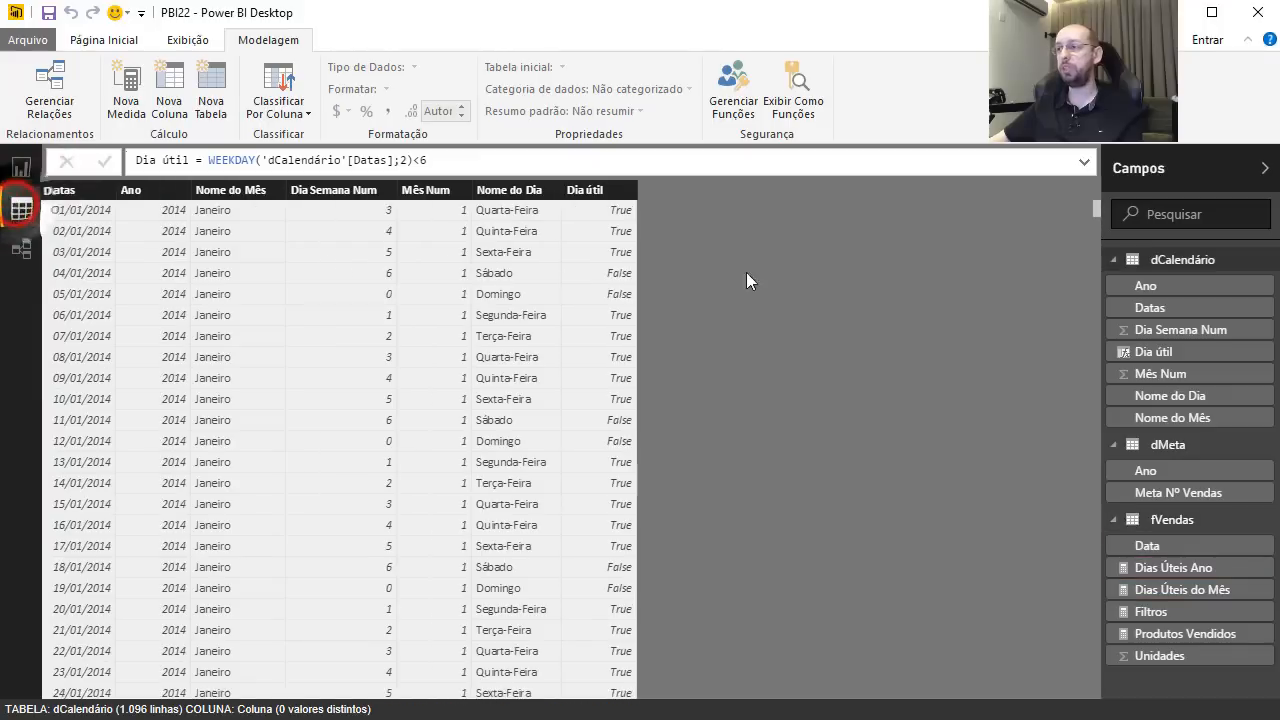
left_click(1117, 257)
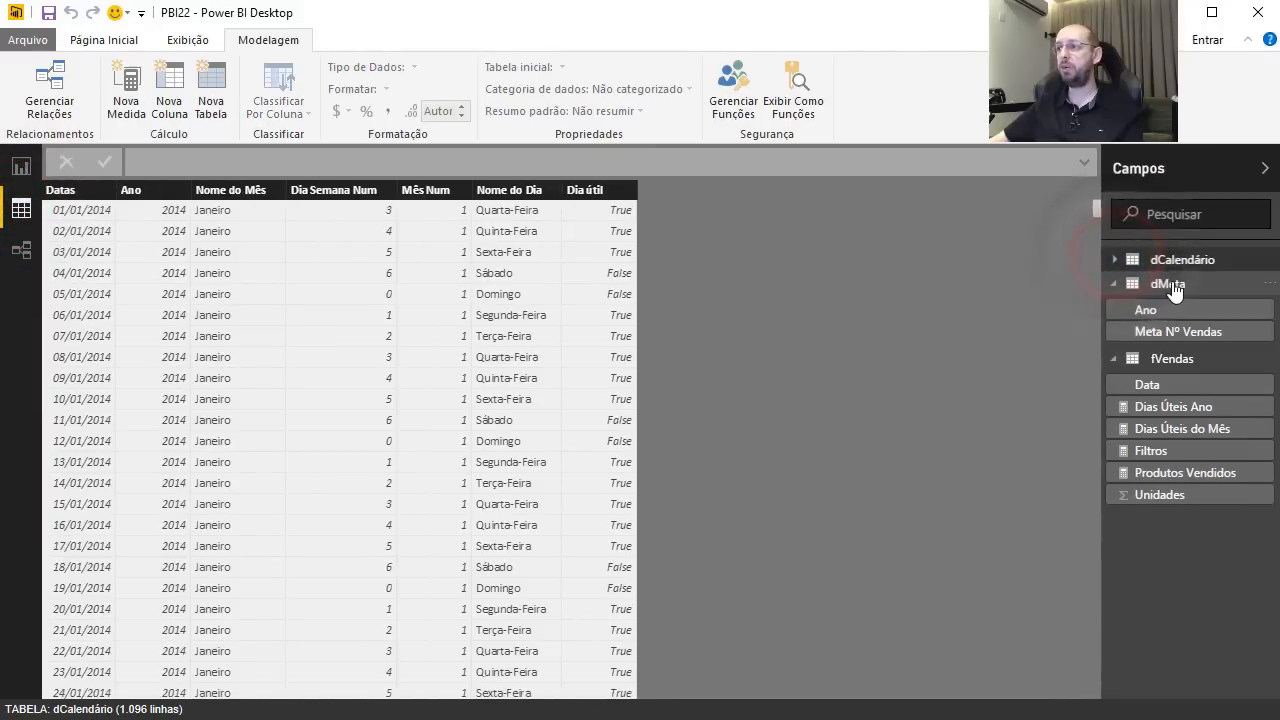
left_click(1117, 284)
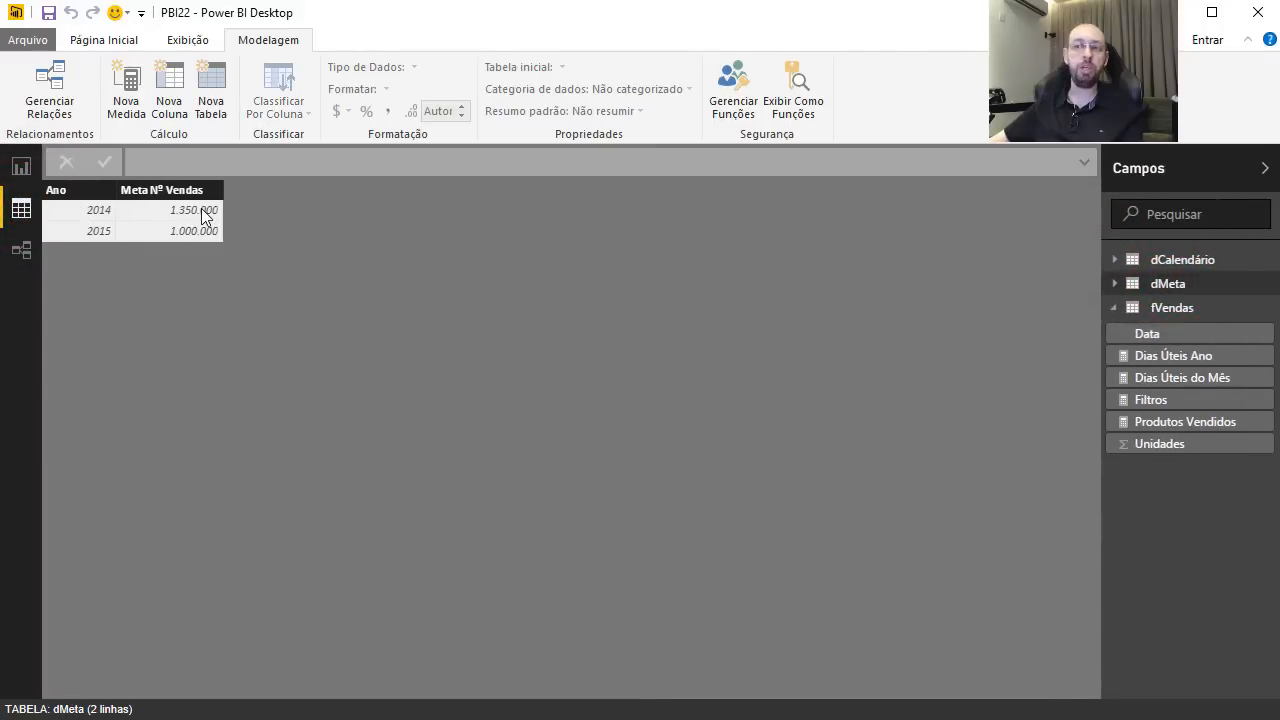
Switch back to Excel and enter the formula =B2*1350000 in cell C2 to calculate January's target.
key("alt+Tab")
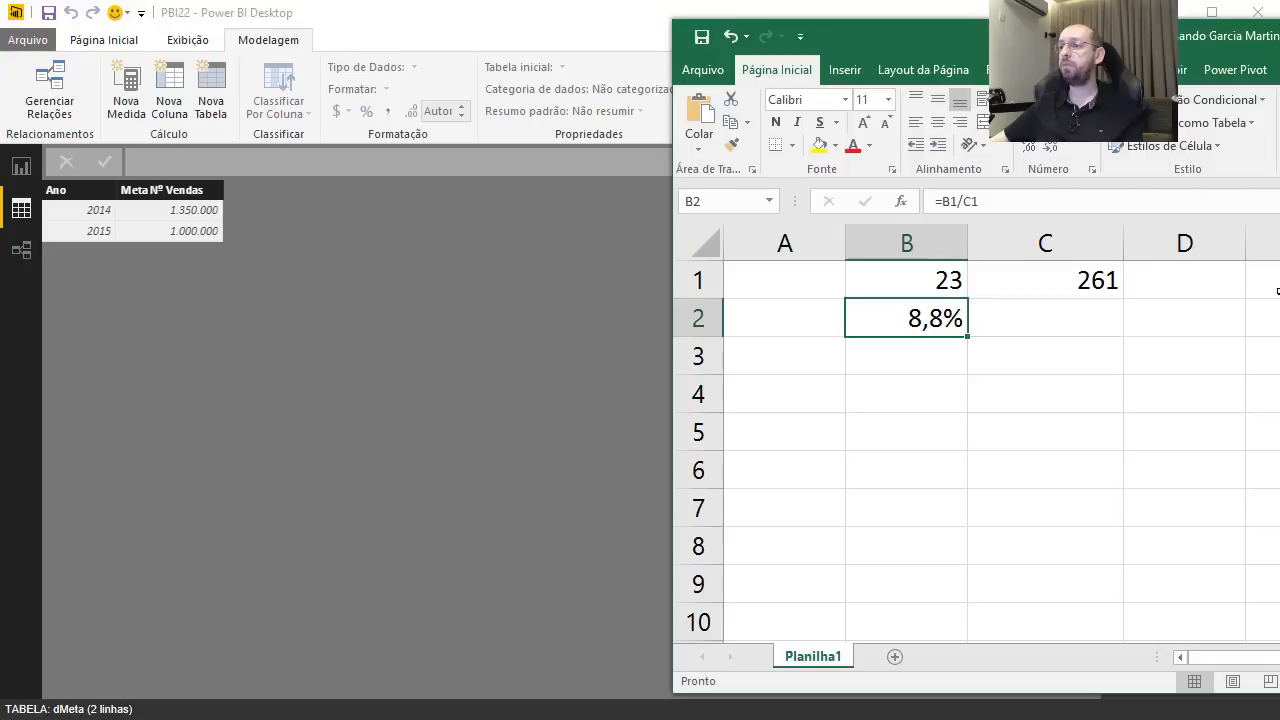
left_click(1023, 320)
type("=")
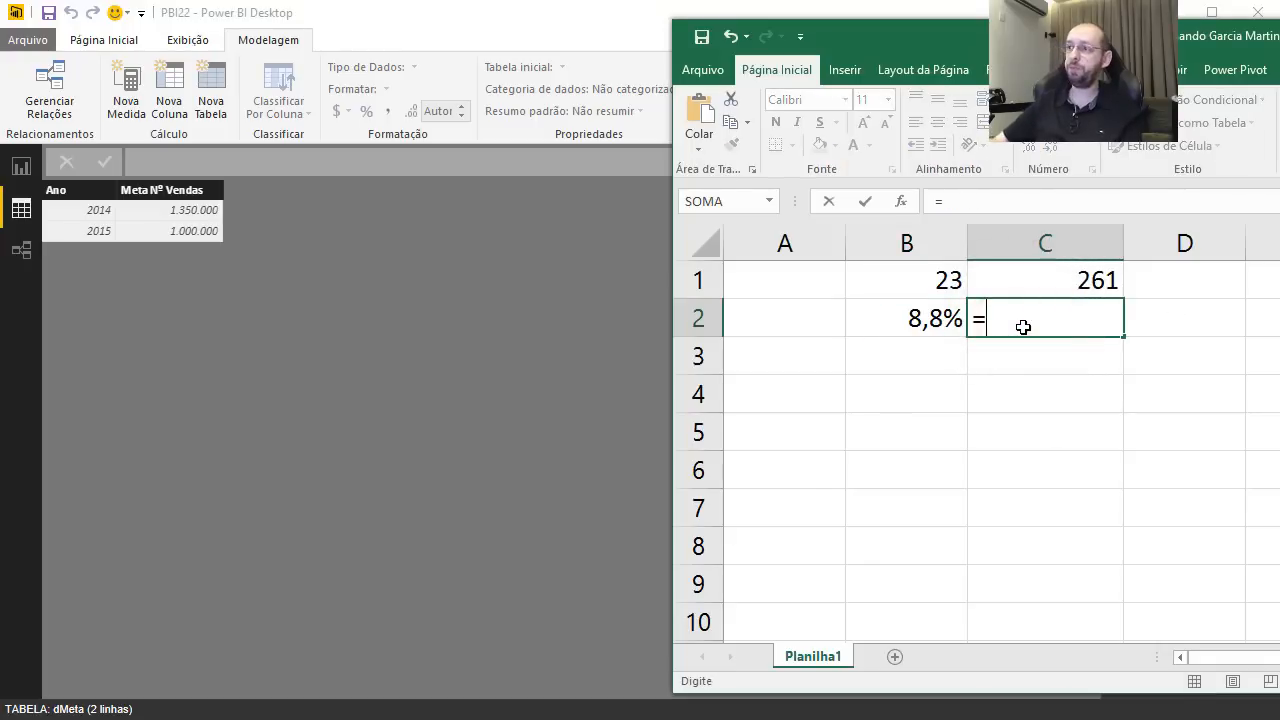
key("Left")
type("*")
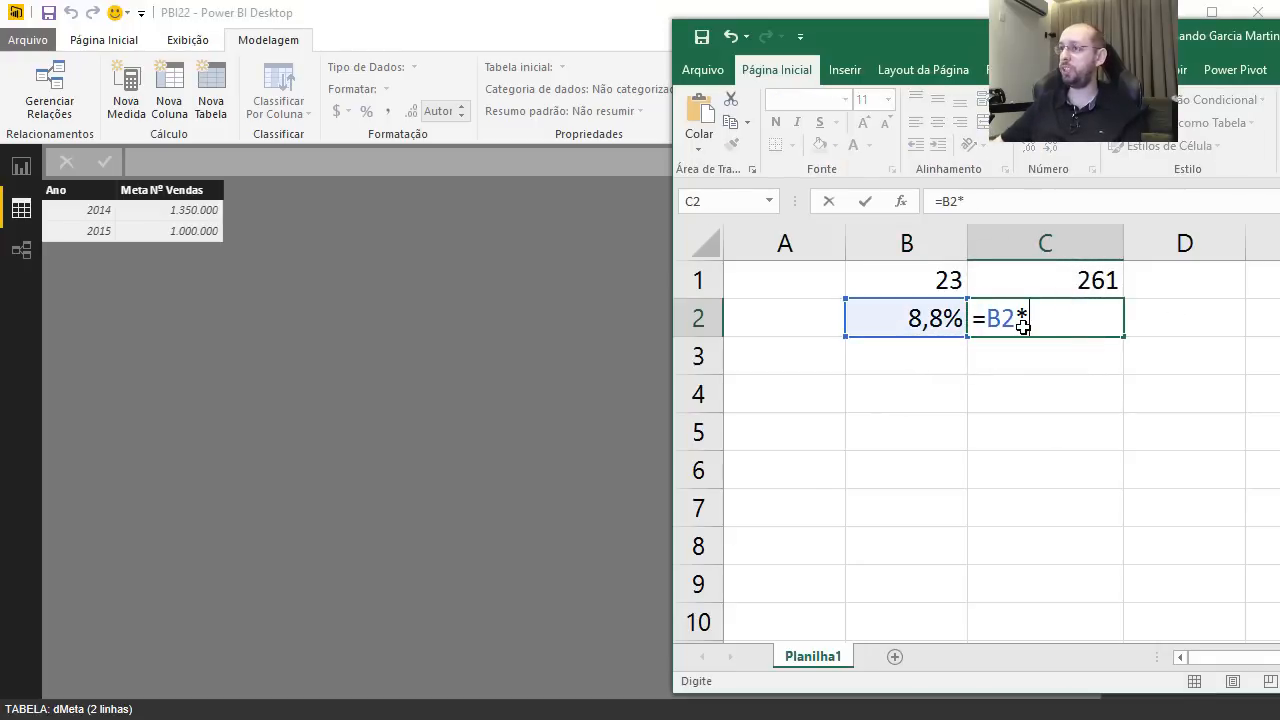
type("1350000")
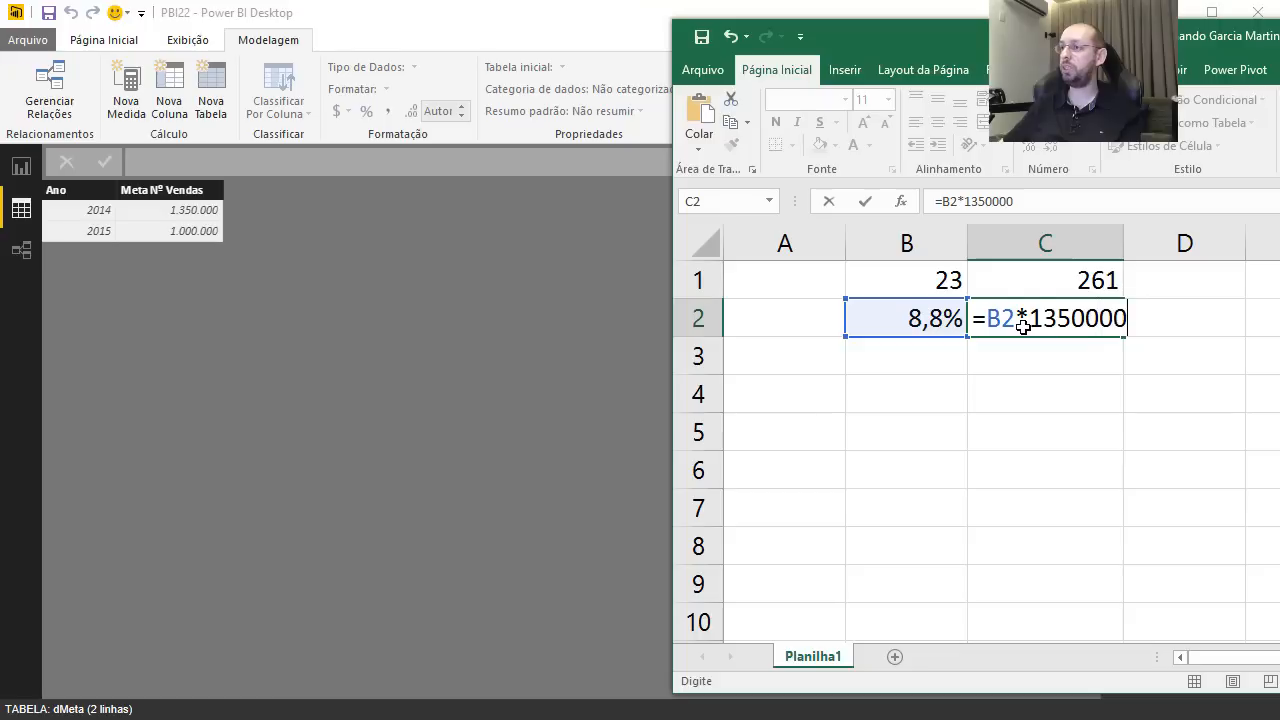
key("Return")
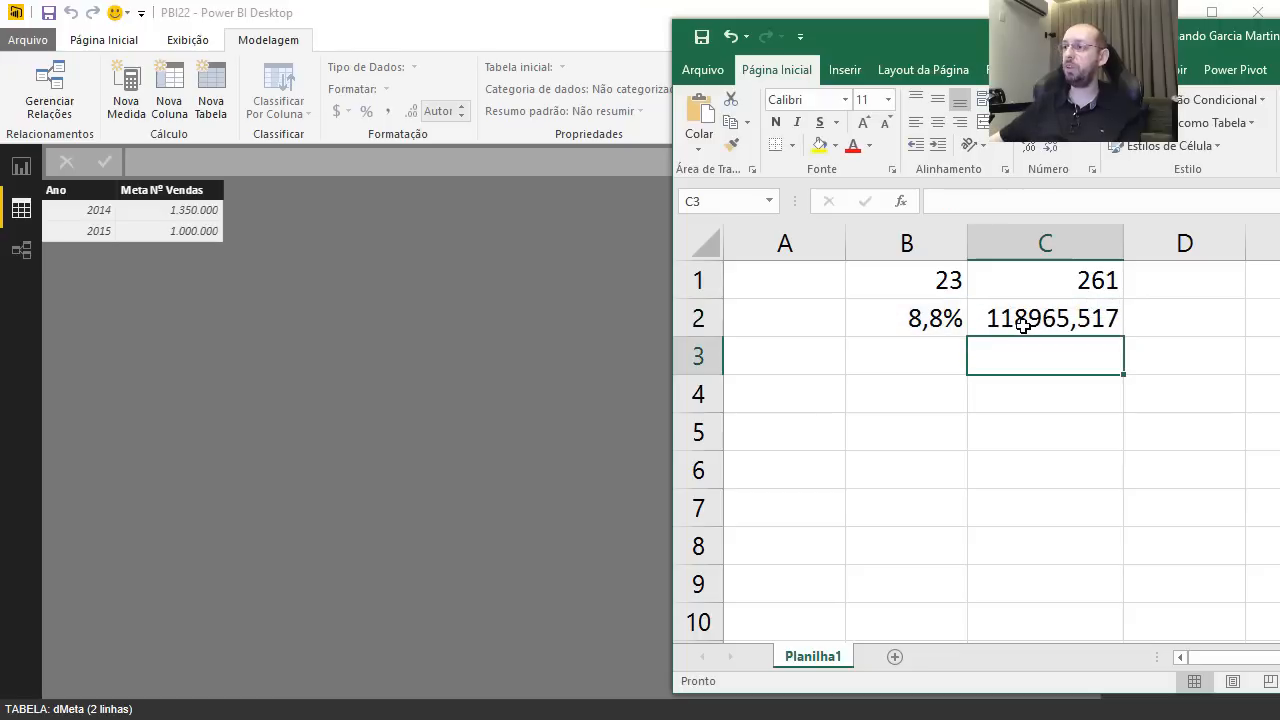
Format cell C2 with a thousands separator and no decimal places.
left_click(1022, 322)
key("ctrl+shift+1")
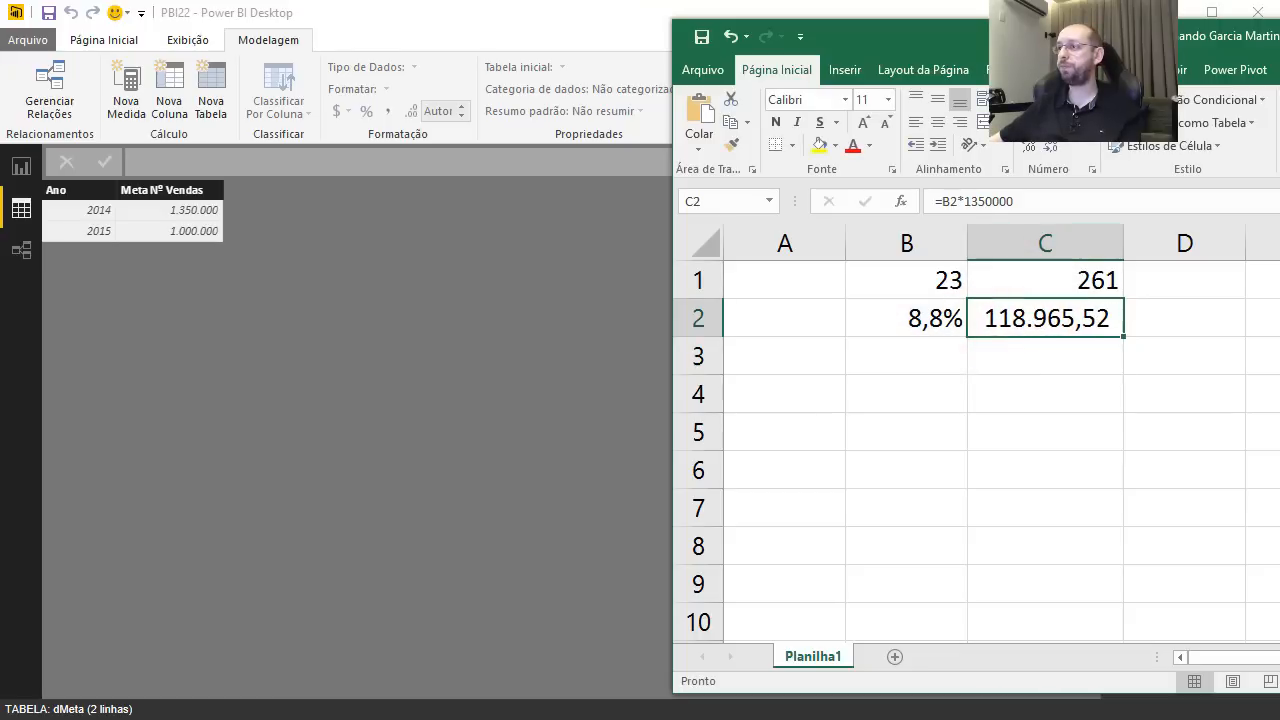
left_click(1043, 150)
left_click(1043, 150)
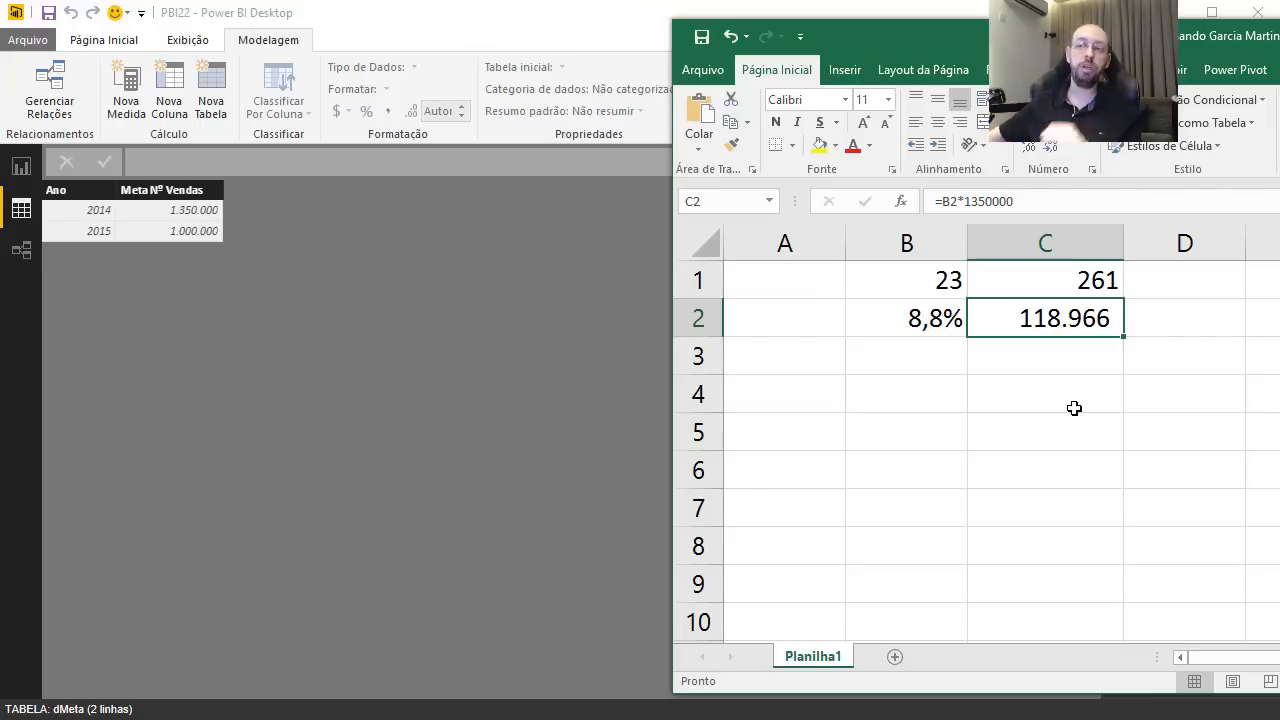
Switch back to Power BI's report view and remove Dias Úteis do Mês and Dias Úteis Ano from the matrix values.
left_click(21, 166)
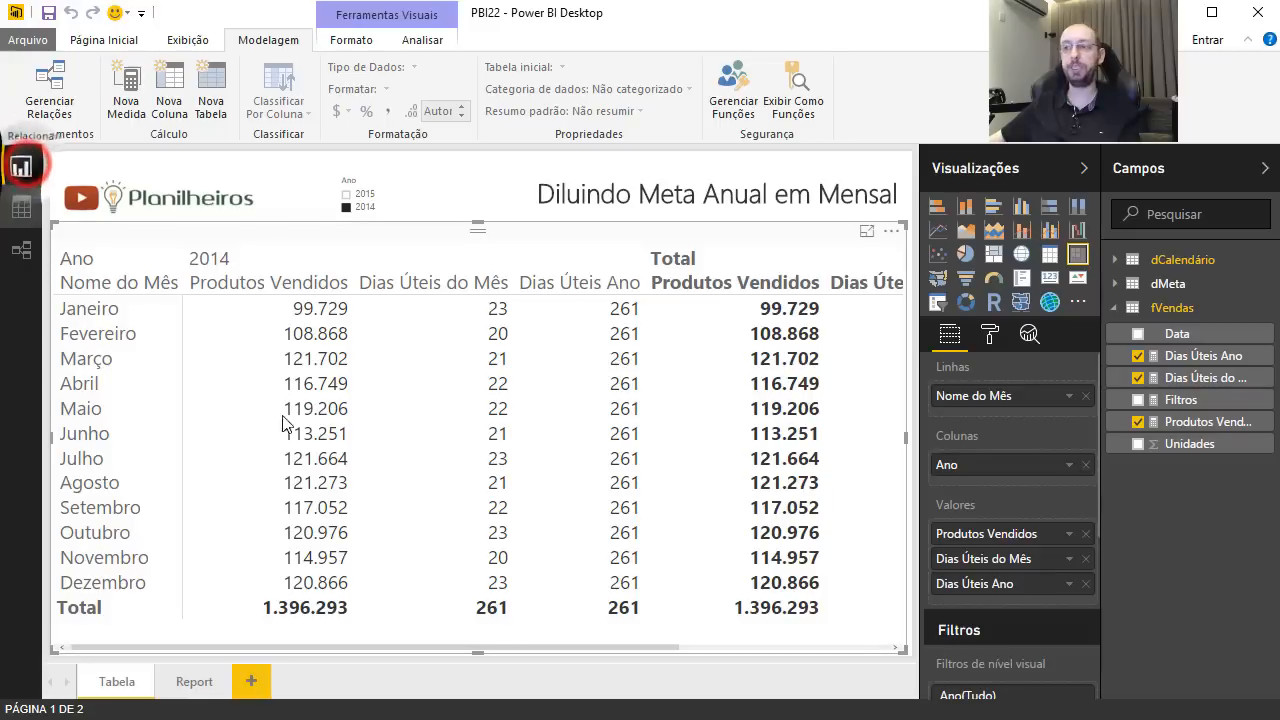
left_click(1085, 558)
left_click(1085, 558)
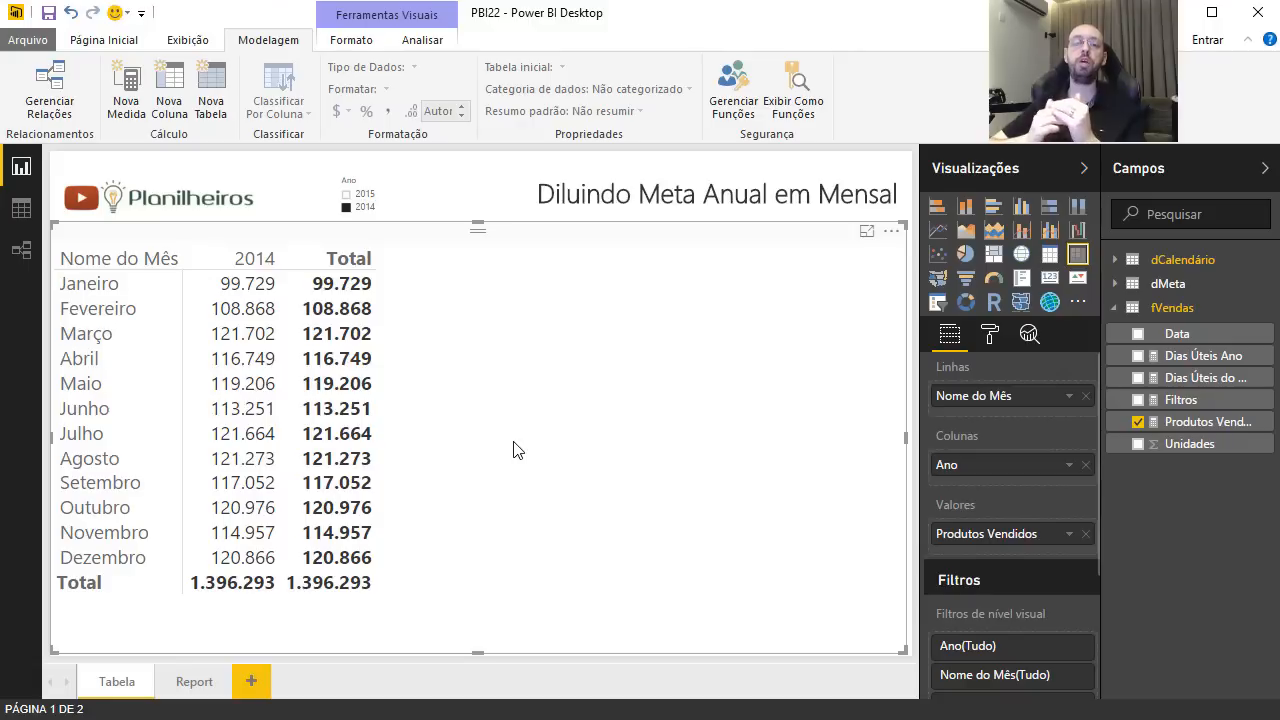
Copy the SUMX expression of the Dias Úteis do Mês measure into an empty Notepad document.
left_click(1205, 378)
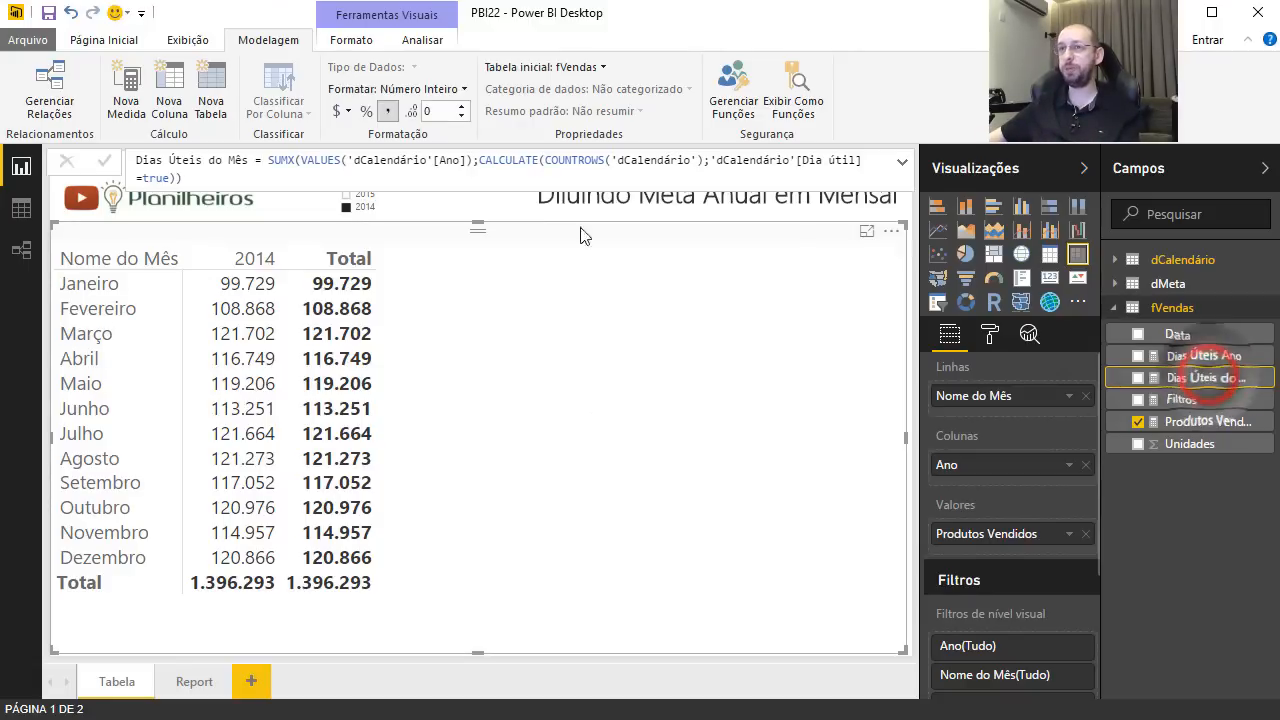
left_click(267, 160)
key("ctrl+shift+End")
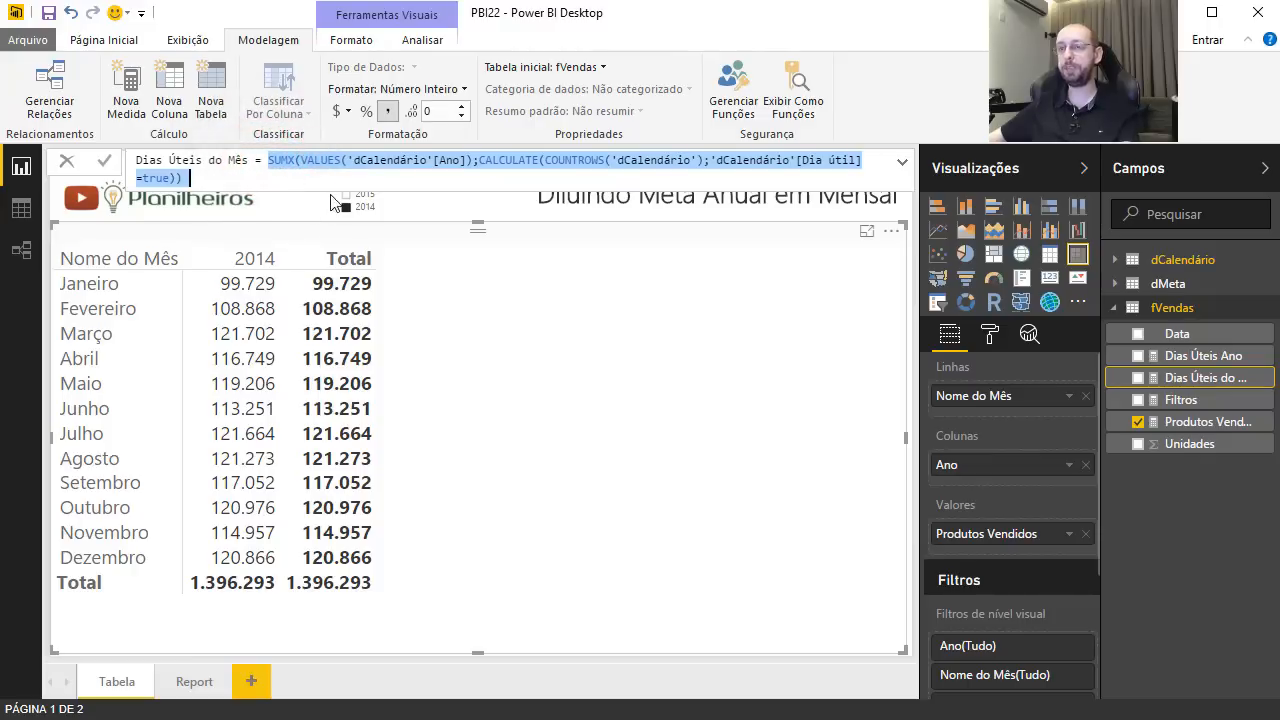
key("Escape")
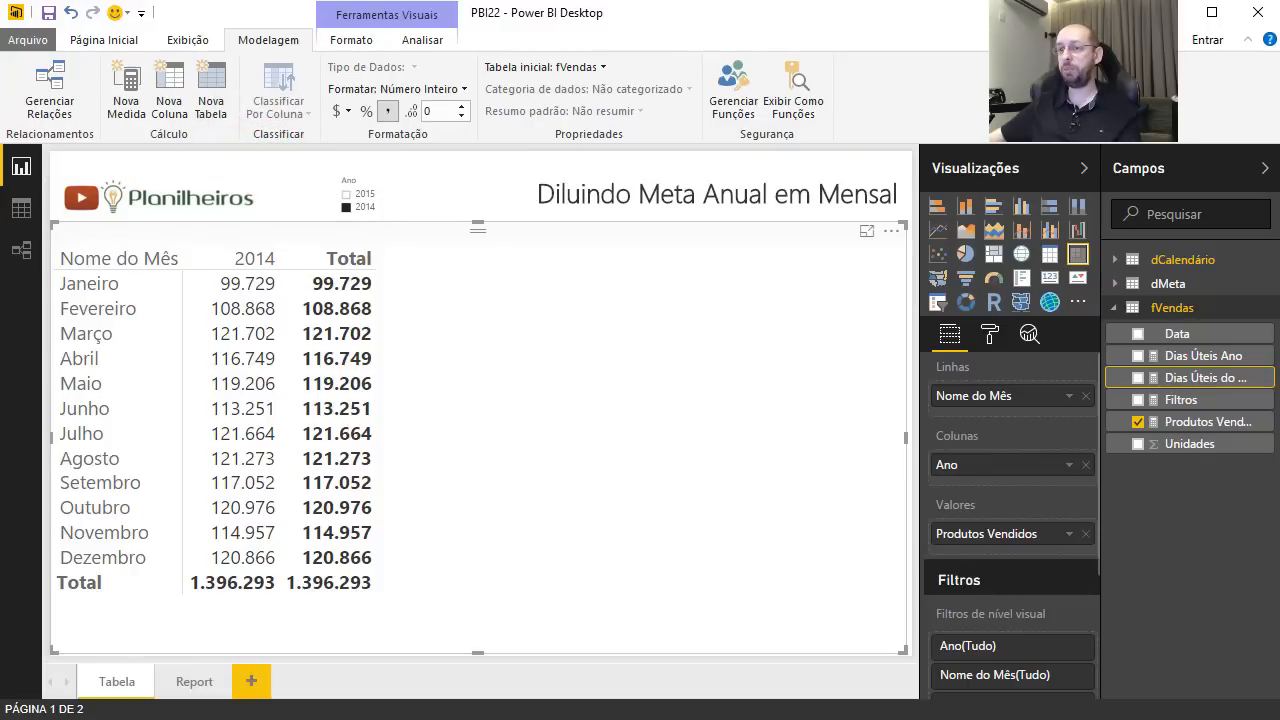
left_click(228, 655)
left_click(558, 415)
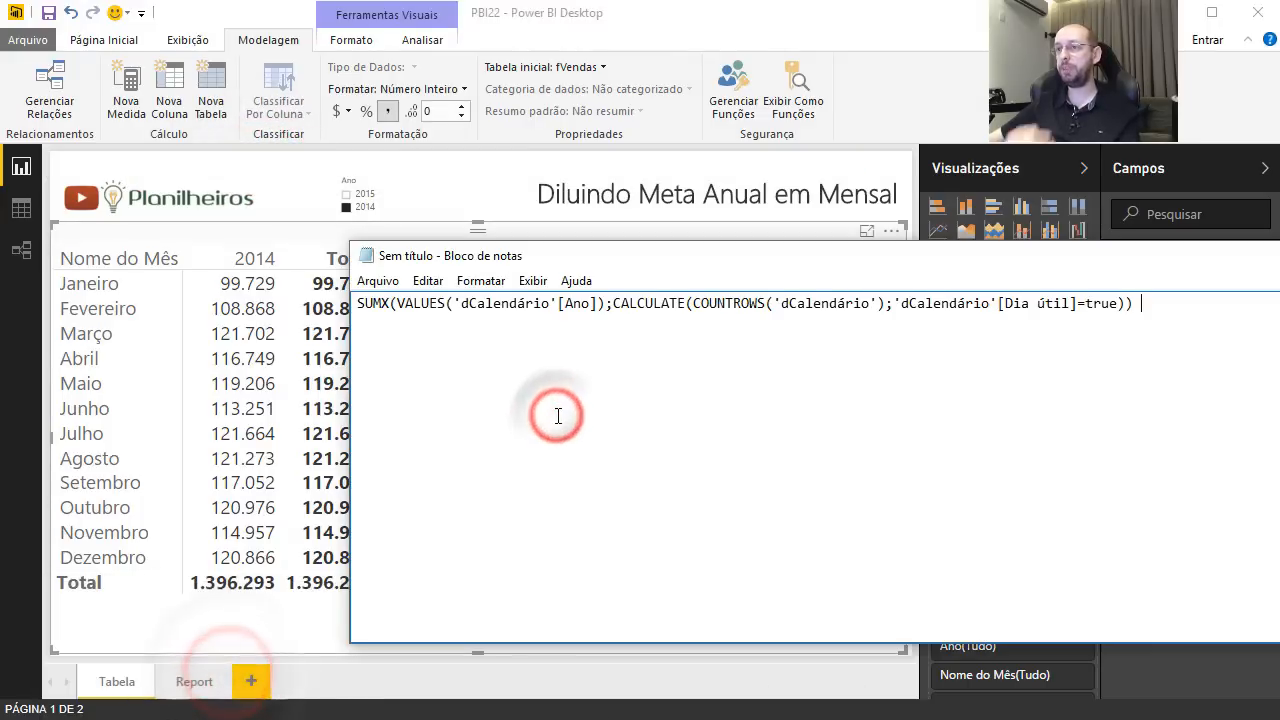
Copy the CALCULATE expression of Power BI's Dias Úteis Ano measure into Notepad, below the SUMX expression and separated by a blank line.
key("alt+Tab")
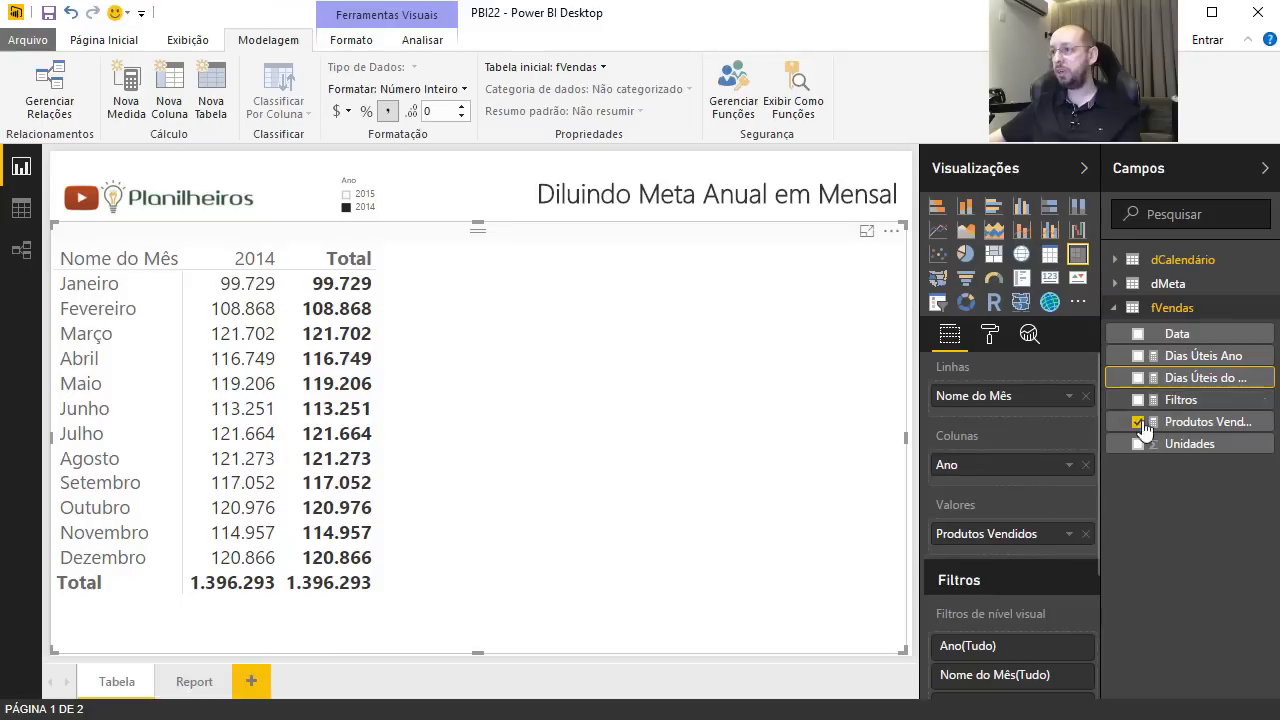
left_click(1185, 355)
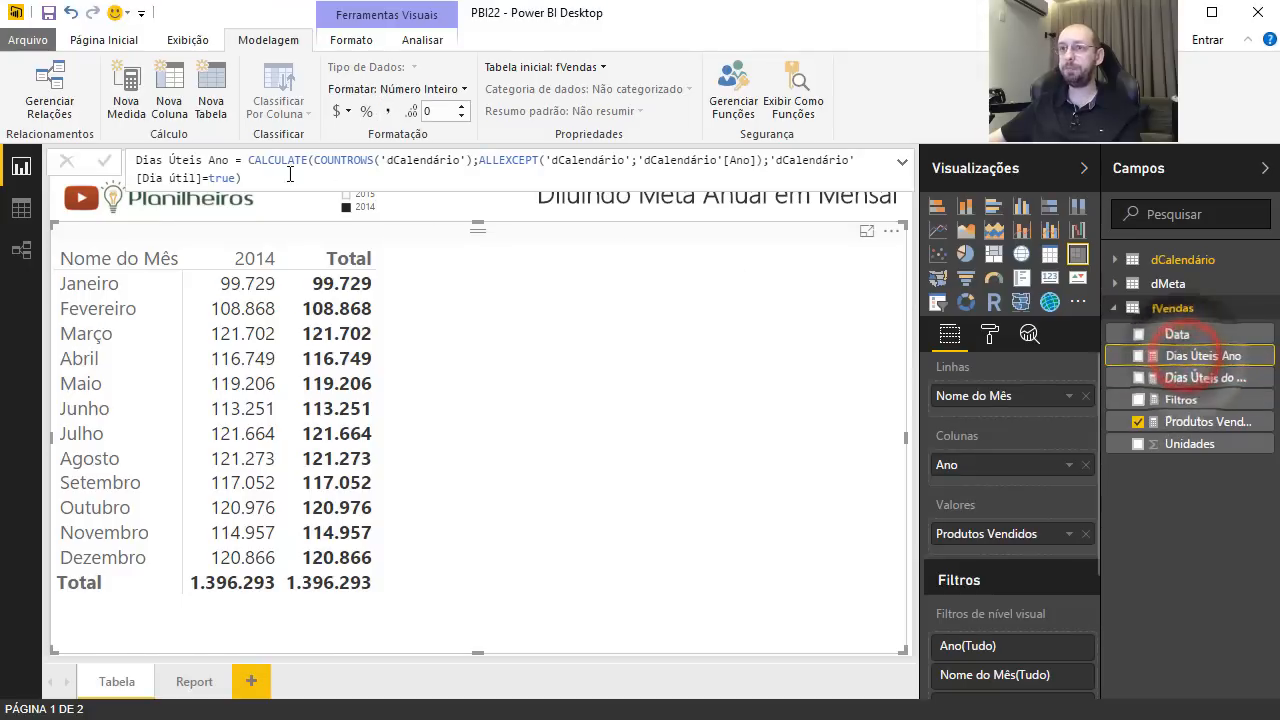
left_click_drag(250, 162, 294, 182)
key("ctrl+c")
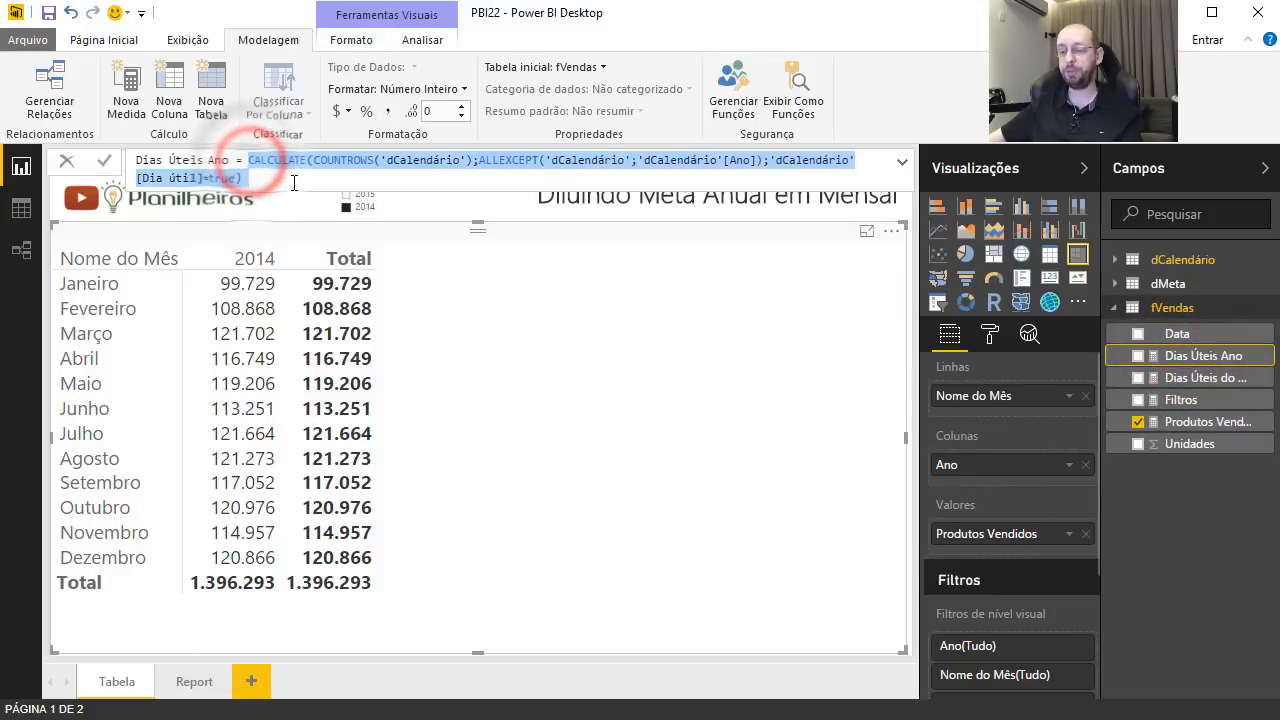
key("Escape")
key("alt+Tab")
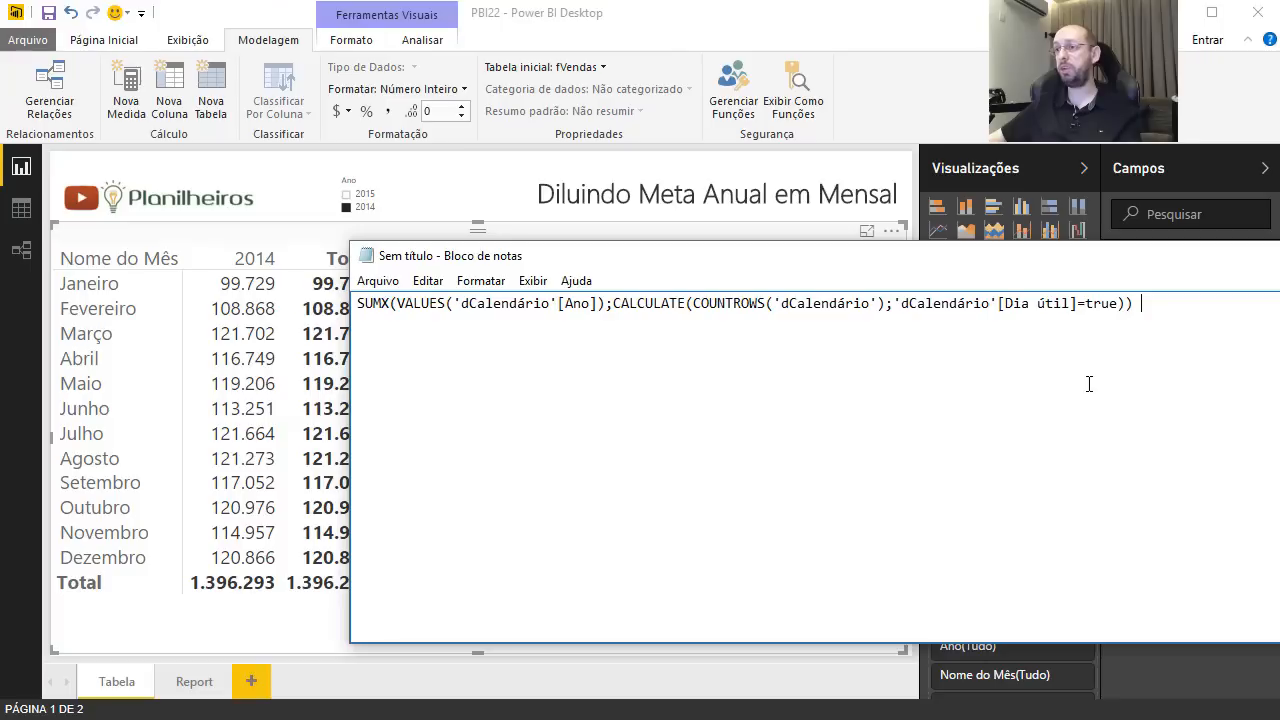
key("ctrl+v")
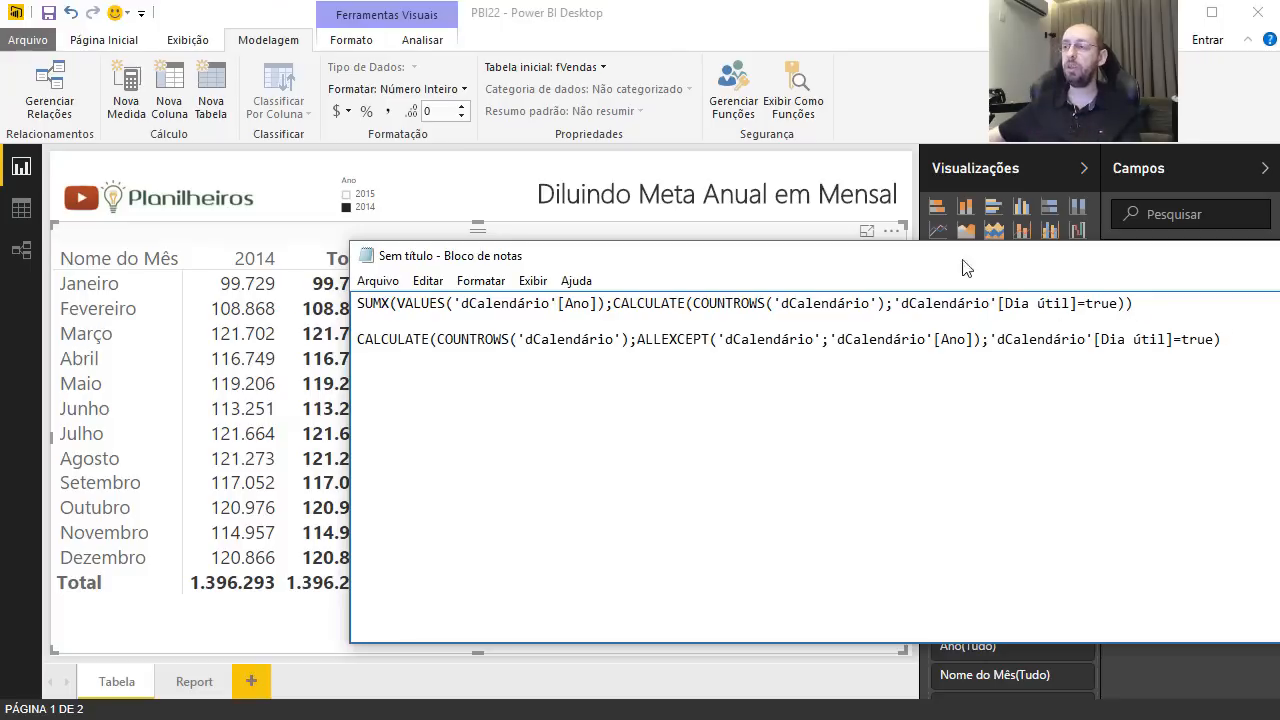
left_click(913, 255)
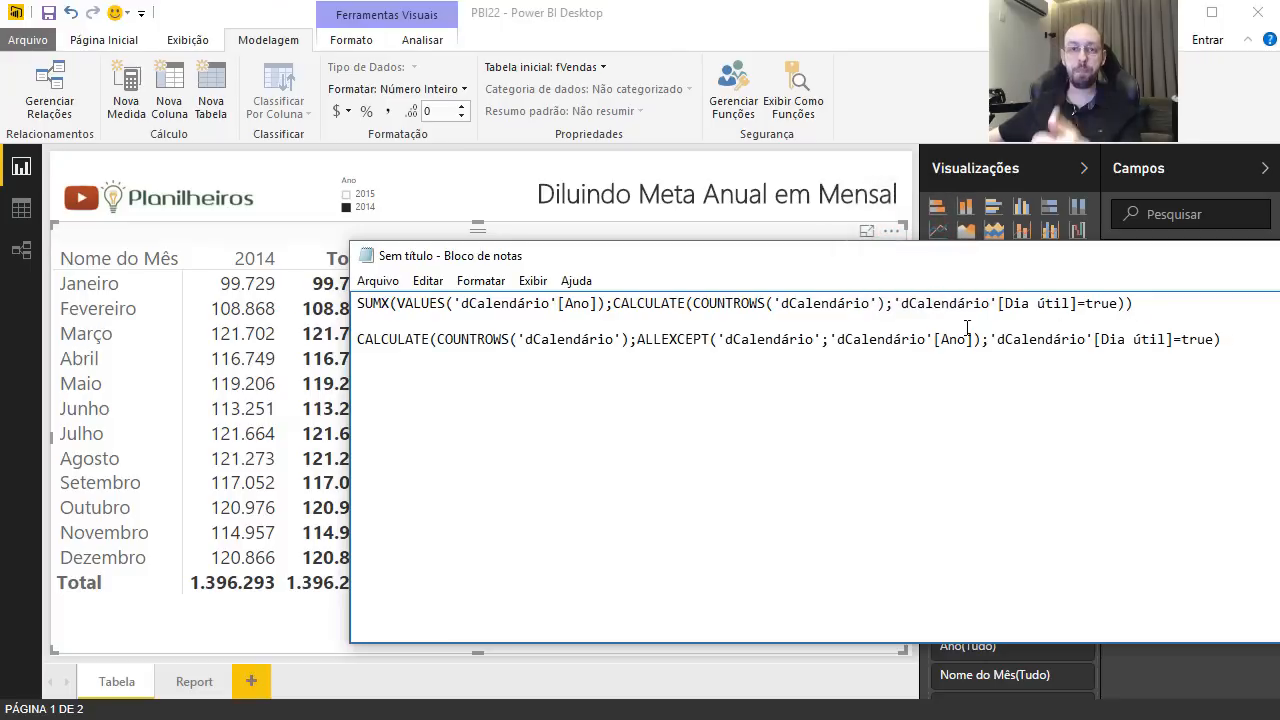
Return to Power BI, create a new measure in the fVendas table, expand its formula editor and name it Meta Diluída.
left_click(1006, 12)
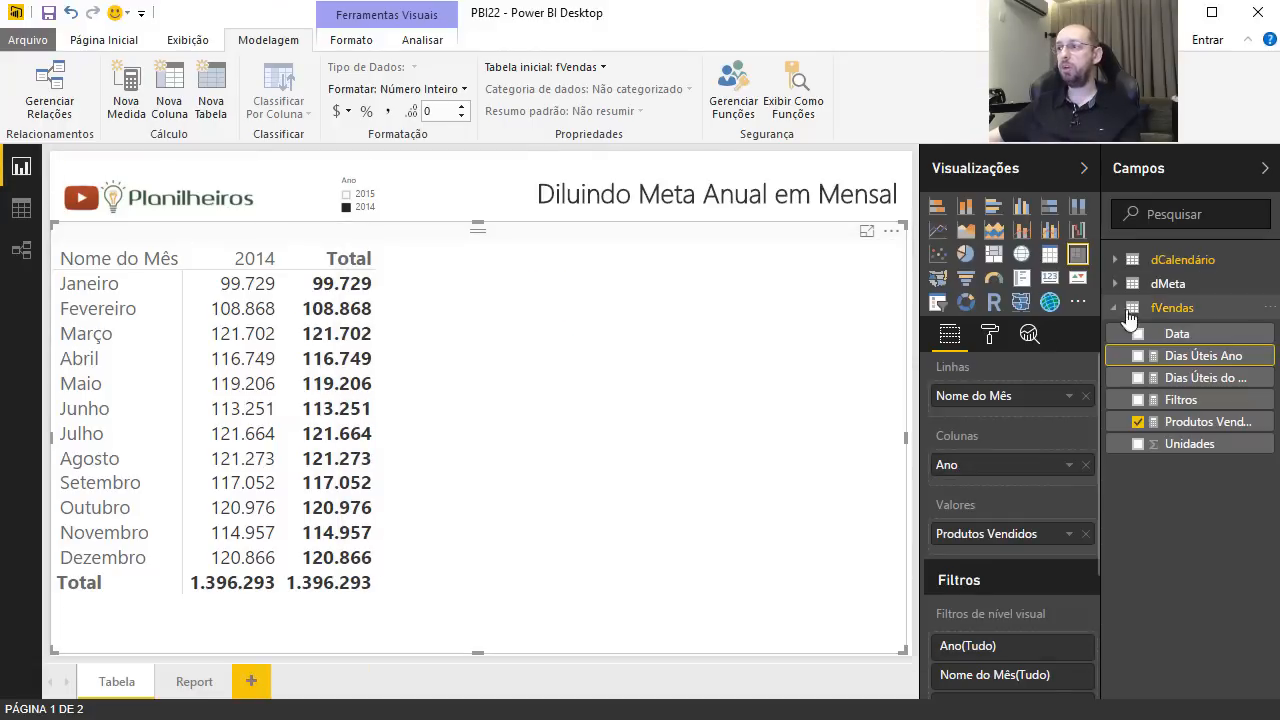
right_click(1166, 309)
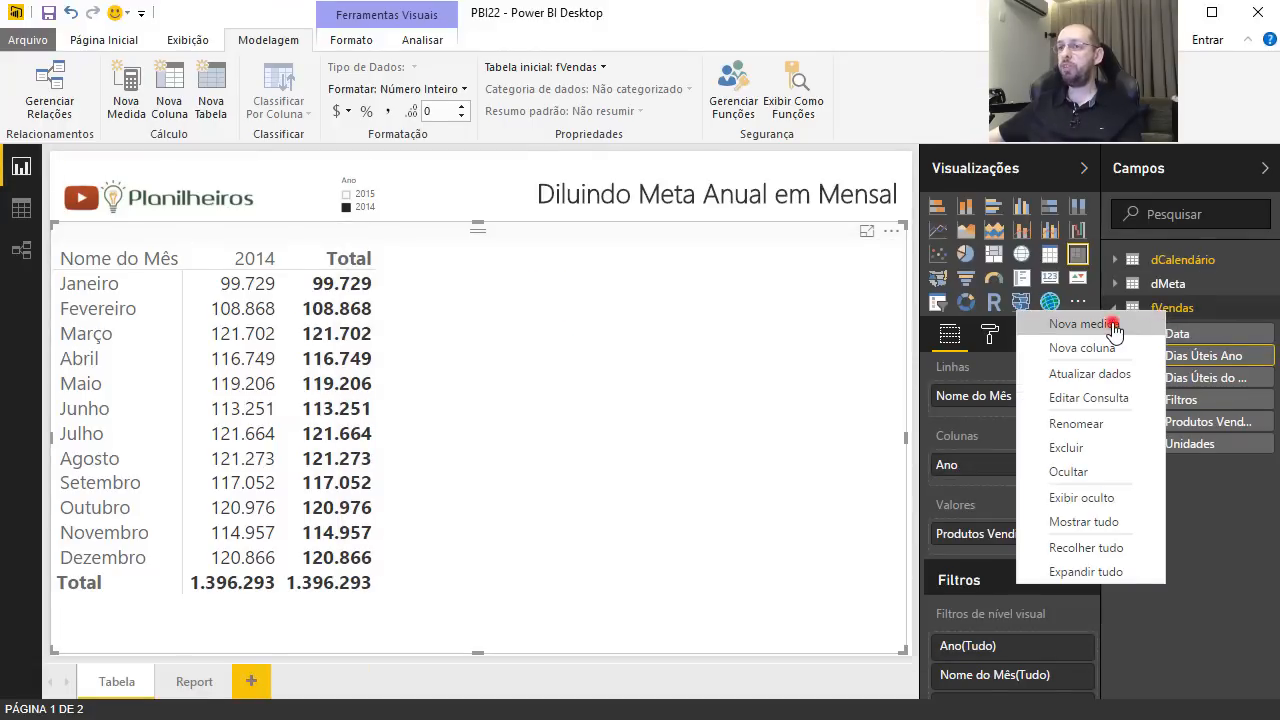
left_click(1112, 325)
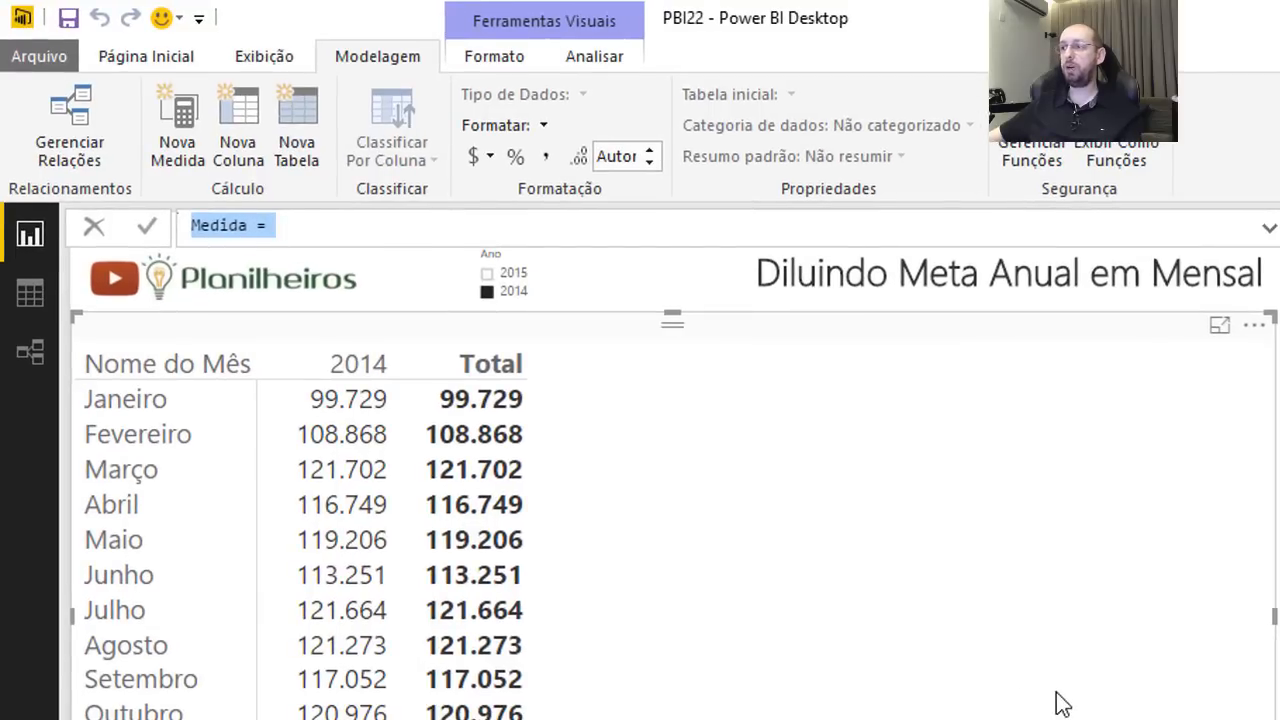
left_click(250, 225)
double_click(250, 225)
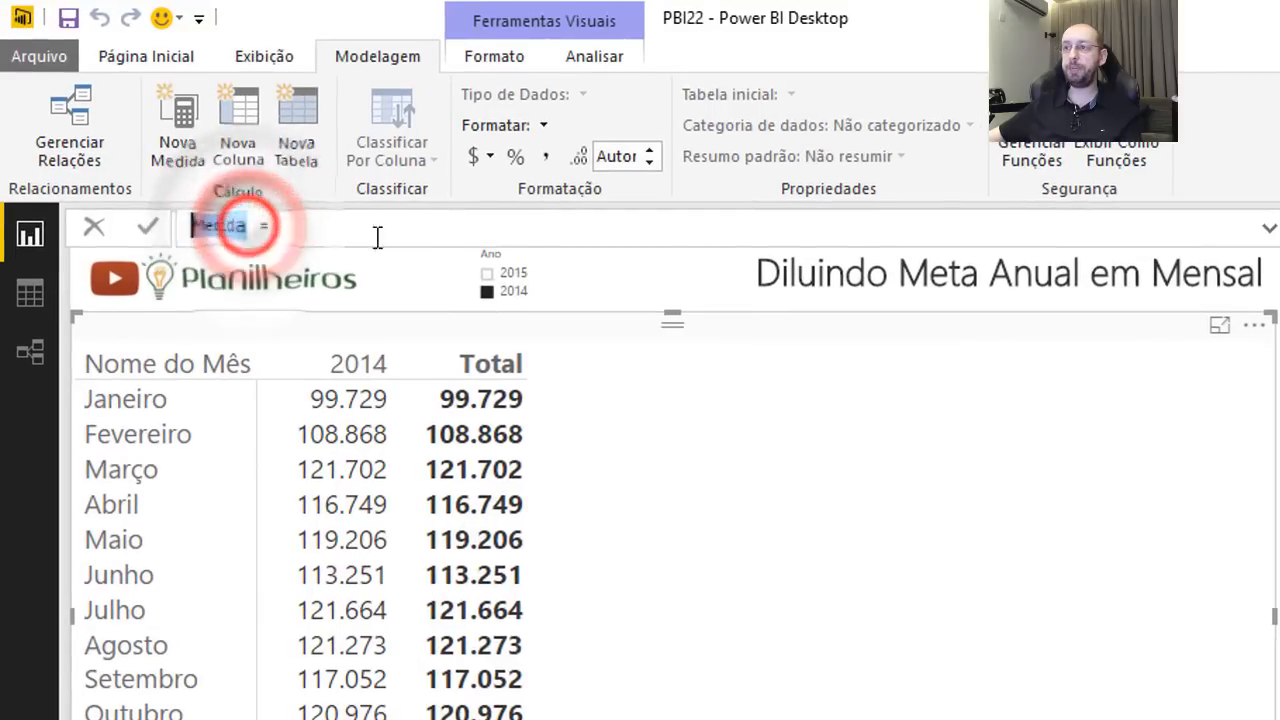
left_click(1269, 228)
left_click(330, 240)
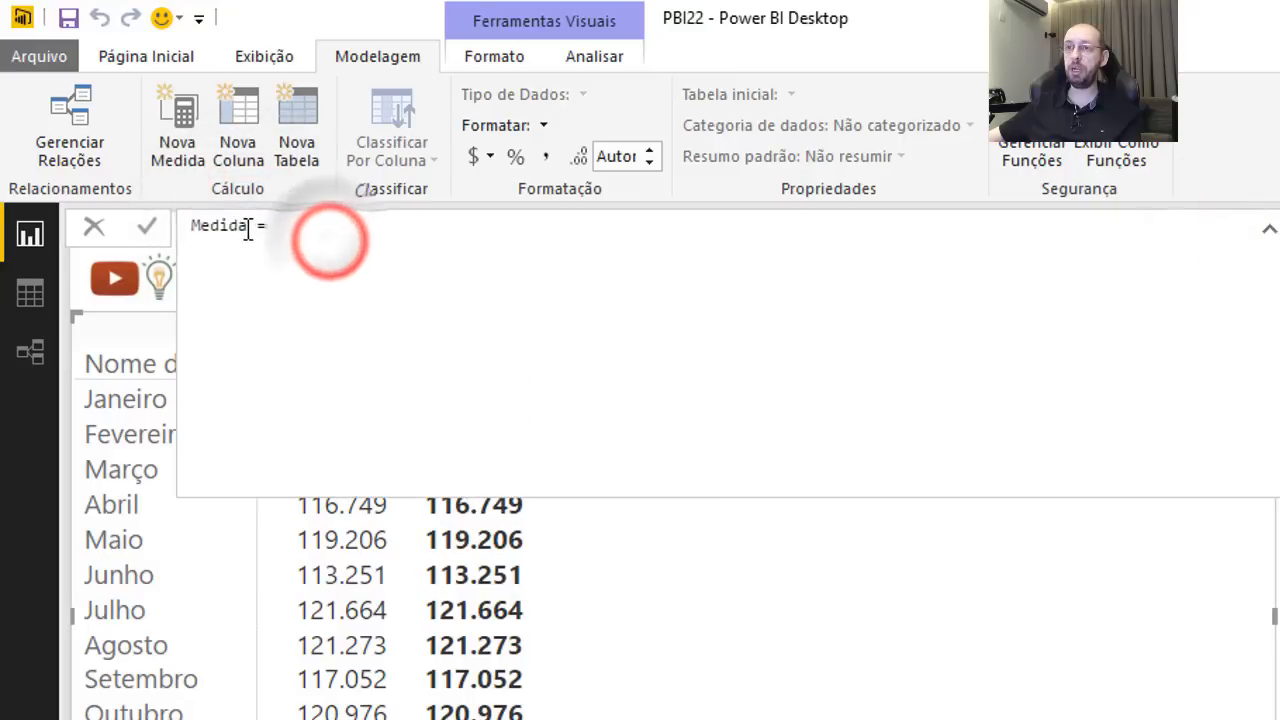
double_click(245, 227)
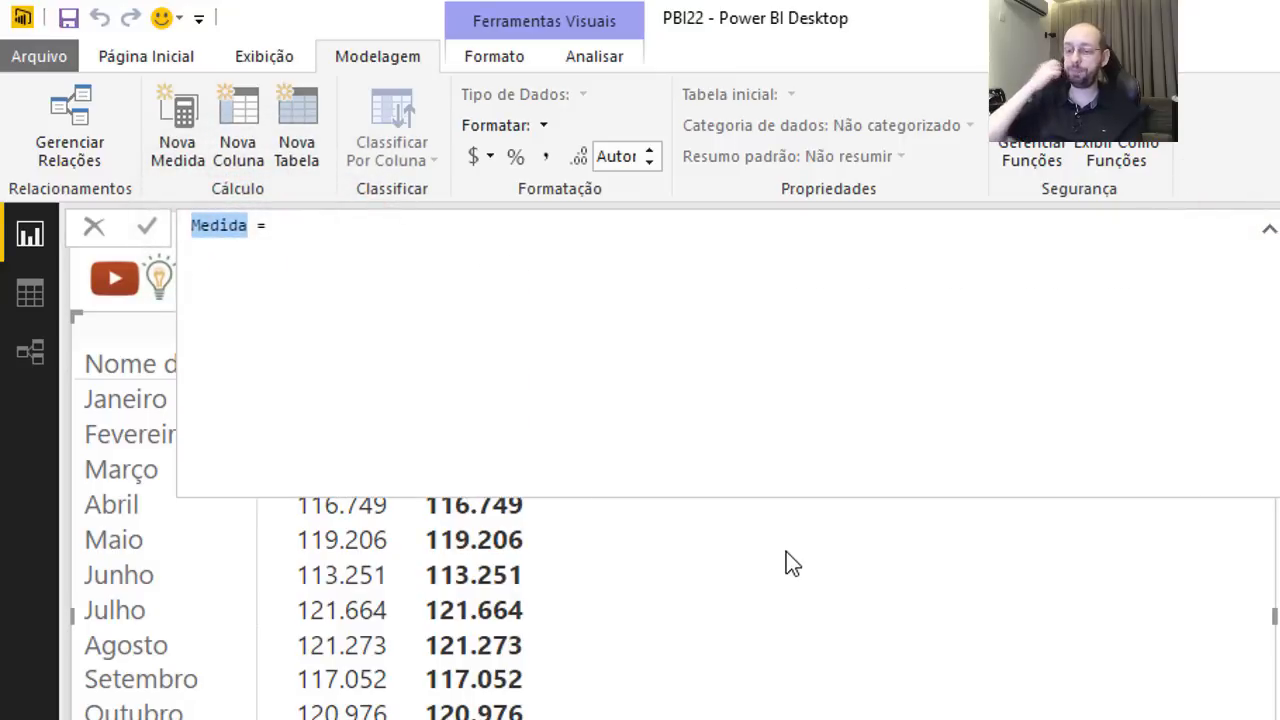
type("Meta Diluída")
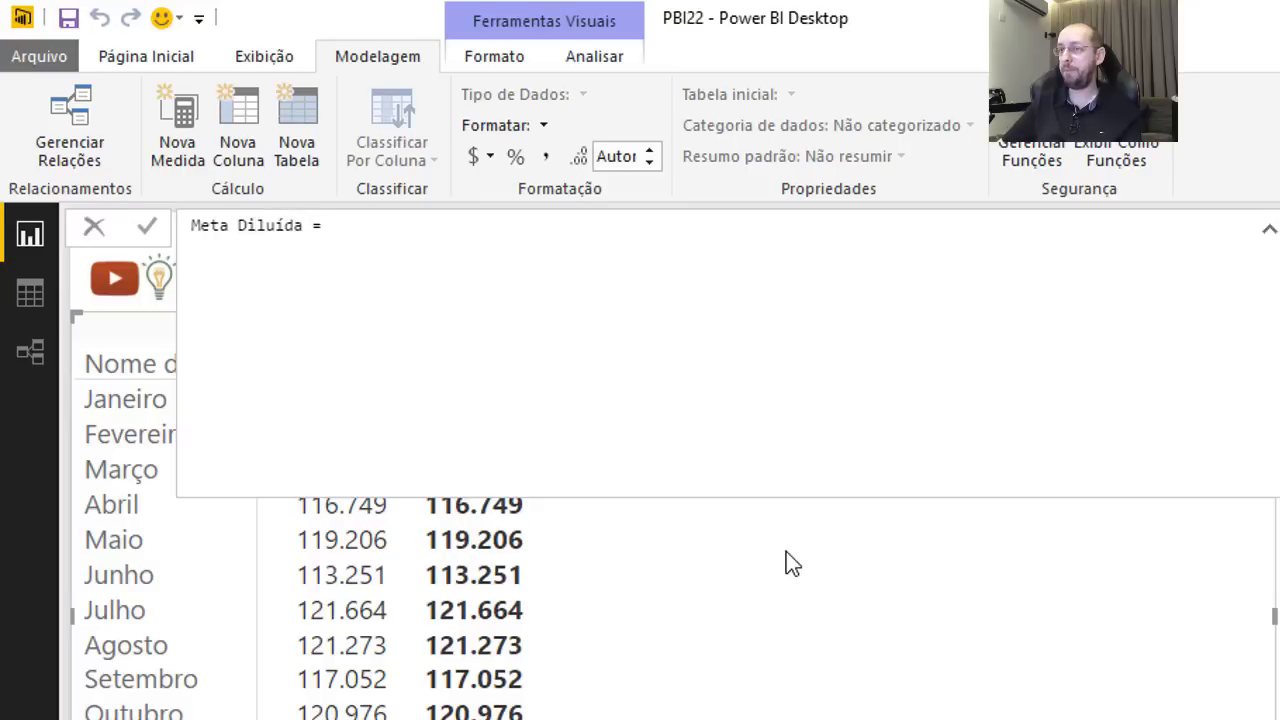
Start the Meta Diluída formula with IF([Filtros]; as the logical test and continue on a new line.
type(" = IF(")
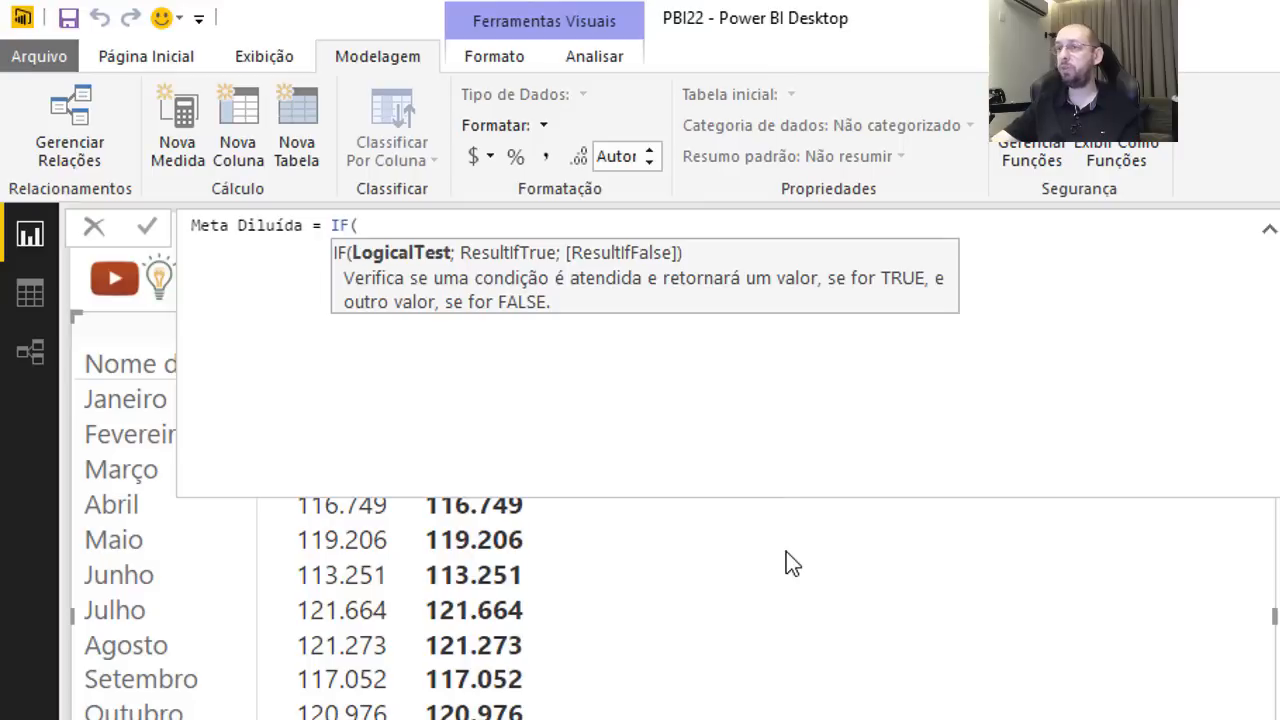
type("fil")
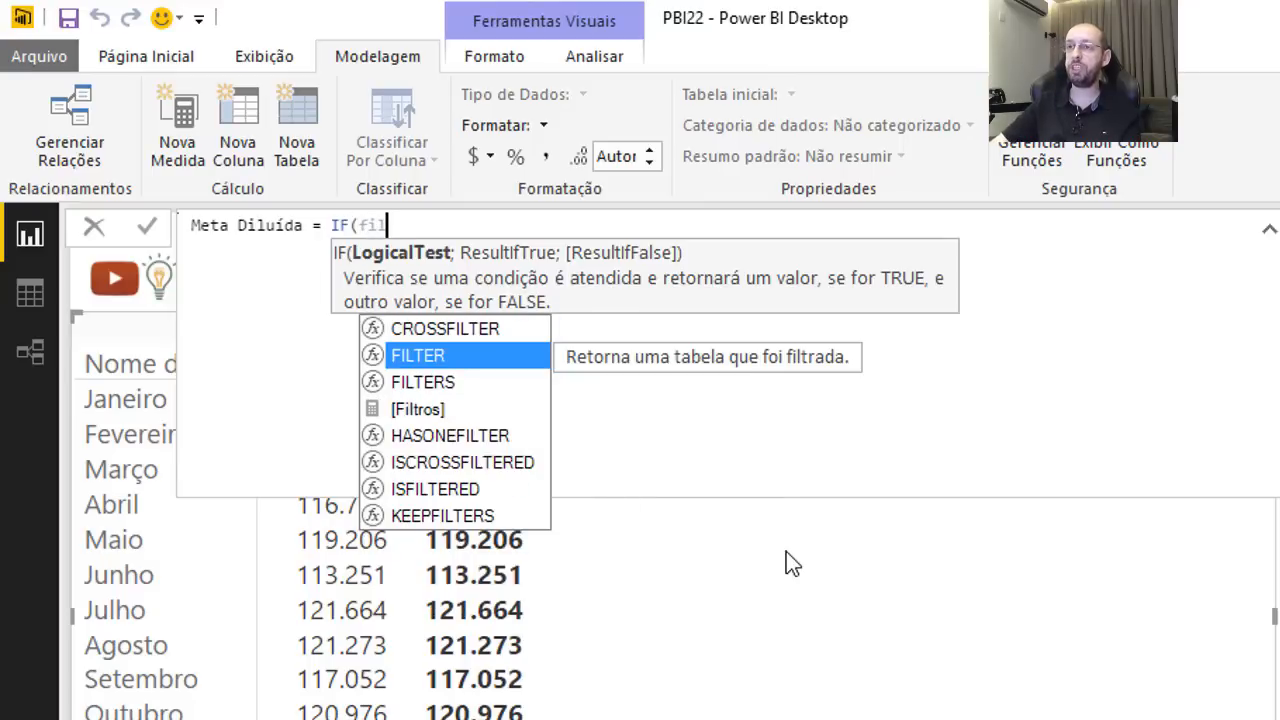
key("Down")
key("Down")
key("Tab")
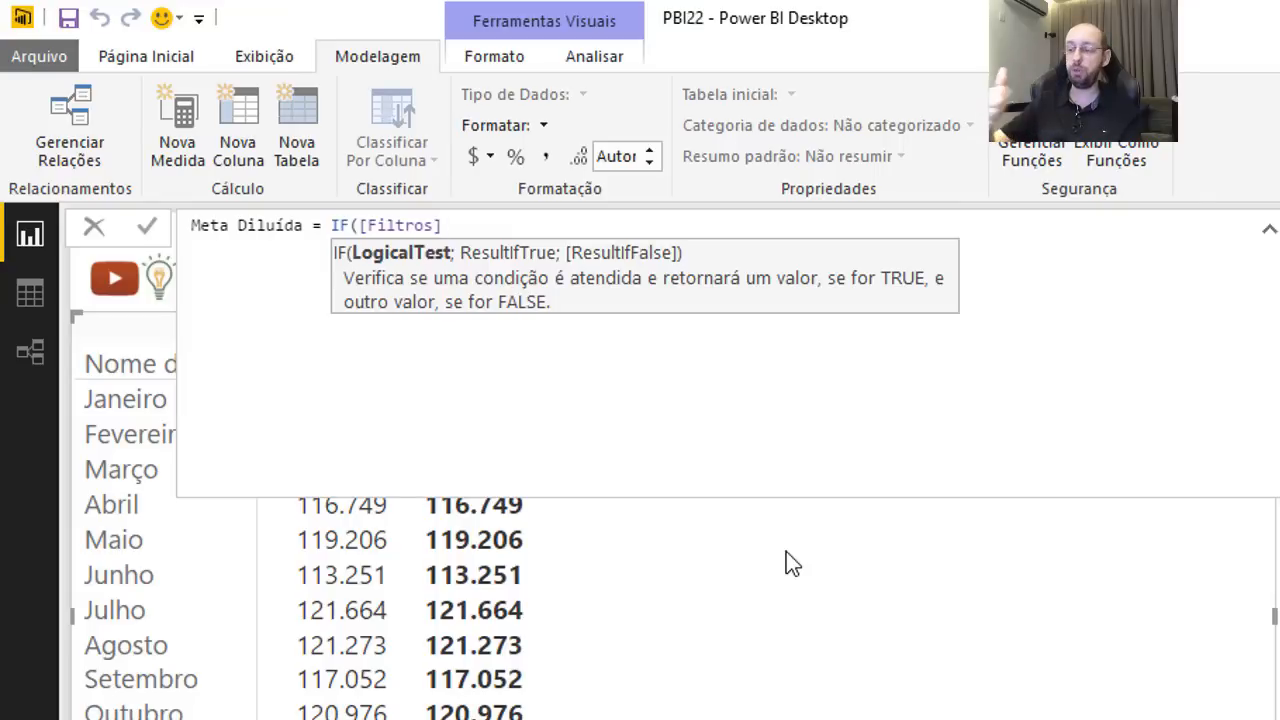
type(";")
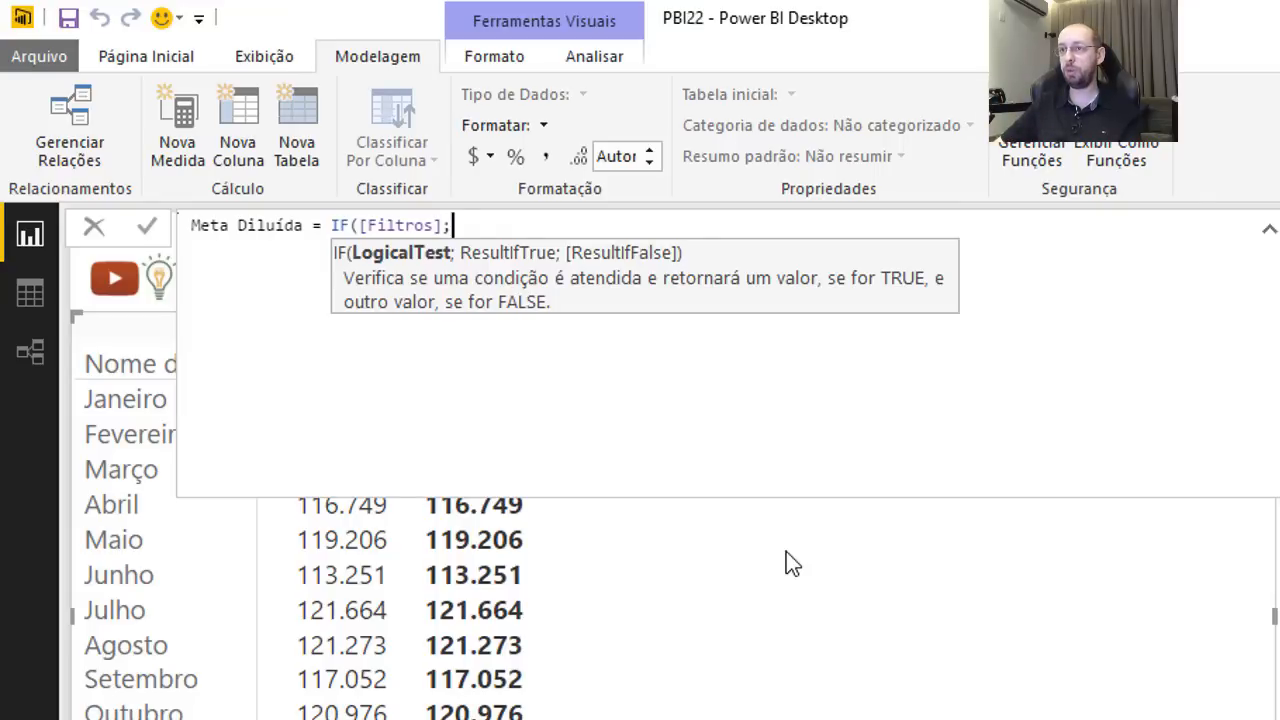
key("shift+Return")
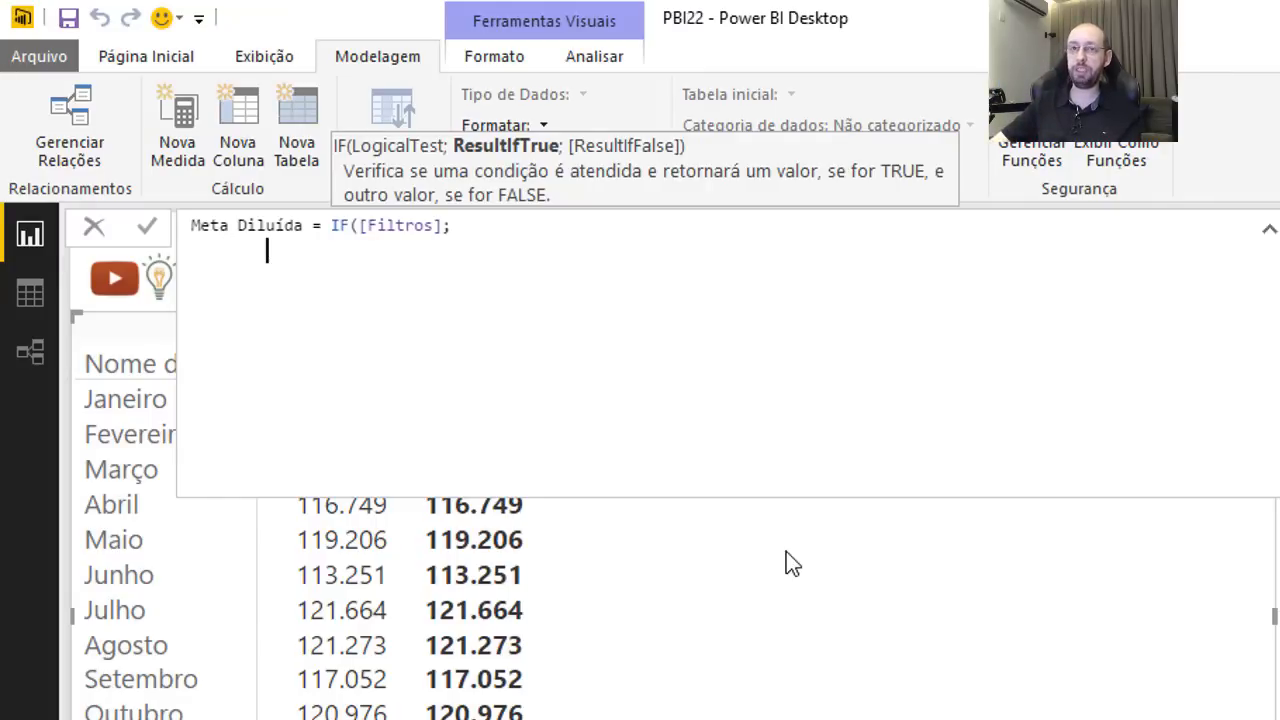
Enter SUM(dMeta[Meta Nº Vendas]); as the IF function's true result.
type("SUM(")
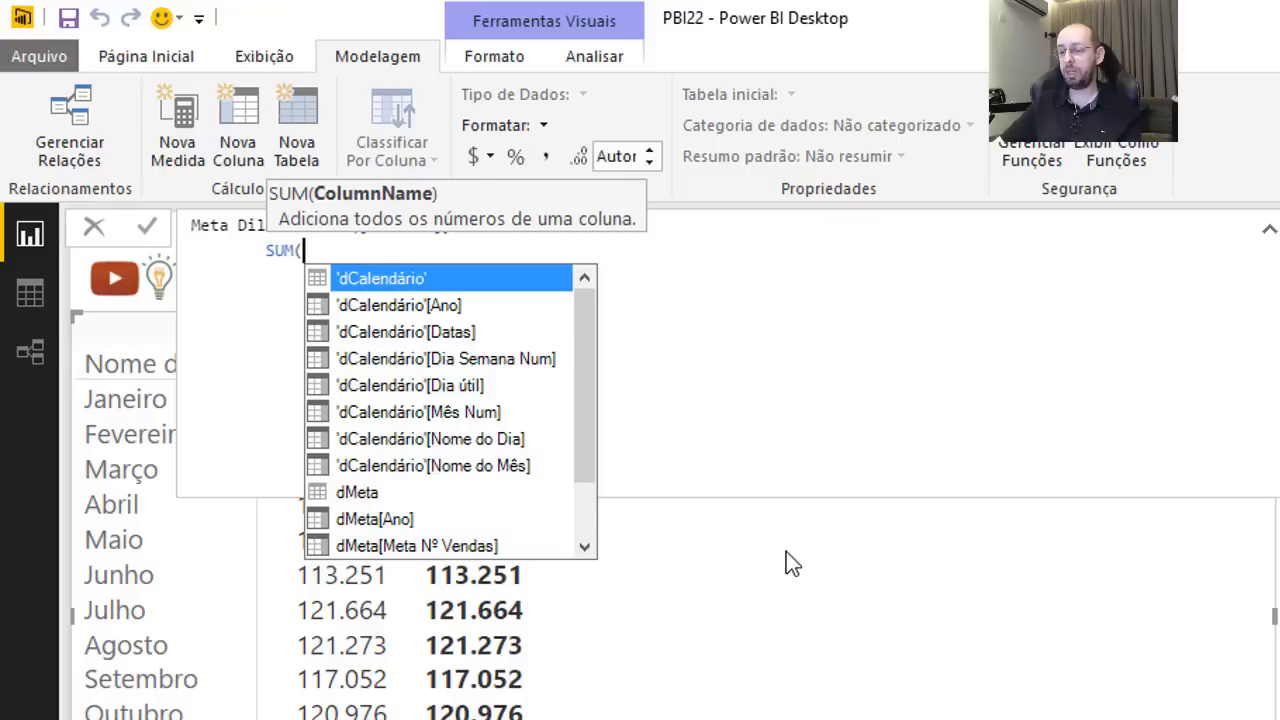
type("dm")
key("Down")
key("Down")
key("Tab")
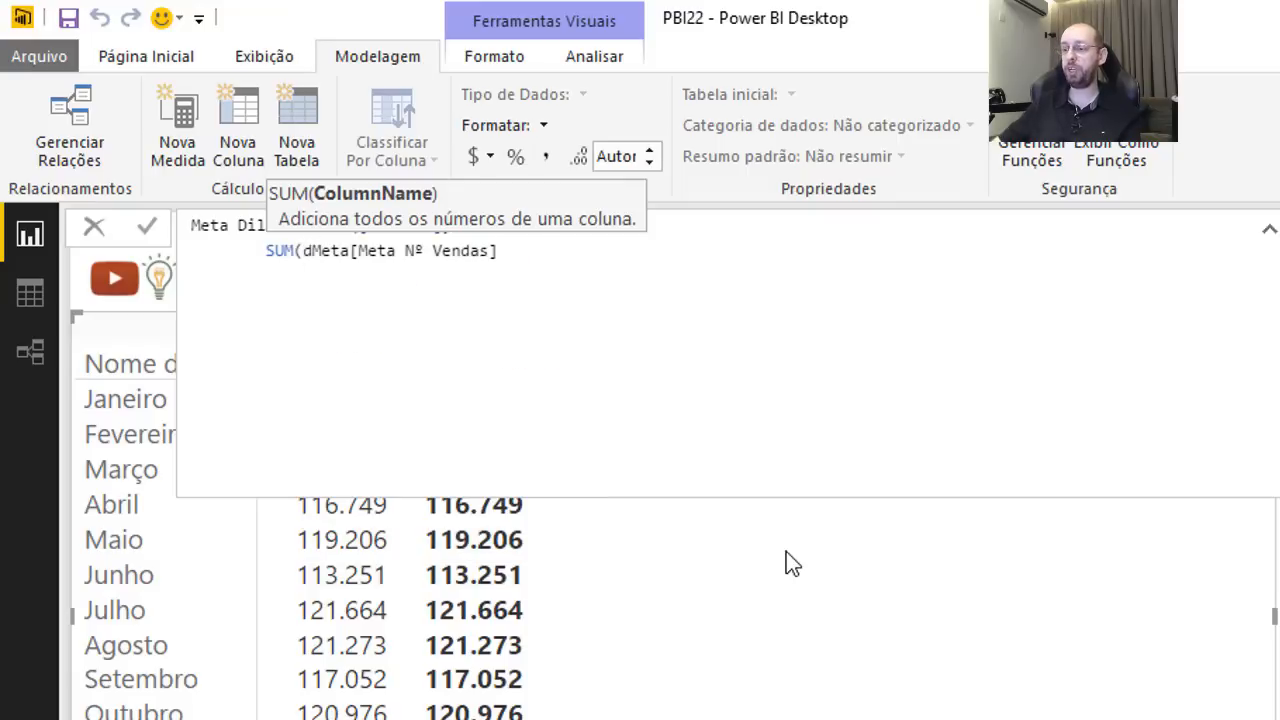
type(")")
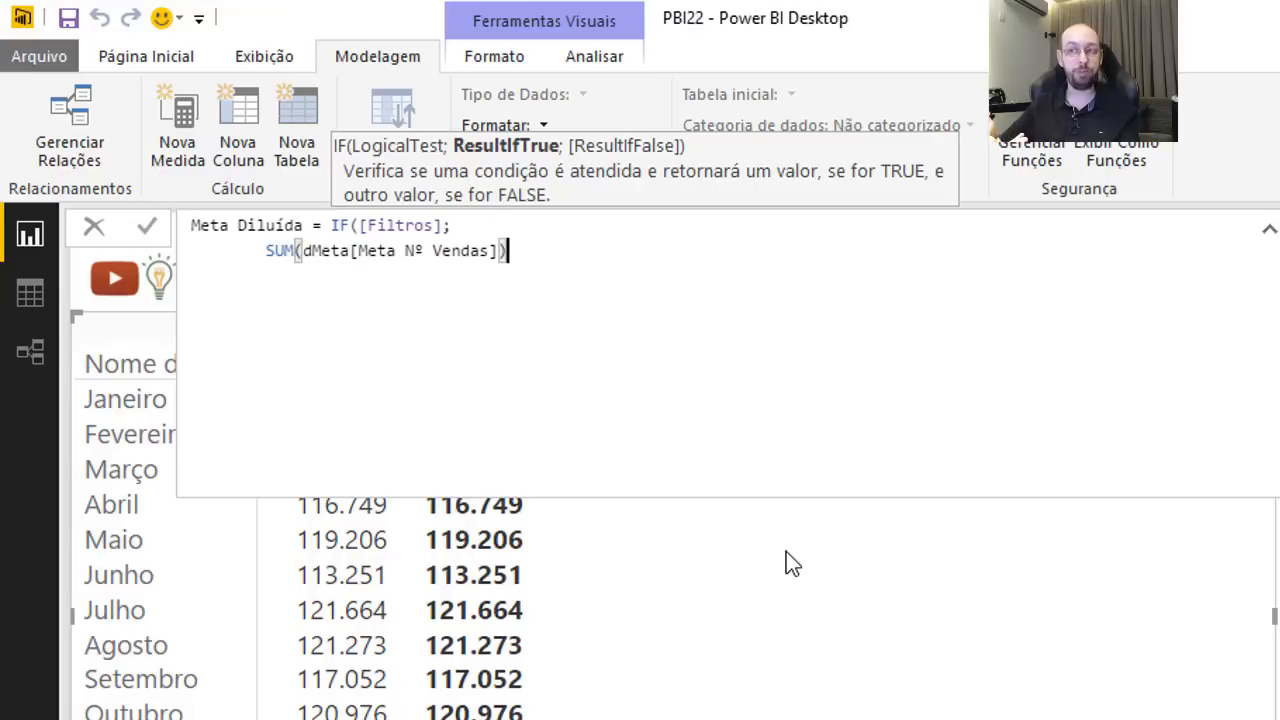
type(";")
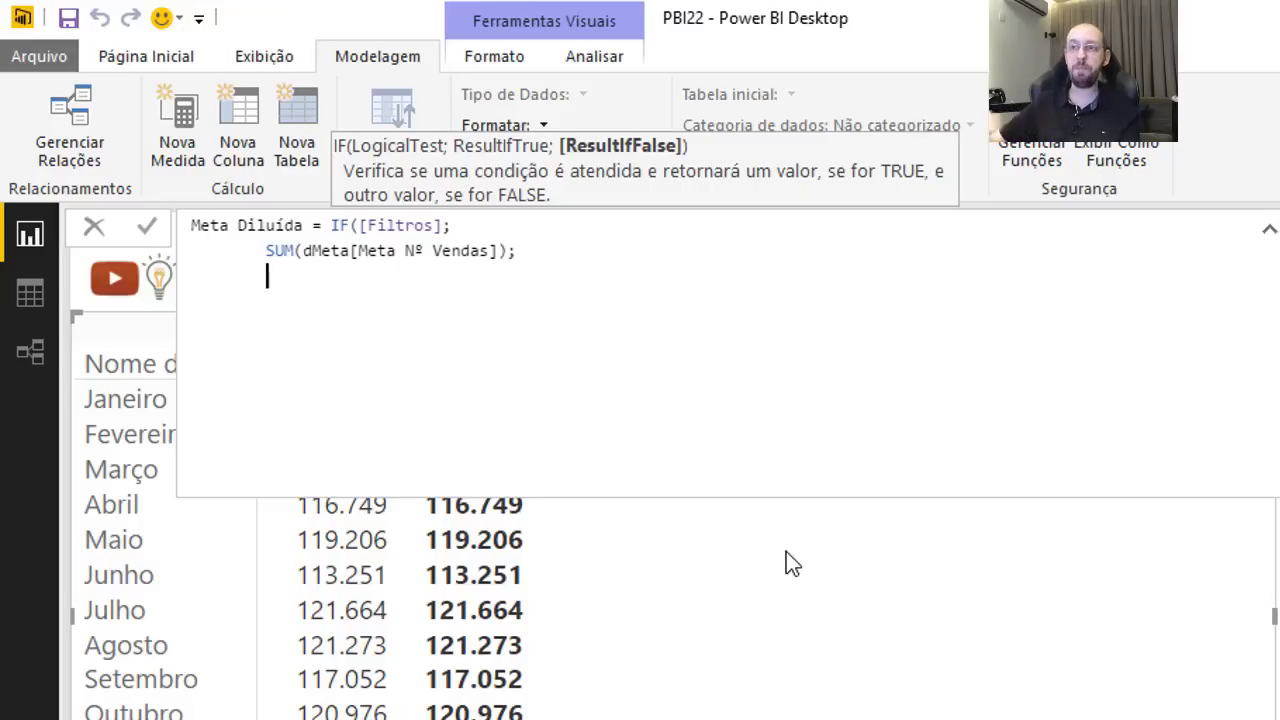
Copy the SUMX monthly working-days expression from Notepad into the Power BI measure as the start of the IF function's false result.
key("alt+Tab")
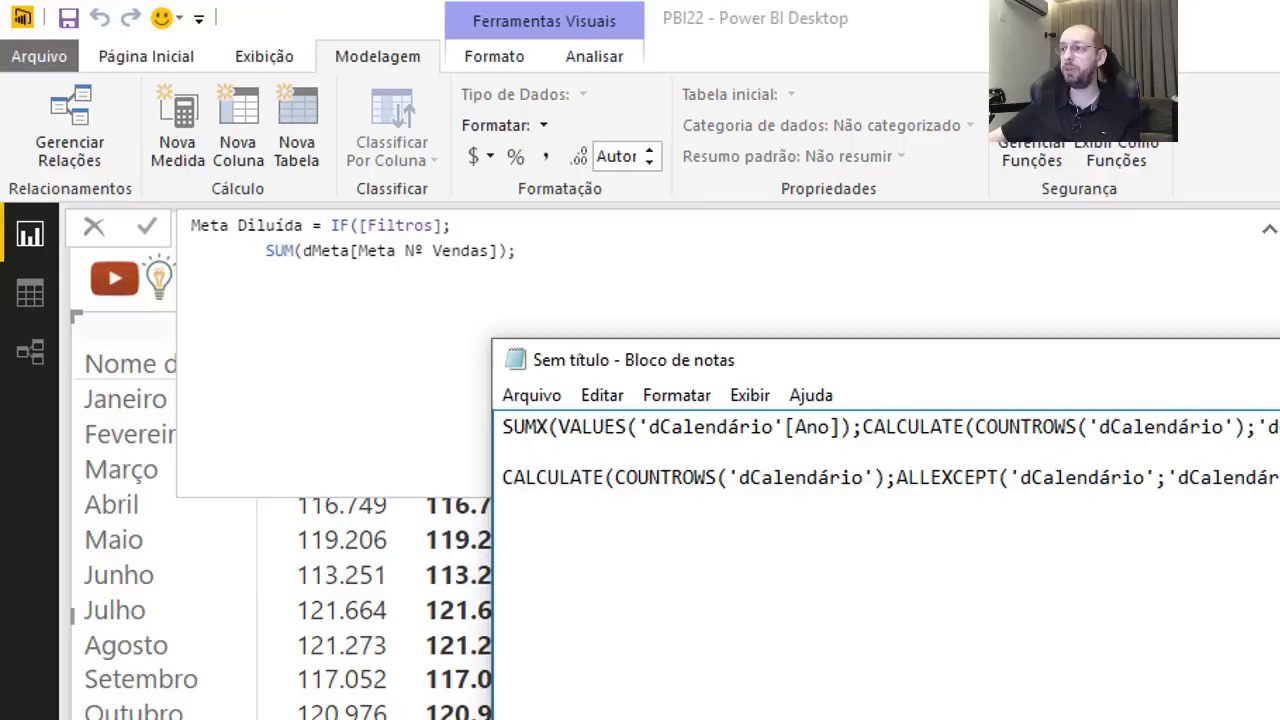
left_click_drag(1131, 447, 480, 414)
left_click(330, 338)
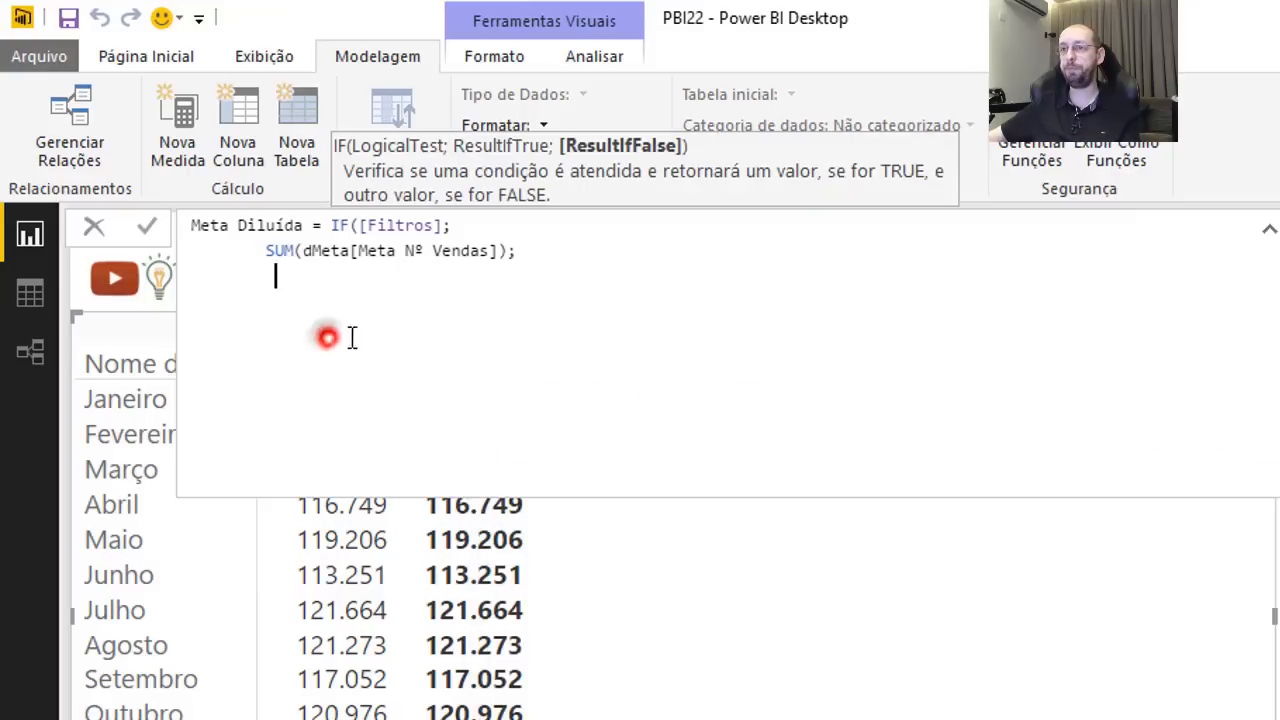
type("SUMX(VALUES('dCalendário'[Ano]);CALCULATE(COUNTROWS('dCalendário');'dCalendário'[Dia útil]=true)")
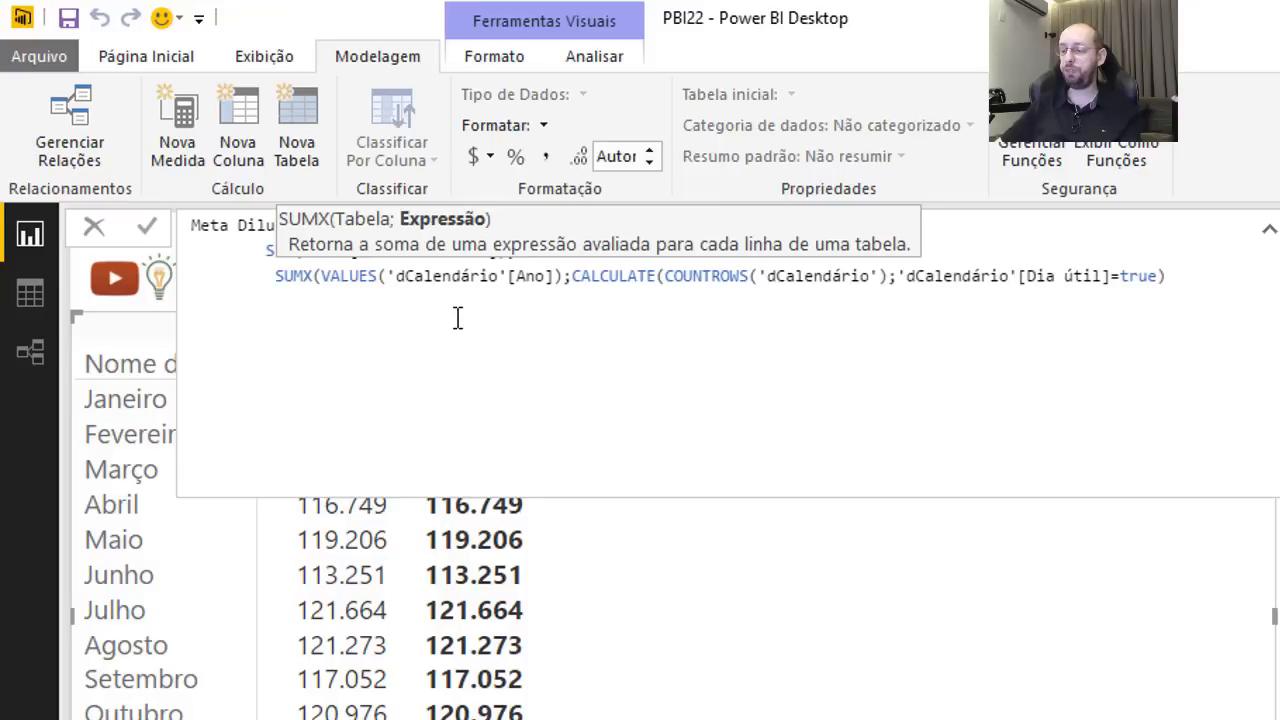
Add a division sign on its own line, followed by the CALCULATE yearly working-days expression copied from Notepad on the line below.
type("/")
key("Return")
key("BackSpace")
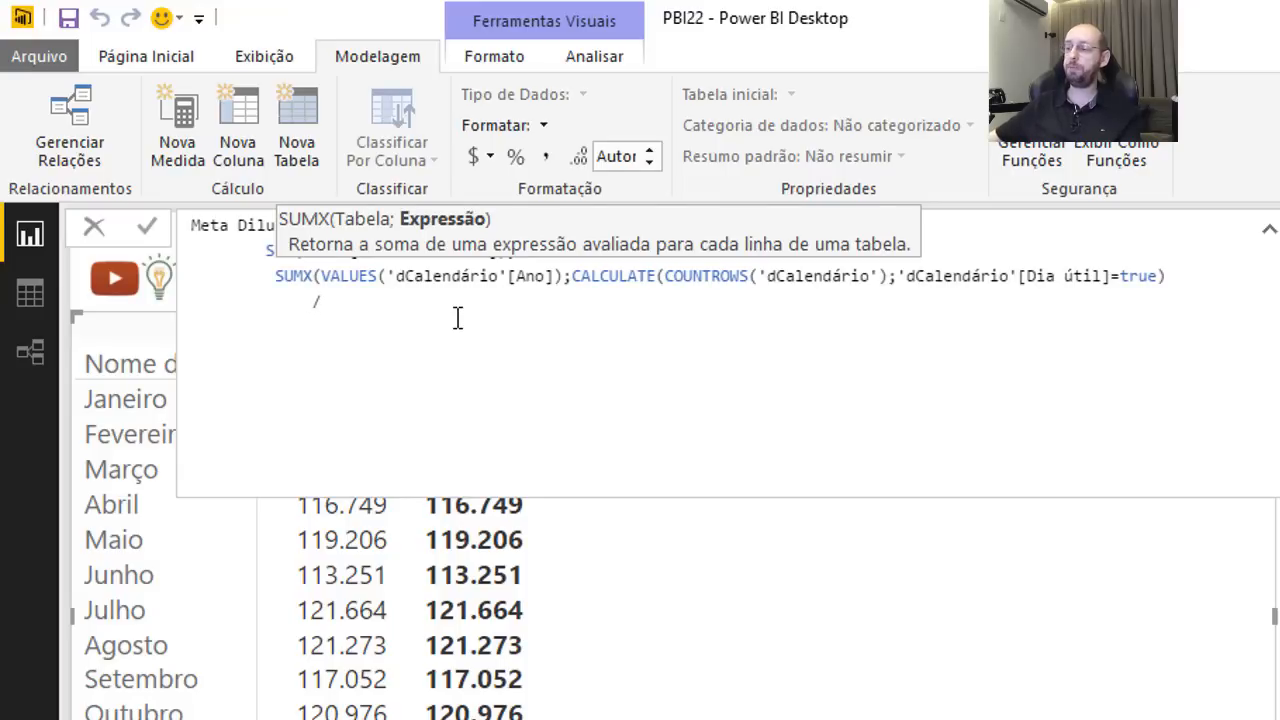
key("BackSpace")
key("BackSpace")
key("BackSpace")
key("BackSpace")
key("alt+Tab")
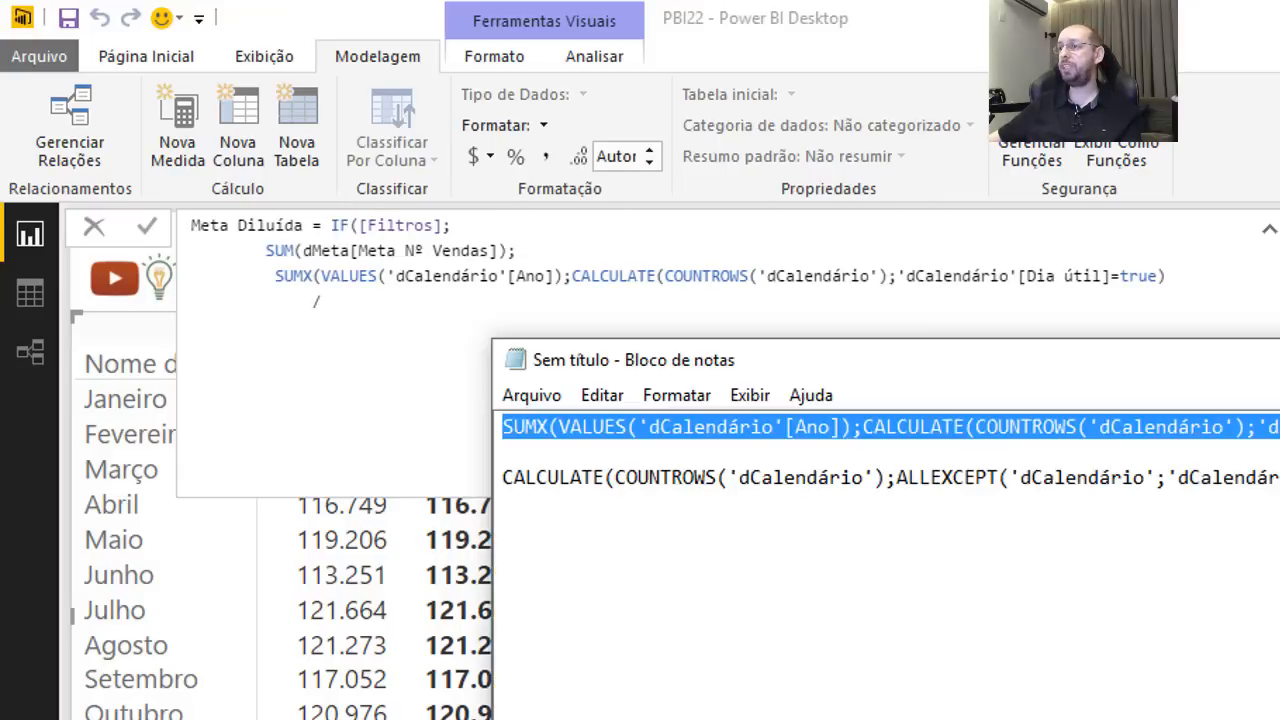
left_click_drag(1270, 477, 503, 477)
left_click(296, 358)
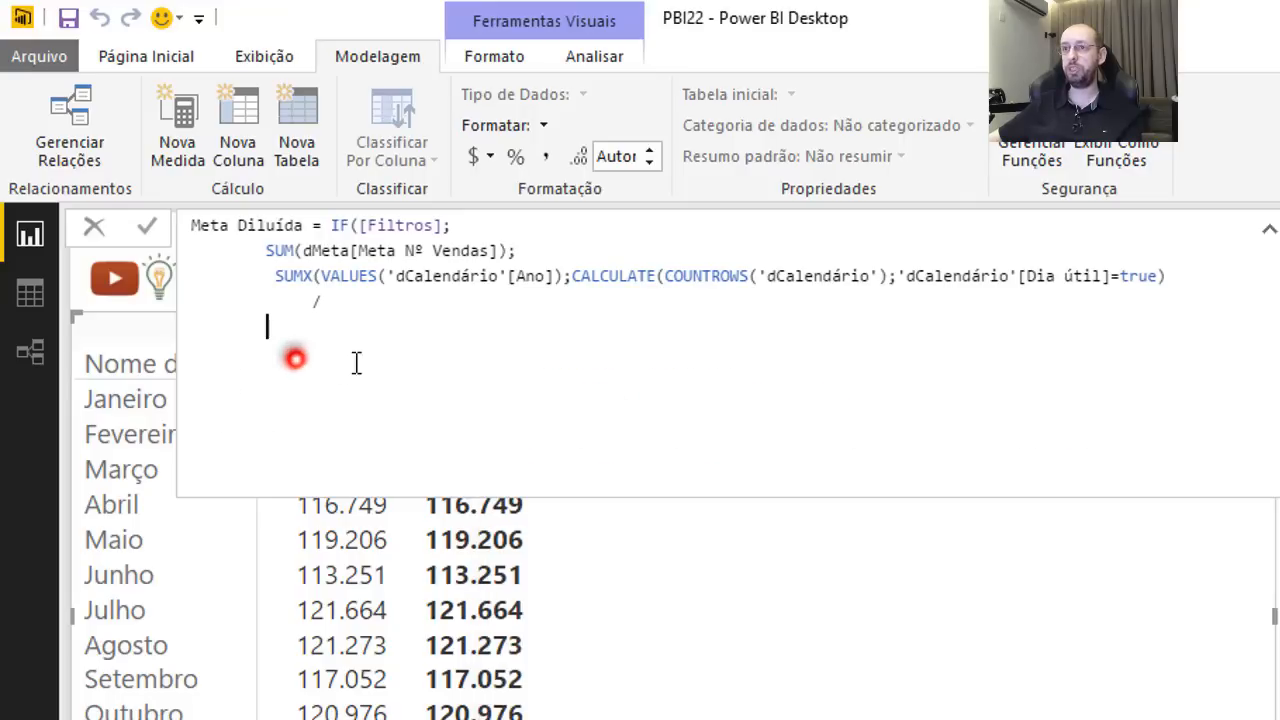
type("CALCULATE(COUNTROWS('dCalendário');ALLEXCEPT('dCalendário';'dCalendário'[Ano]);'dCalendário'[Dia útil]=true)")
left_click(262, 266)
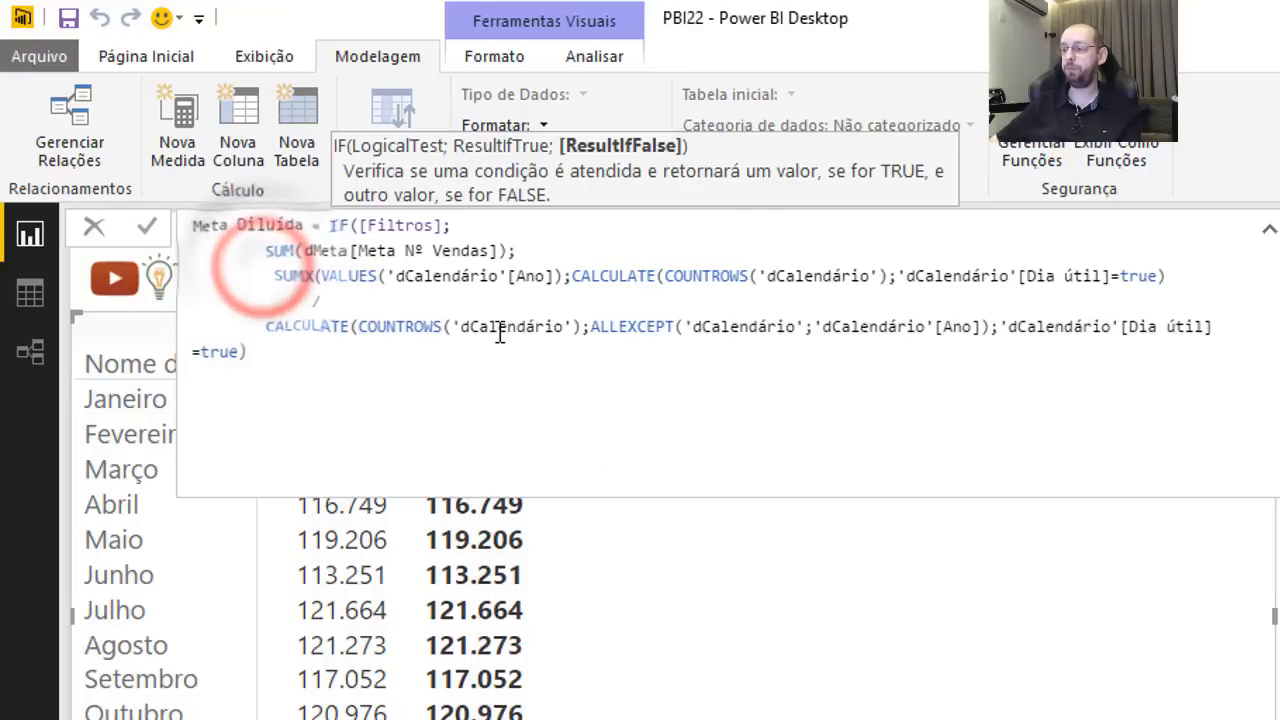
Align the SUMX line with the other formula lines and add a multiplication sign on its own line after the yearly working-days expression.
key("Delete")
key("Down")
key("Down")
key("End")
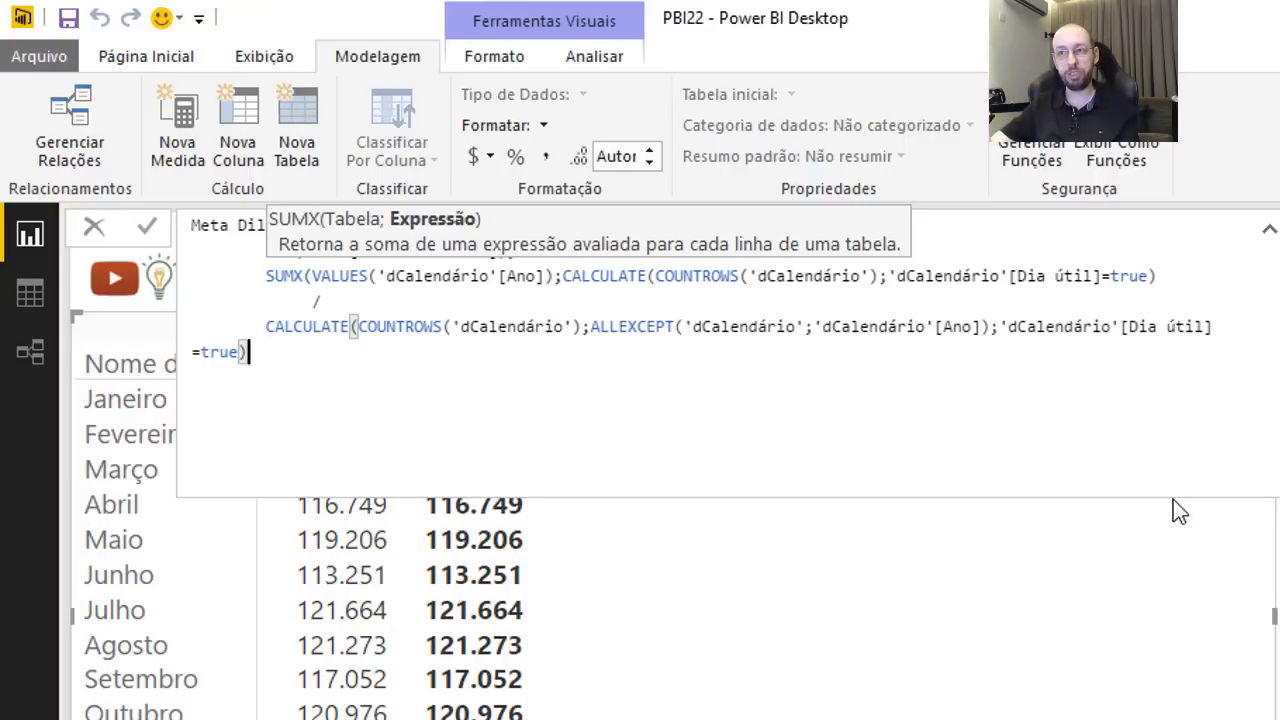
key("shift+Return")
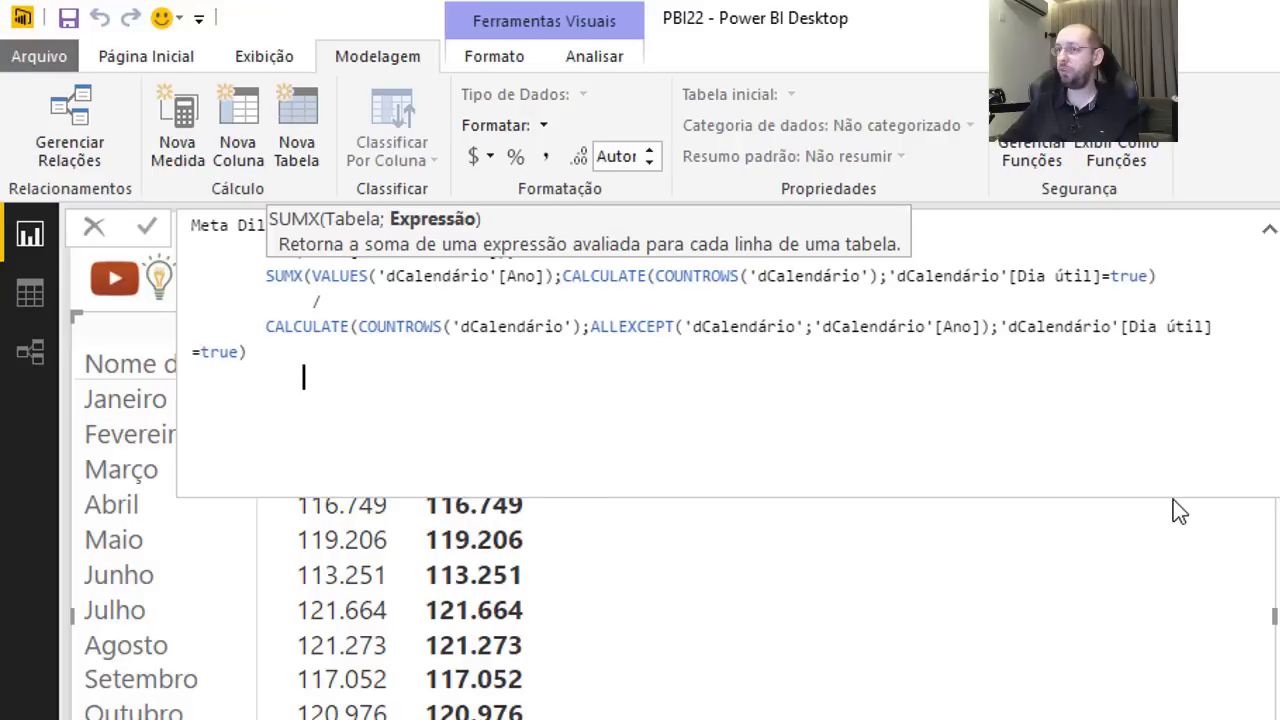
type("*")
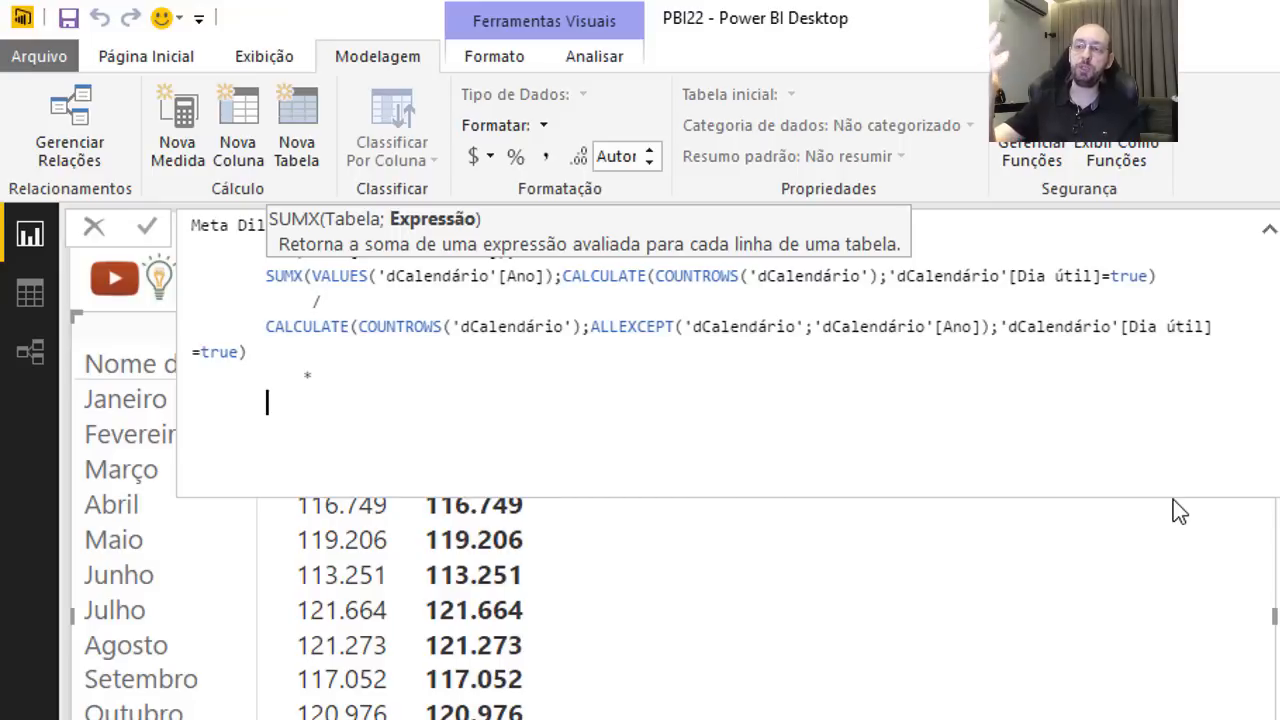
Enter CALCULATE(SUM(dMeta[Meta Nº Vendas]); on the line below the multiplication sign.
type("cal")
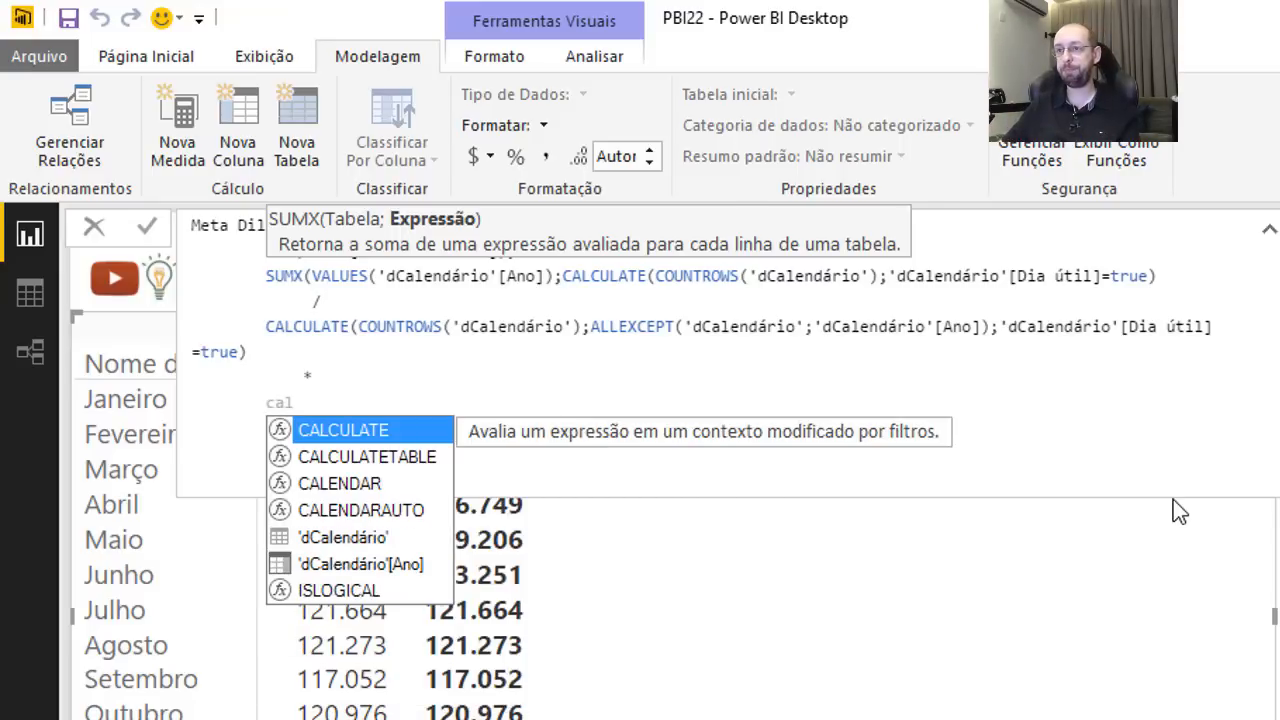
key("Tab")
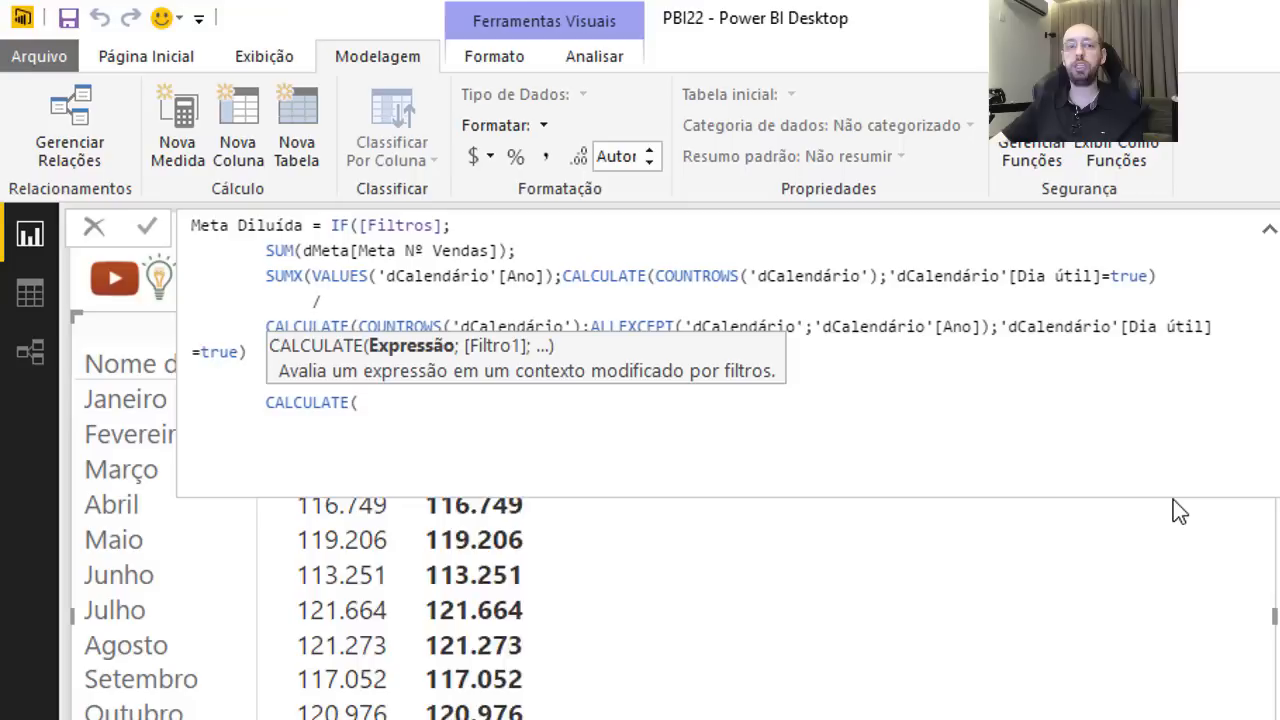
type("sum")
key("Down")
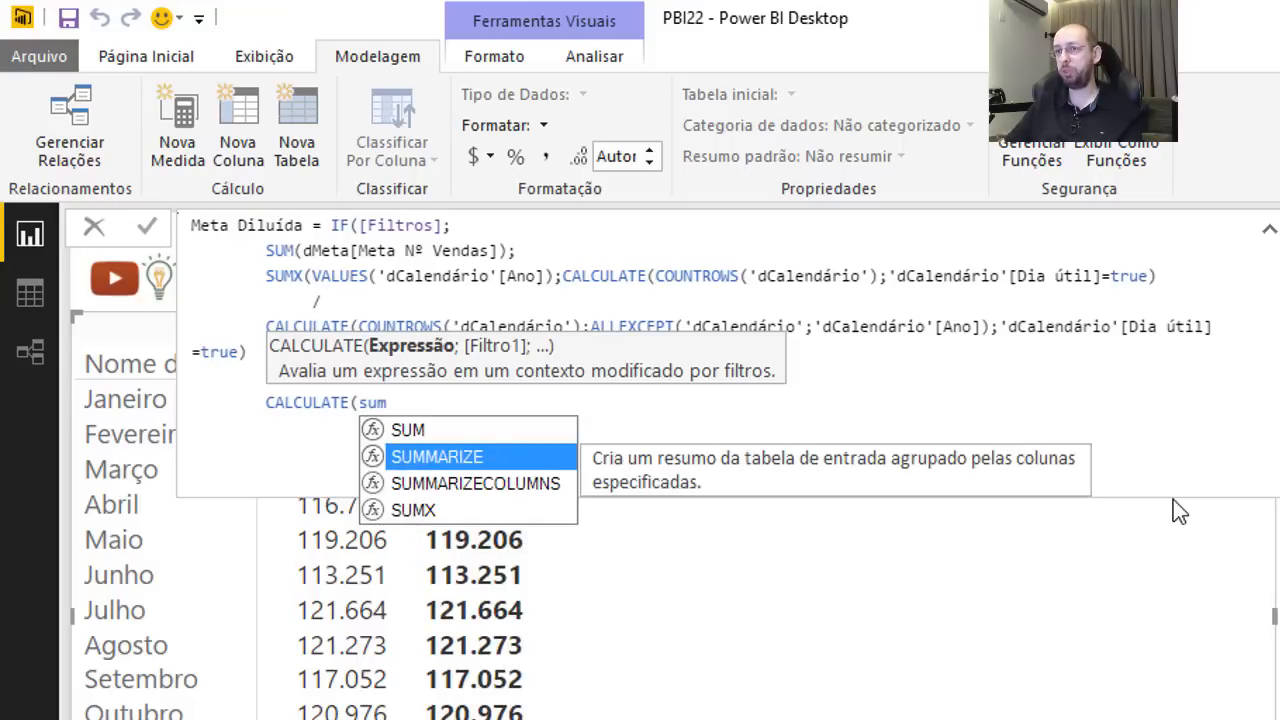
key("Up")
key("Tab")
key("Down")
key("Down")
key("Down")
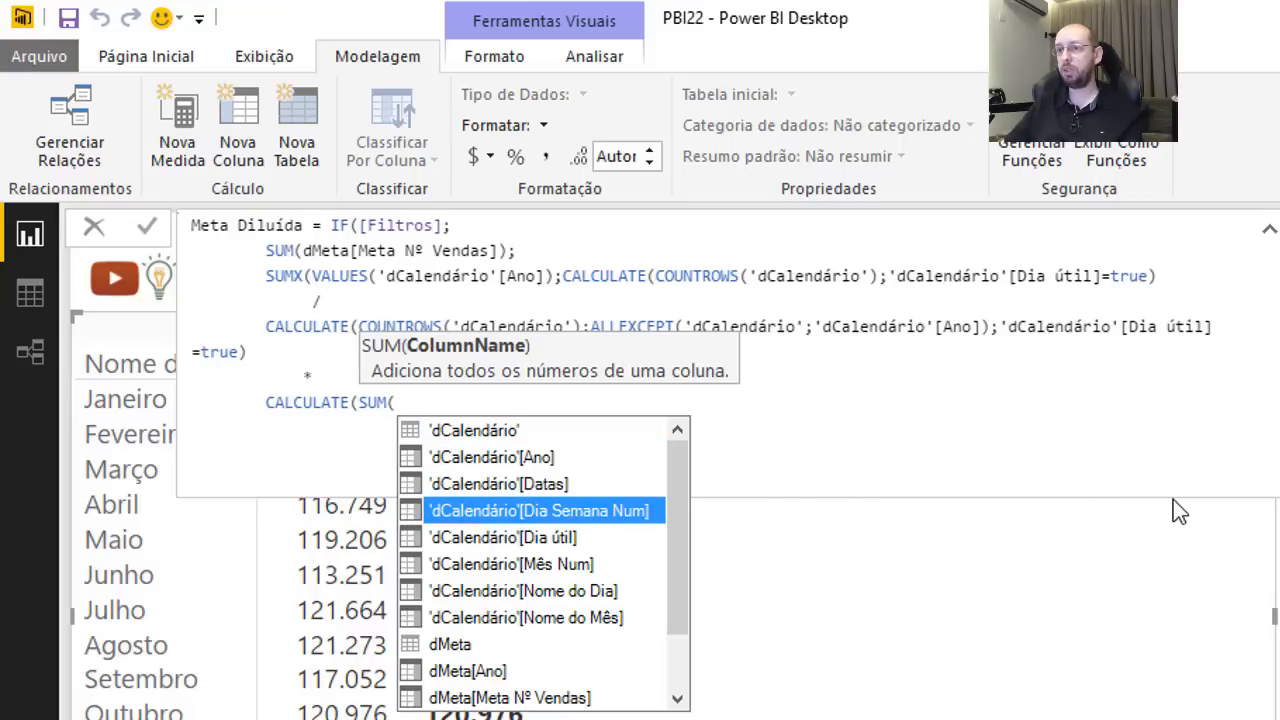
type("dm")
key("Down")
key("Down")
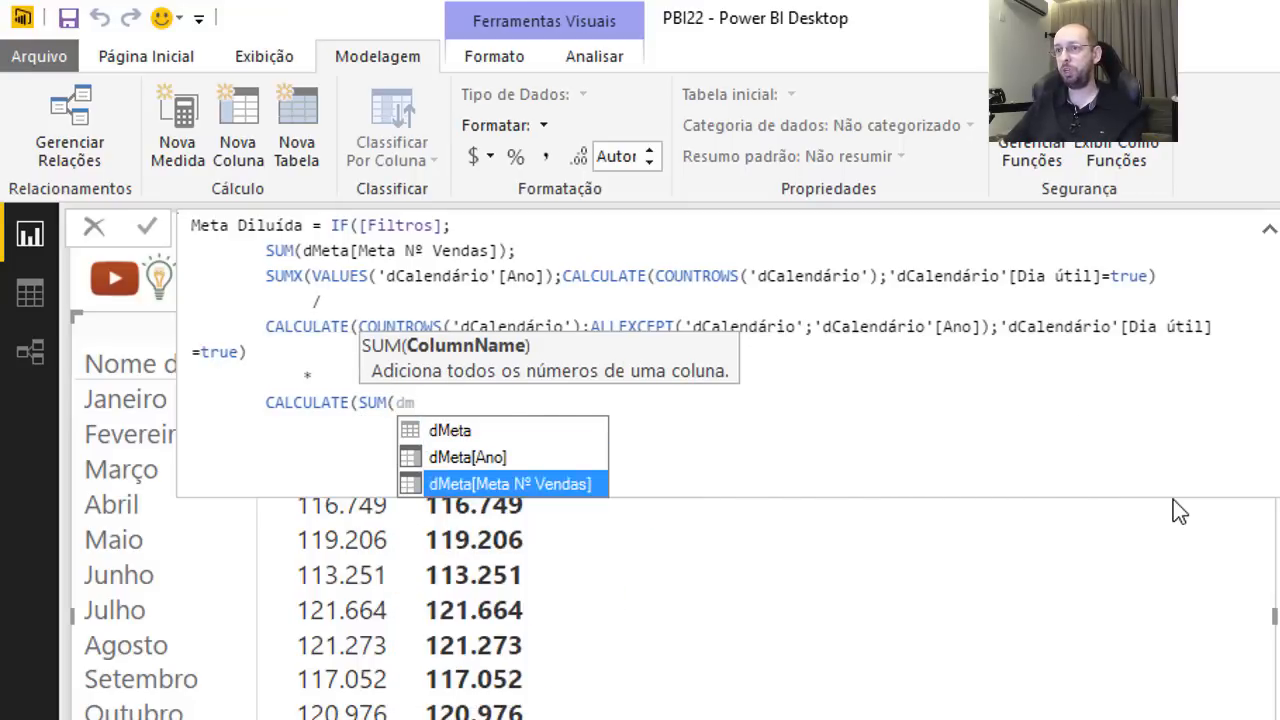
key("Tab")
type(")")
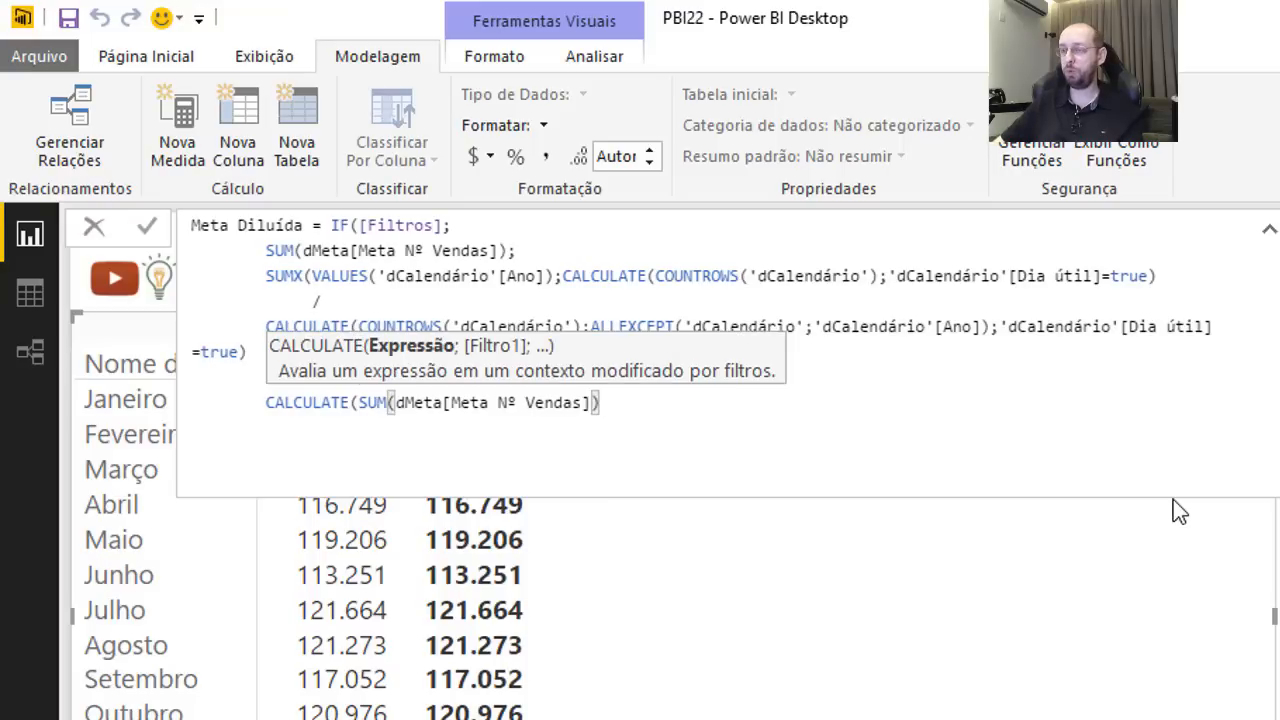
type(";")
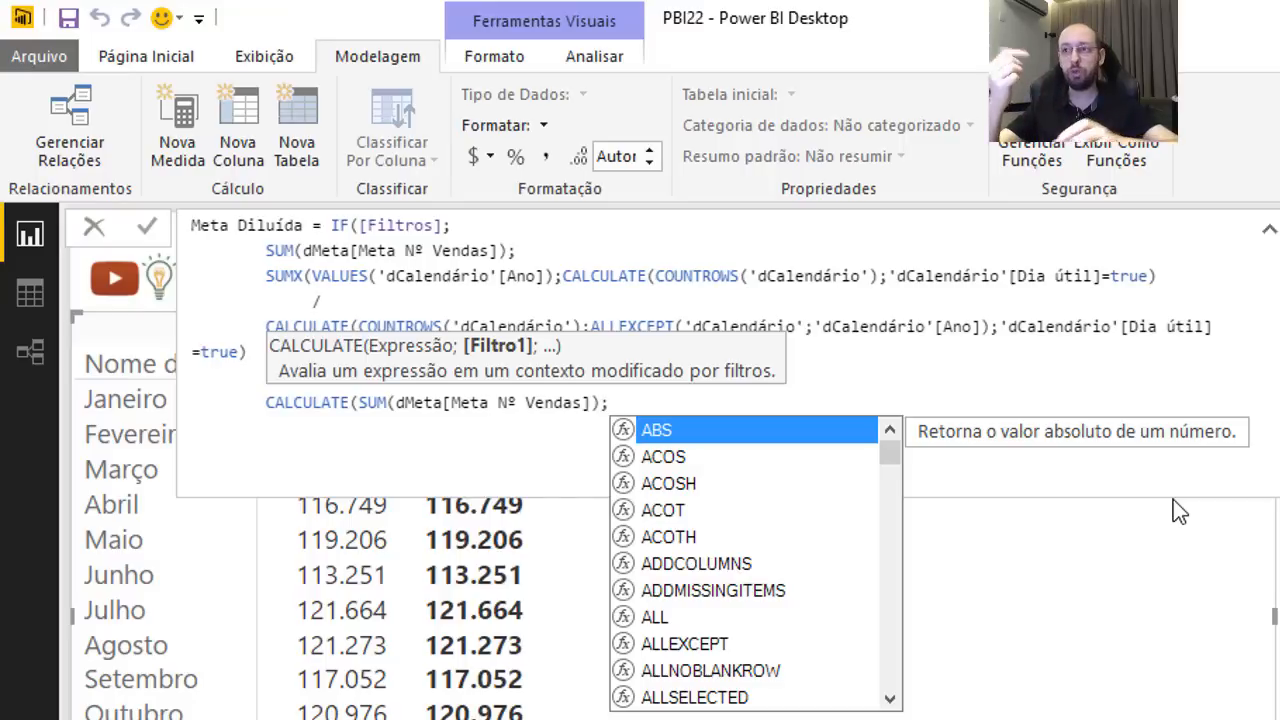
Add FILTER(ALL(dMeta[Ano]); as the filter argument of the last CALCULATE.
type("filt")
key("Tab")
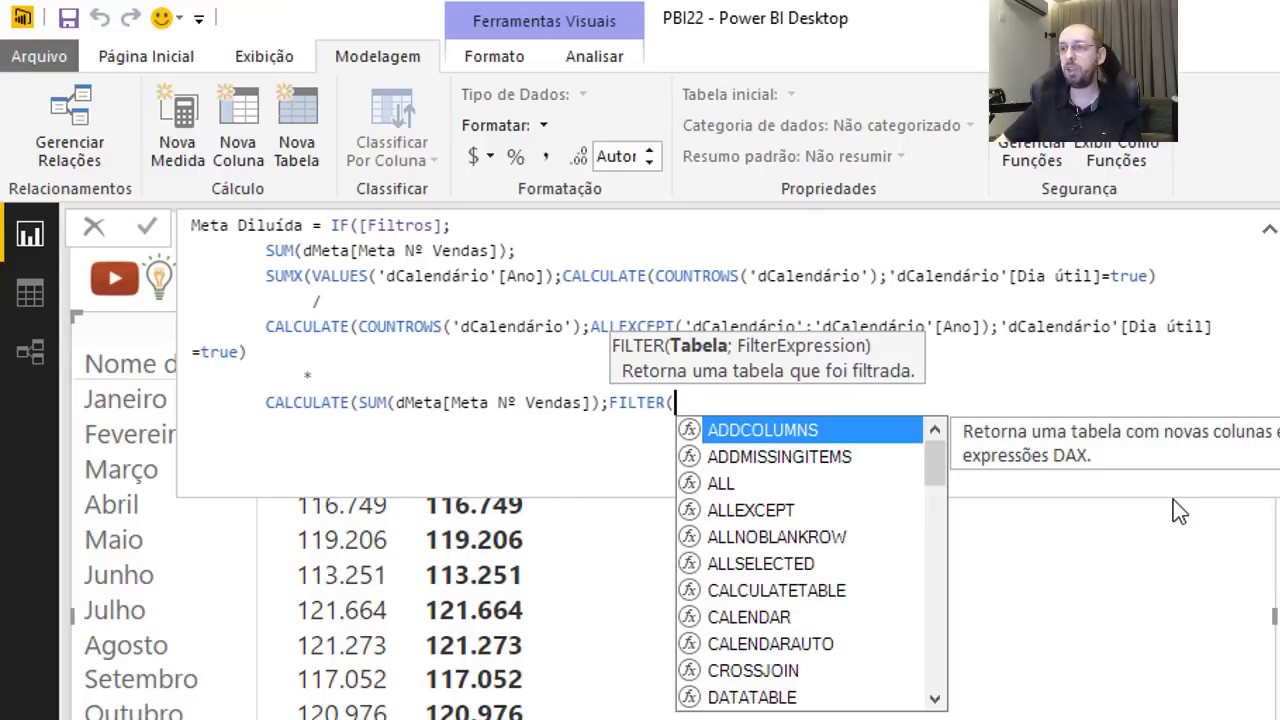
type("al")
key("Tab")
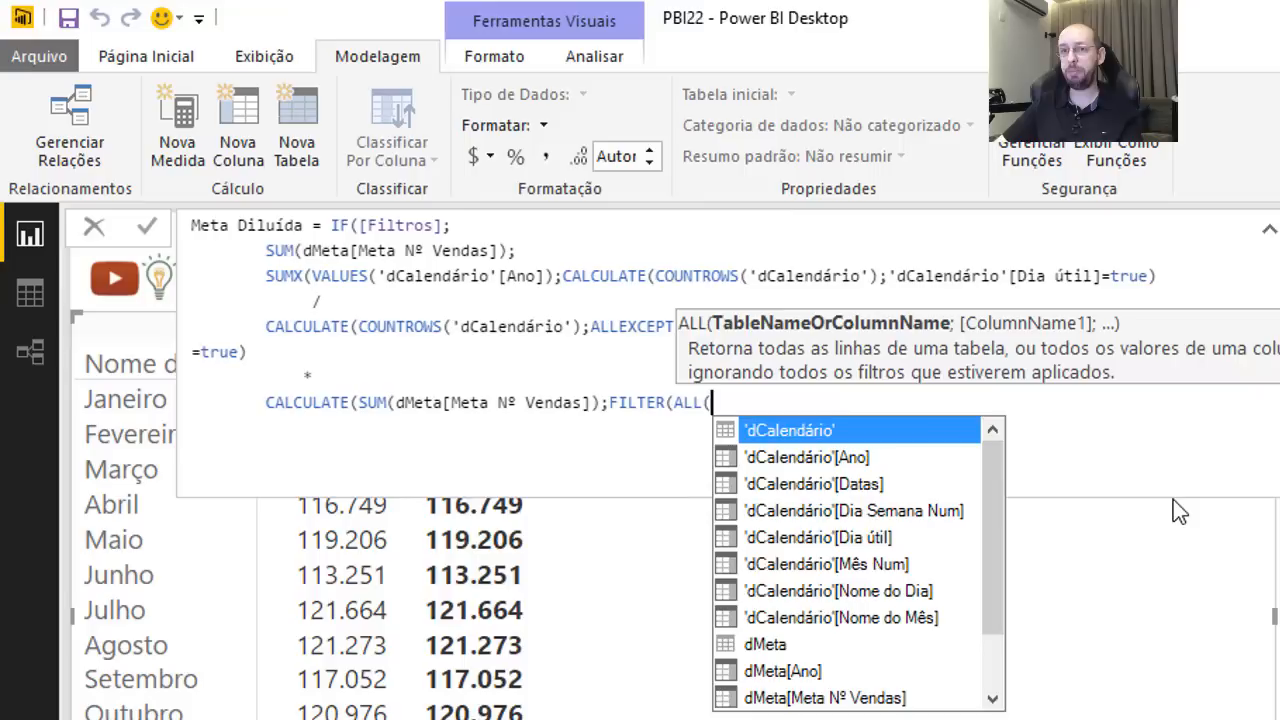
type("dm")
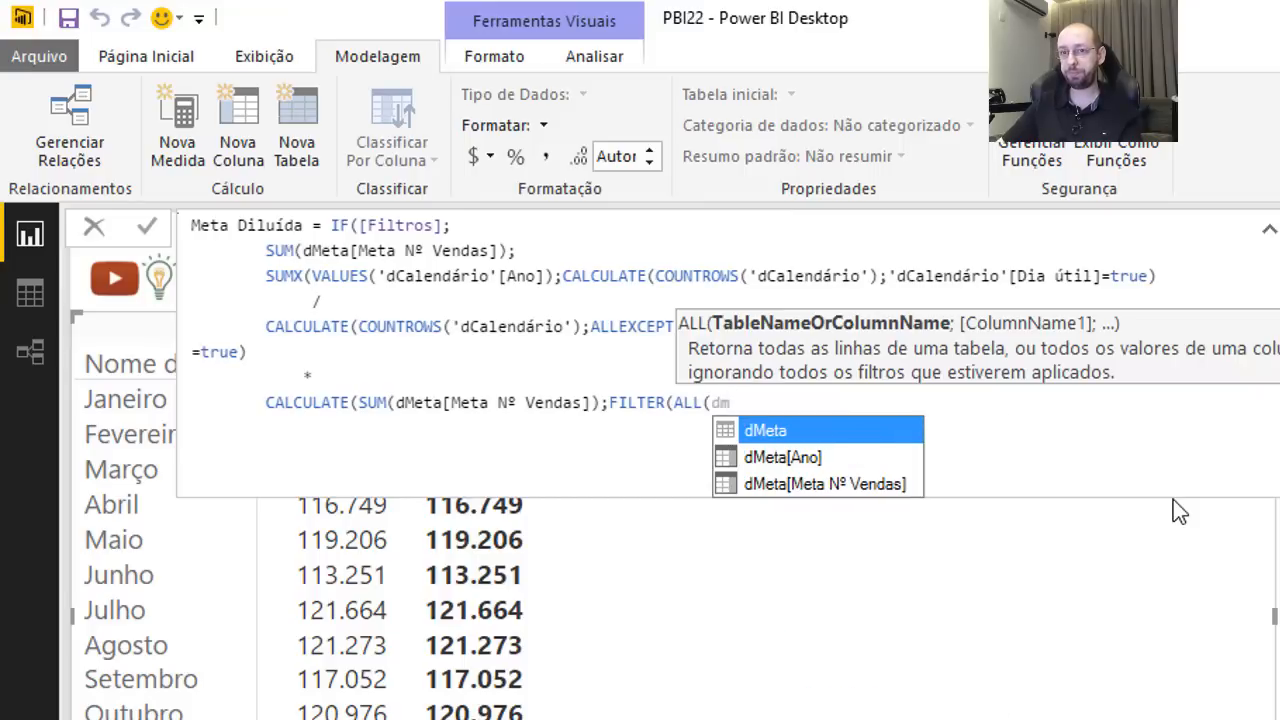
key("Down")
key("Tab")
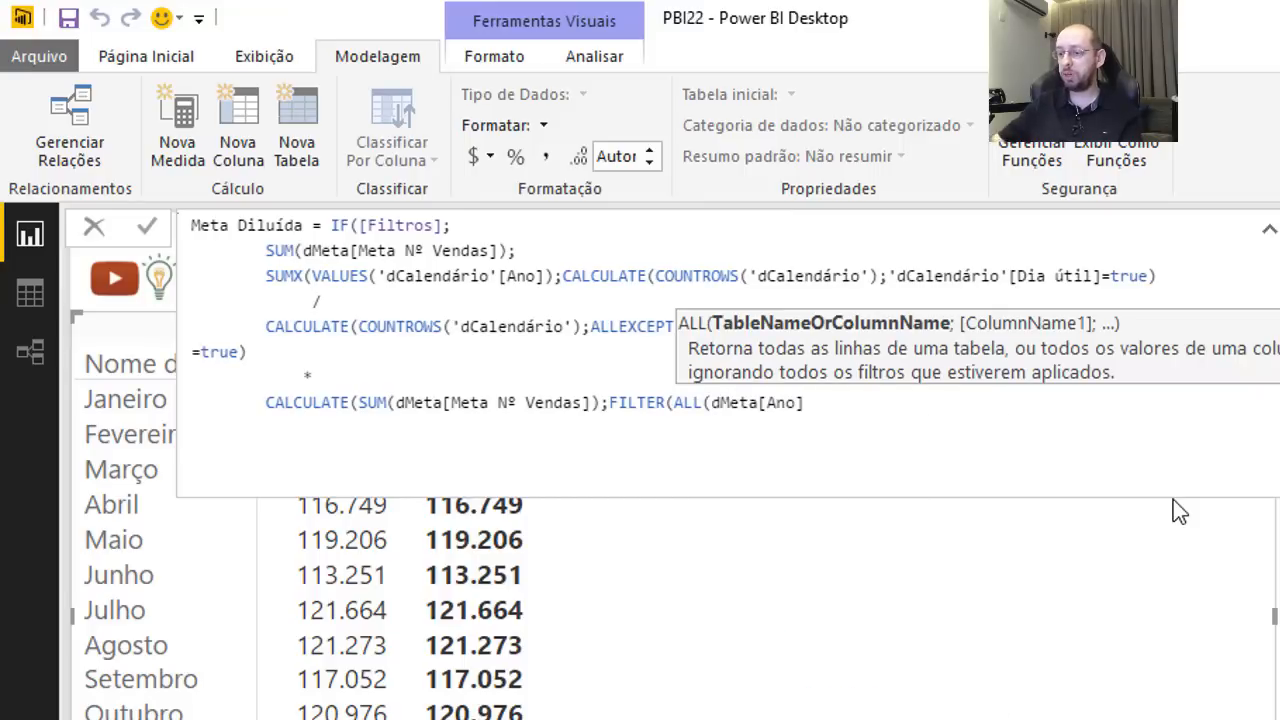
type(")")
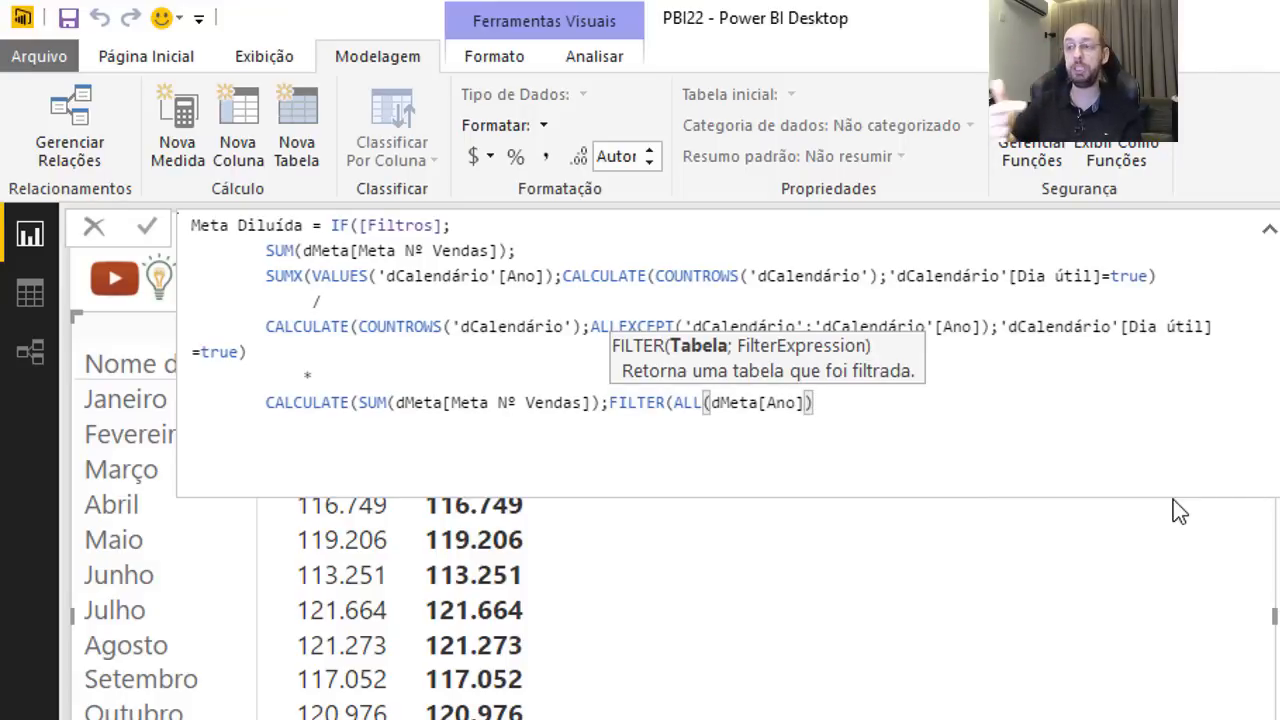
type(";")
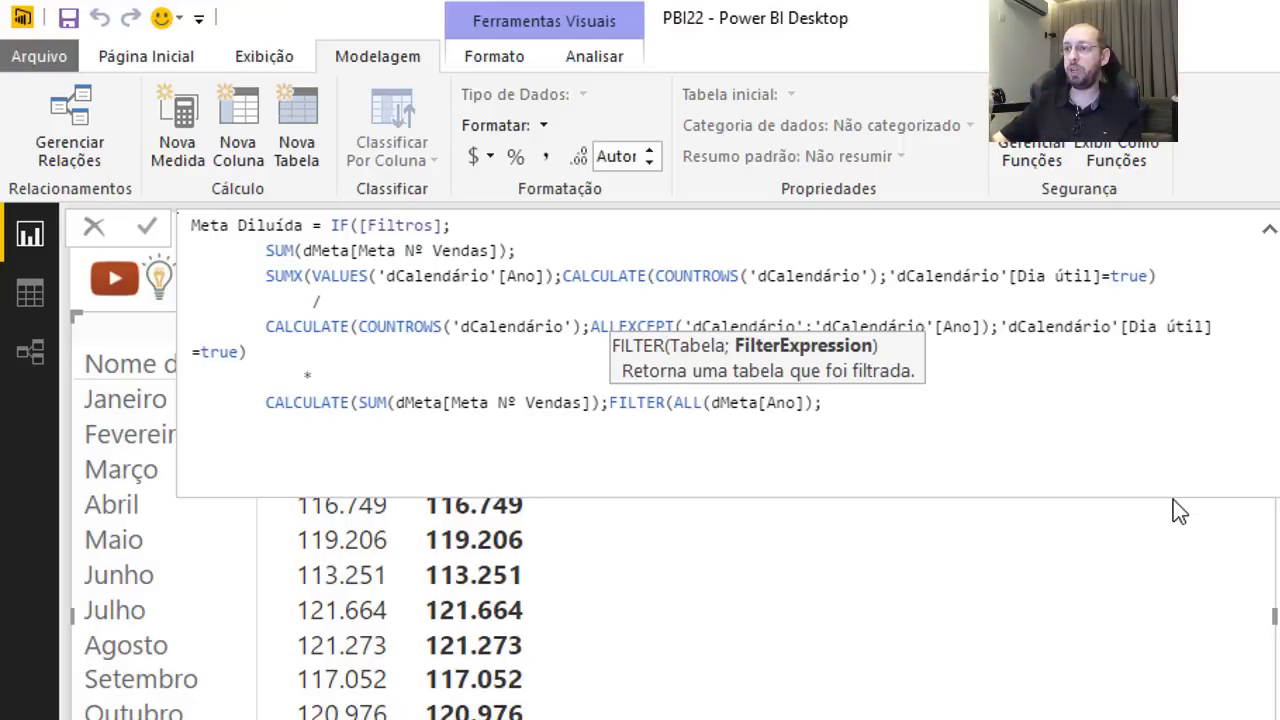
Enter dMeta[Ano]='dCalendário'[Ano] as the filter condition and close all open functions to complete the Meta Diluída formula.
type("dm")
key("Down")
key("Tab")
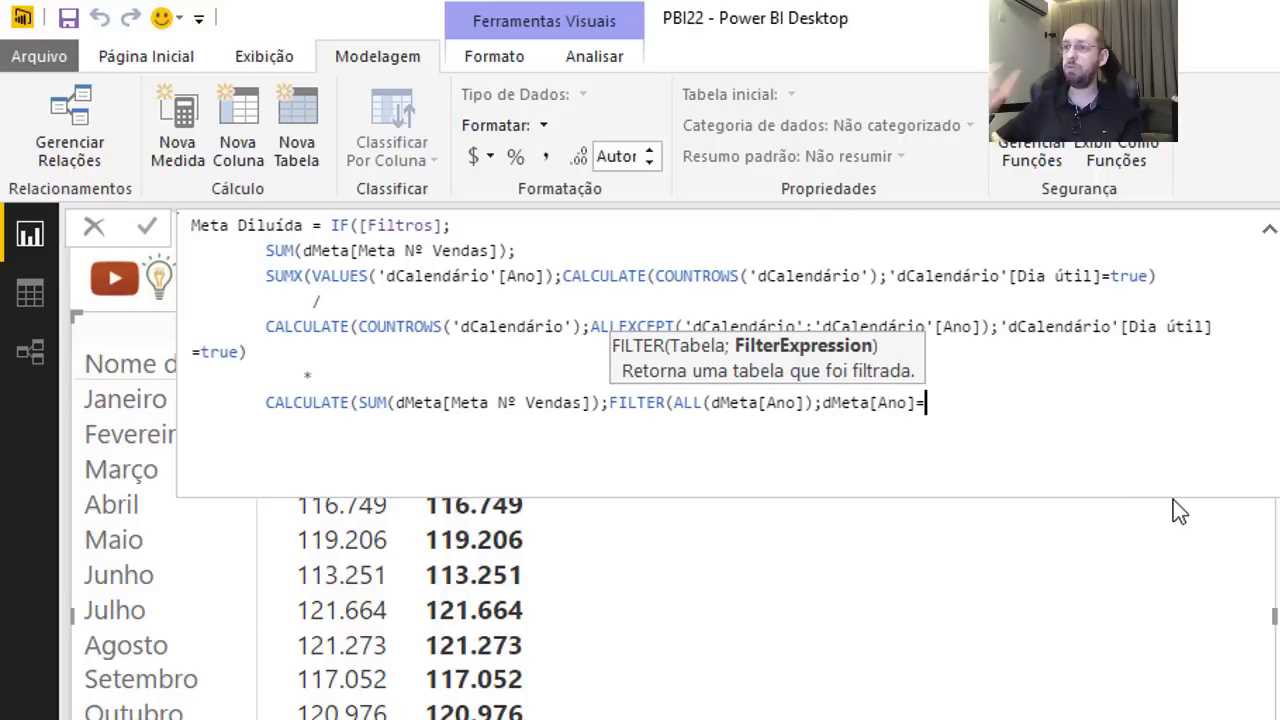
type("dc")
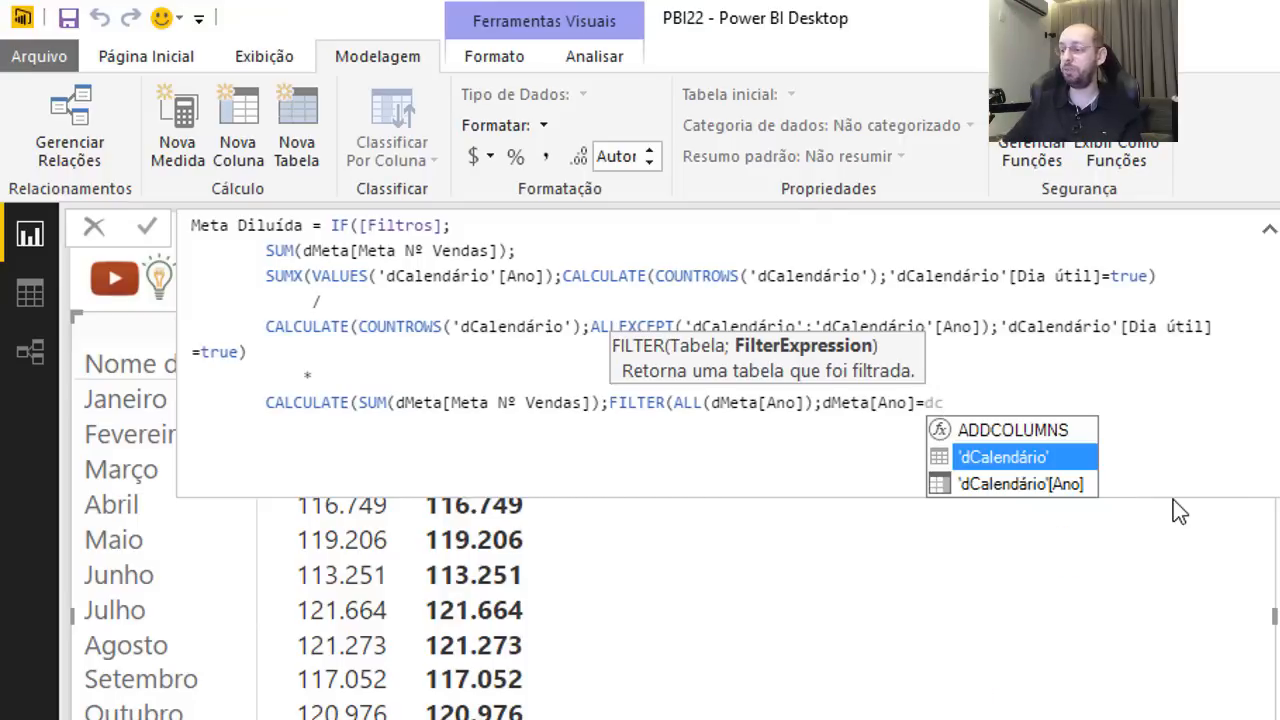
key("Down")
key("Tab")
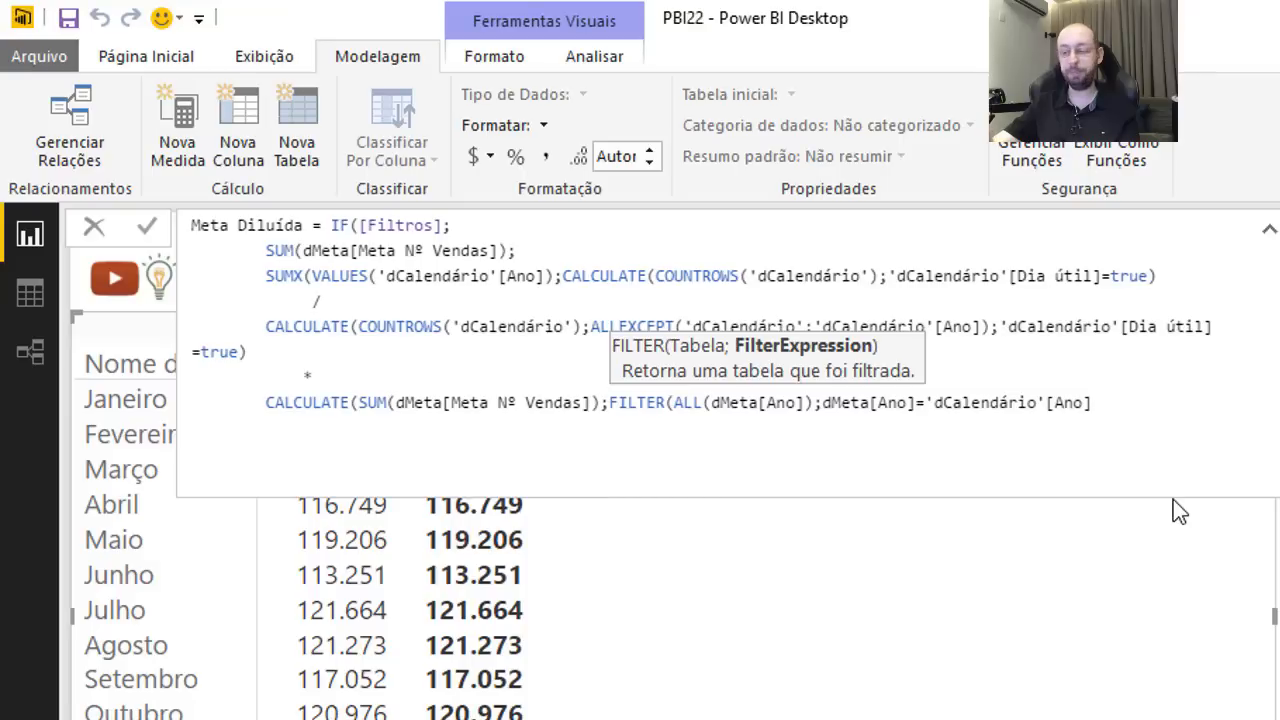
type(")")
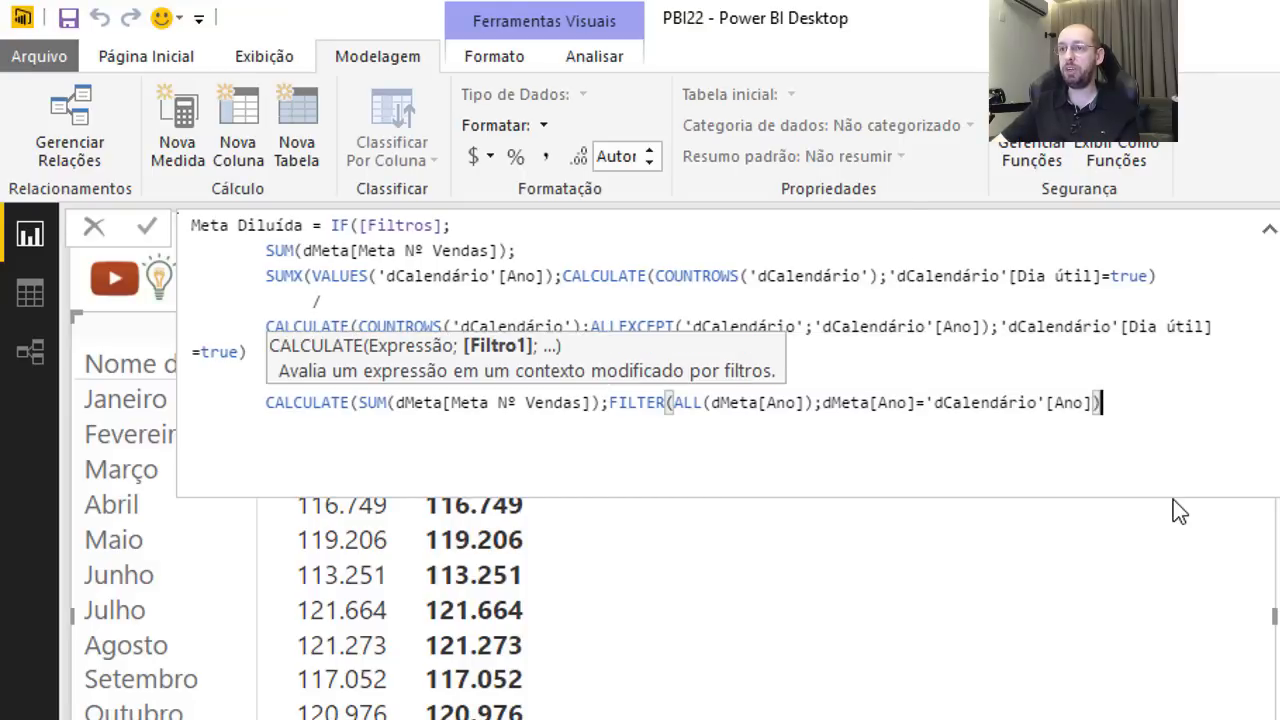
type("))")
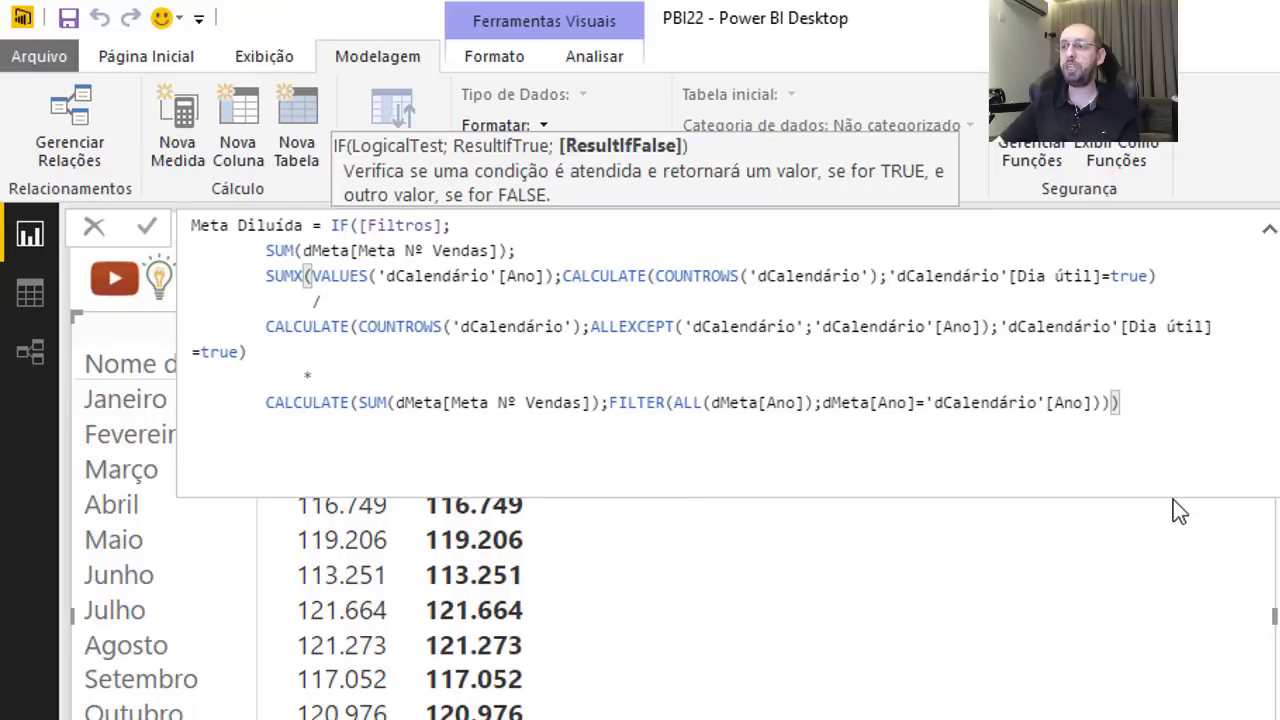
type(")")
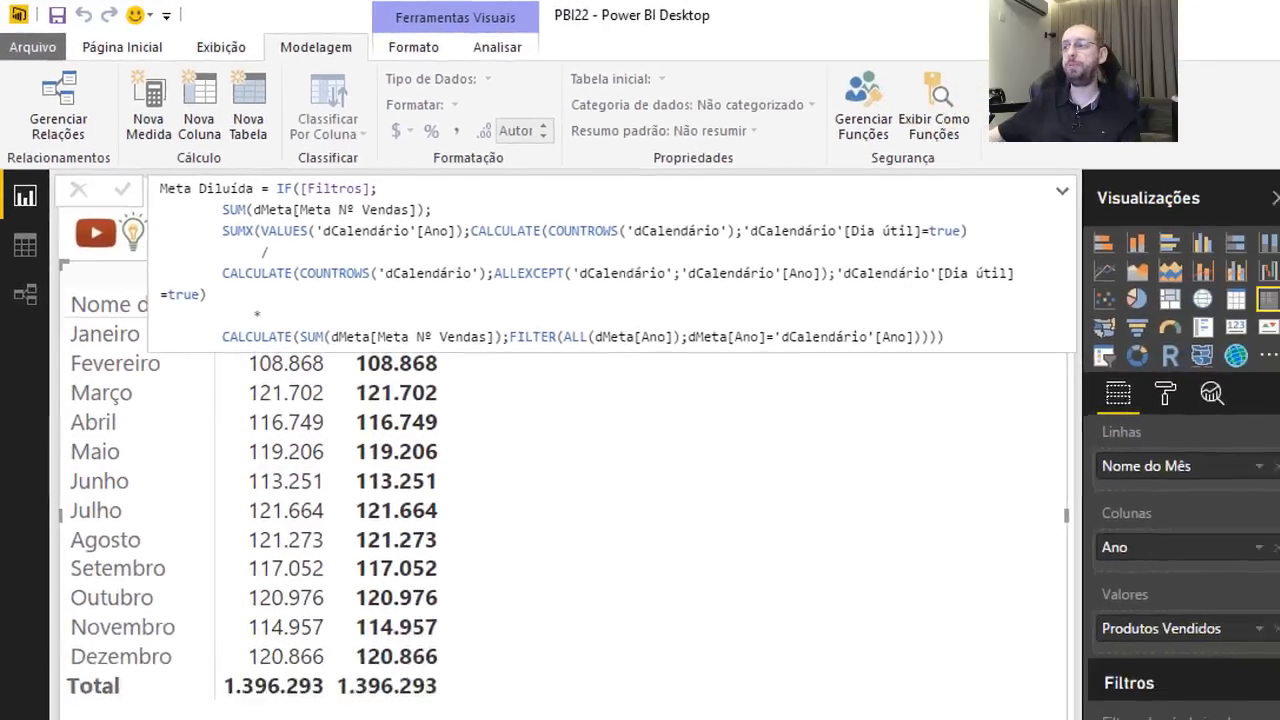
Format the Meta Diluída measure as Número Inteiro with a thousands separator.
left_click(1185, 446)
left_click(1195, 421)
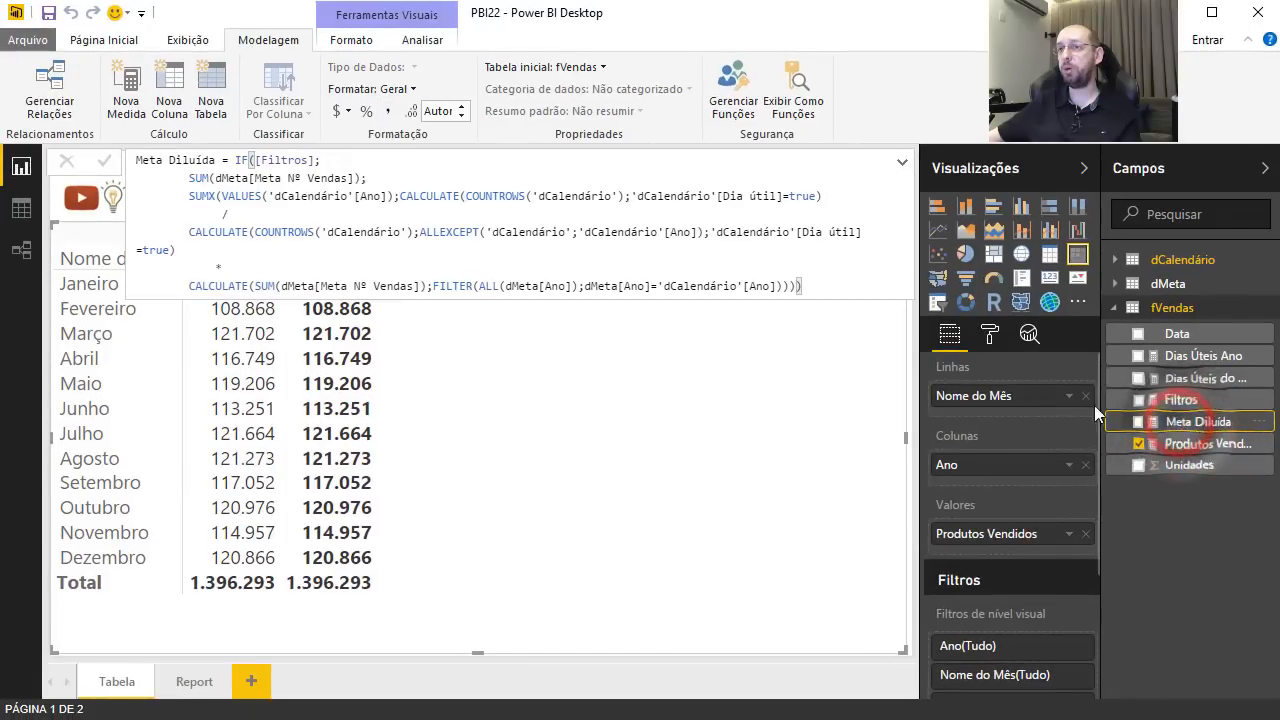
left_click(390, 89)
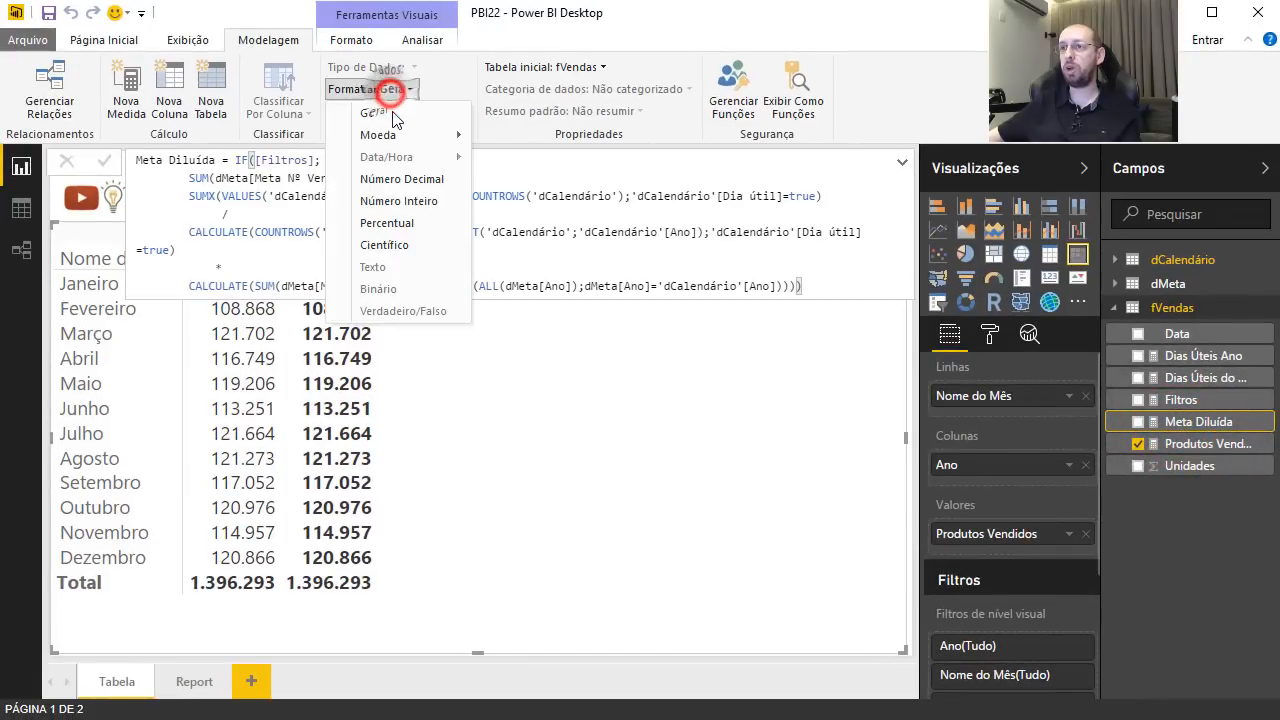
left_click(390, 201)
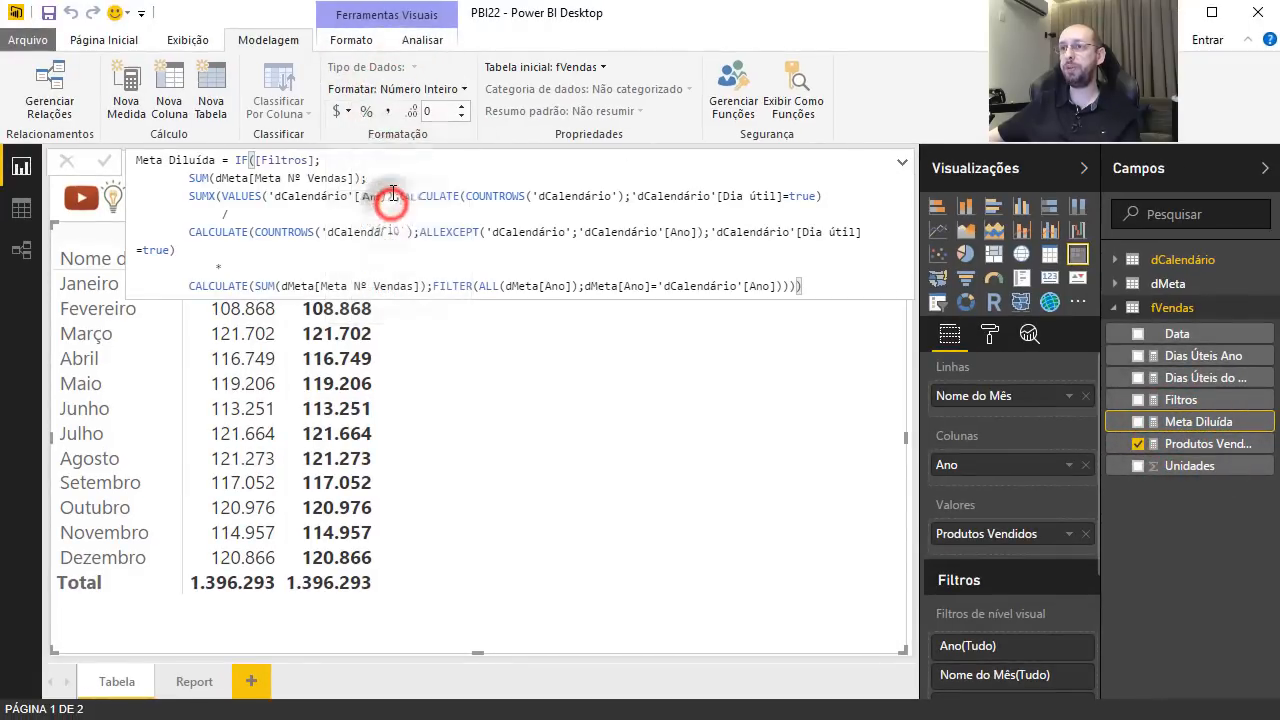
left_click(390, 110)
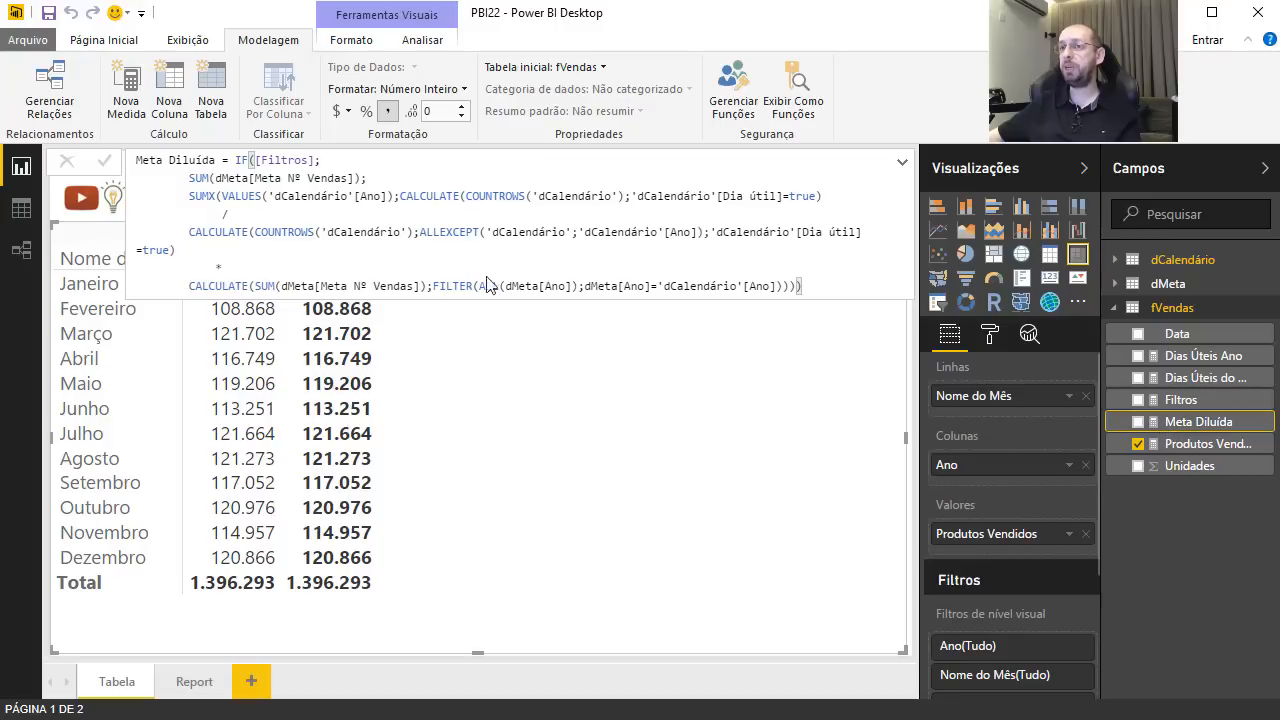
Collapse the expanded formula and add Meta Diluída to the matrix values below Produtos Vendidos.
left_click(902, 162)
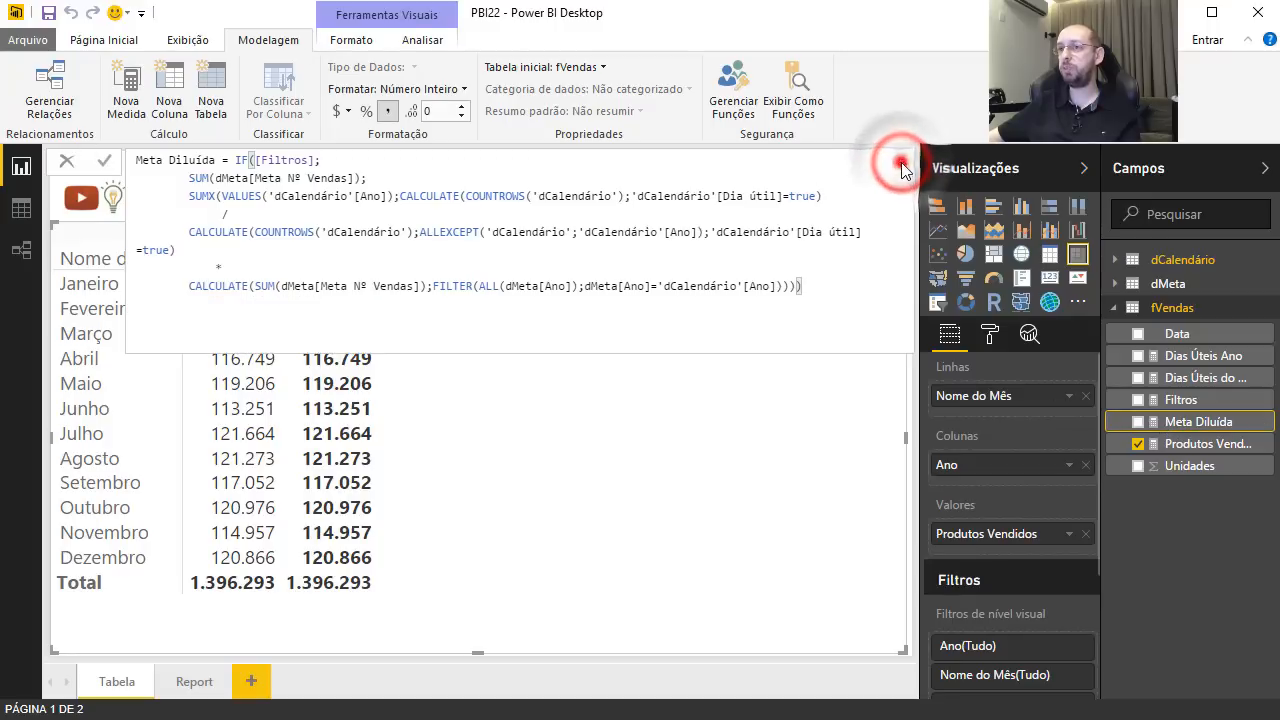
left_click(229, 232)
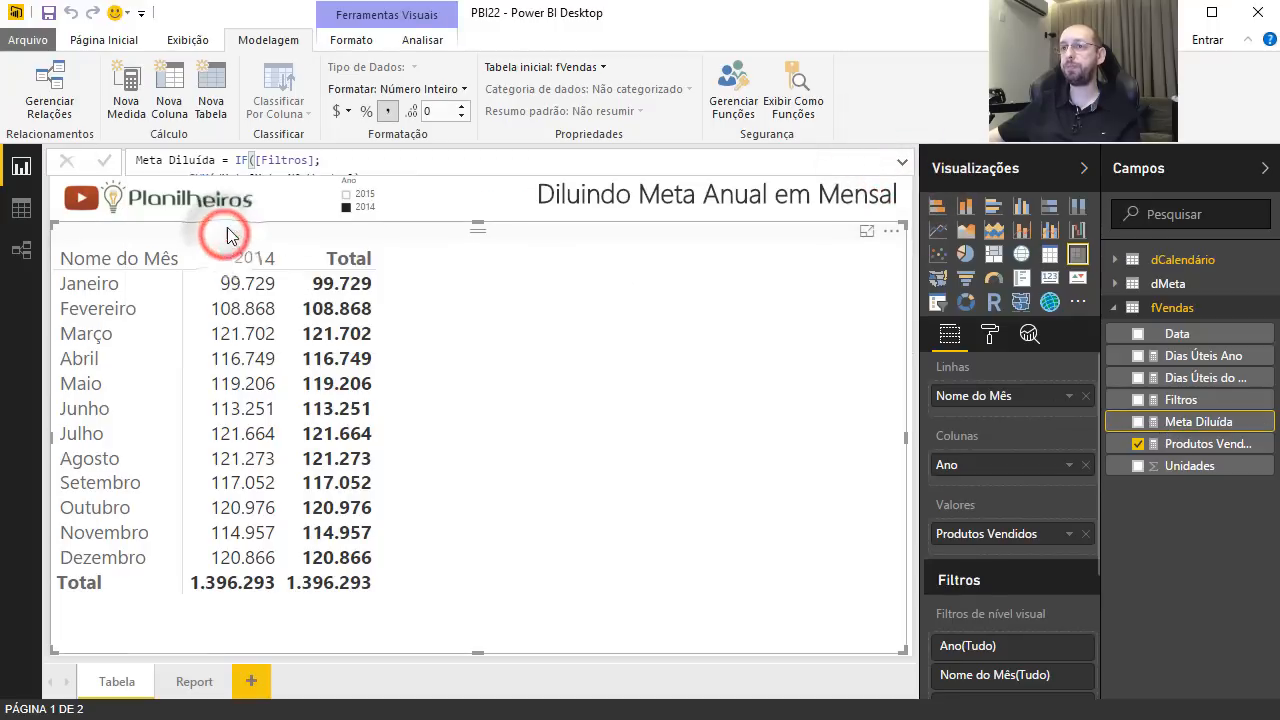
left_click(423, 204)
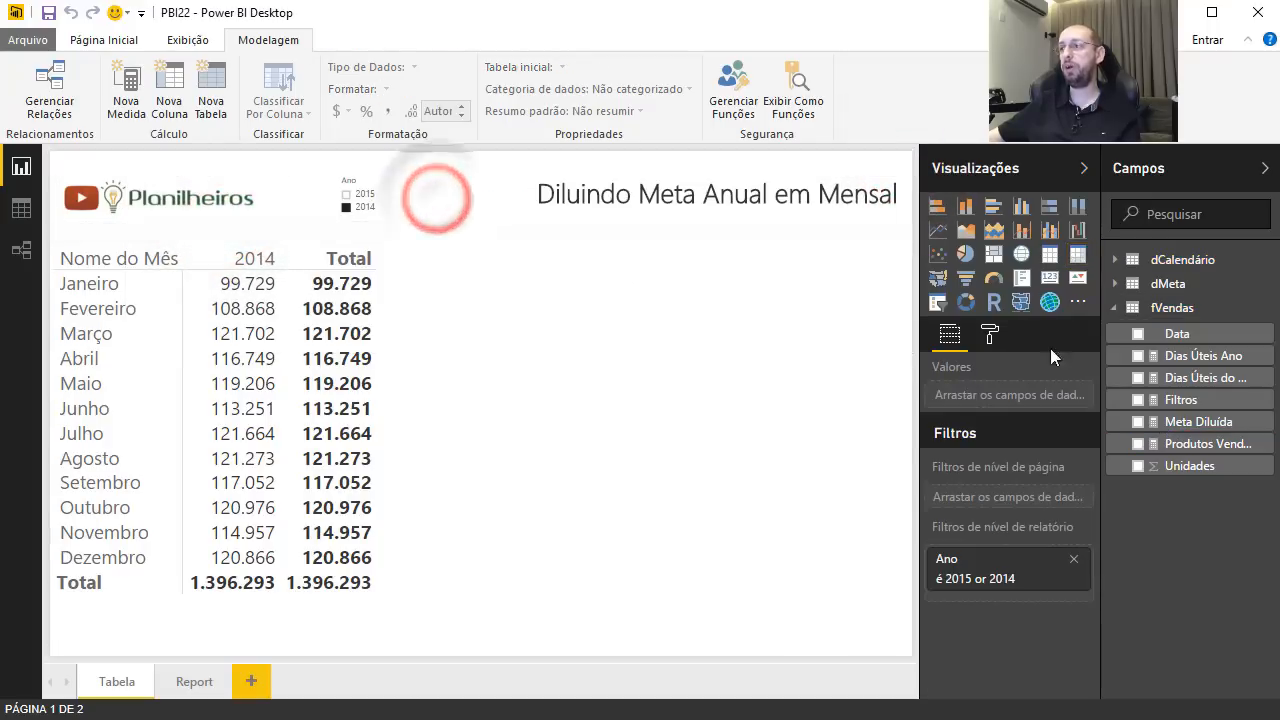
left_click(437, 303)
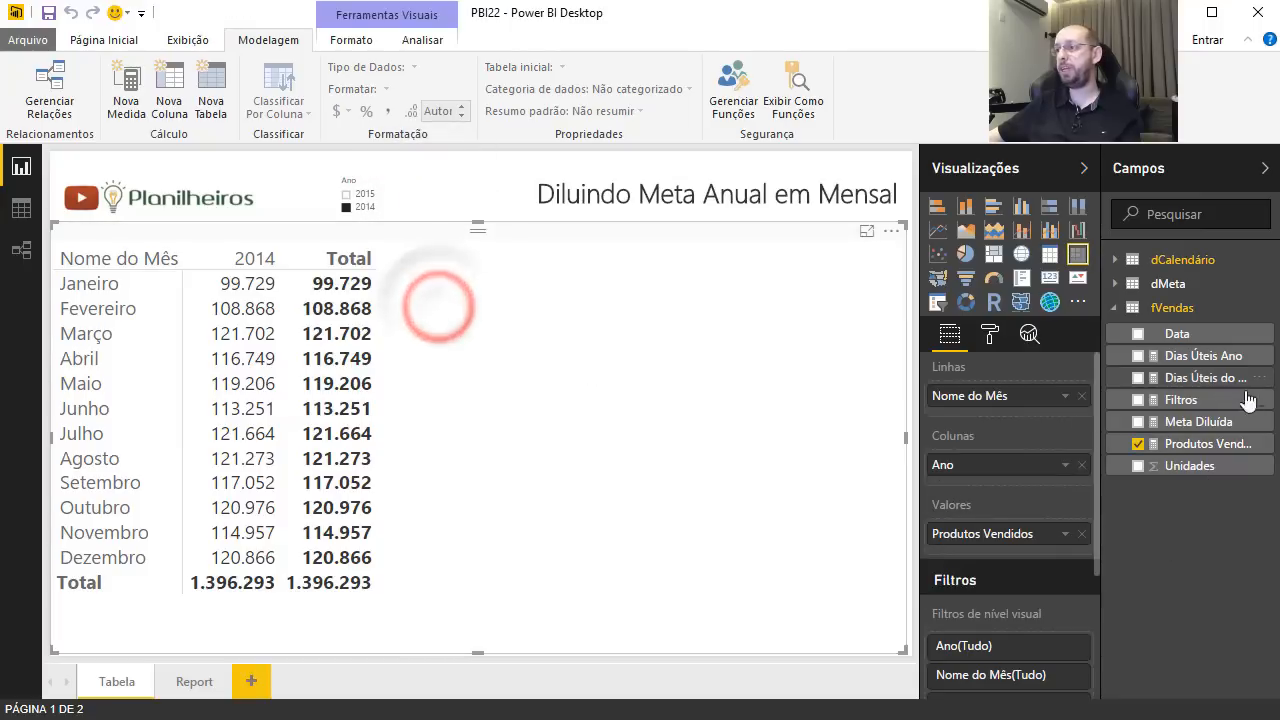
left_click_drag(1199, 424, 1000, 548)
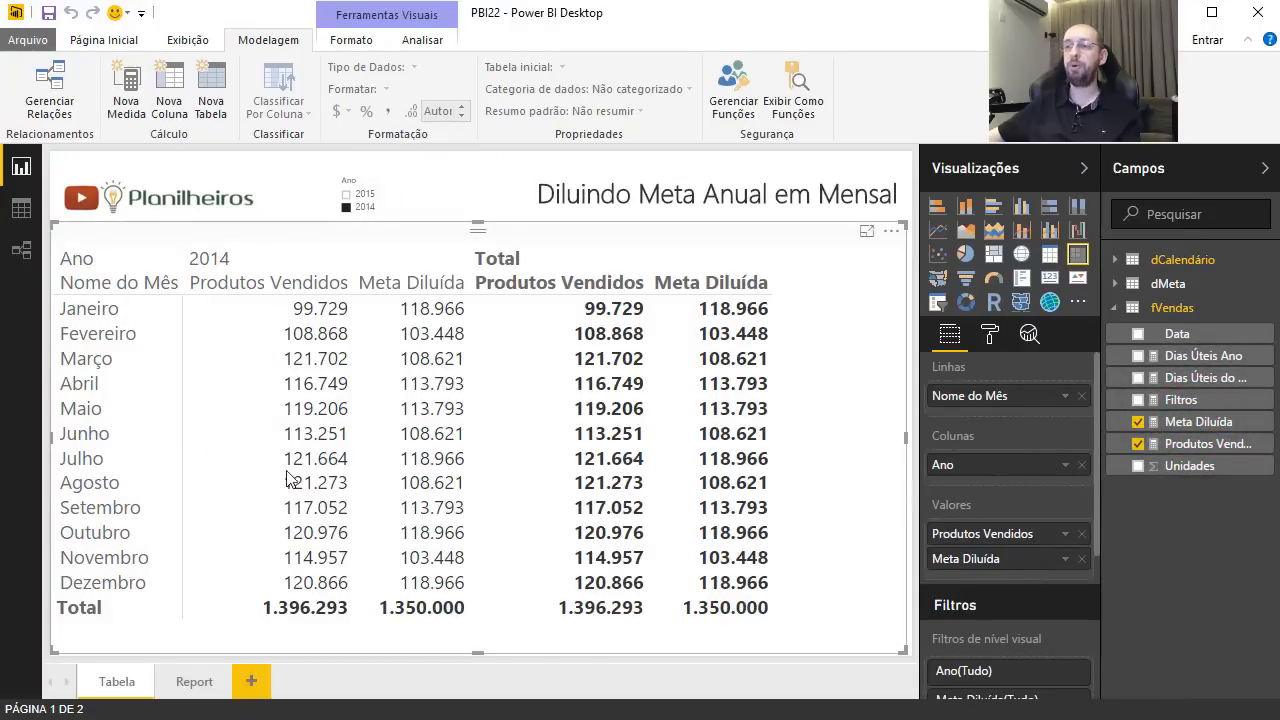
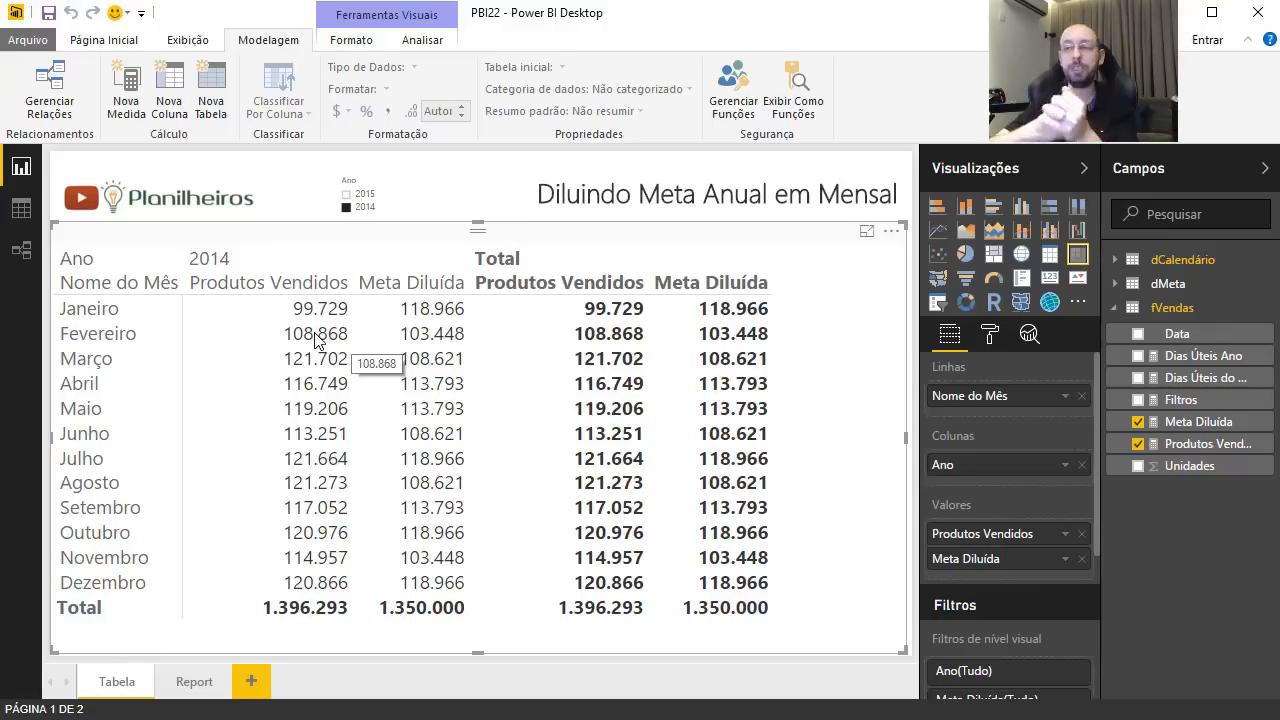
Create a new measure in the fVendas table and name it Var %.
right_click(1162, 312)
left_click(1078, 325)
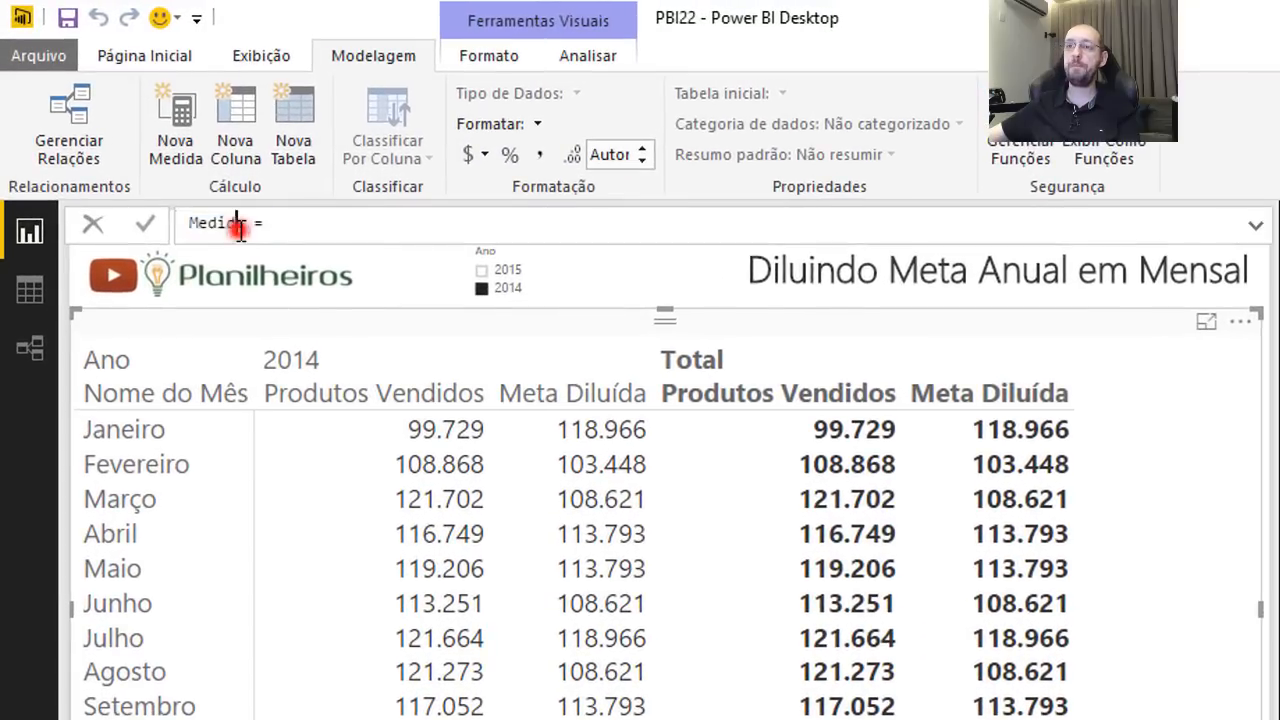
left_click_drag(243, 222, 122, 224)
type("Var ")
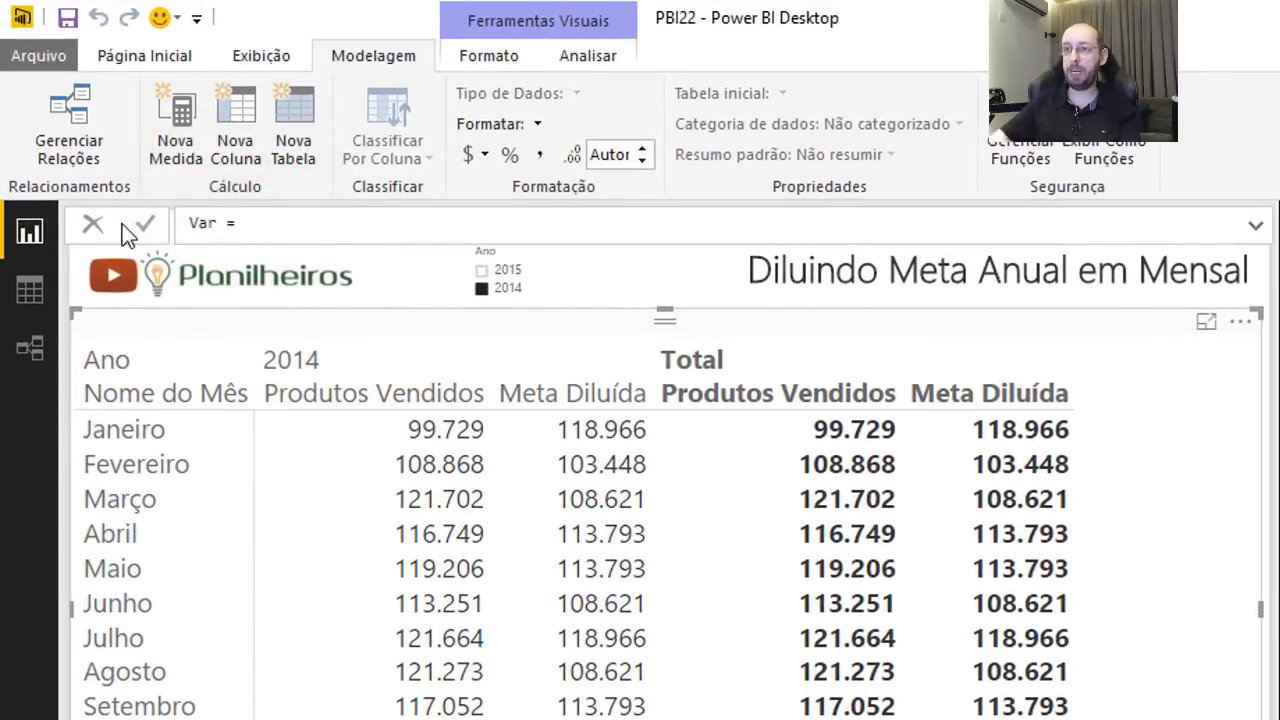
type("%")
key("Right")
key("Right")
key("Right")
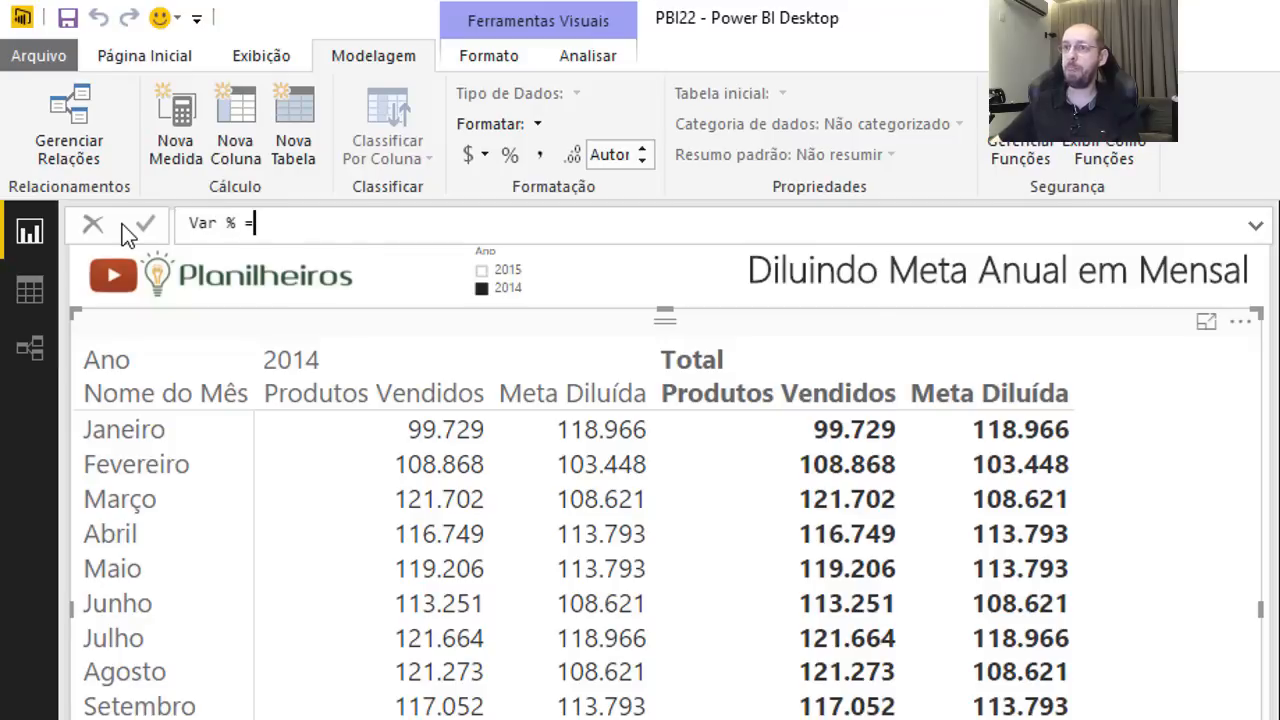
Start the Var % formula with DIVIDE and enter [Produtos Vendidos]-[Meta Diluída] as the numerator.
type("divide(")
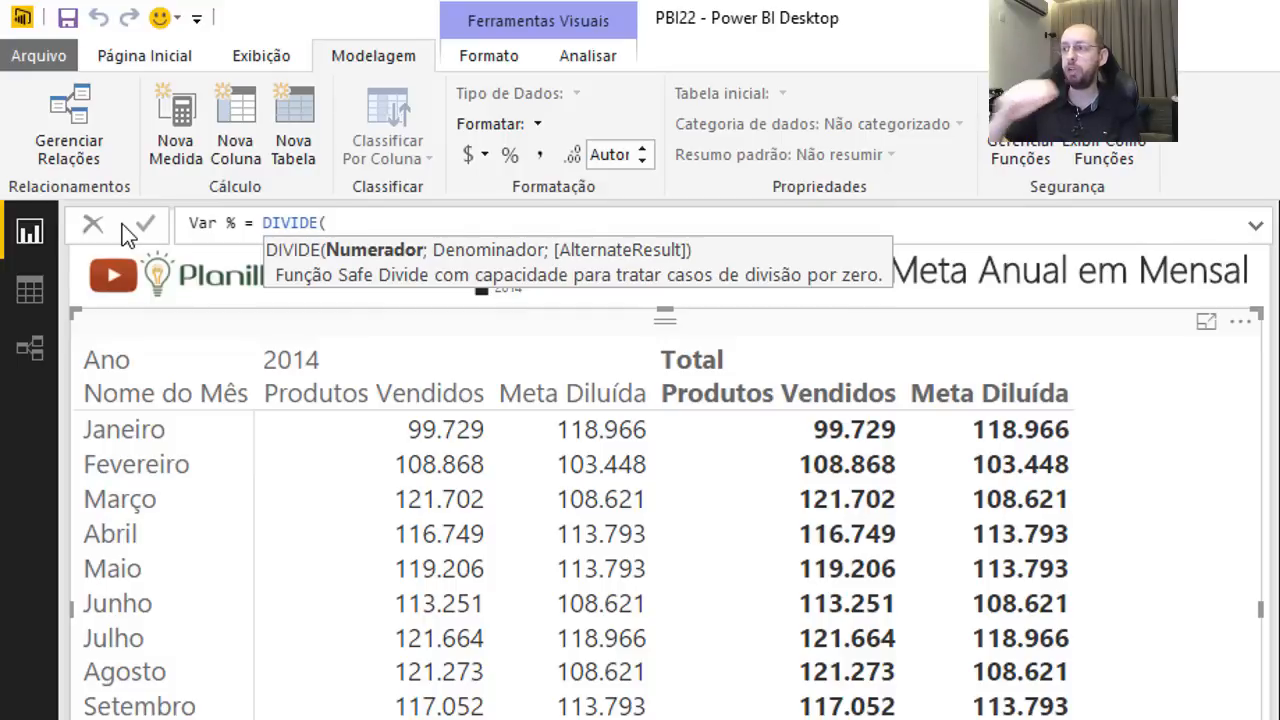
type("prod")
key("Down")
key("Down")
key("Tab")
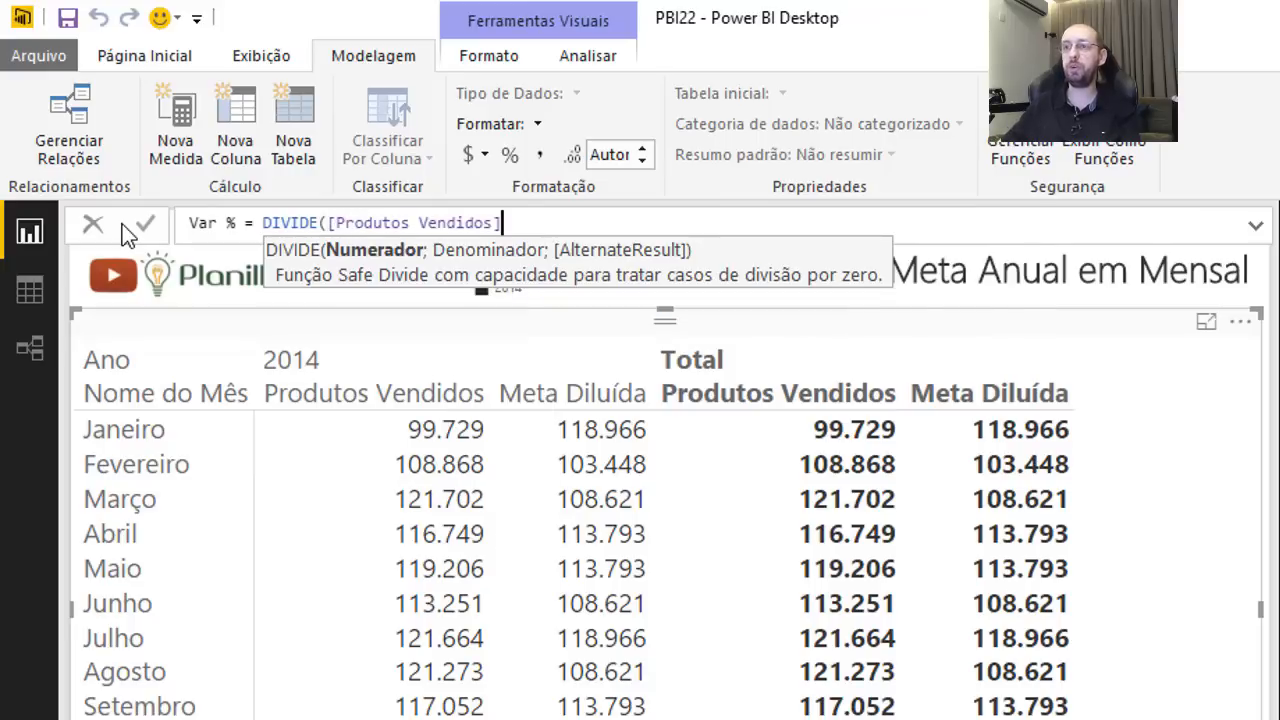
type("-")
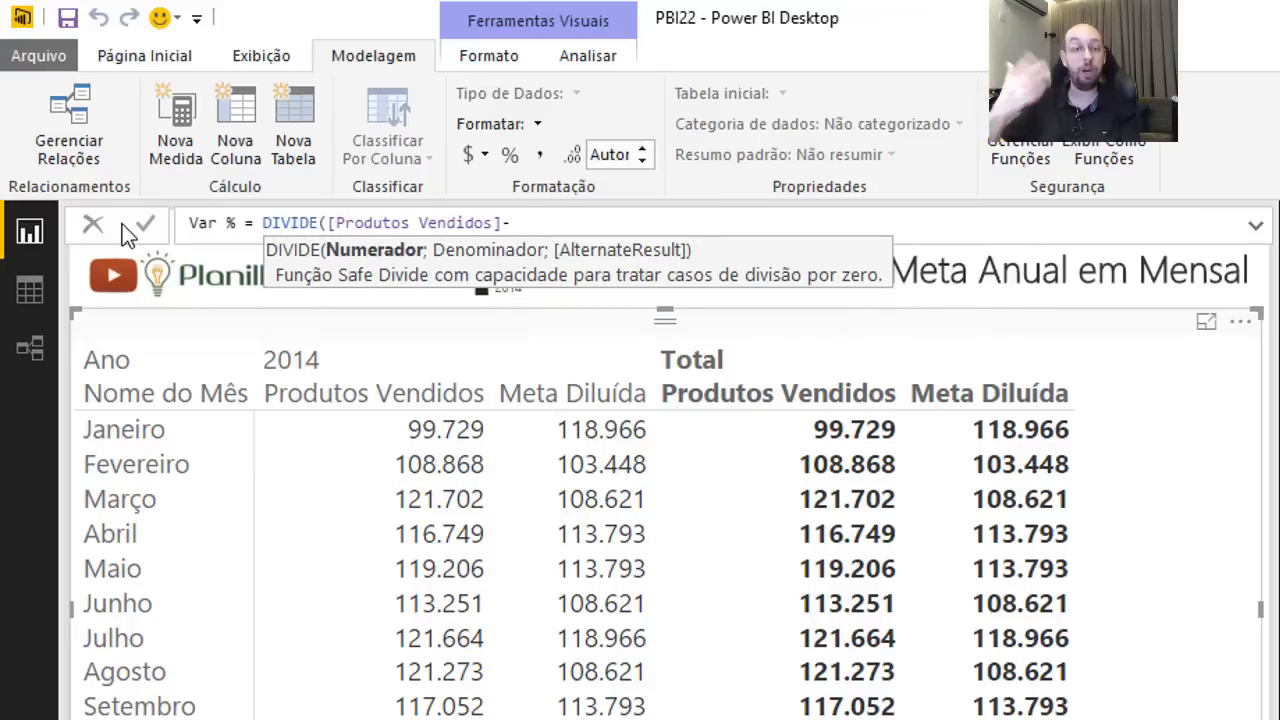
type("met")
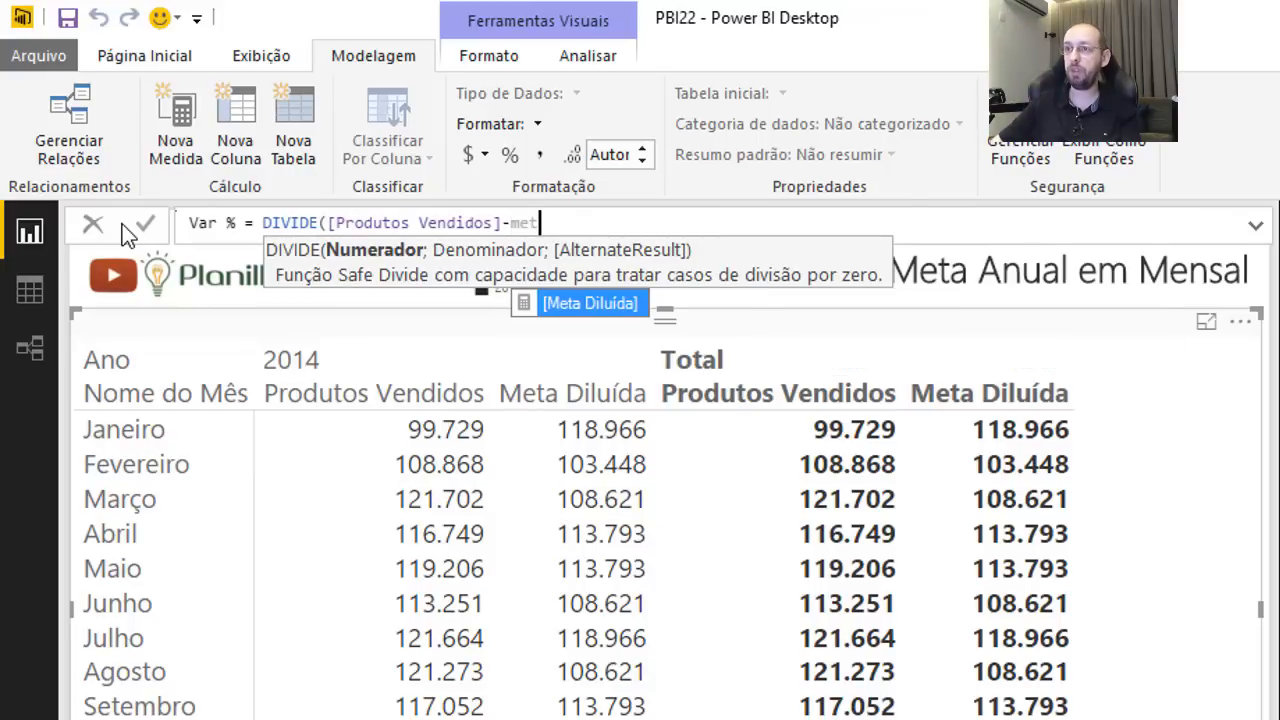
key("Tab")
type(";")
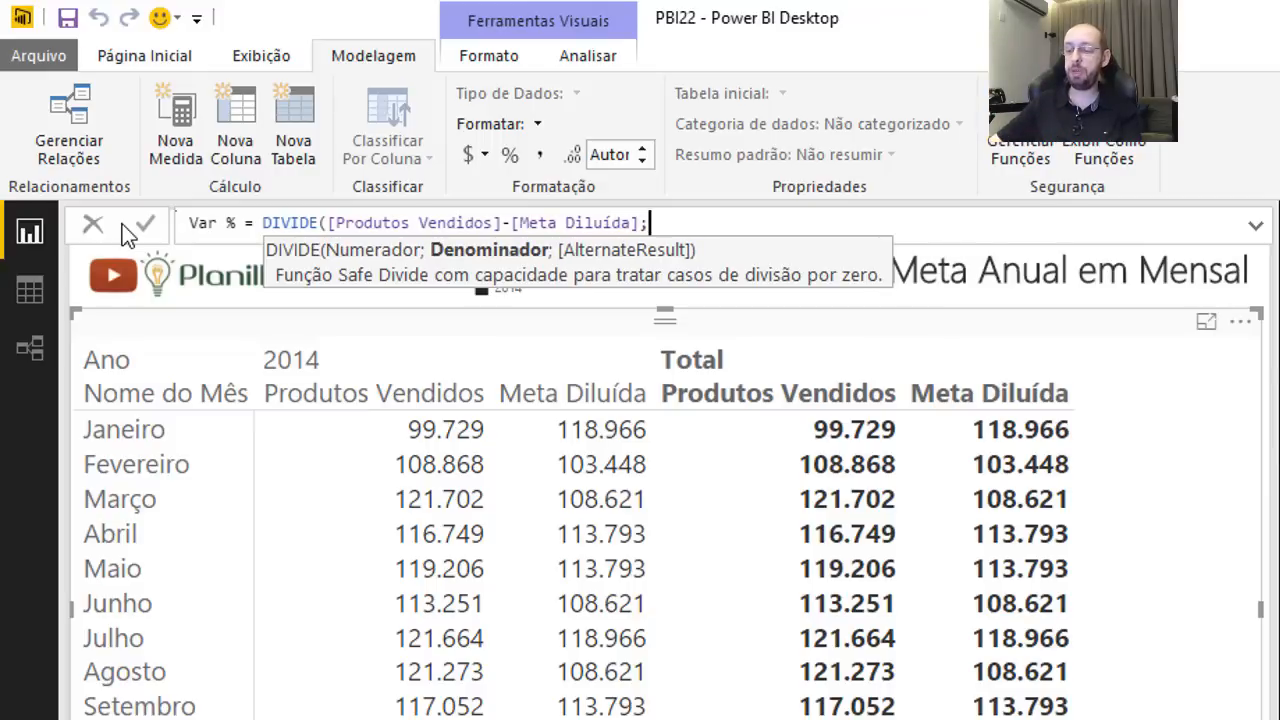
Enter [Meta Diluída] as the denominator, close the DIVIDE function and commit the Var % measure.
type("met")
key("Tab")
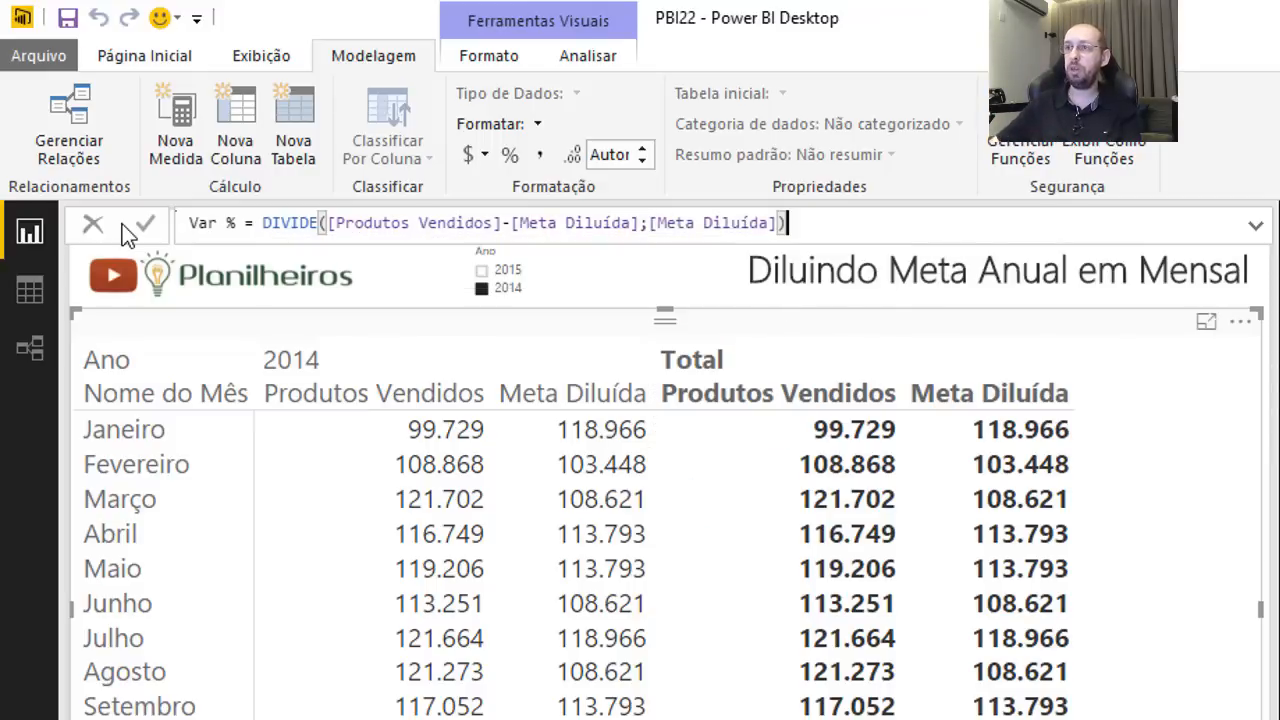
type(")")
key("Return")
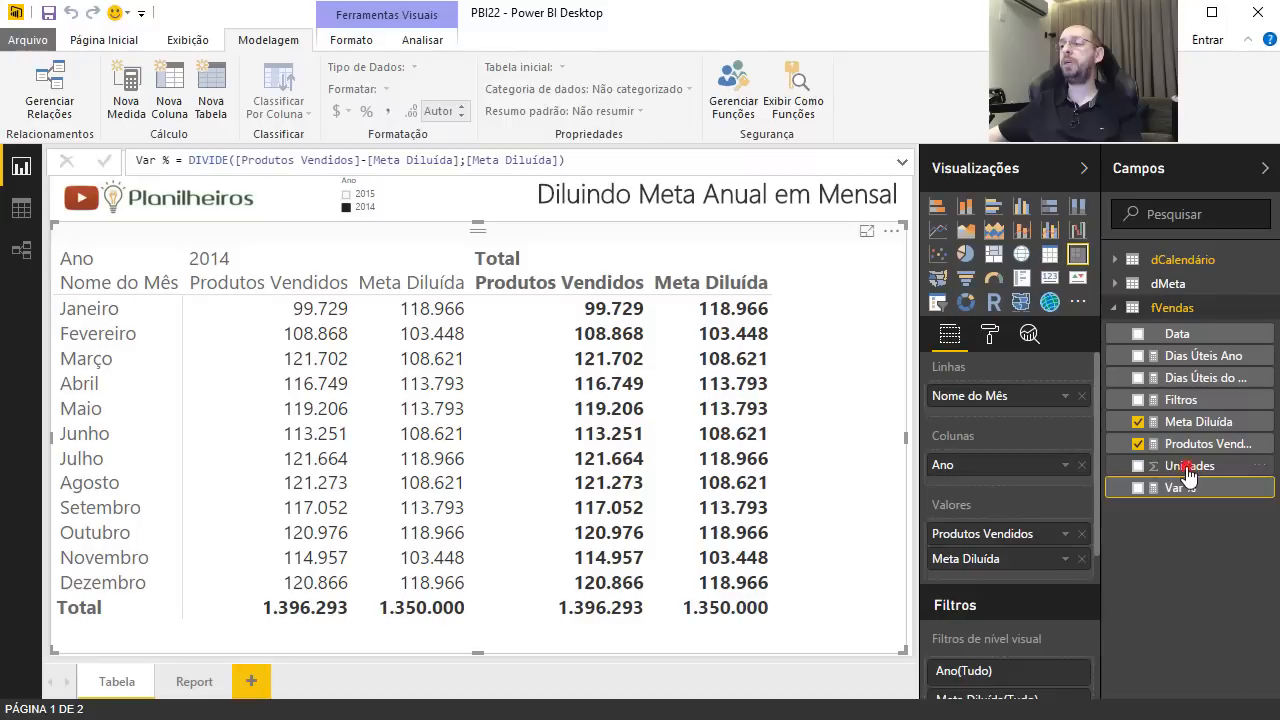
Format the Var % measure as a percentage with 1 decimal place and add it to the matrix values below Meta Diluída.
left_click(1180, 487)
left_click(366, 114)
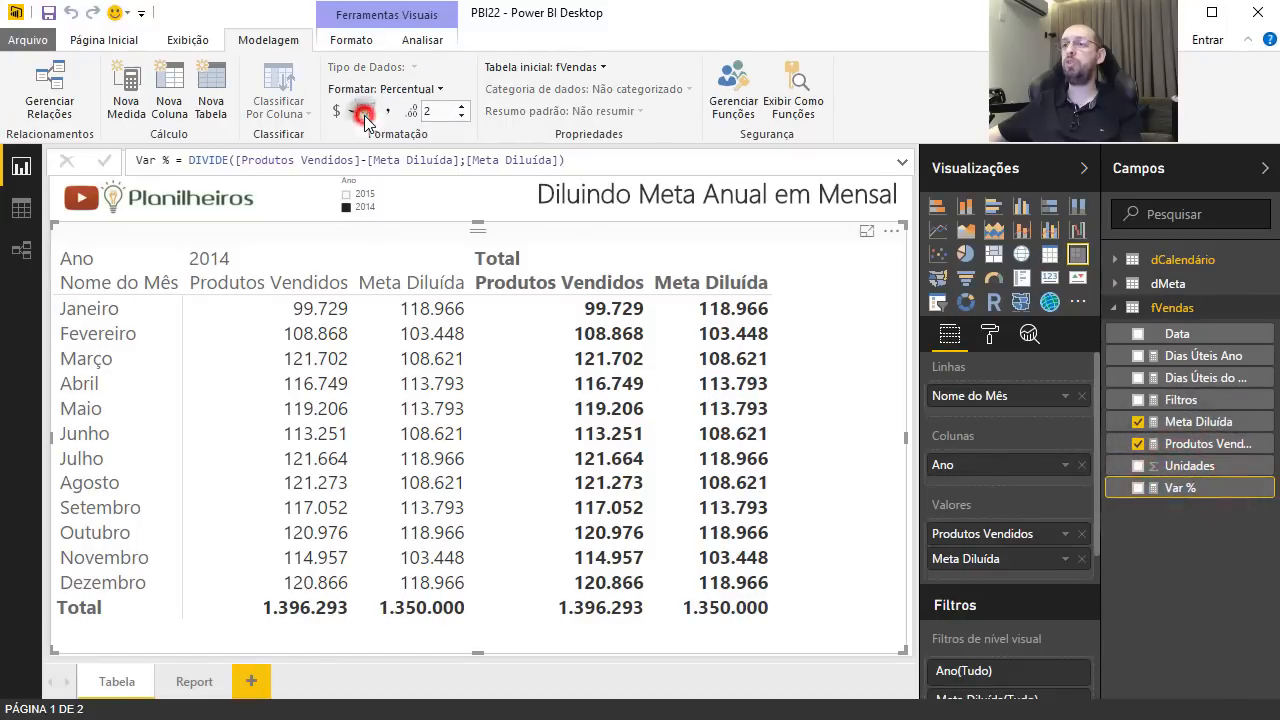
left_click(440, 114)
type("1")
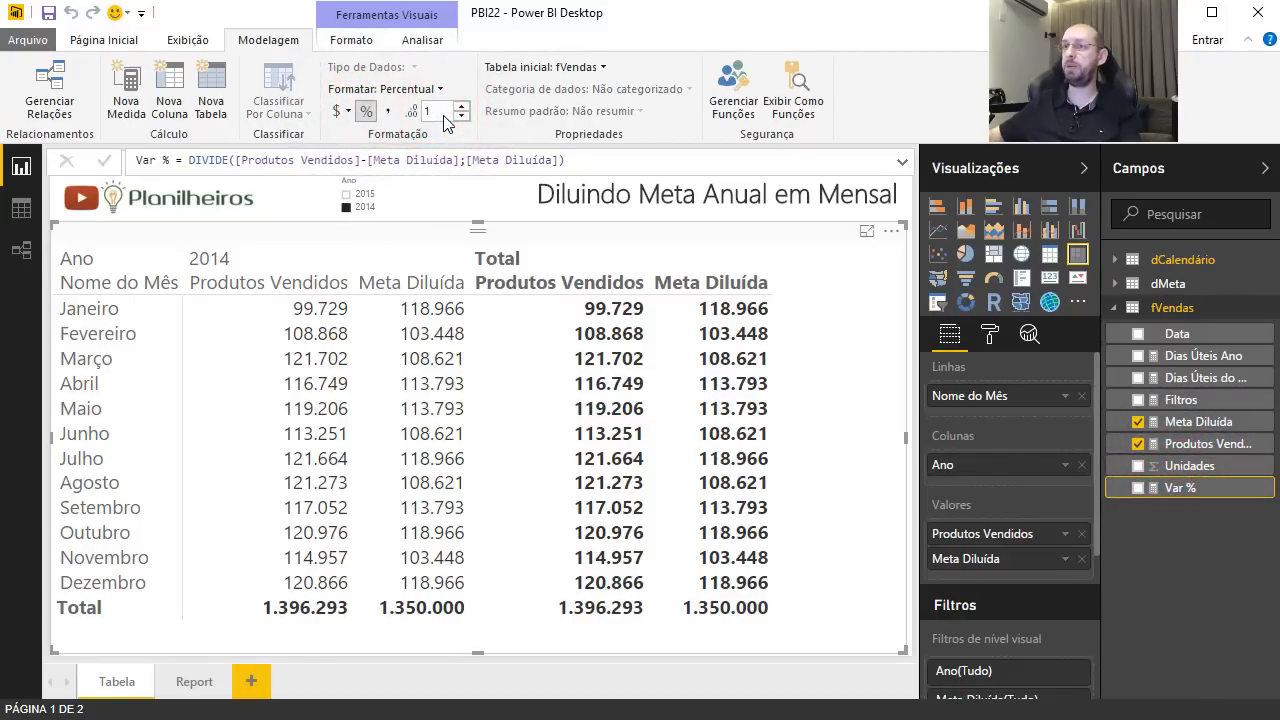
left_click_drag(1180, 487, 1020, 578)
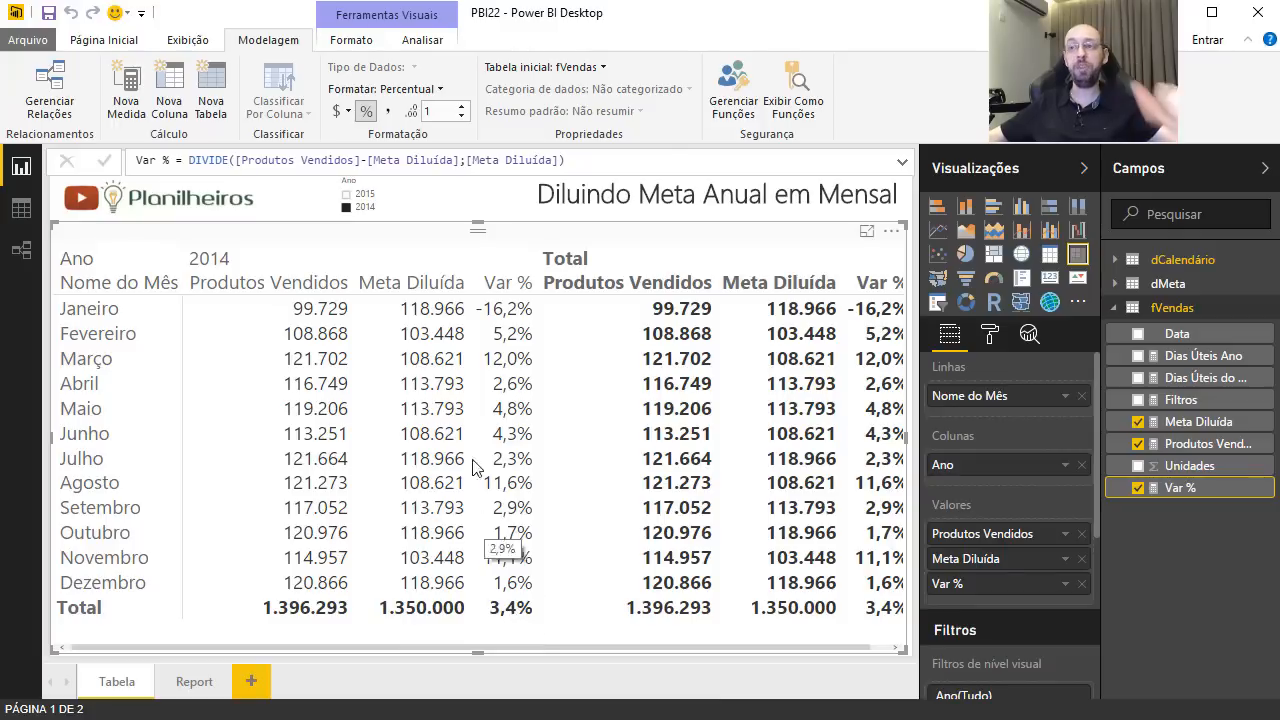
Filter the matrix to 2015 and insert an IF before DIVIDE in the Var % formula, starting its test with [Produtos Vendidos].
left_click(346, 197)
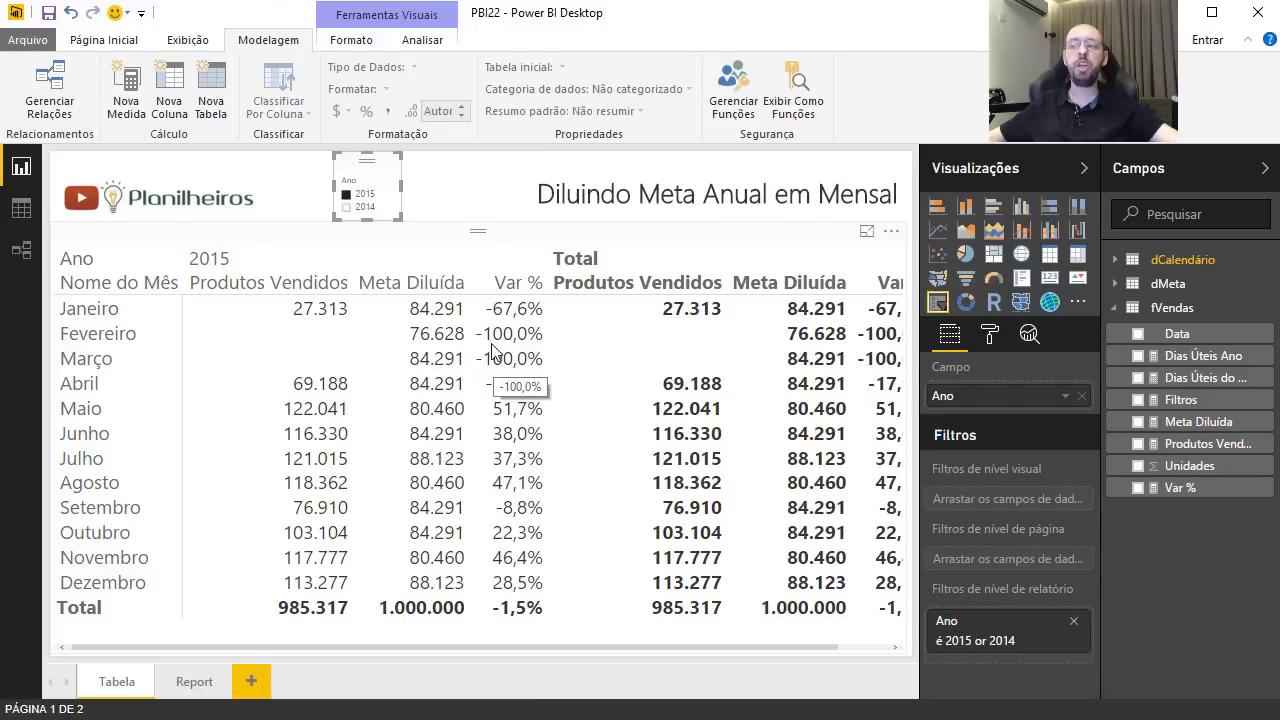
left_click(1182, 487)
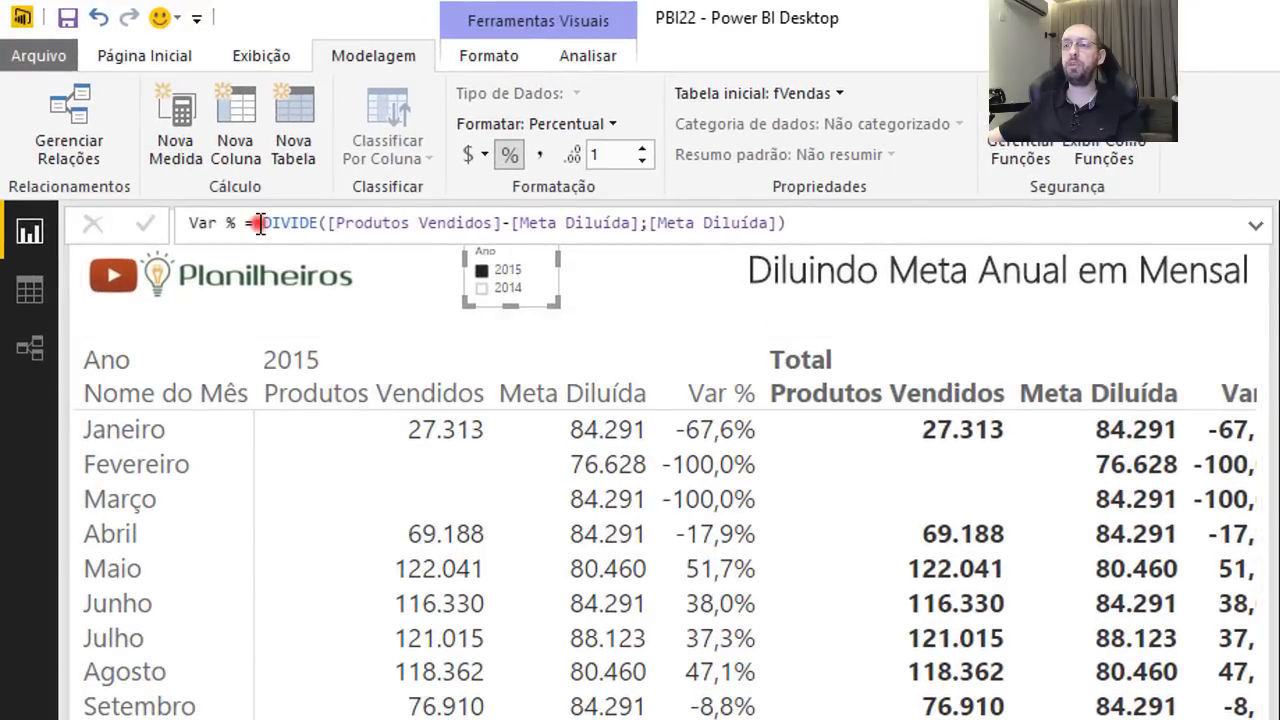
left_click(258, 222)
type("IF(")
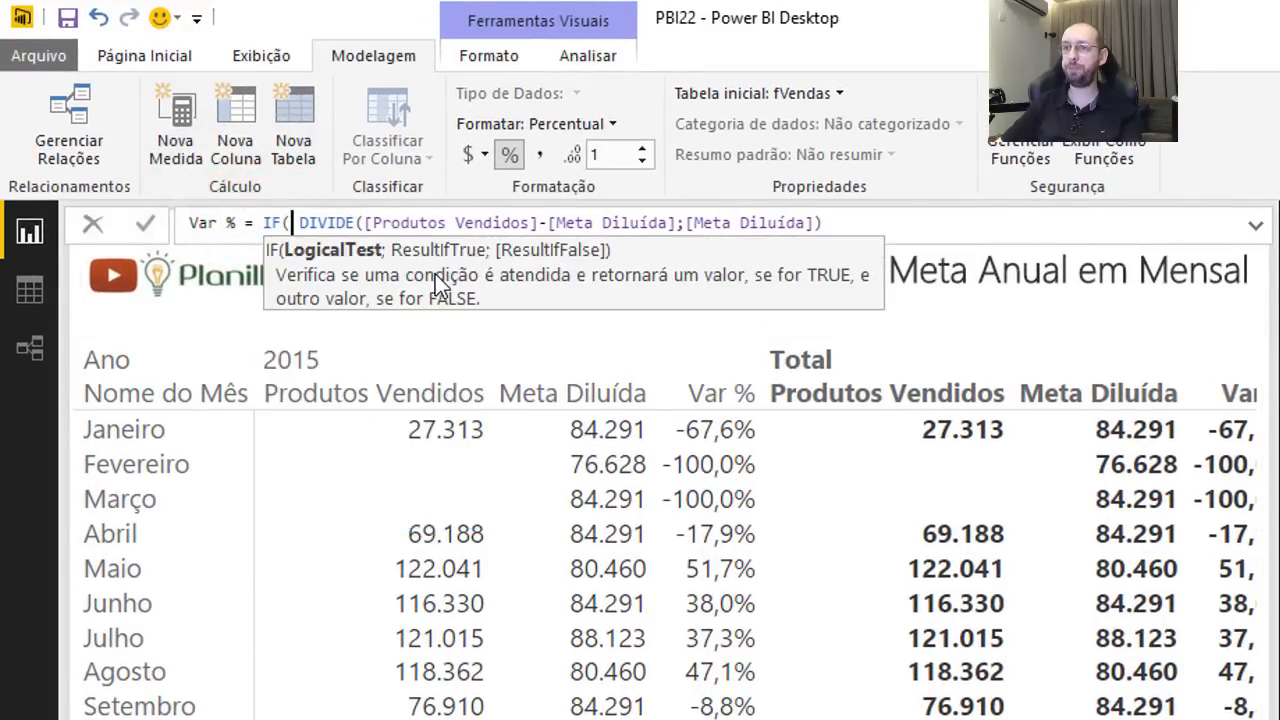
type("prod")
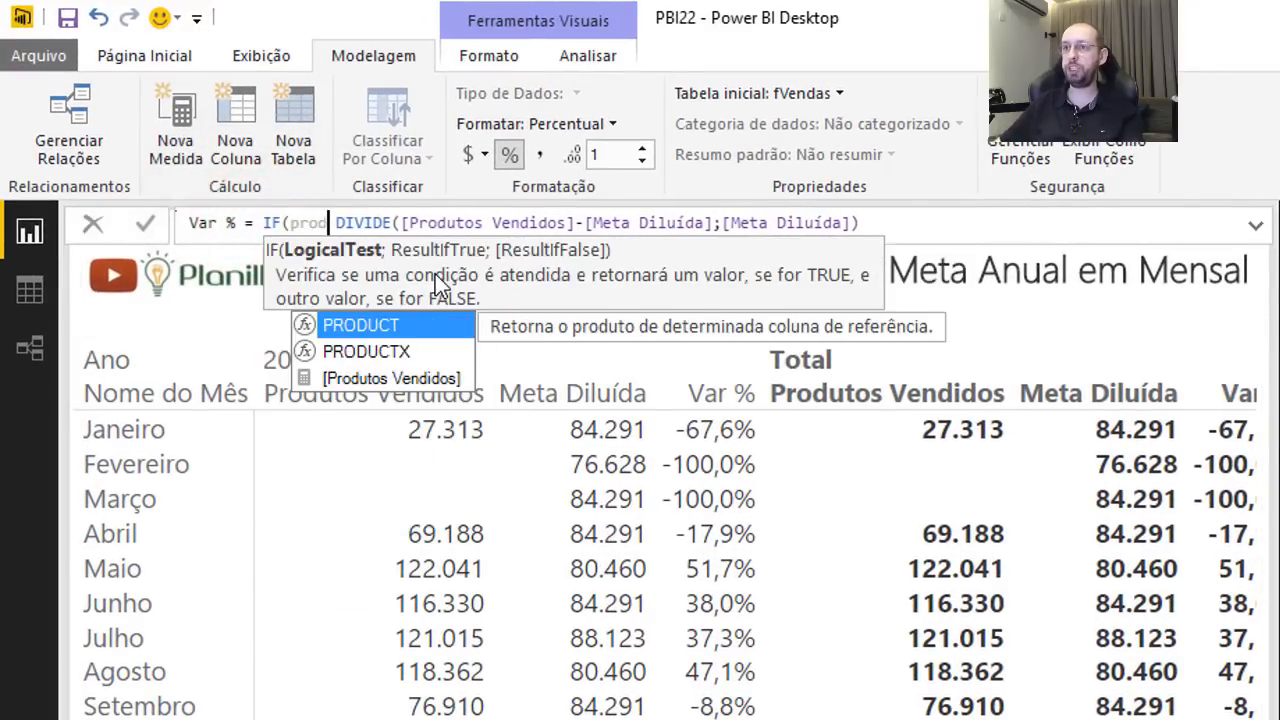
key("Down")
key("Down")
key("Tab")
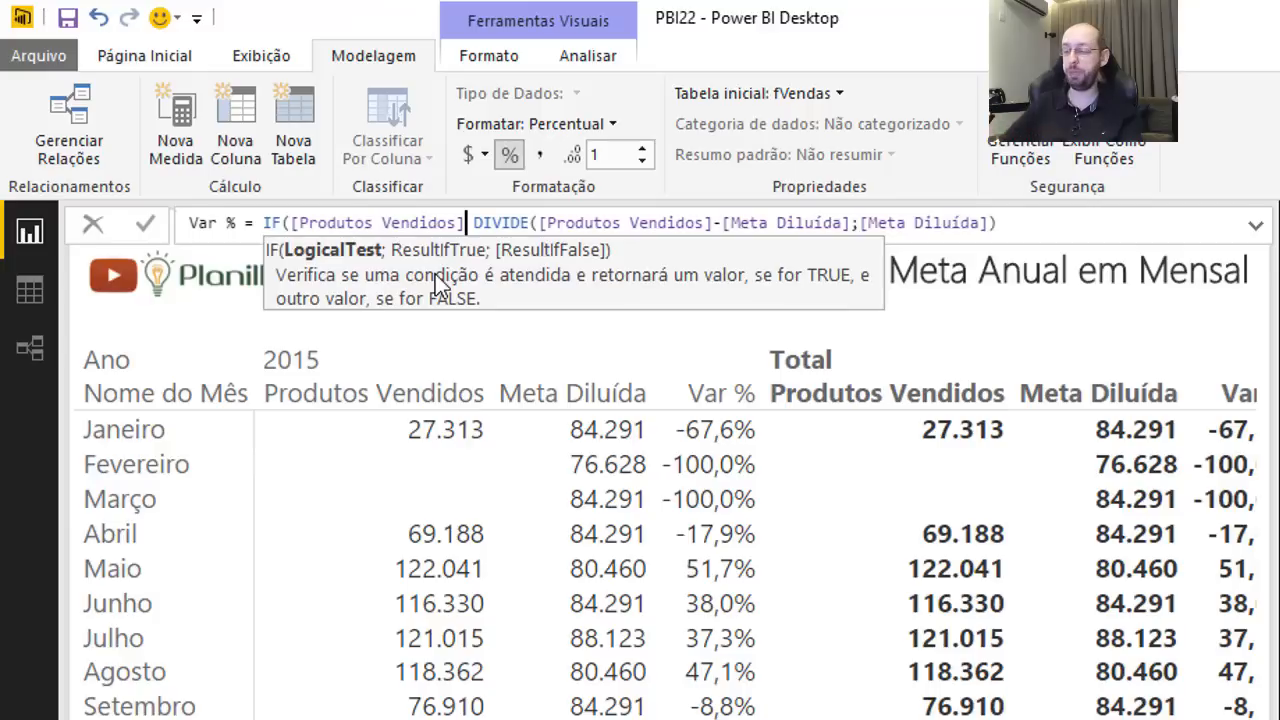
Complete the IF test with =BLANK(), return BLANK() when true and the existing DIVIDE when false, and commit the Var % formula.
type("=b")
key("Down")
key("Down")
key("Tab")
type(")")
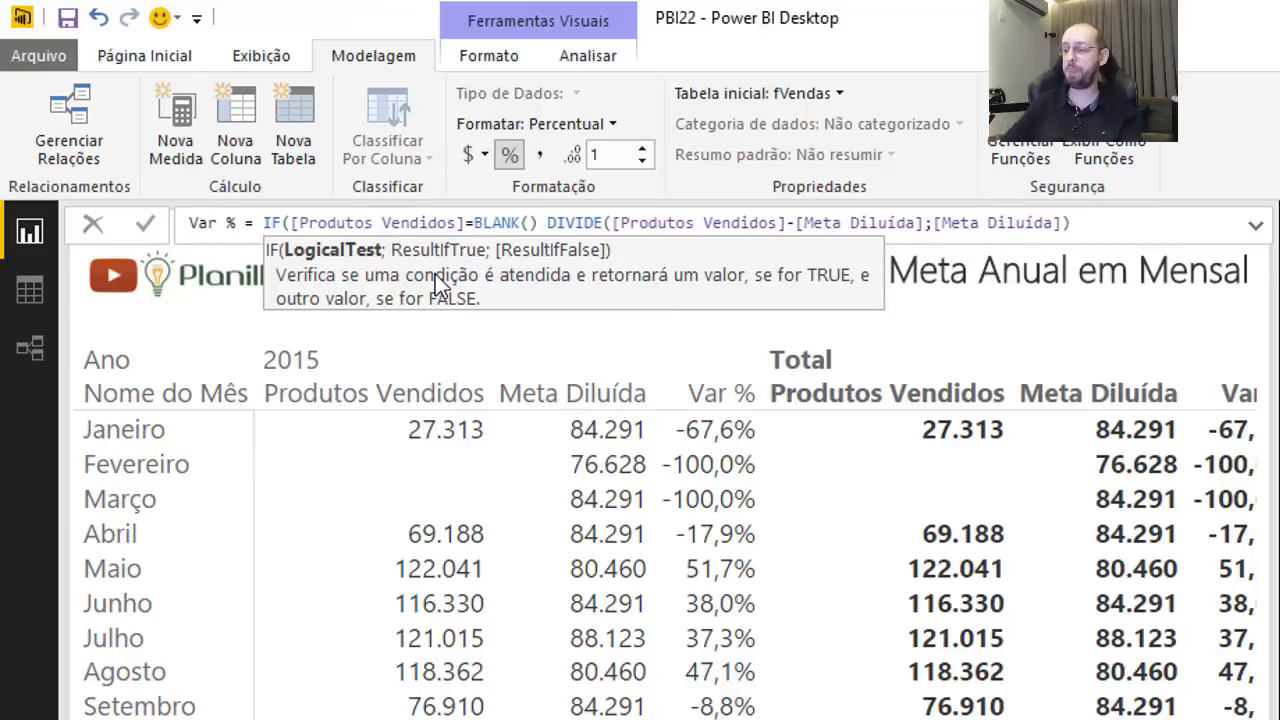
type(";bl")
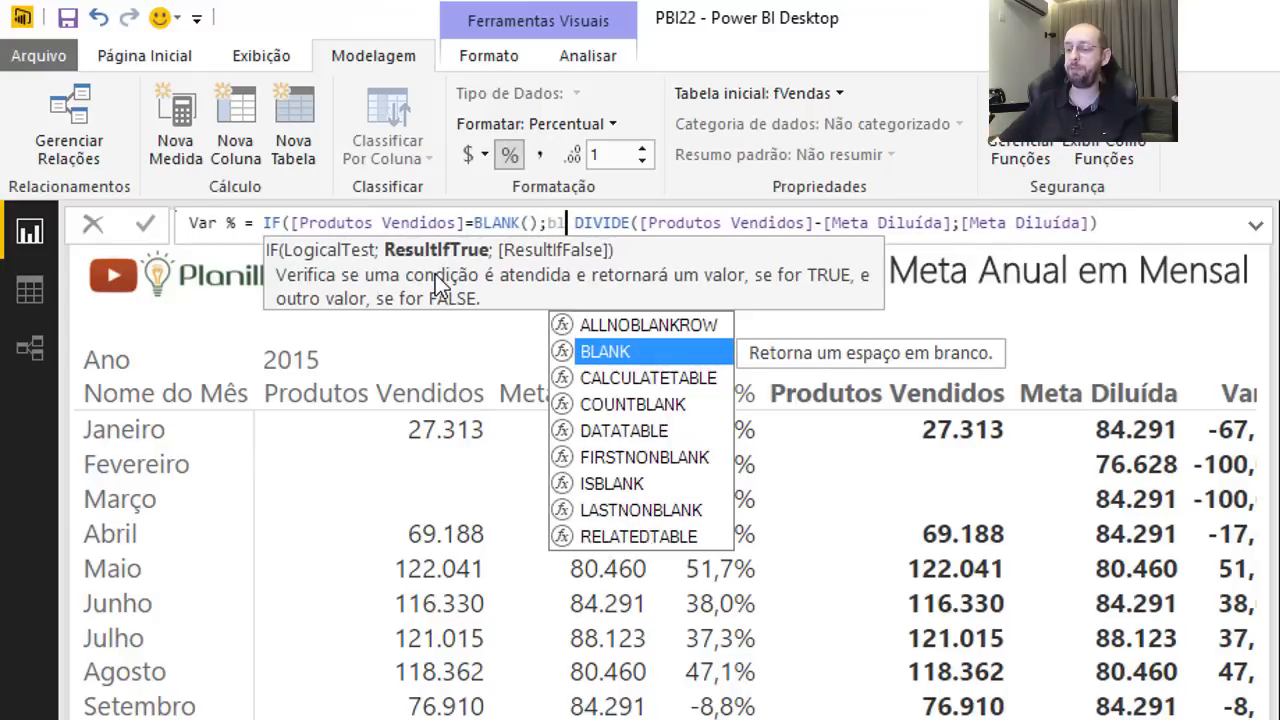
key("Tab")
type(");")
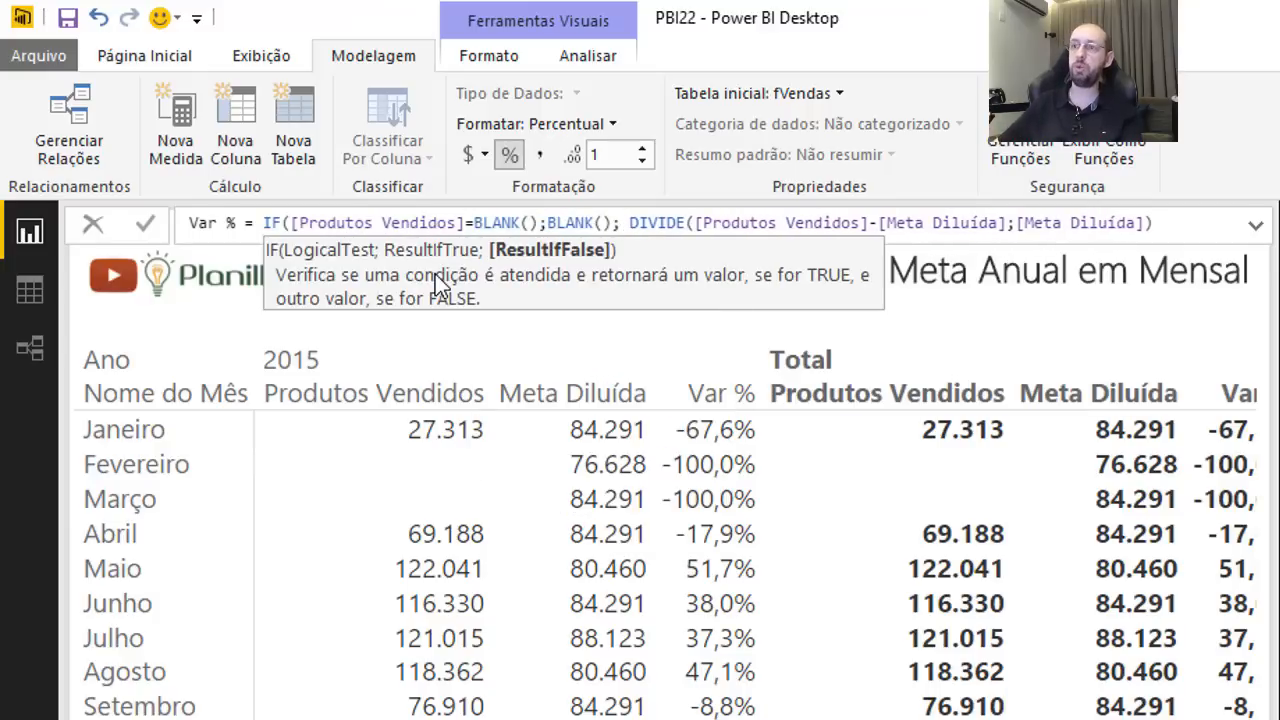
key("Return")
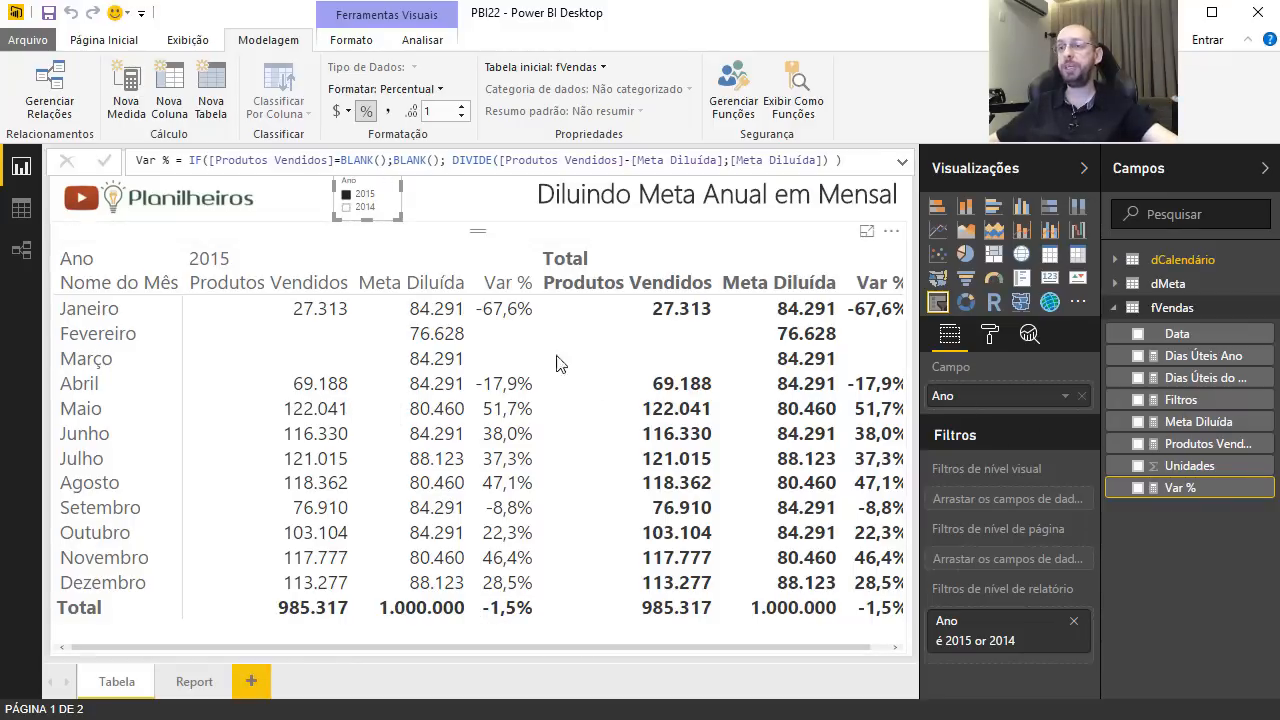
Clear the 2015 filter and add a card showing Produtos Vendidos to the Report page.
left_click(388, 191)
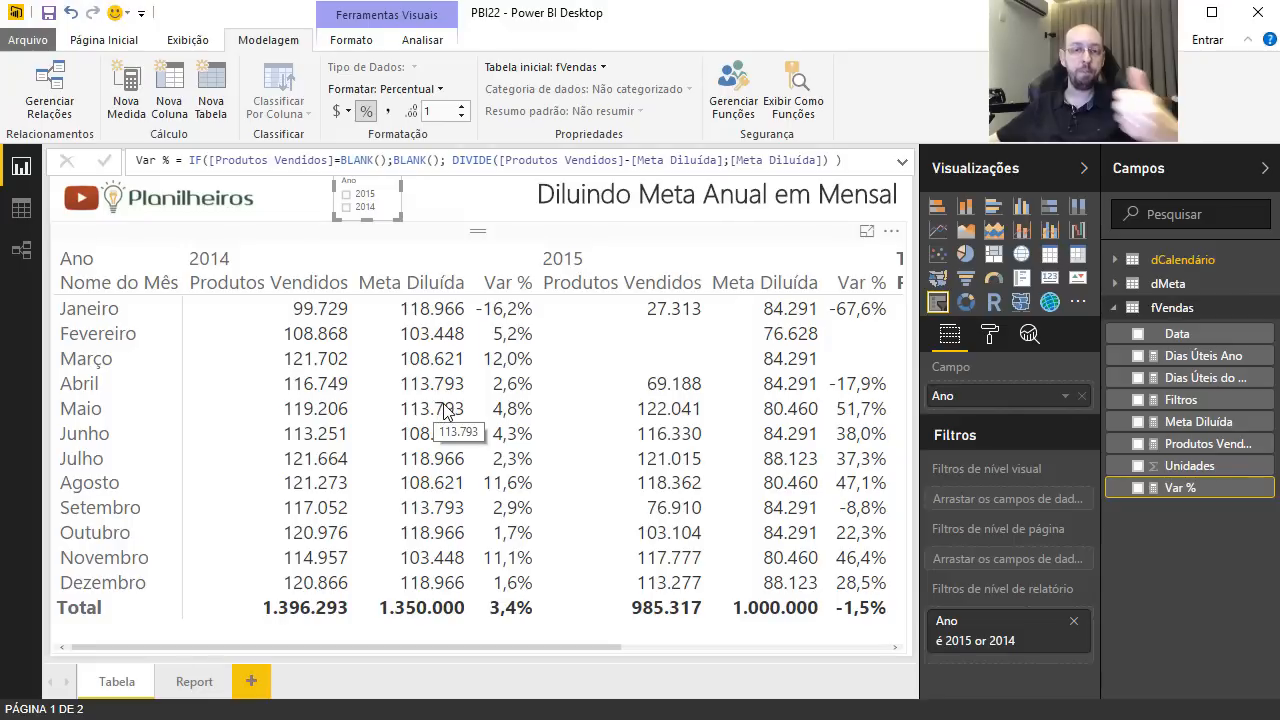
left_click(192, 684)
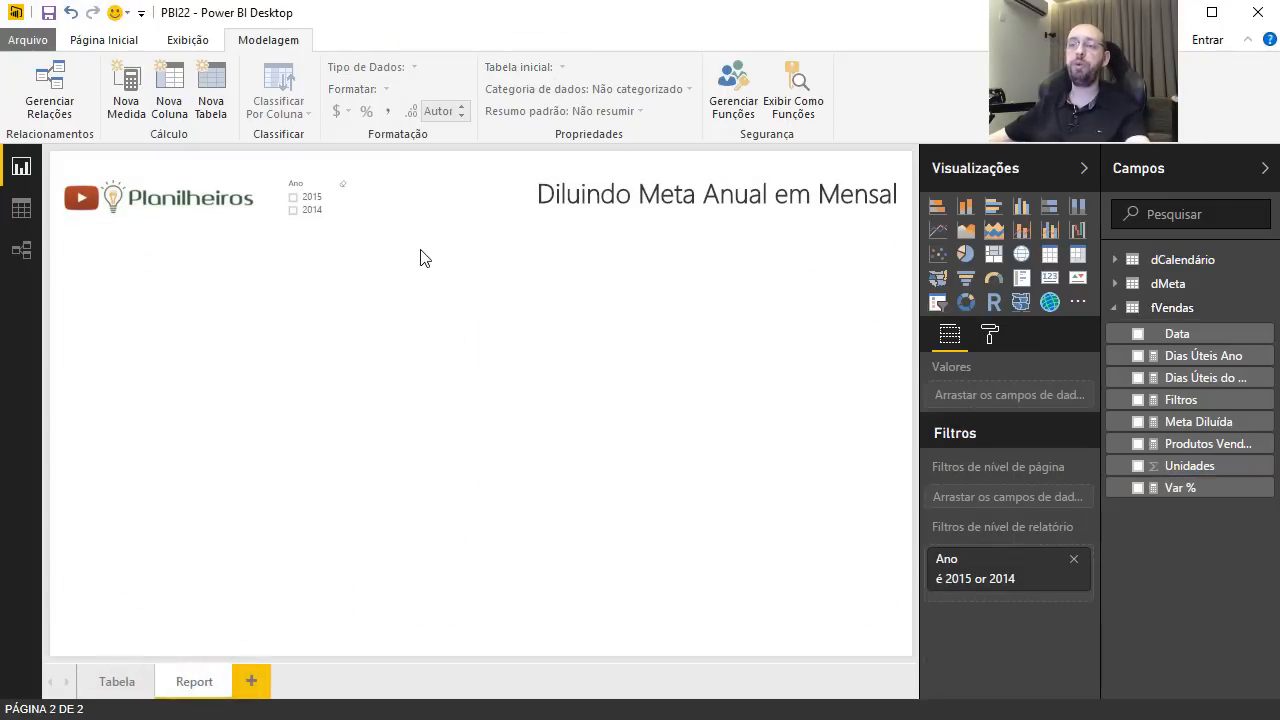
key("alt+Tab")
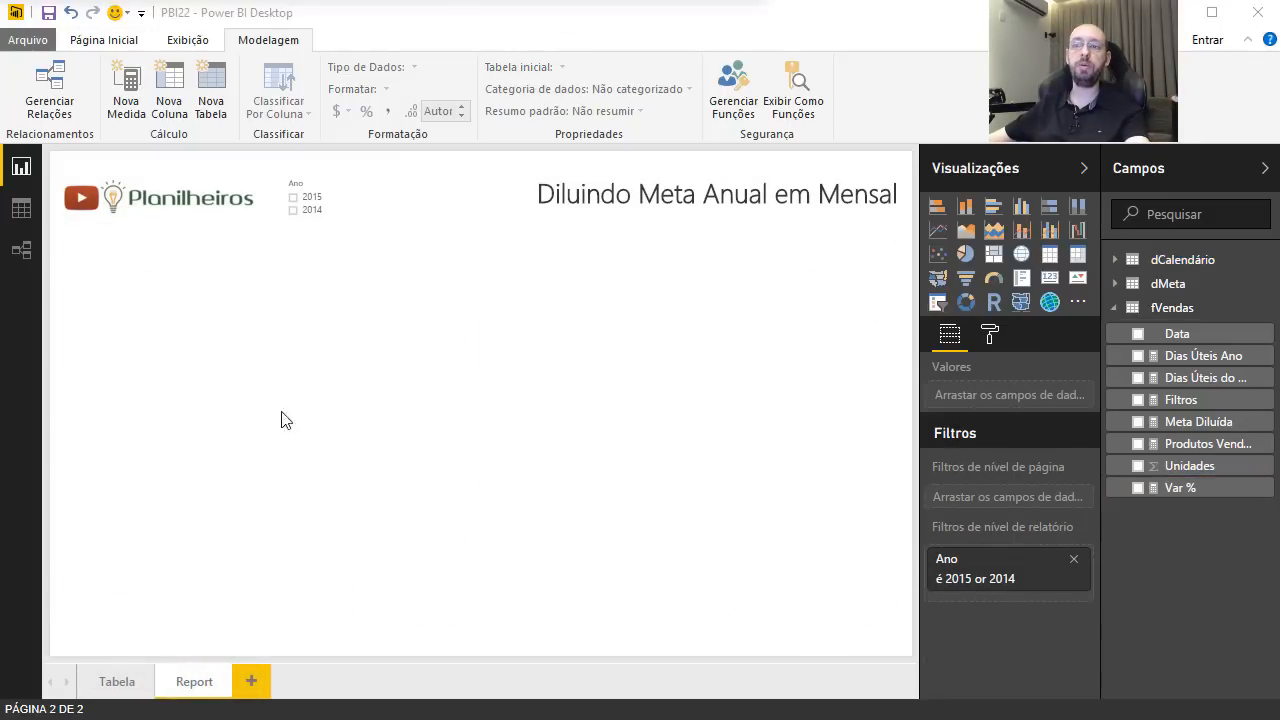
left_click(258, 443)
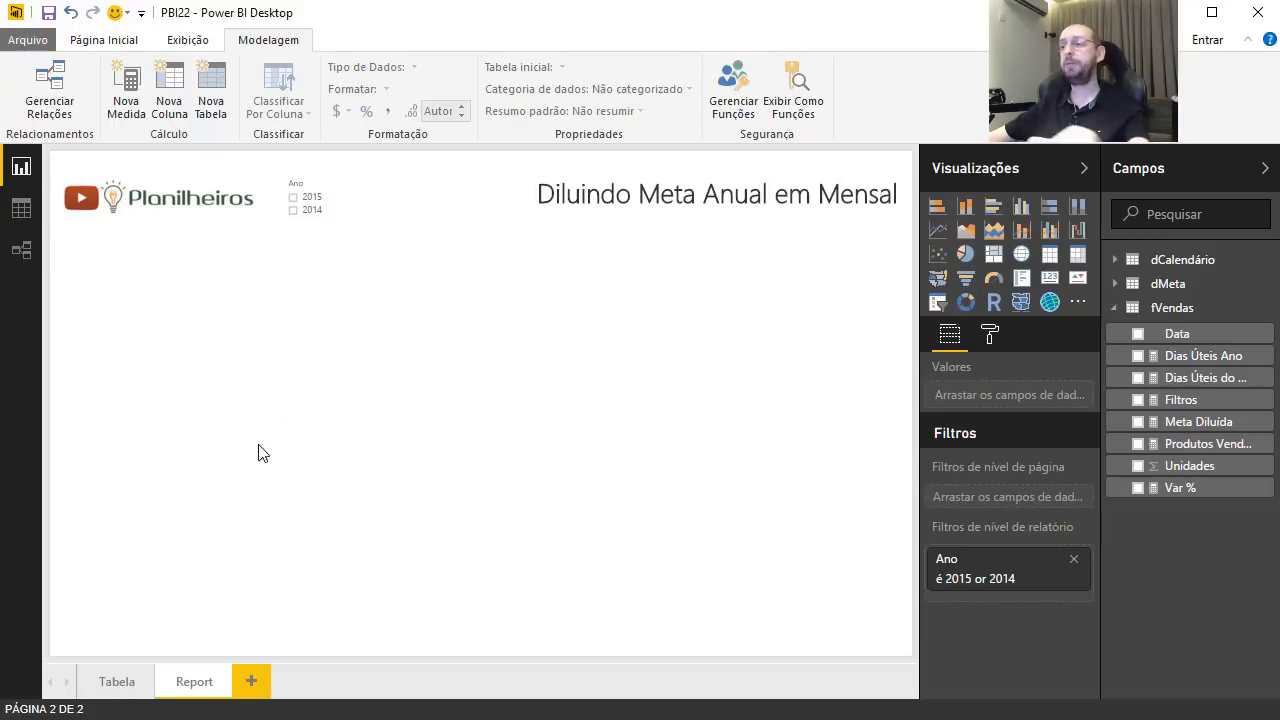
left_click(1046, 279)
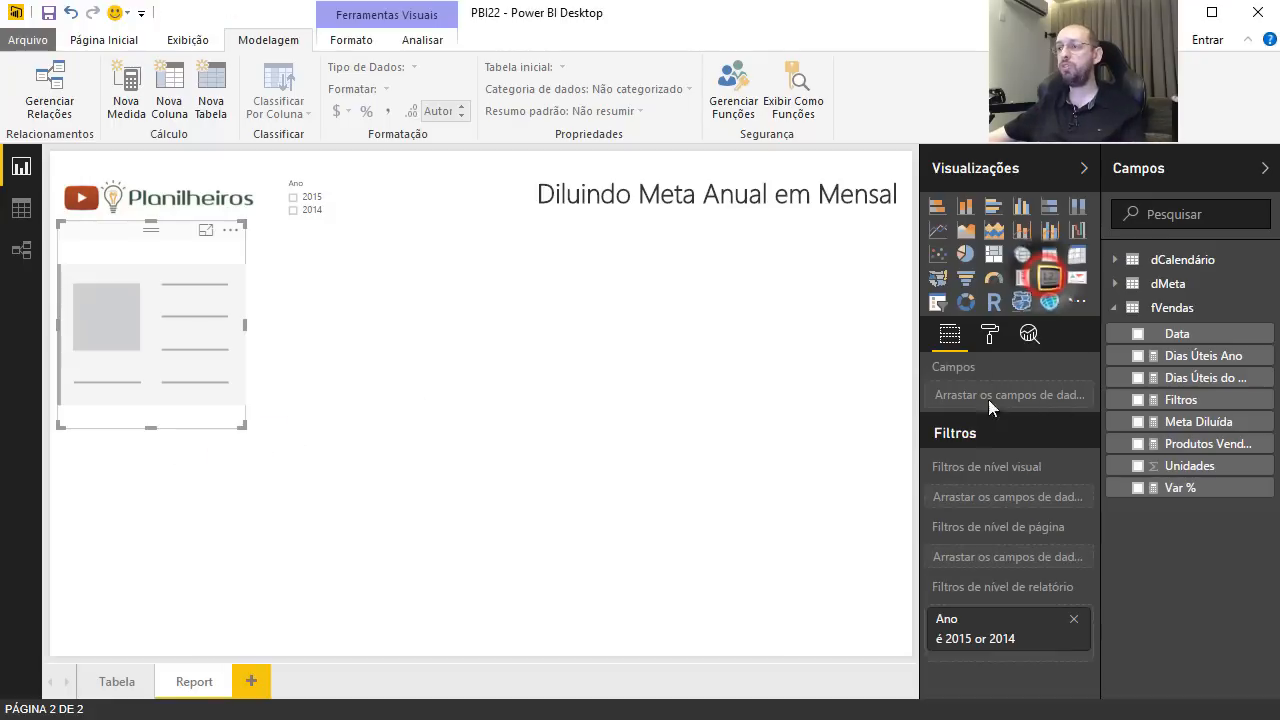
left_click_drag(1212, 443, 165, 316)
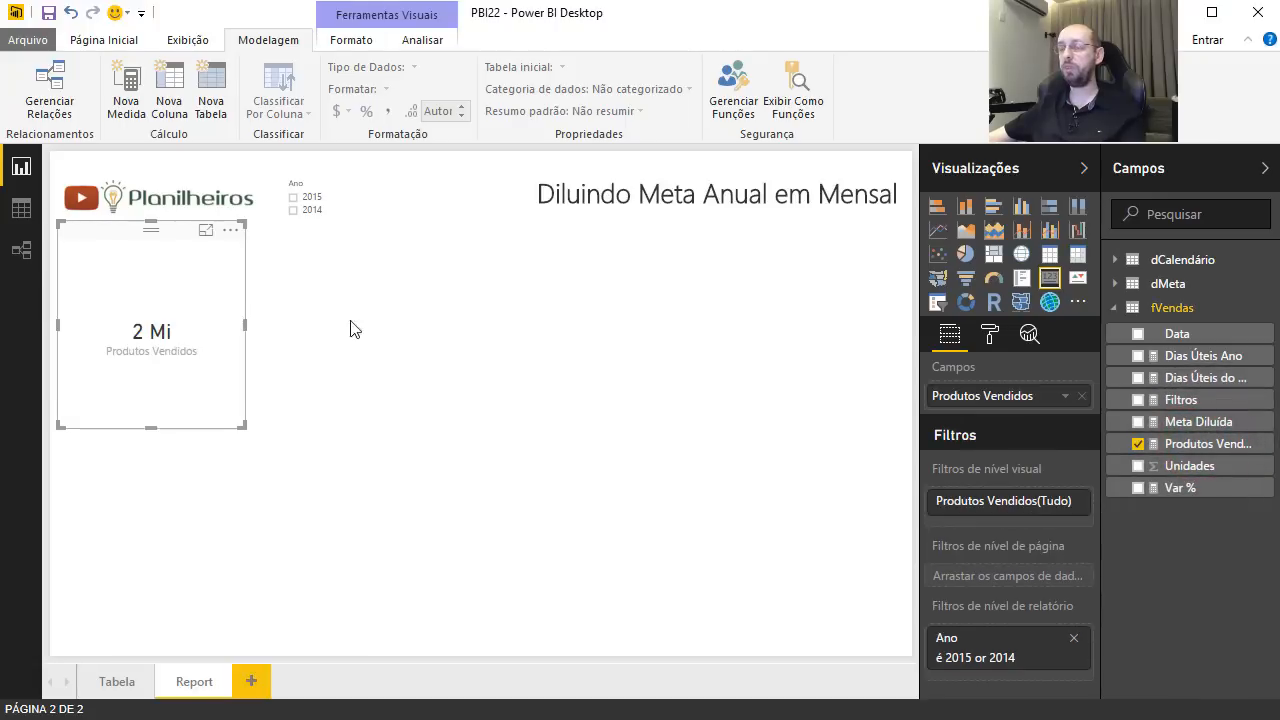
Set the display units of the Produtos Vendidos card's data label to Nenhum.
left_click(990, 334)
left_click(960, 370)
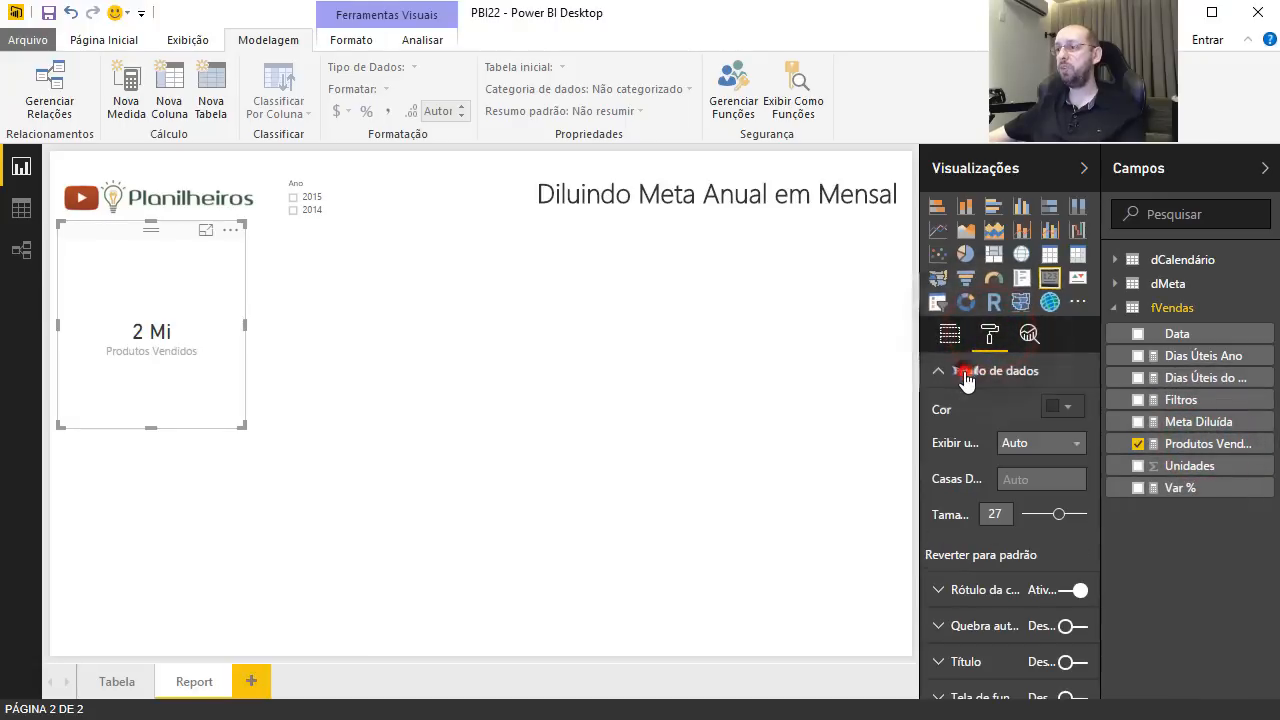
left_click(1030, 443)
left_click(1025, 486)
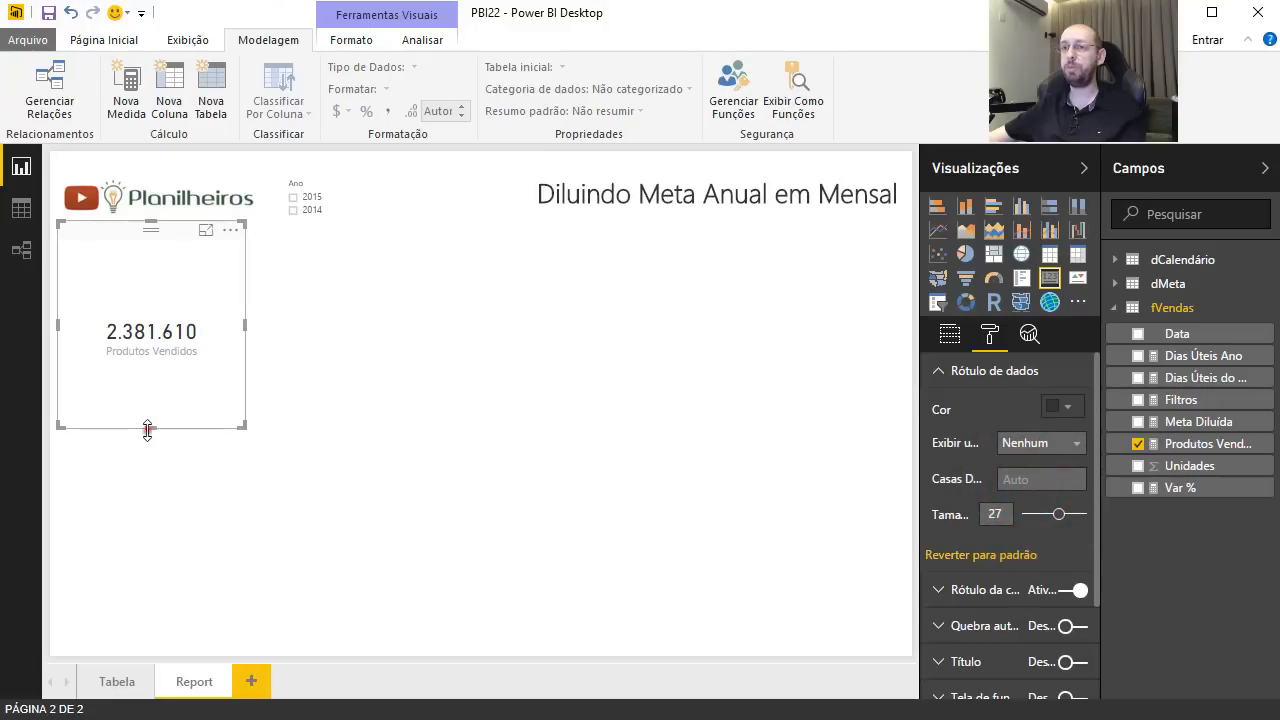
Shrink the Produtos Vendidos card in height and width to a compact box below the logo.
left_click_drag(147, 430, 206, 314)
left_click(206, 314)
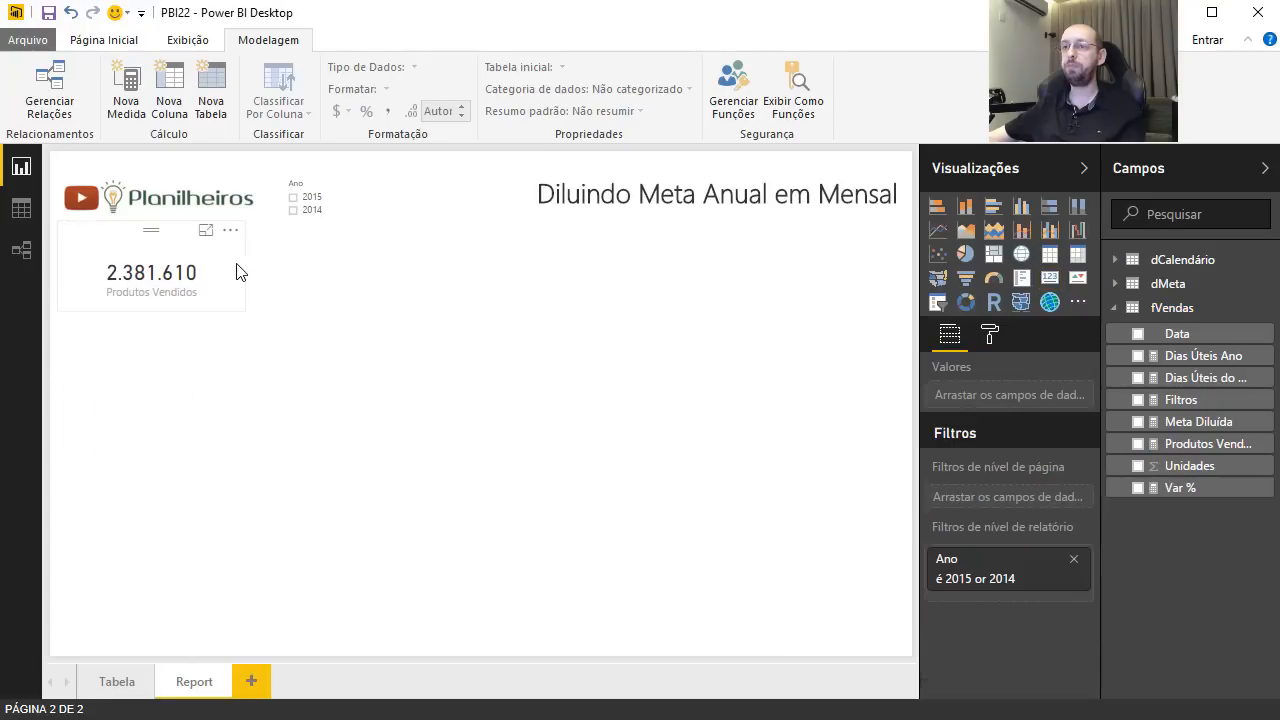
left_click(240, 265)
left_click_drag(245, 265, 188, 265)
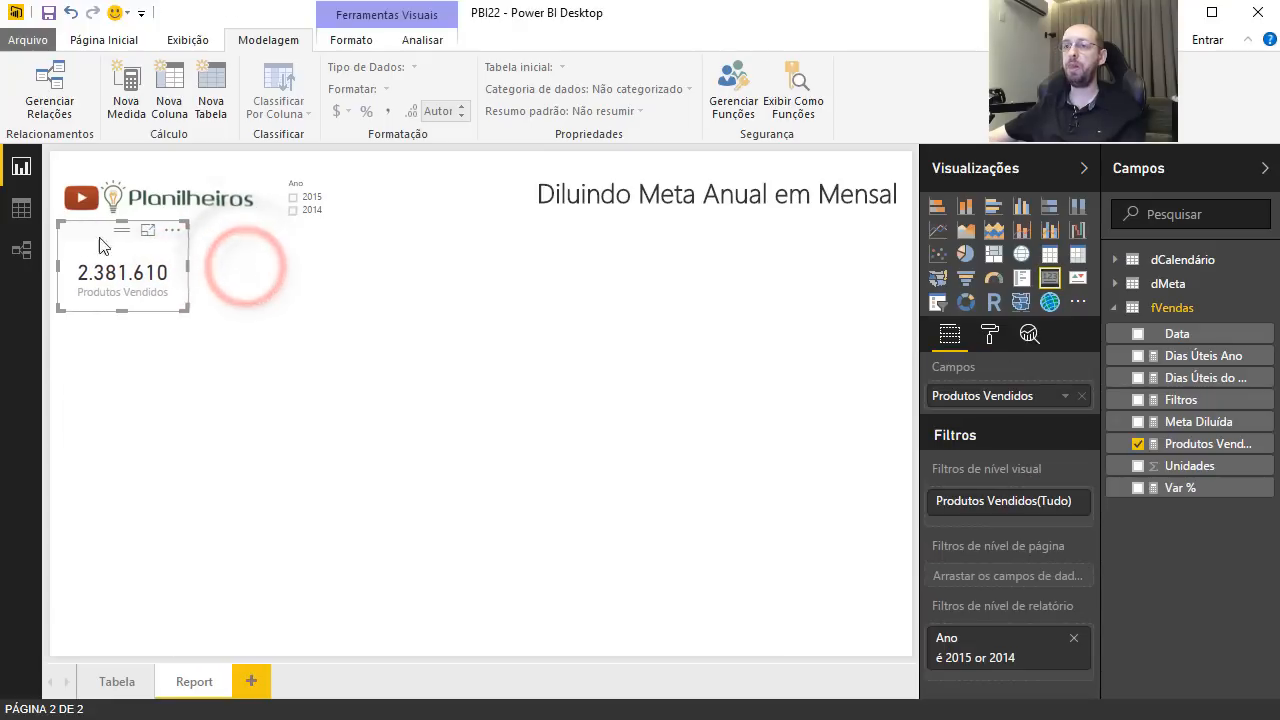
Duplicate the Produtos Vendidos card, place the copy beside the original and replace its field with Meta Diluída.
left_click(86, 230)
key("ctrl+c")
key("ctrl+v")
left_click_drag(116, 236, 238, 235)
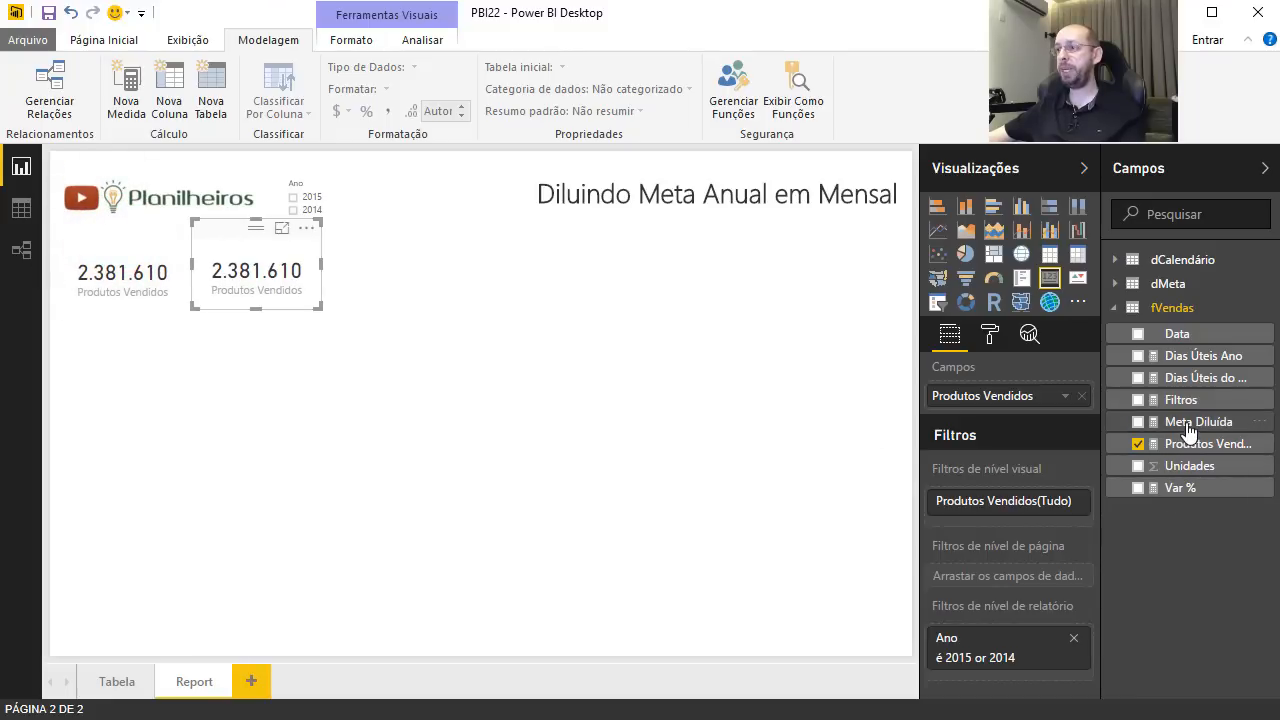
left_click_drag(1198, 421, 1025, 402)
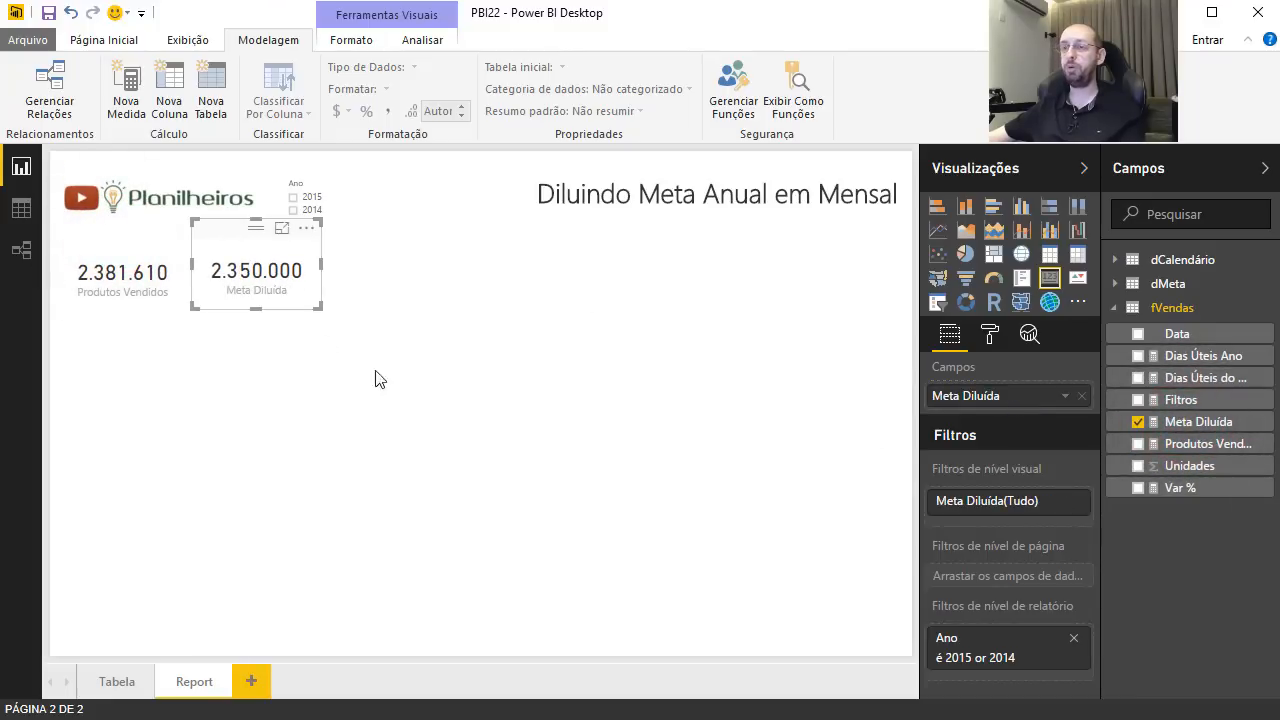
left_click(481, 352)
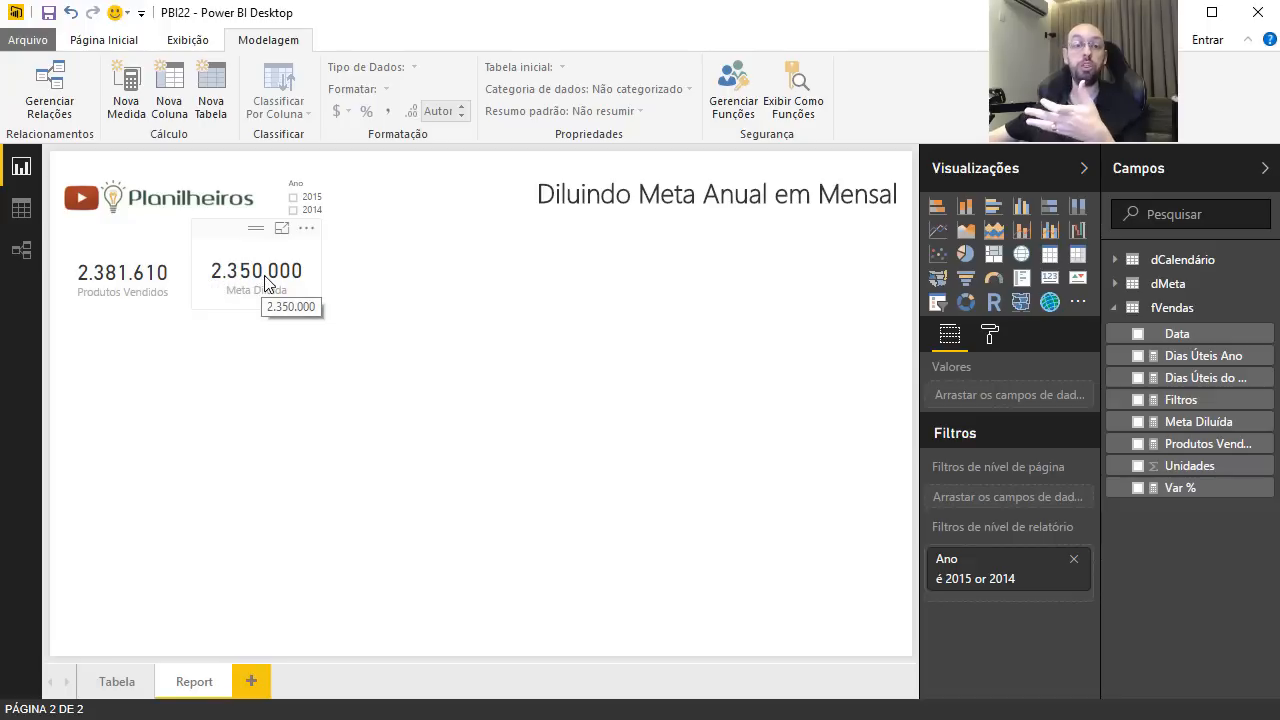
Check both cards by switching the year slicer between 2014 and 2015, and clear the slicer selection.
left_click(293, 210)
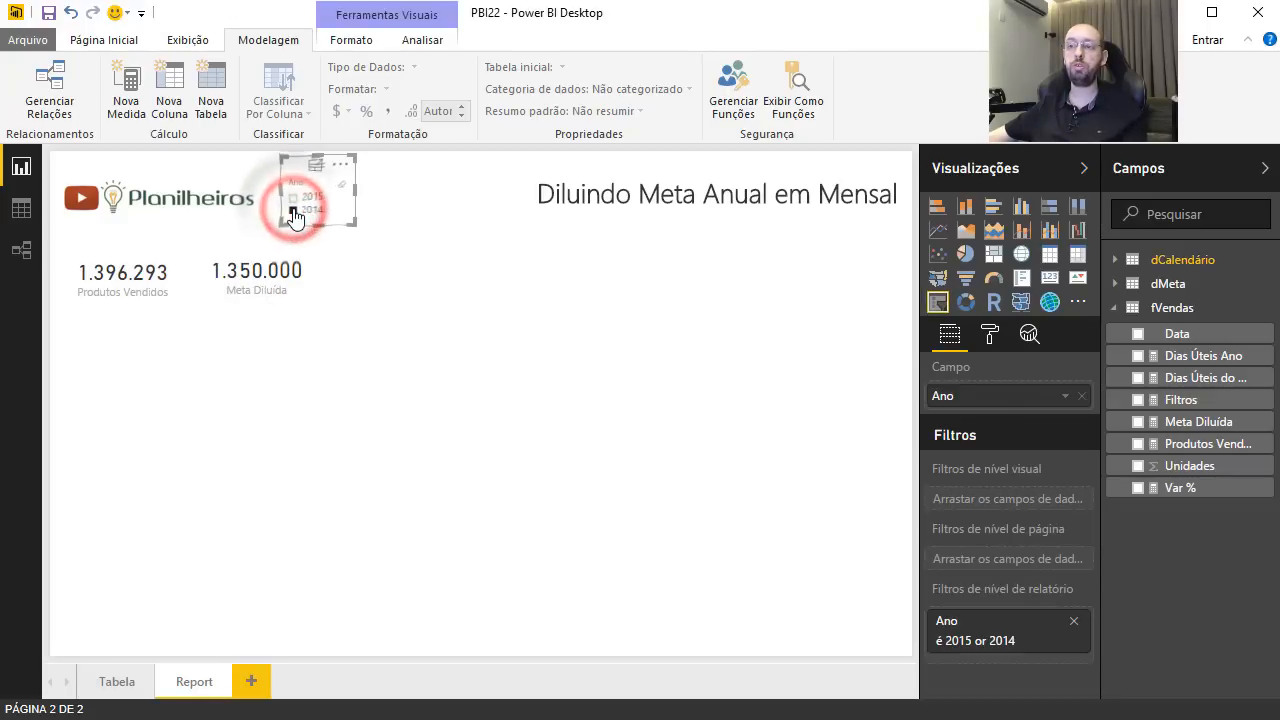
left_click(293, 198)
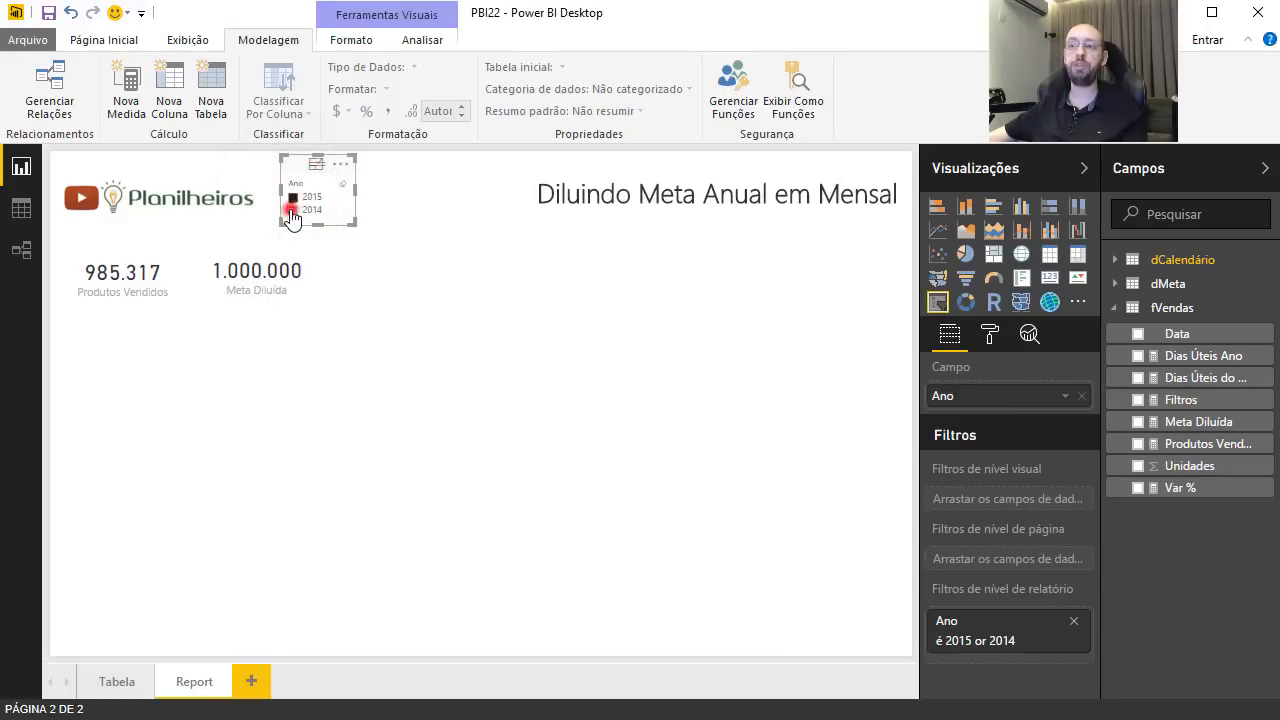
left_click(289, 207)
left_click(290, 197)
left_click(342, 182)
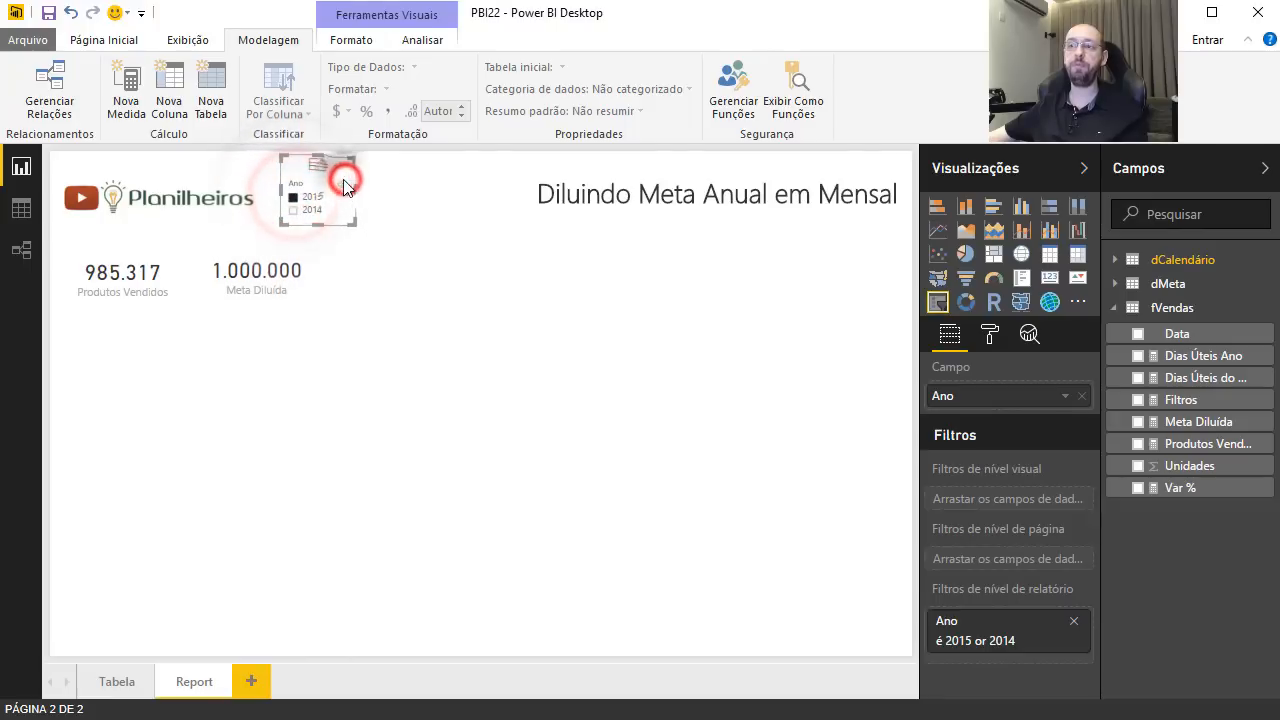
Insert a gauge visual, place it below the two cards, widen it to span both and reduce its height.
left_click(175, 382)
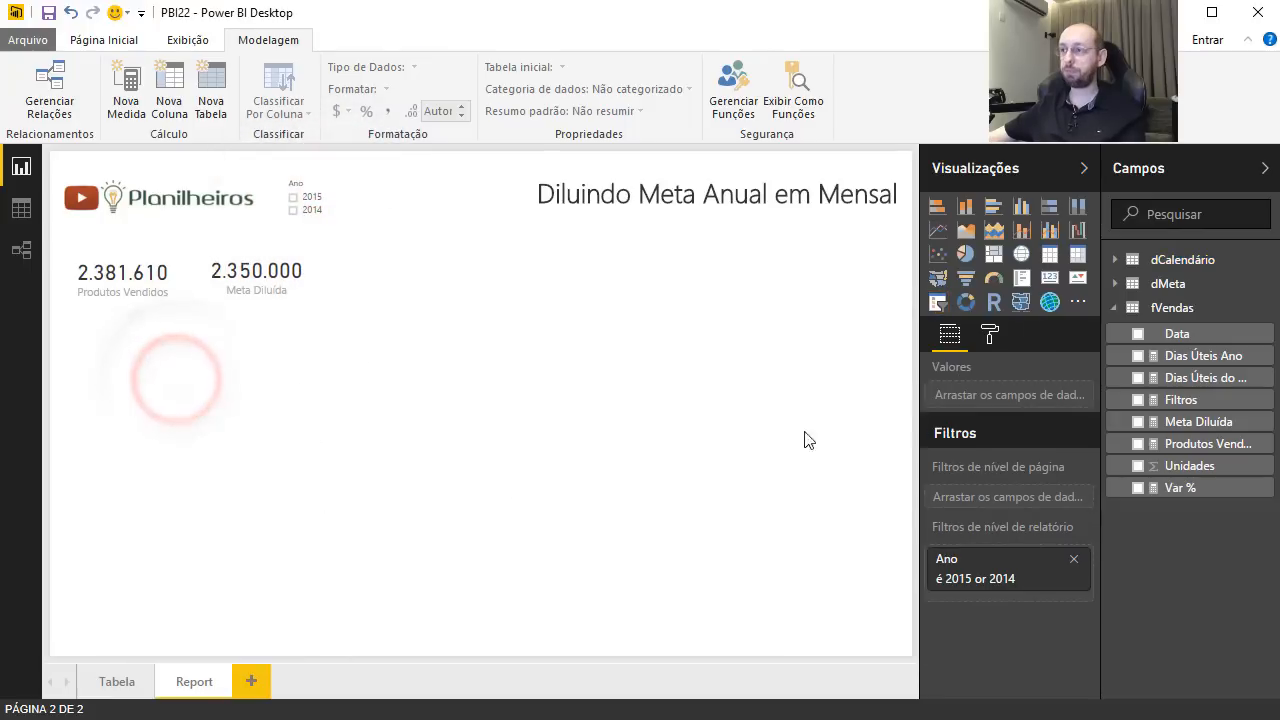
left_click(996, 281)
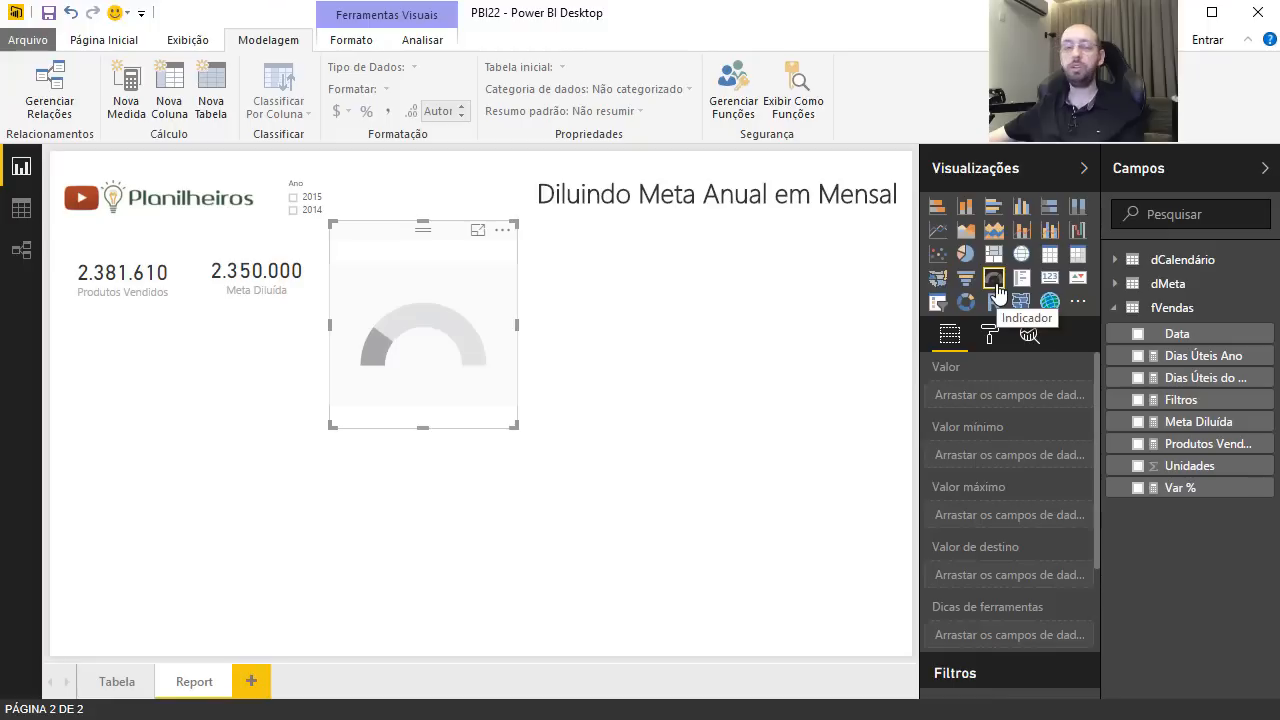
left_click_drag(392, 234, 73, 330)
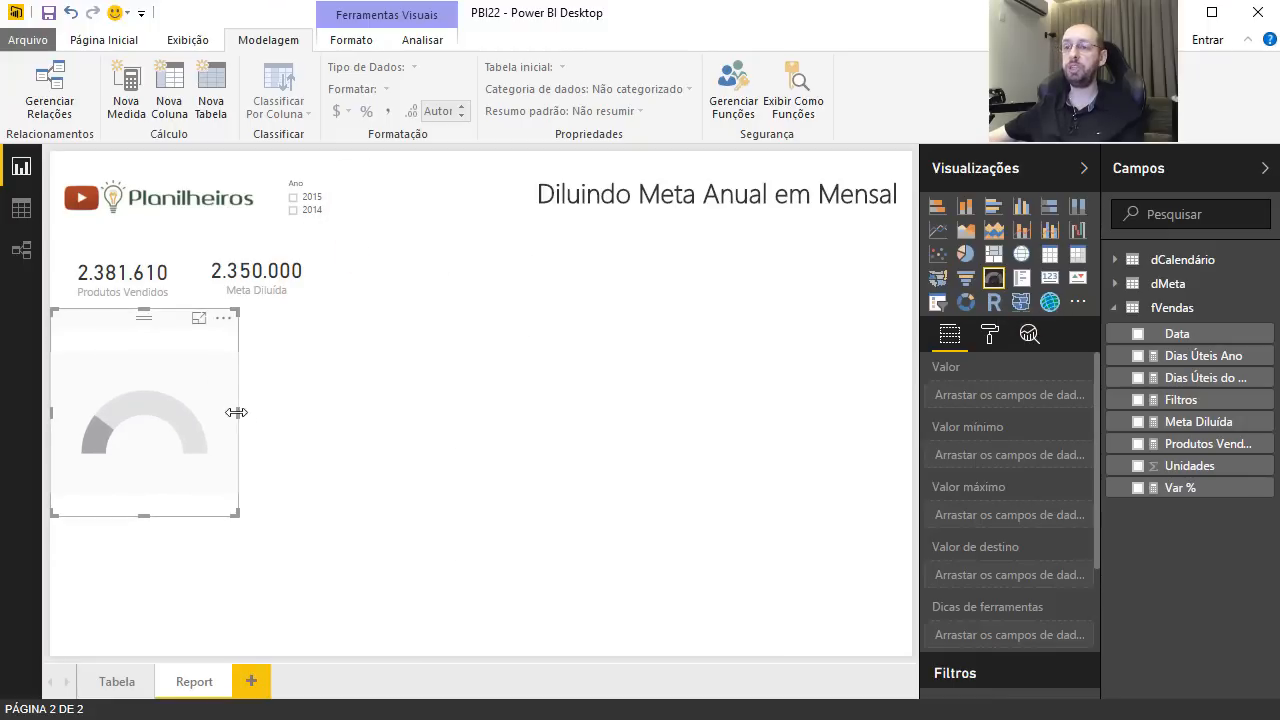
left_click_drag(236, 412, 311, 409)
left_click_drag(180, 516, 185, 470)
Assign Produtos Vendidos as the gauge's value and Meta Diluída as its target value.
left_click(226, 322)
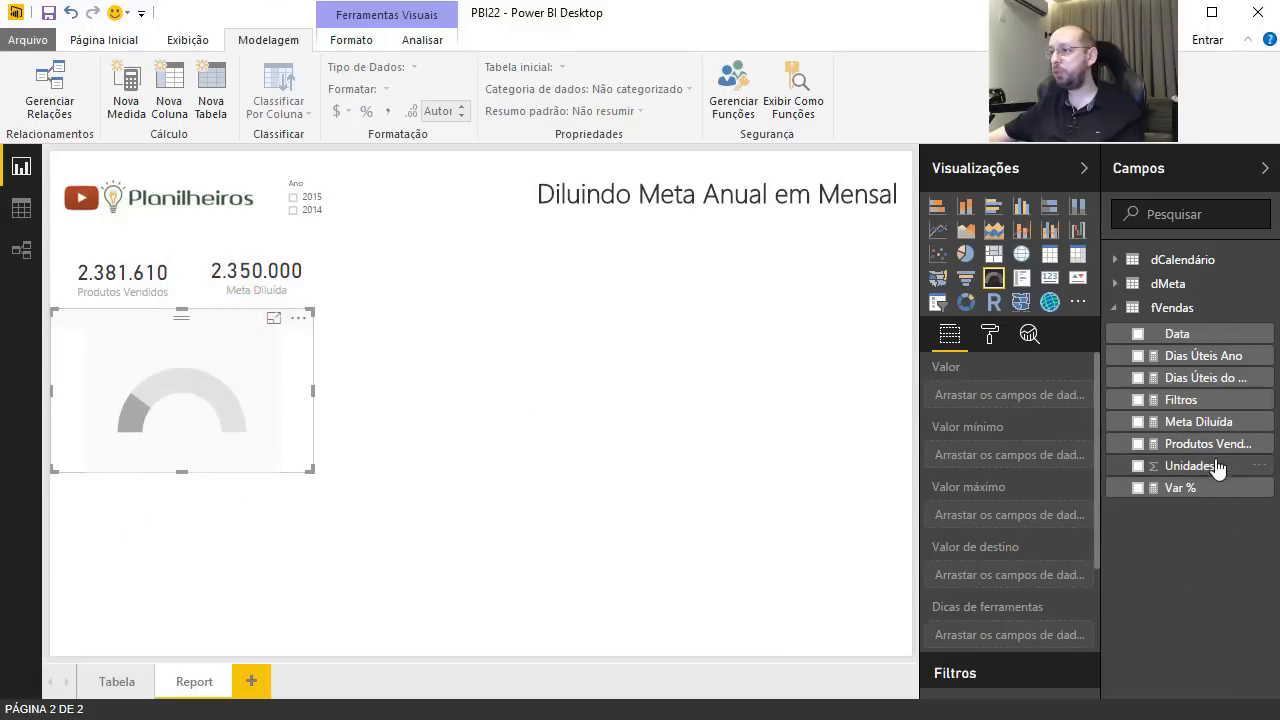
mouse_move(1213, 441)
left_mouse_down()
mouse_move(1193, 450)
mouse_move(1034, 398)
left_mouse_up()
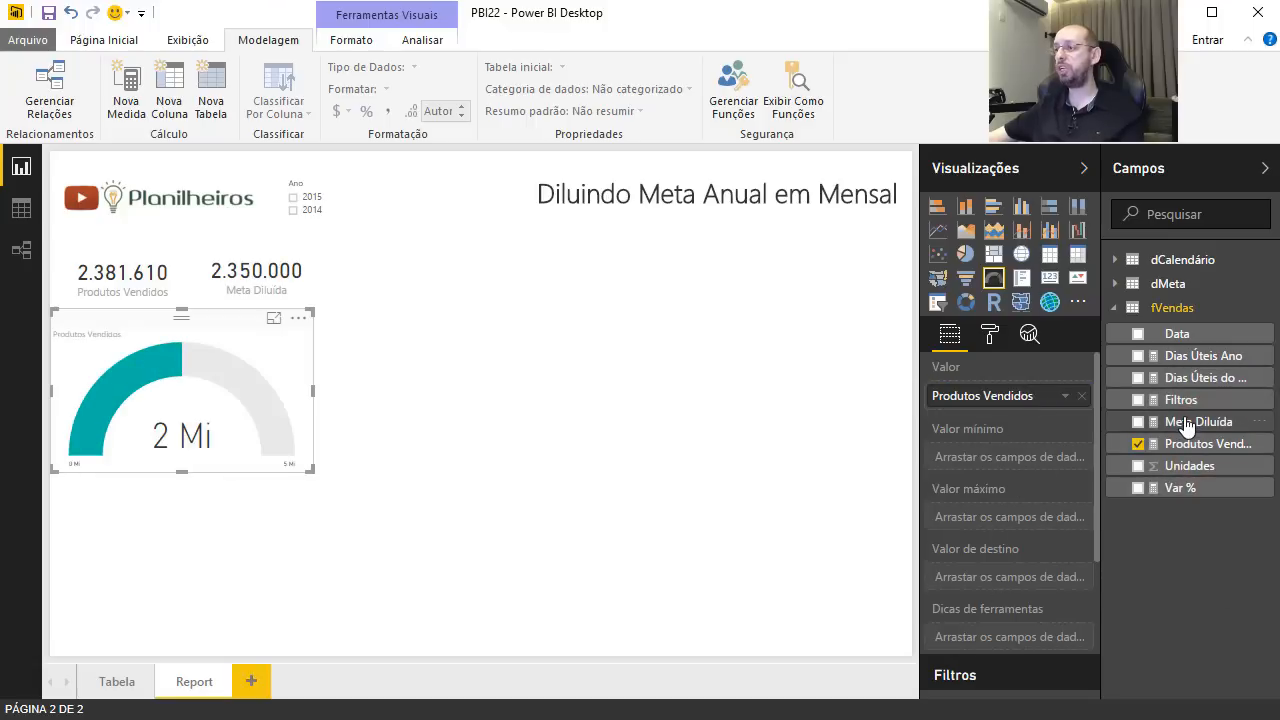
mouse_move(1185, 422)
left_mouse_down()
mouse_move(1145, 575)
mouse_move(1020, 584)
left_mouse_up()
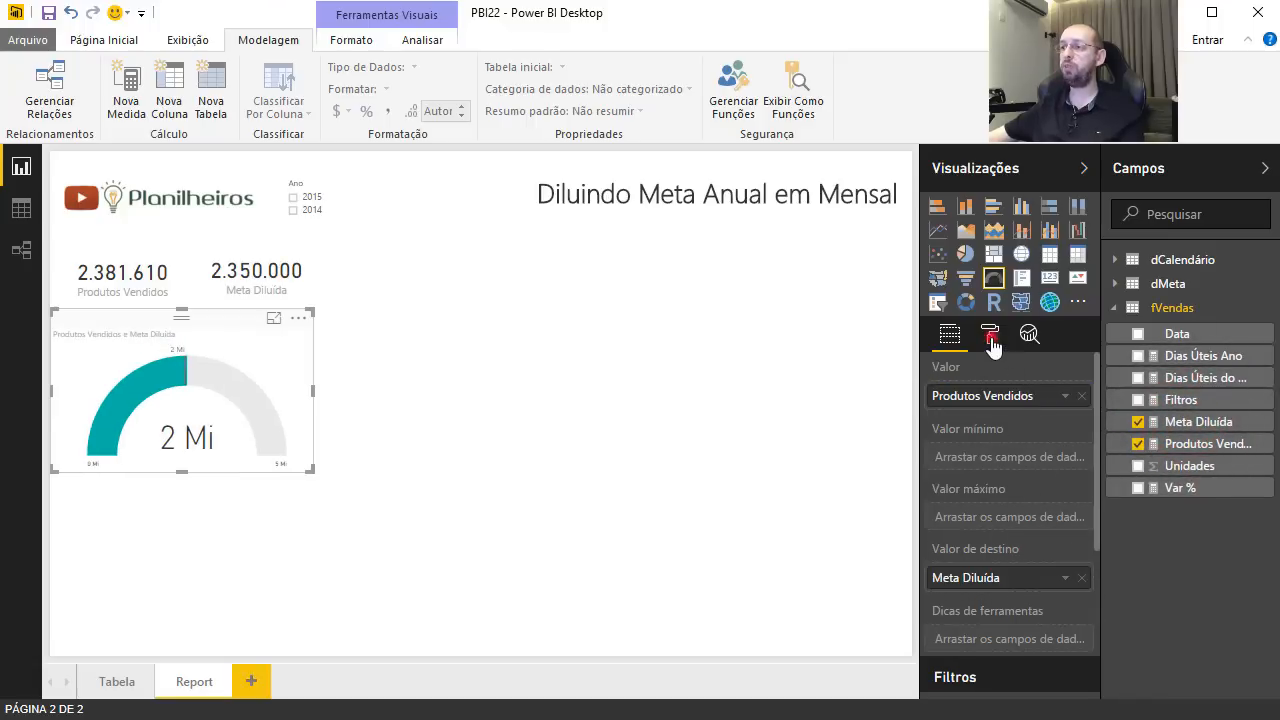
Set the maximum of the gauge's axis to 2500000.
left_click(991, 340)
left_click(986, 370)
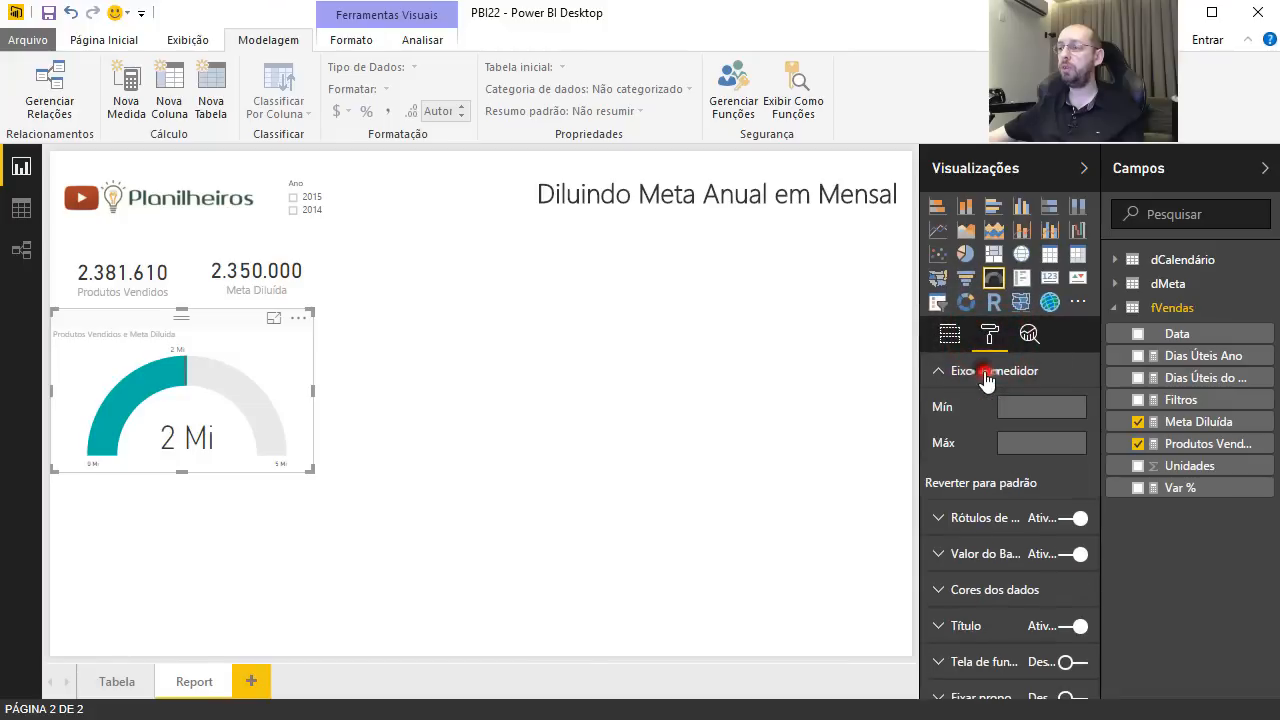
left_click(1027, 443)
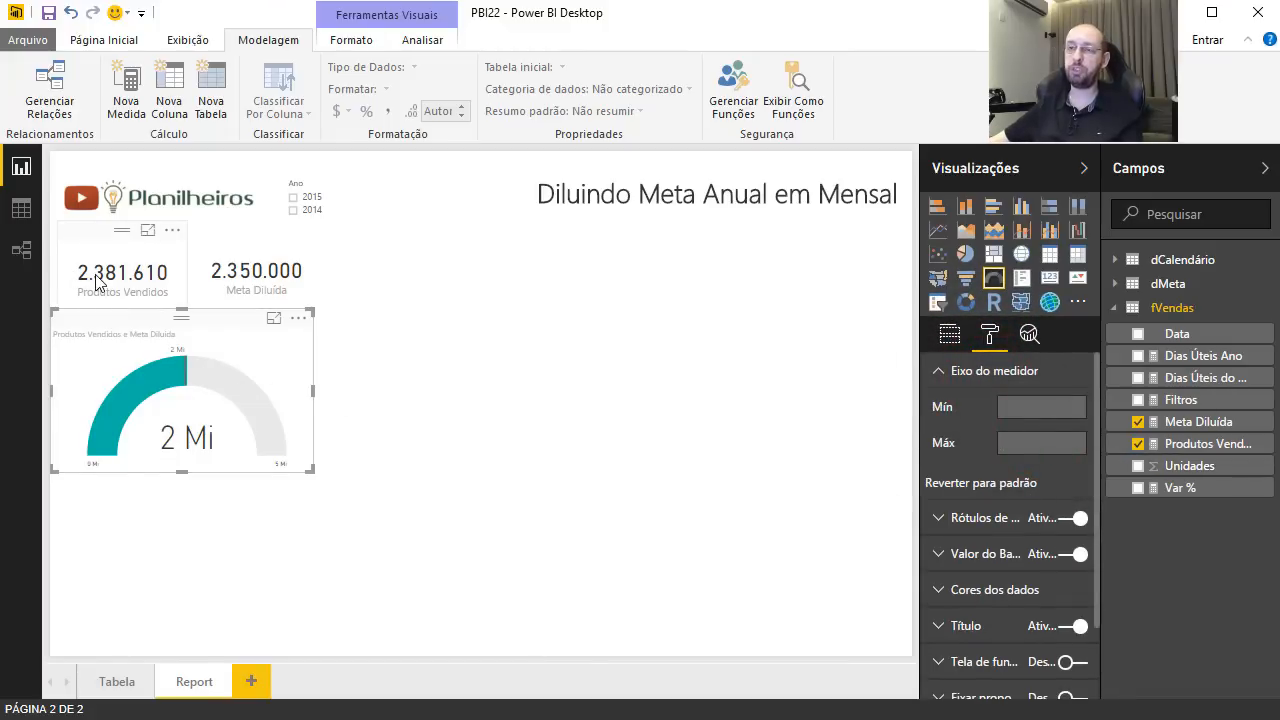
type("25")
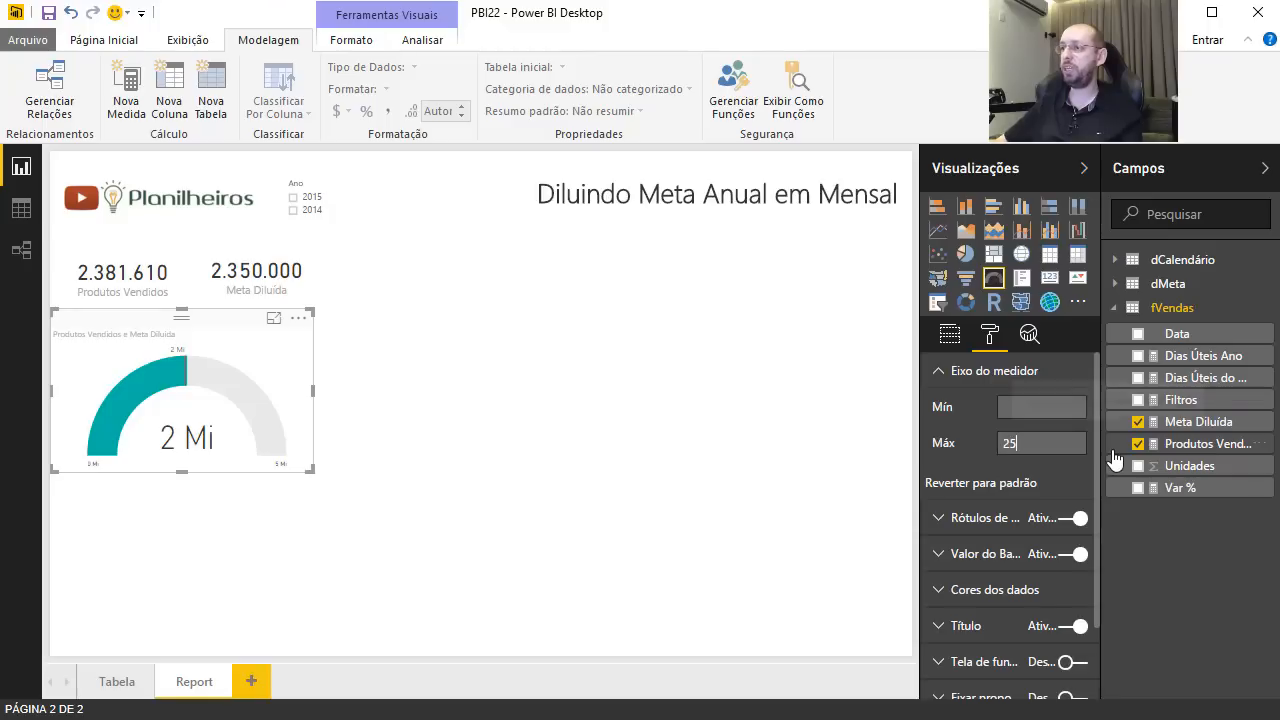
type("000")
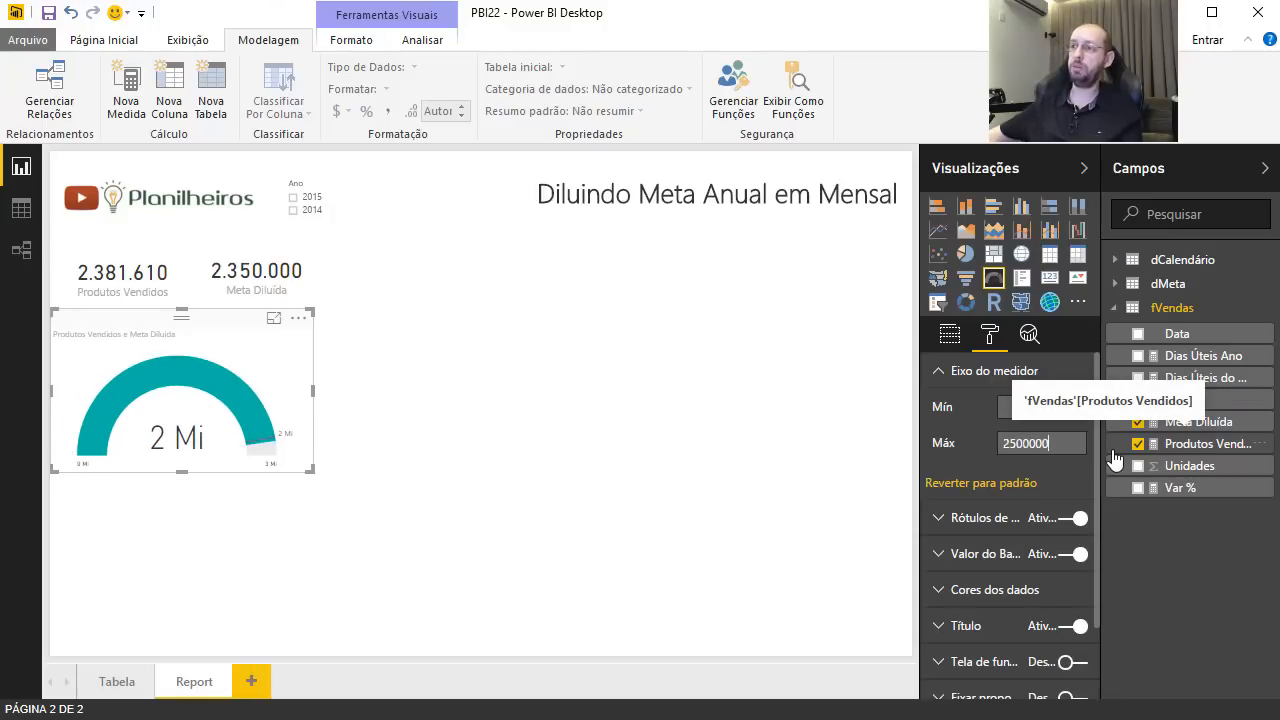
left_click(961, 376)
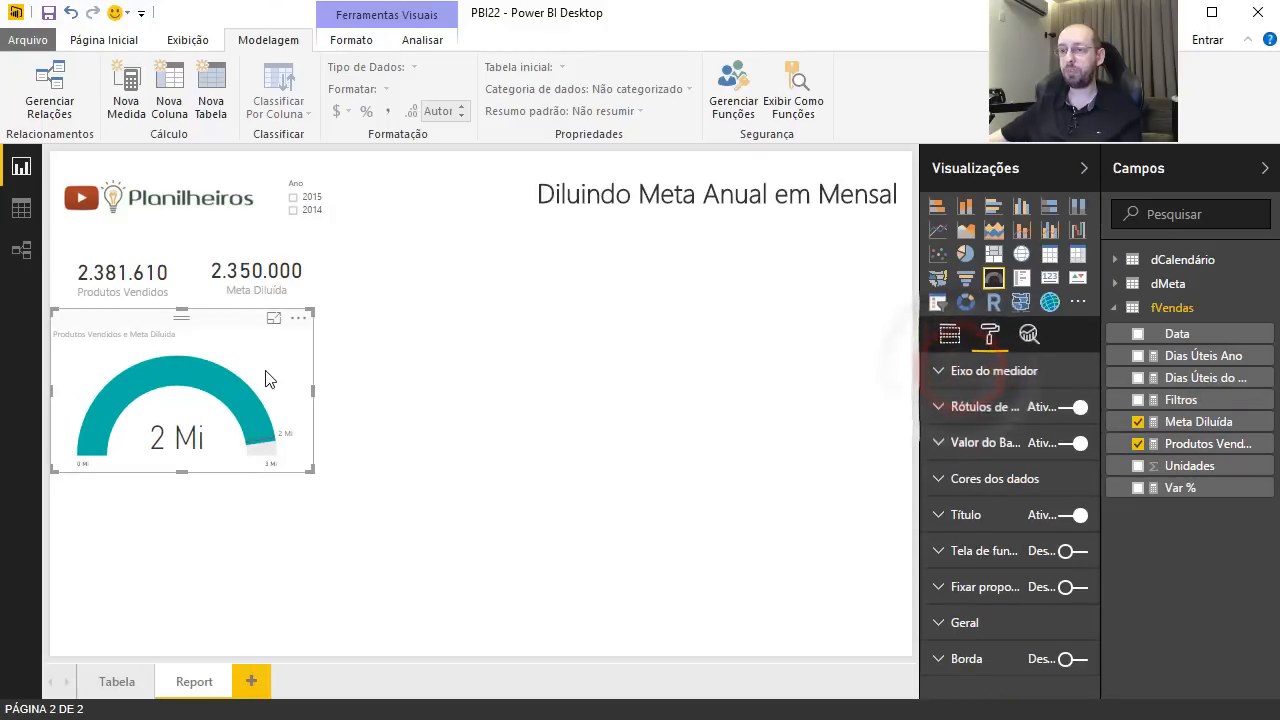
Try the Nenhum display units on the gauge's data labels and return them to Auto.
left_click(986, 407)
left_click(1014, 479)
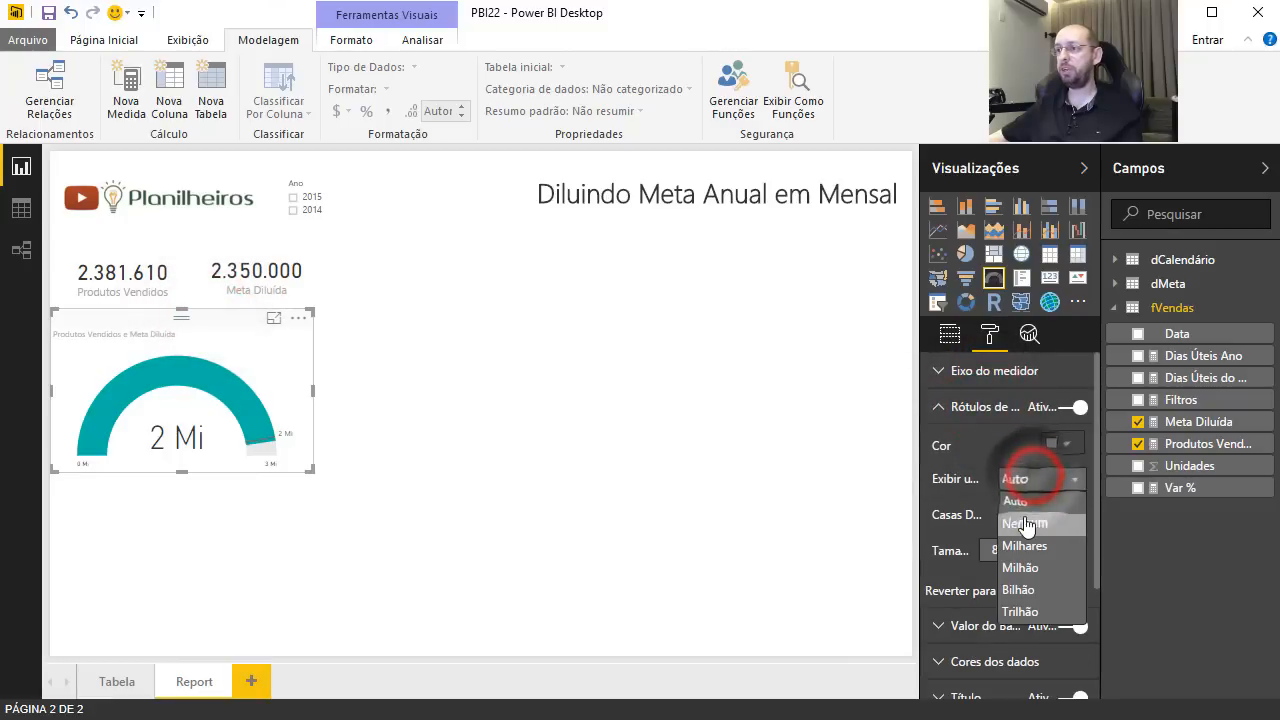
left_click(1024, 518)
left_click(1025, 478)
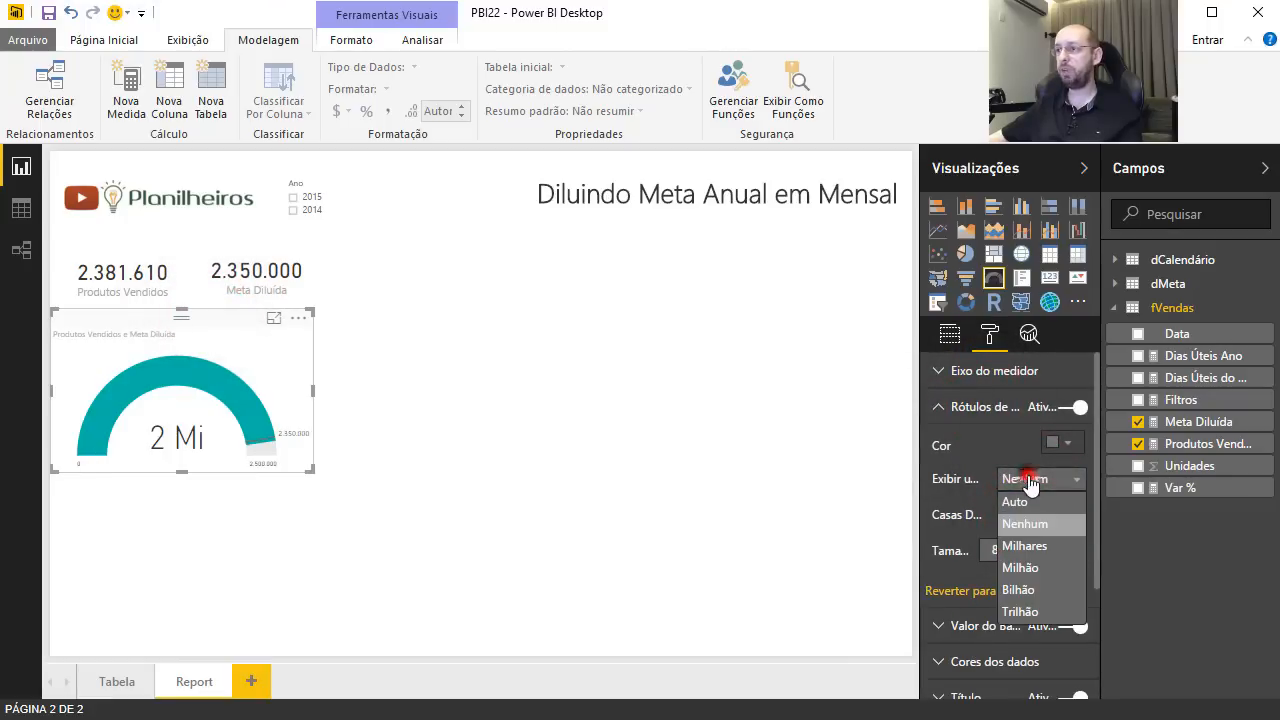
left_click(1026, 503)
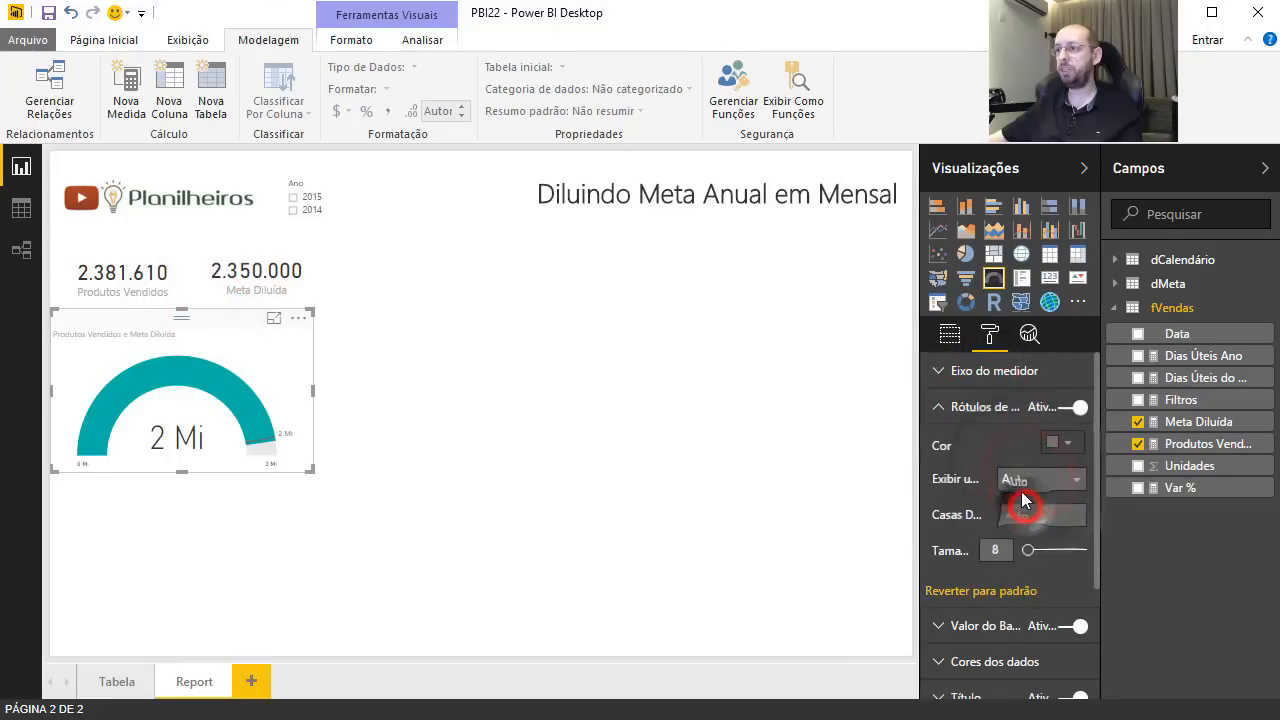
left_click(990, 407)
Set the display units of the gauge's callout value to Nenhum.
left_click(990, 371)
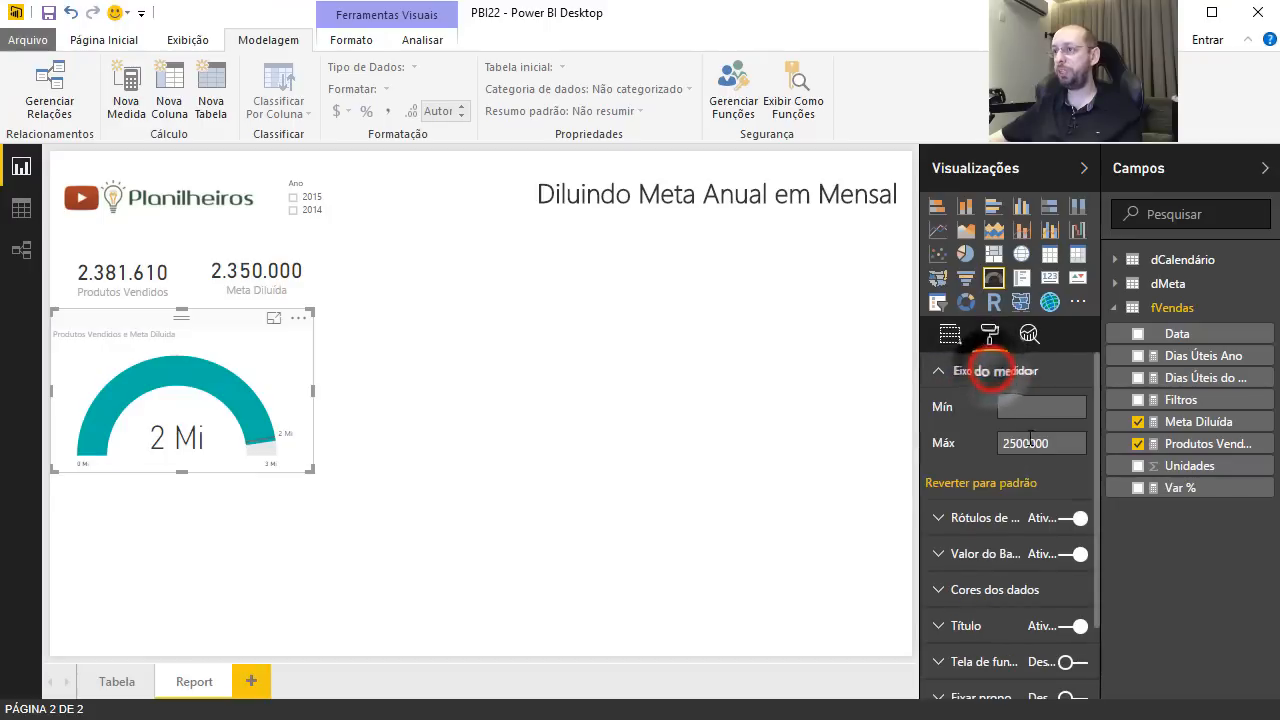
left_click(975, 371)
left_click(980, 443)
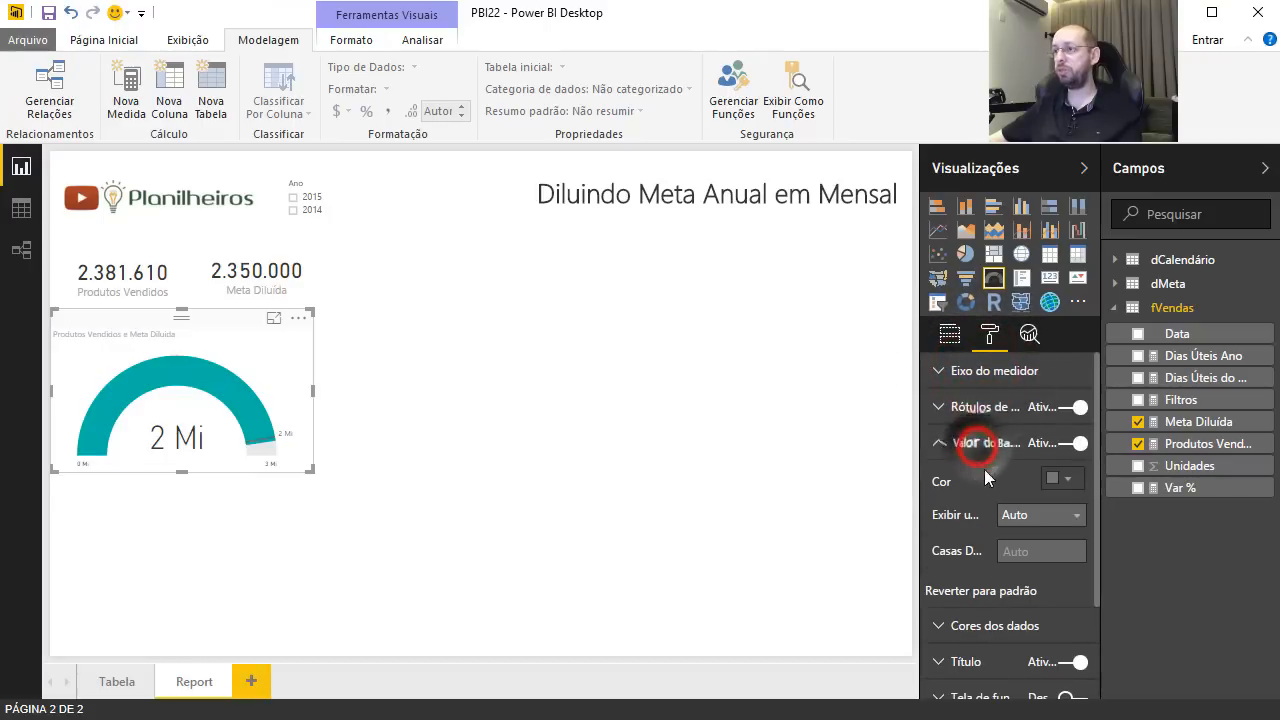
left_click(1040, 520)
left_click(1020, 538)
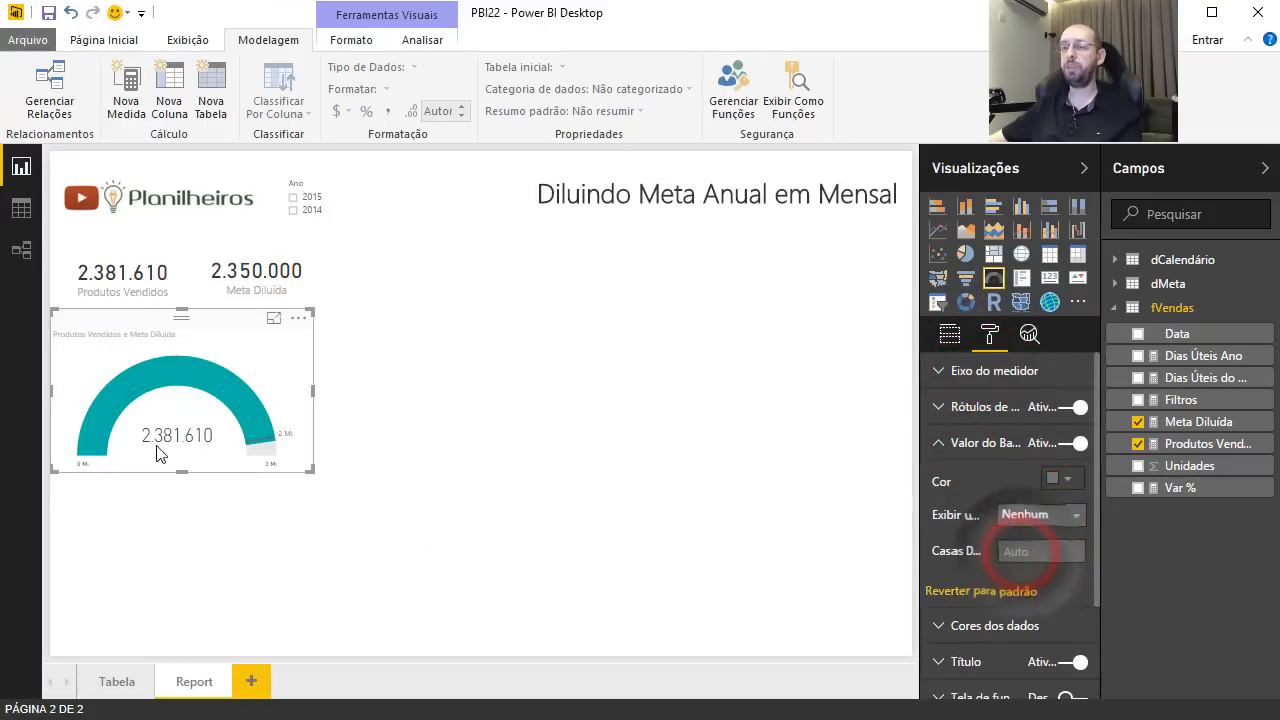
left_click(776, 452)
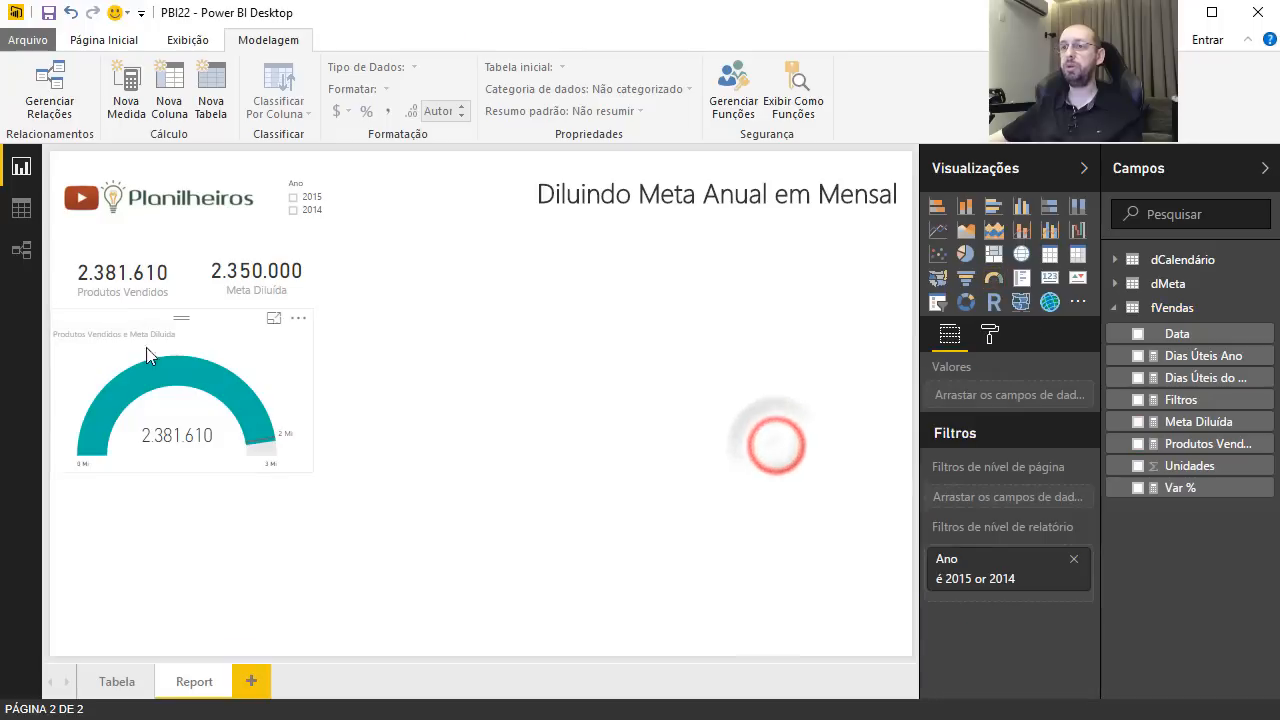
Filter the report to 2014, examine the gauge's value against its target in focus mode, and return to the report.
left_click(293, 213)
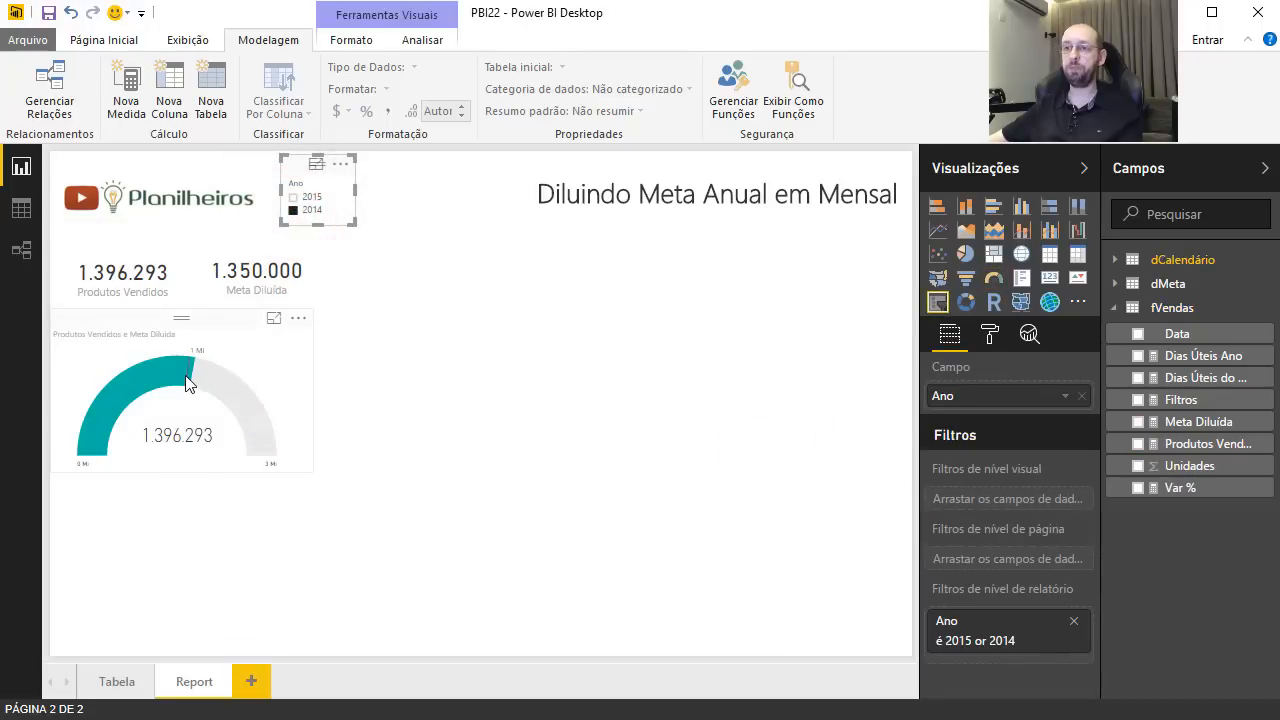
mouse_move(186, 383)
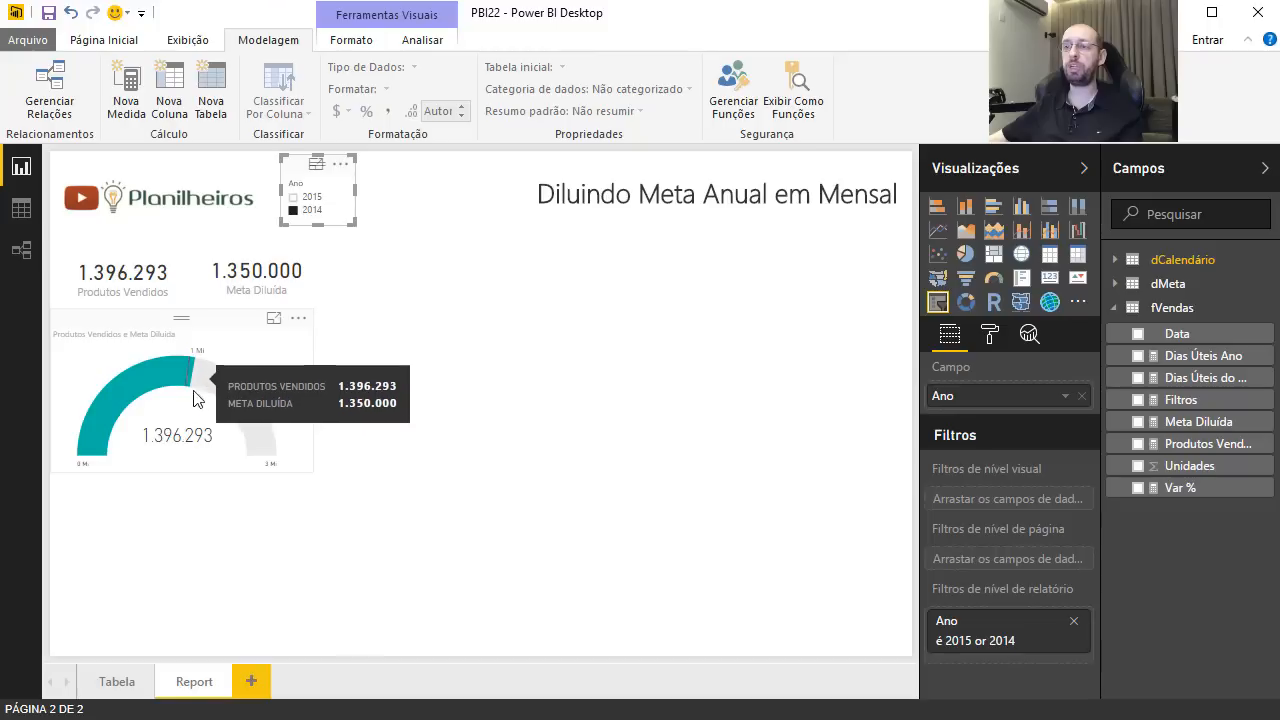
left_click(273, 318)
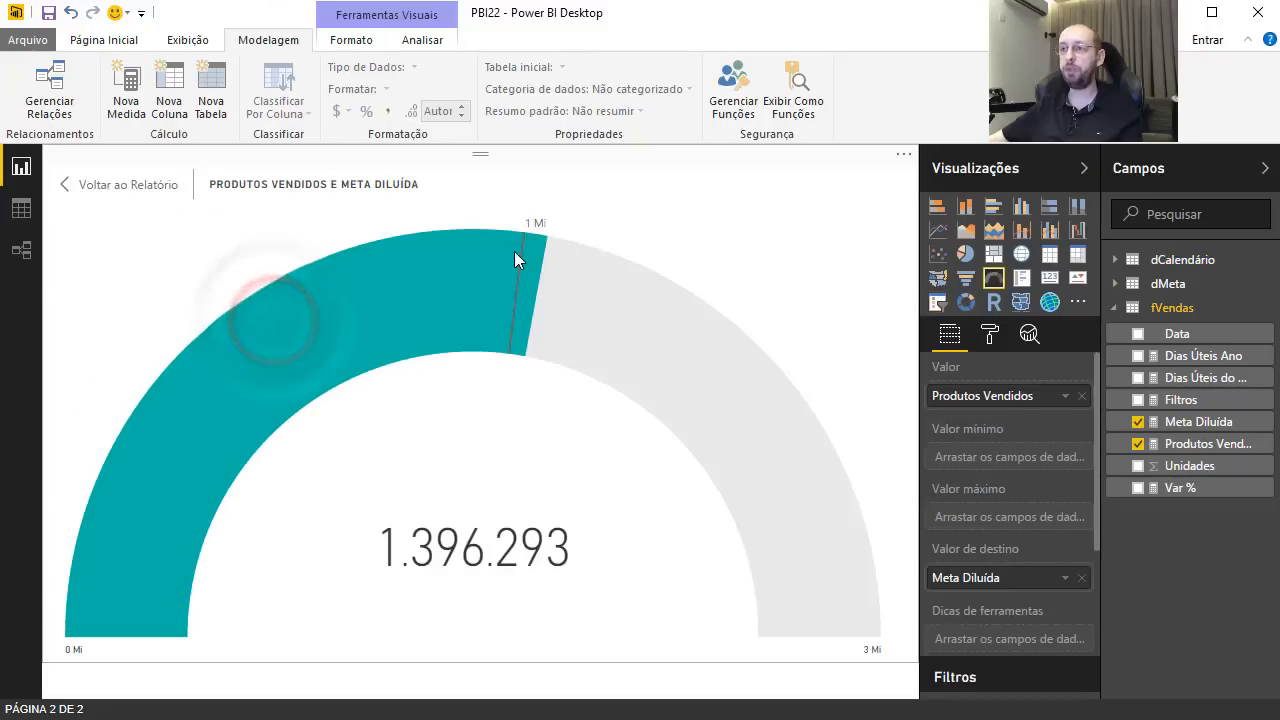
mouse_move(530, 252)
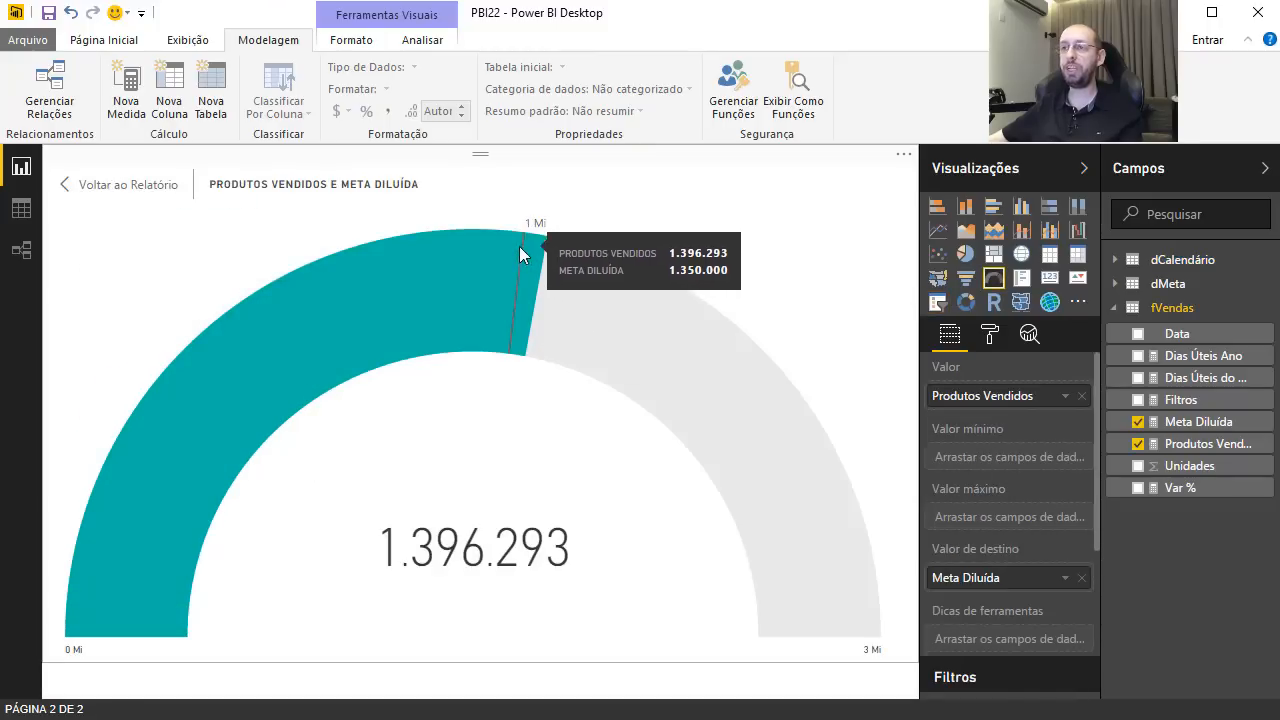
left_click(125, 187)
Filter the report to 2015, examine the enlarged gauge against its target, and clear the year selection back on the report.
left_click(312, 205)
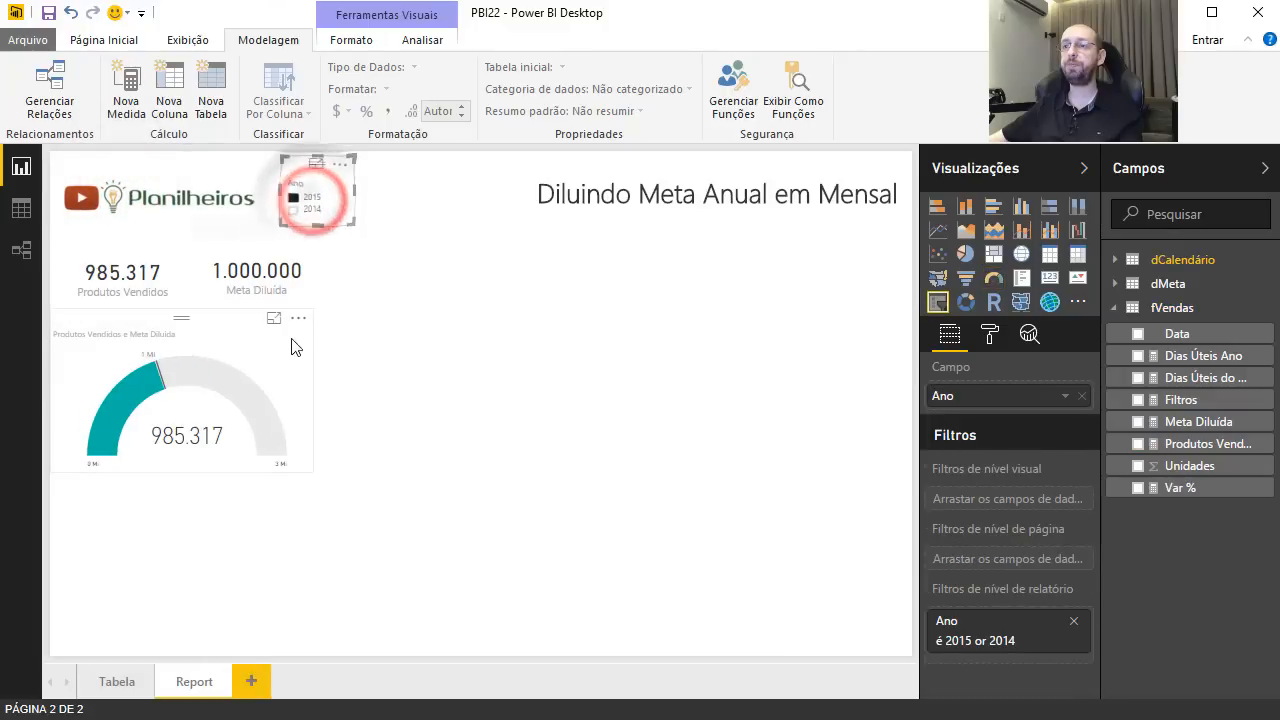
left_click(275, 311)
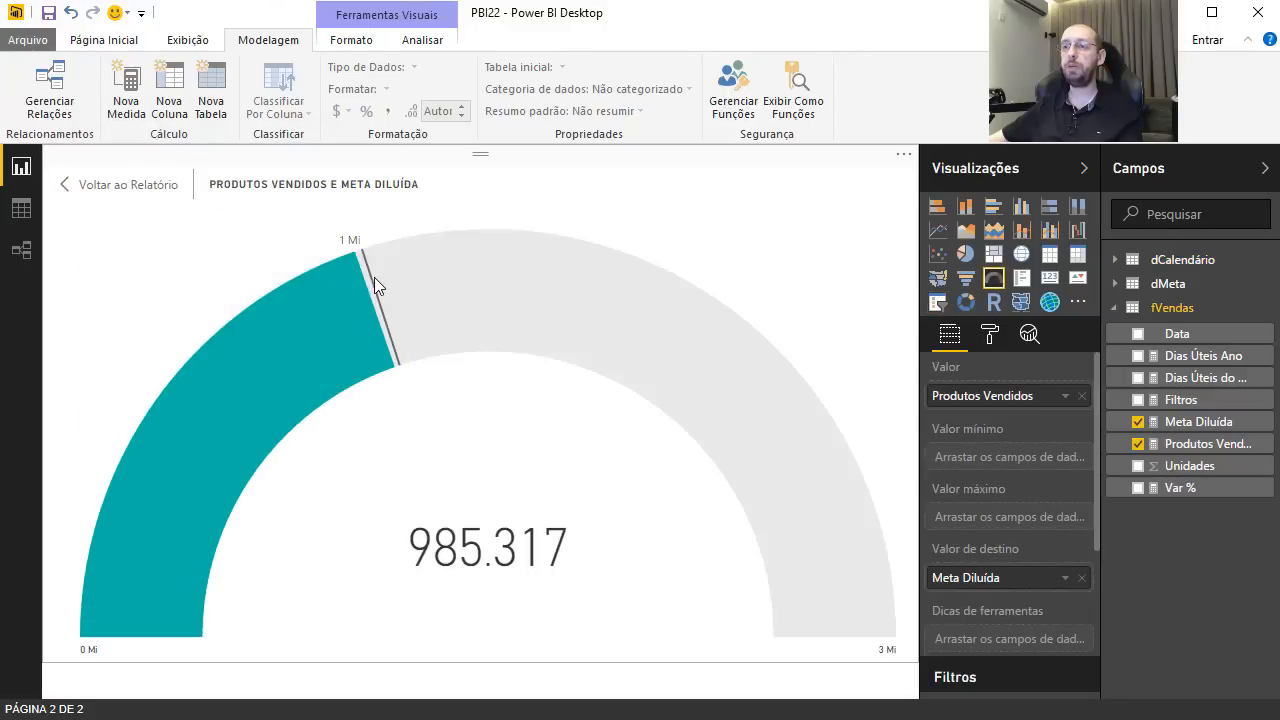
mouse_move(373, 287)
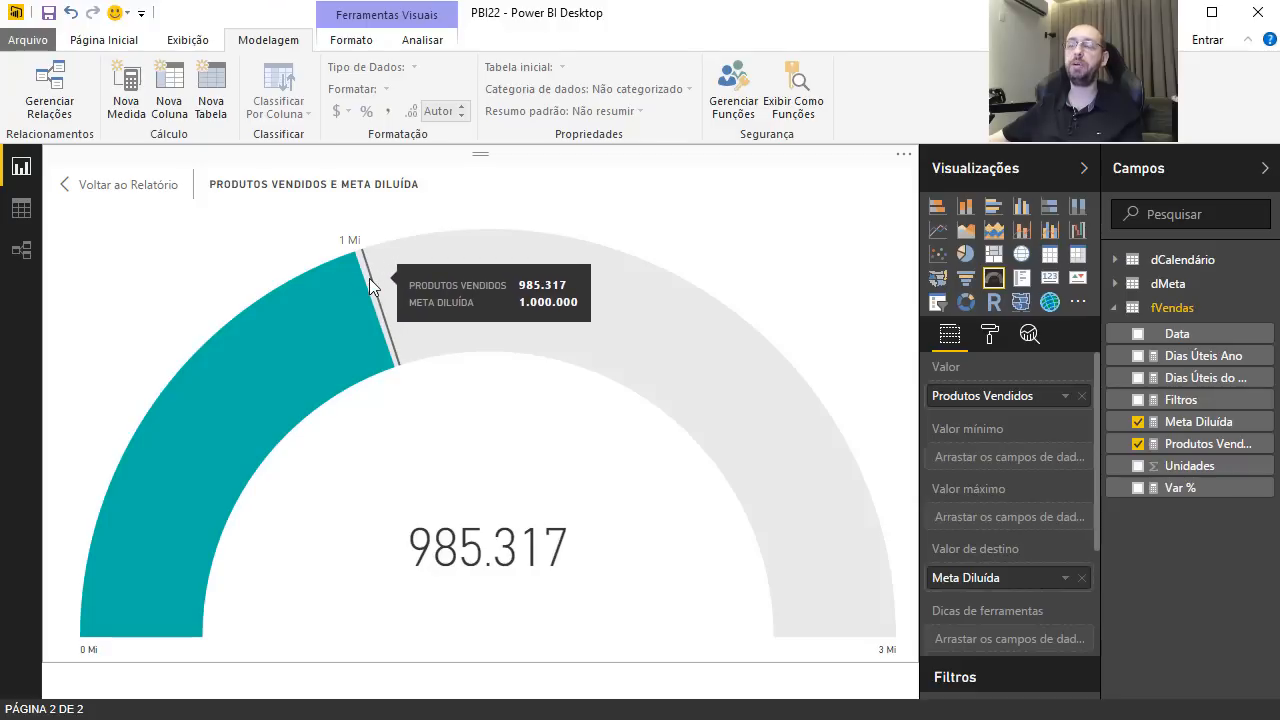
left_click(66, 185)
left_click(318, 208, "ctrl")
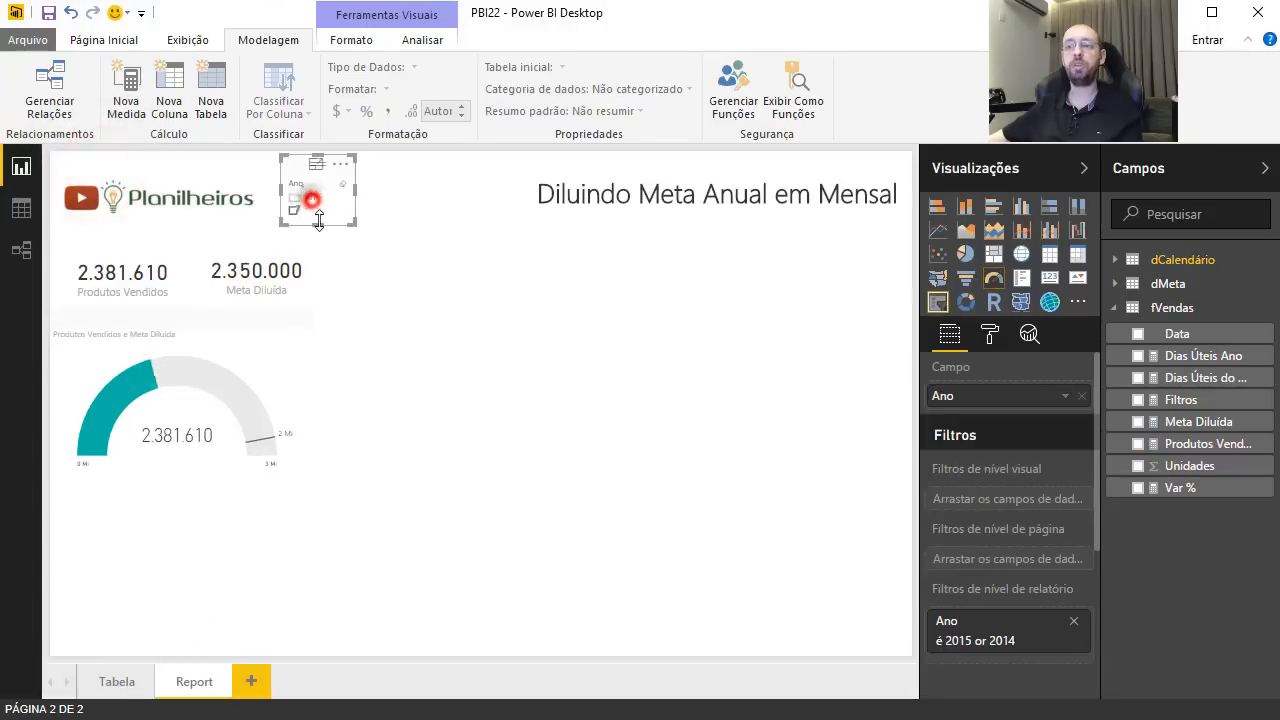
left_click(449, 455)
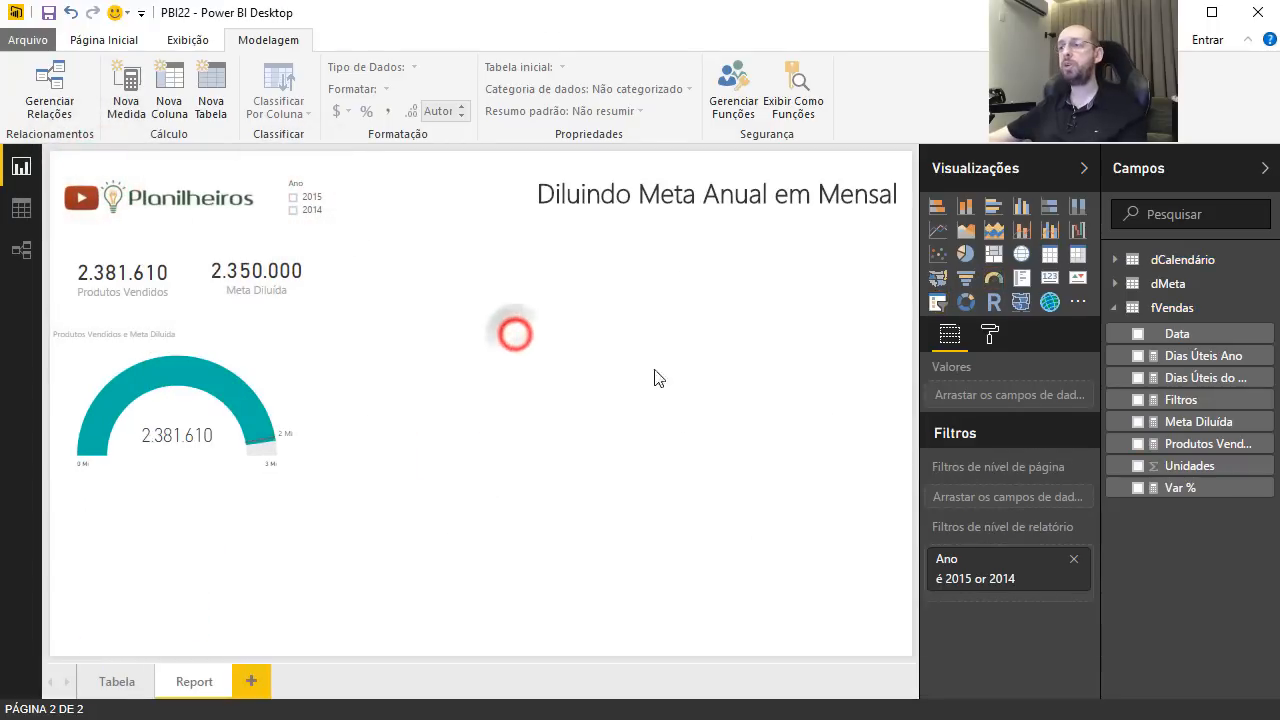
Insert an area chart beside the gauge and widen it to the page's right edge.
left_click(967, 231)
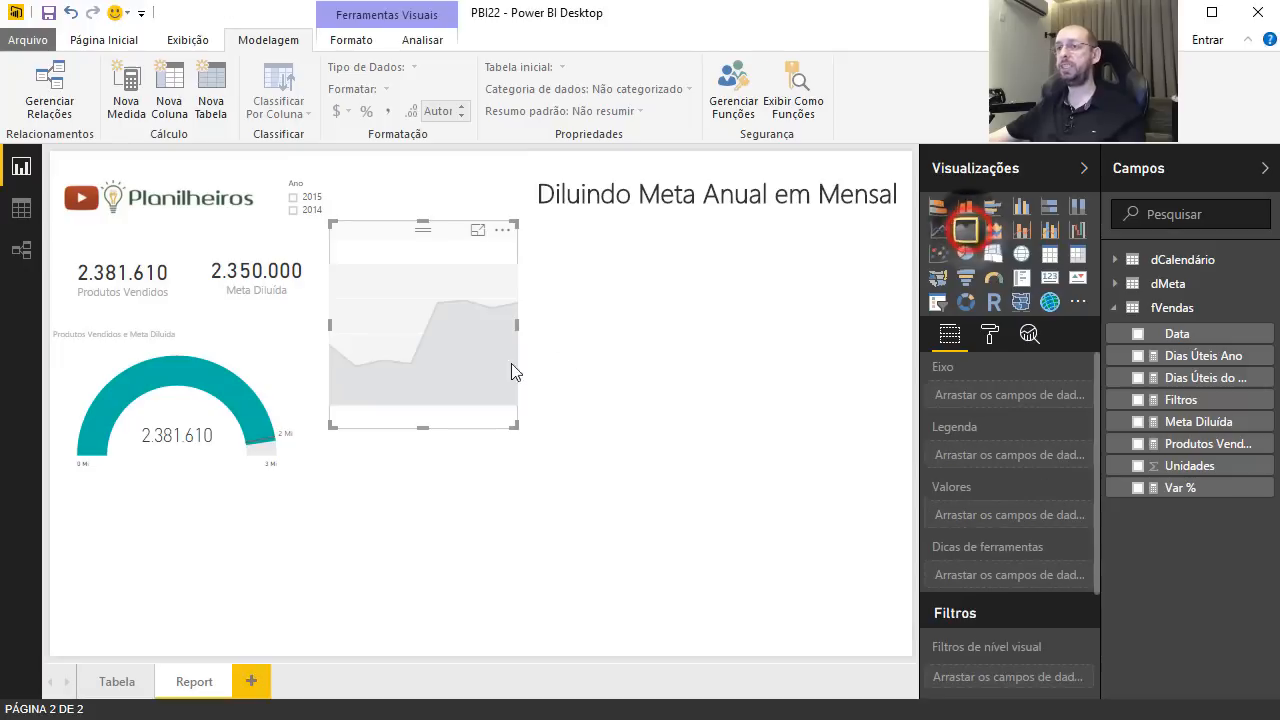
left_click(515, 321)
left_click_drag(517, 321, 908, 323)
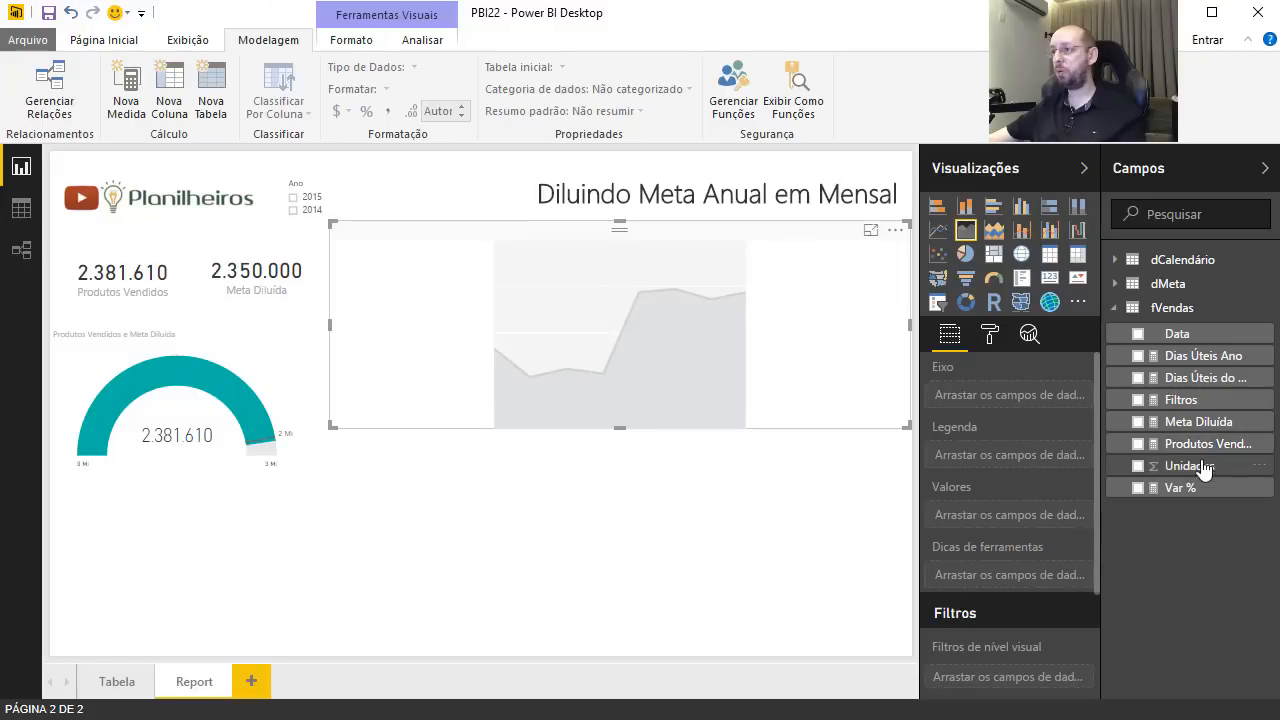
Put Nome do Mês on the area chart's axis and add Produtos Vendidos and Meta Diluída as its values.
left_click(1116, 259)
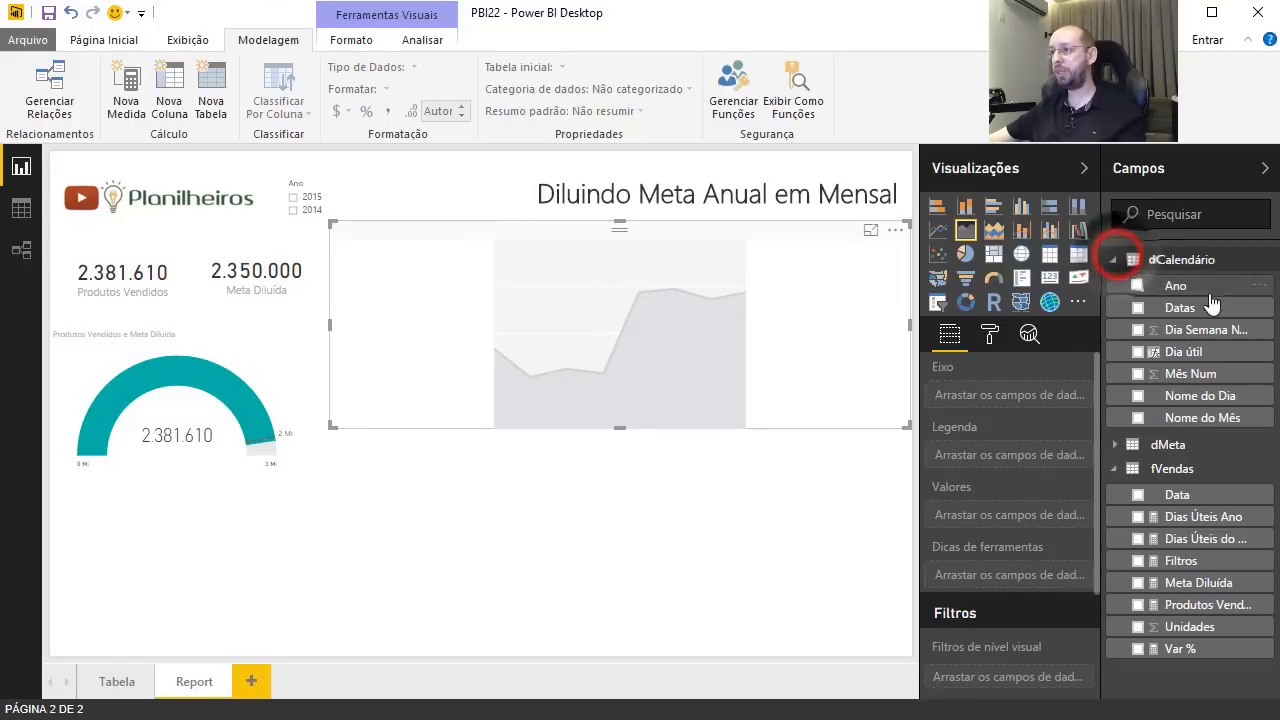
left_click_drag(1197, 425, 1035, 405)
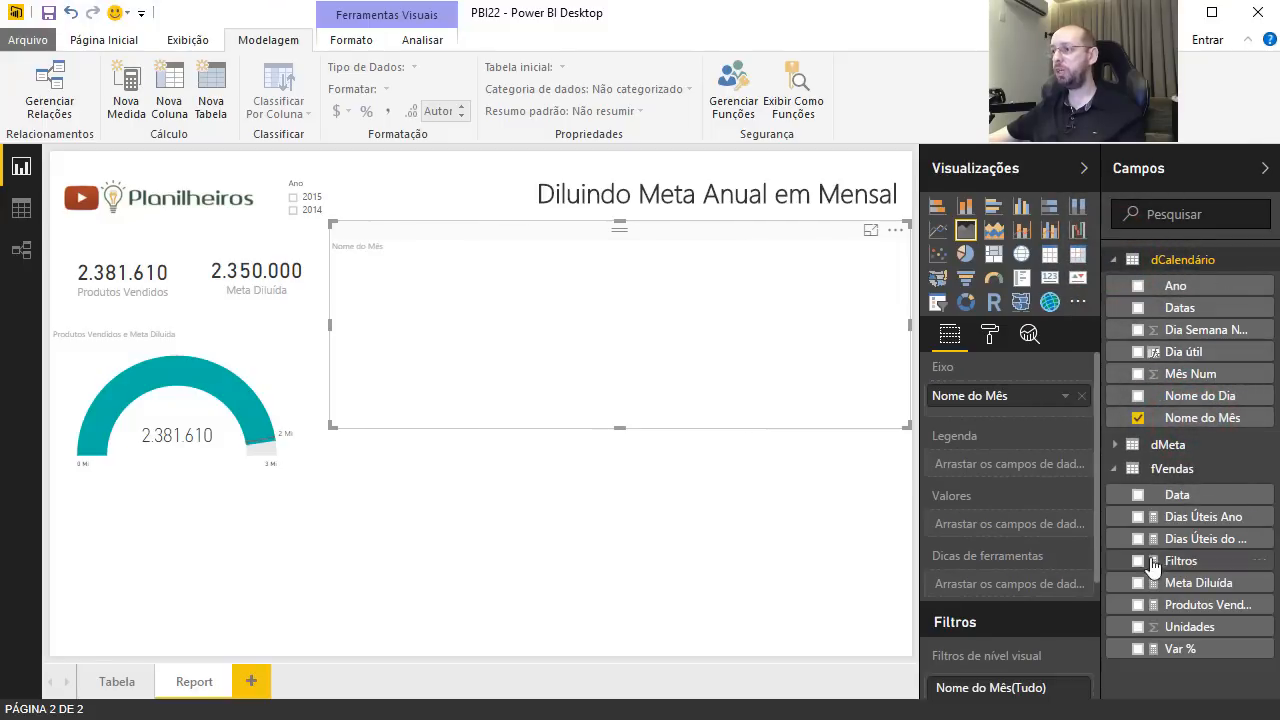
left_click_drag(1203, 608, 1000, 524)
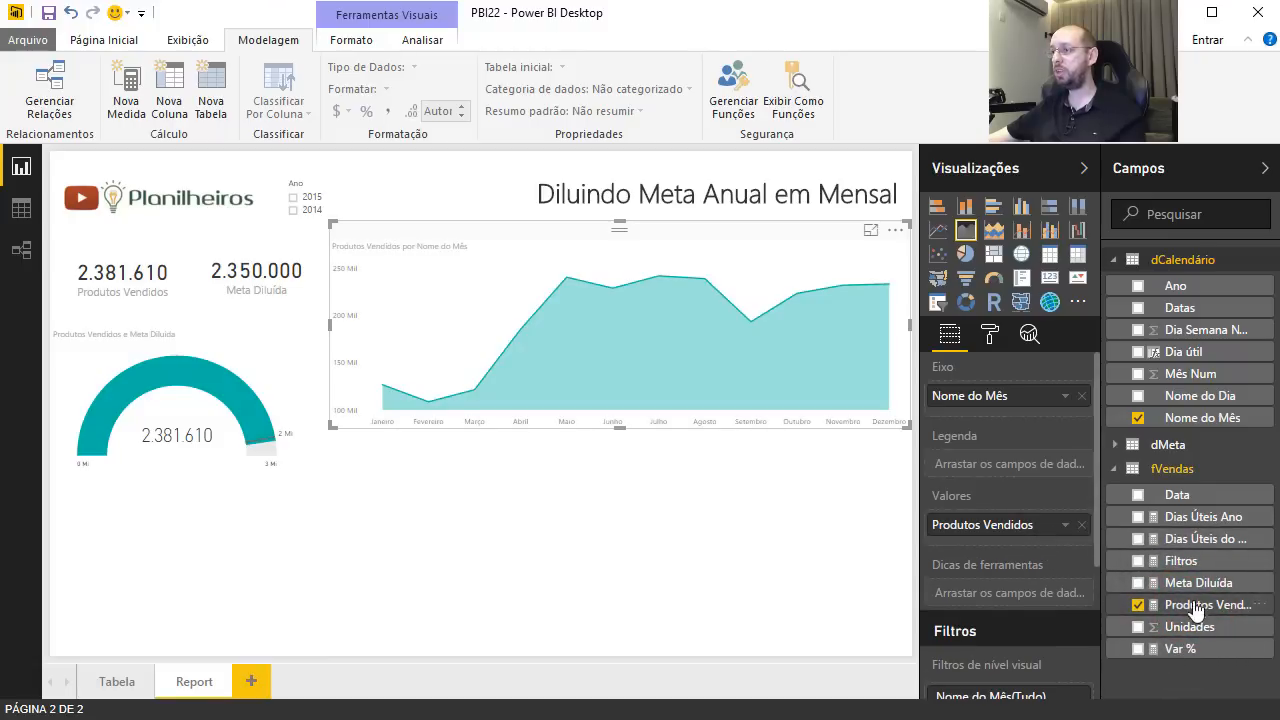
left_click_drag(1215, 590, 1000, 545)
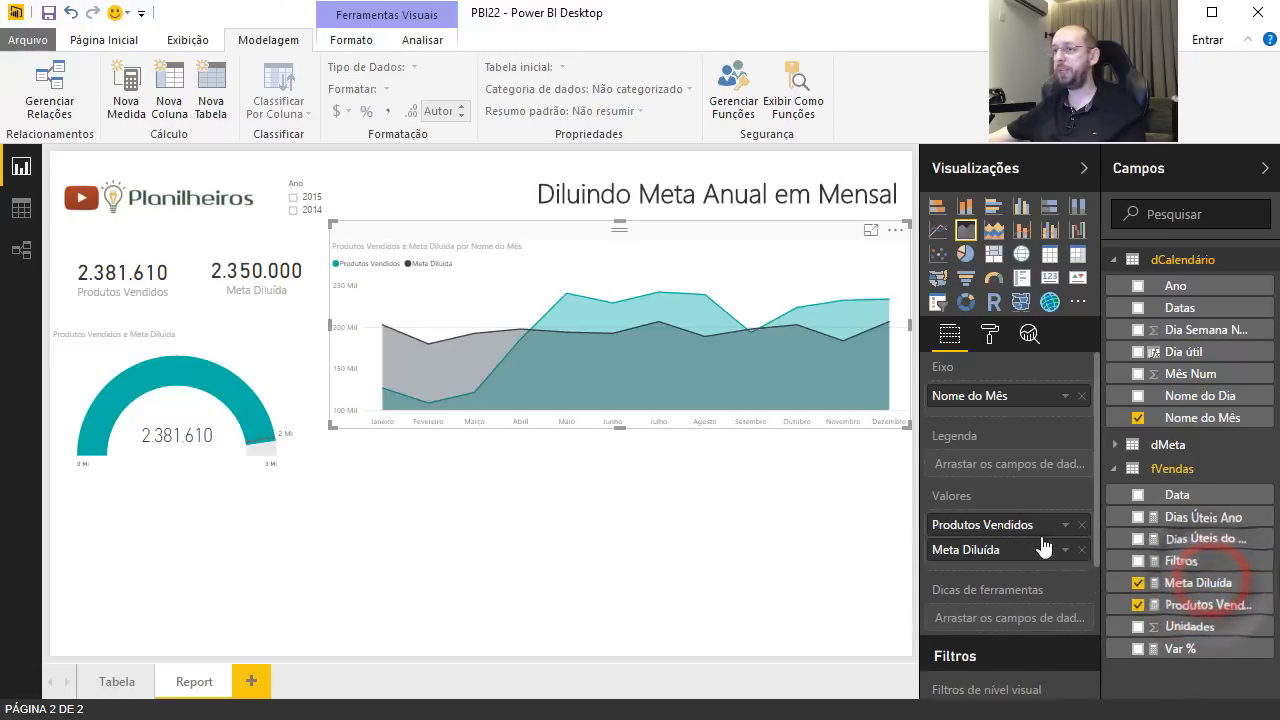
Turn on the data labels of the area chart.
left_click(989, 334)
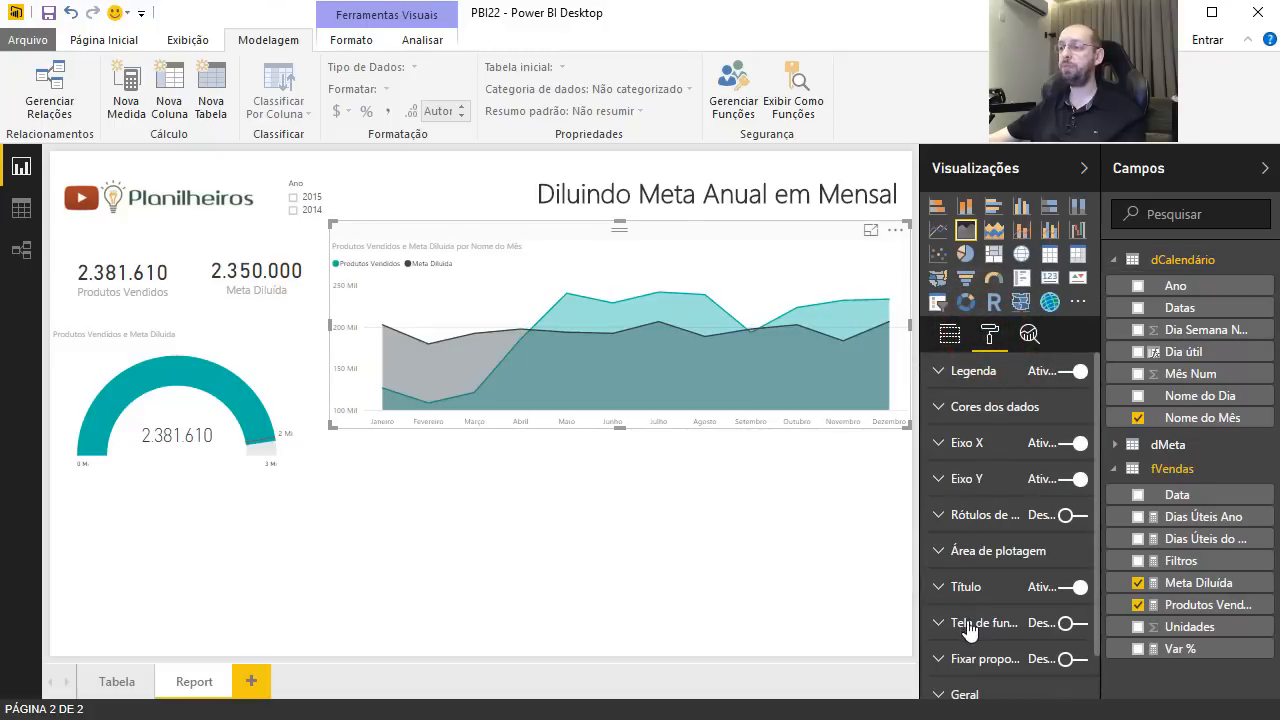
left_click(1080, 515)
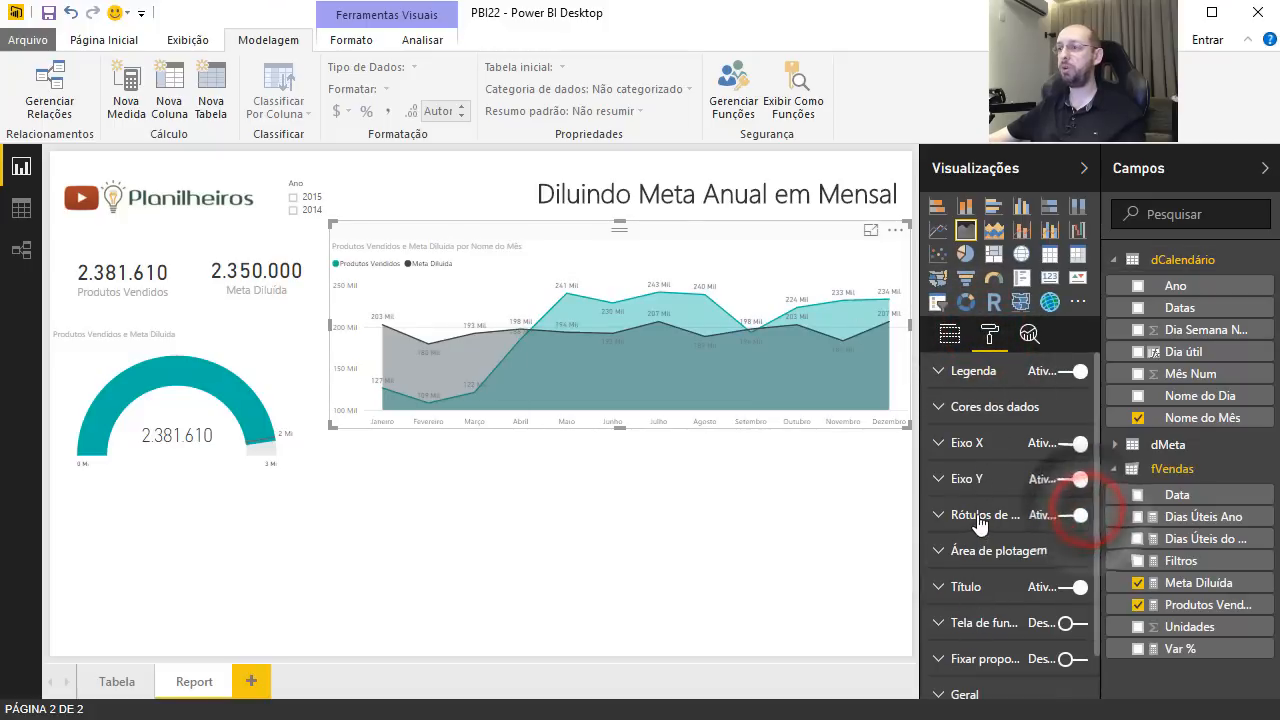
Set the area chart's data label text size to 13, examine the enlarged chart, and return to the report.
left_click(1045, 515)
left_click_drag(1033, 660, 1037, 658)
left_click(870, 232)
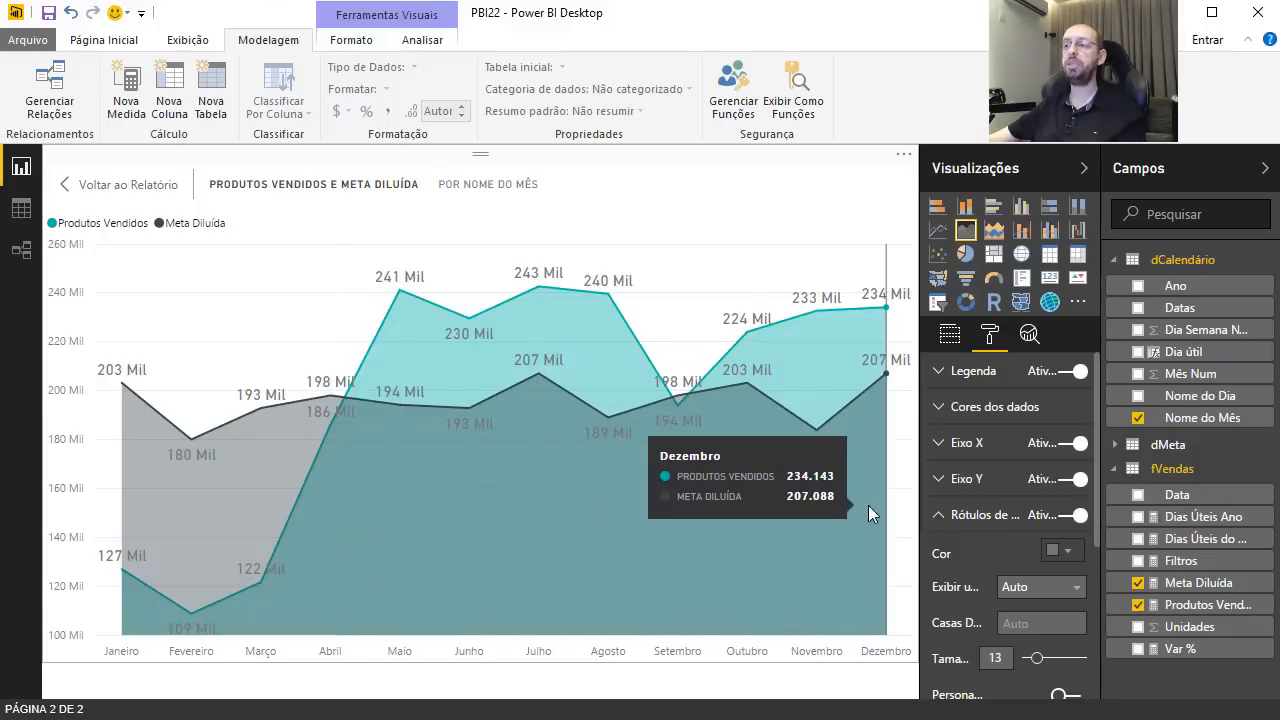
left_click(92, 186)
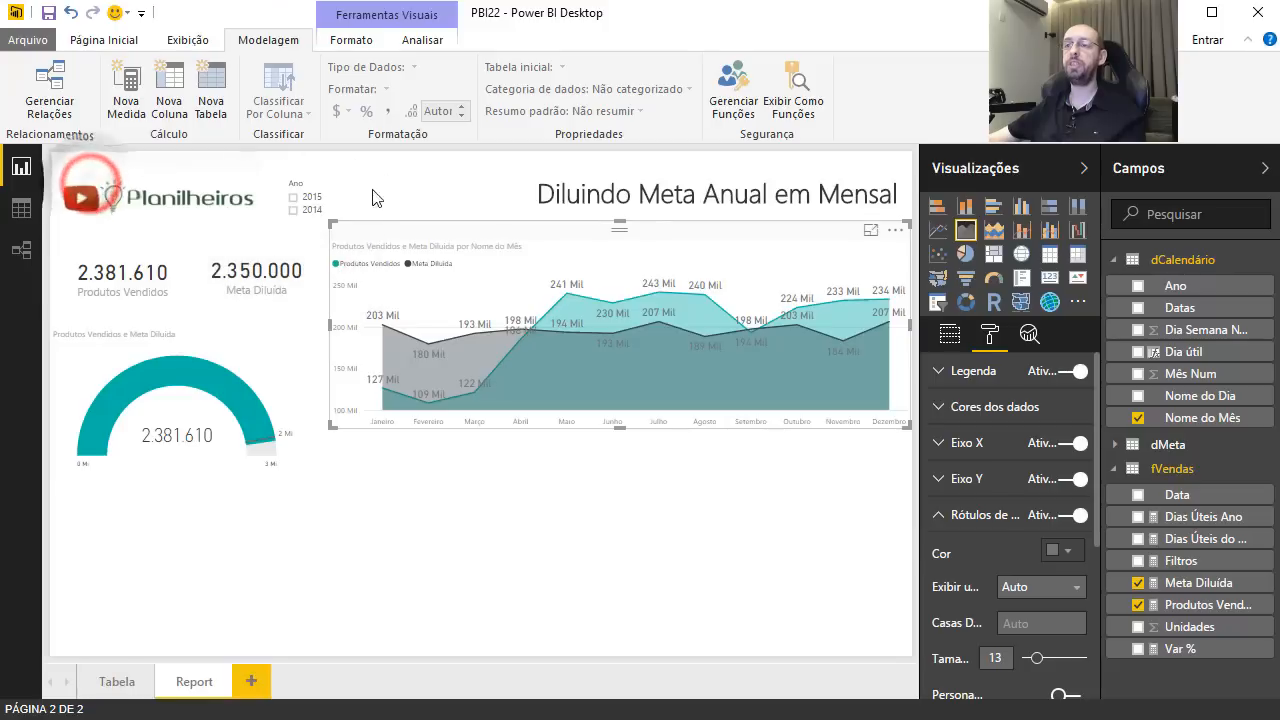
Filter the report to 2014 and to 2015 to compare sales against target, and clear the year selection.
left_click(314, 211)
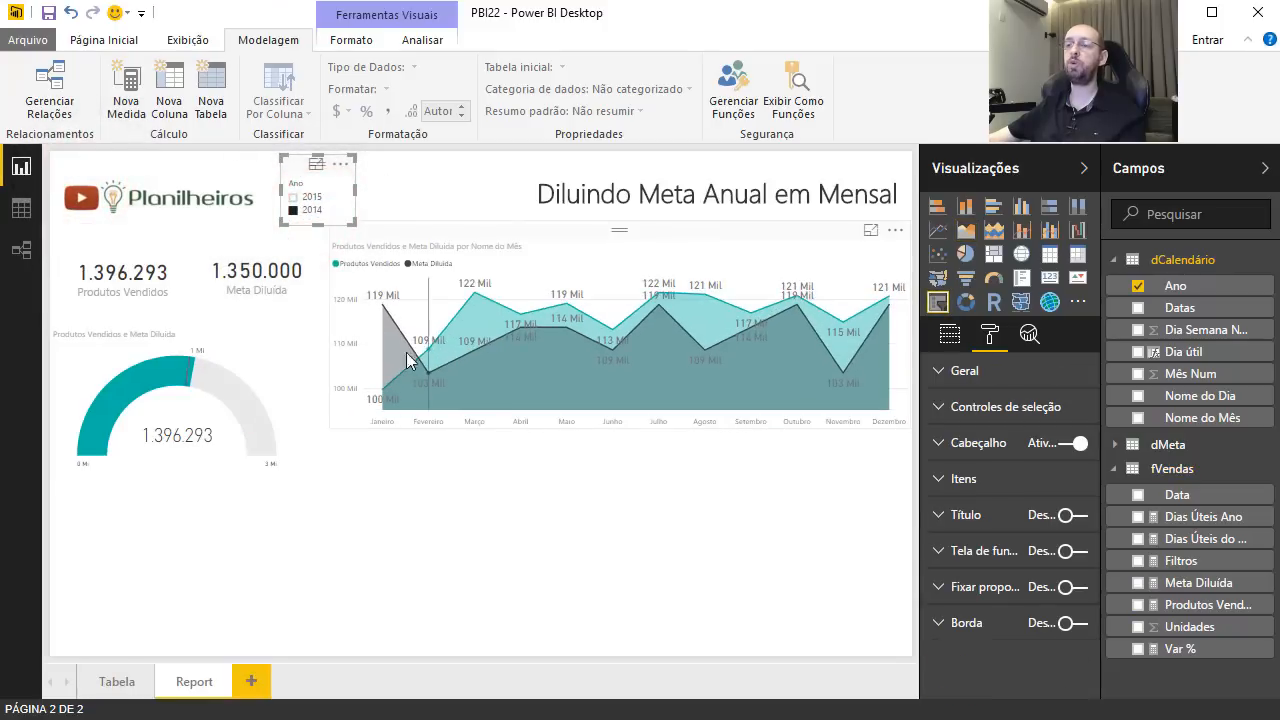
left_click(310, 208)
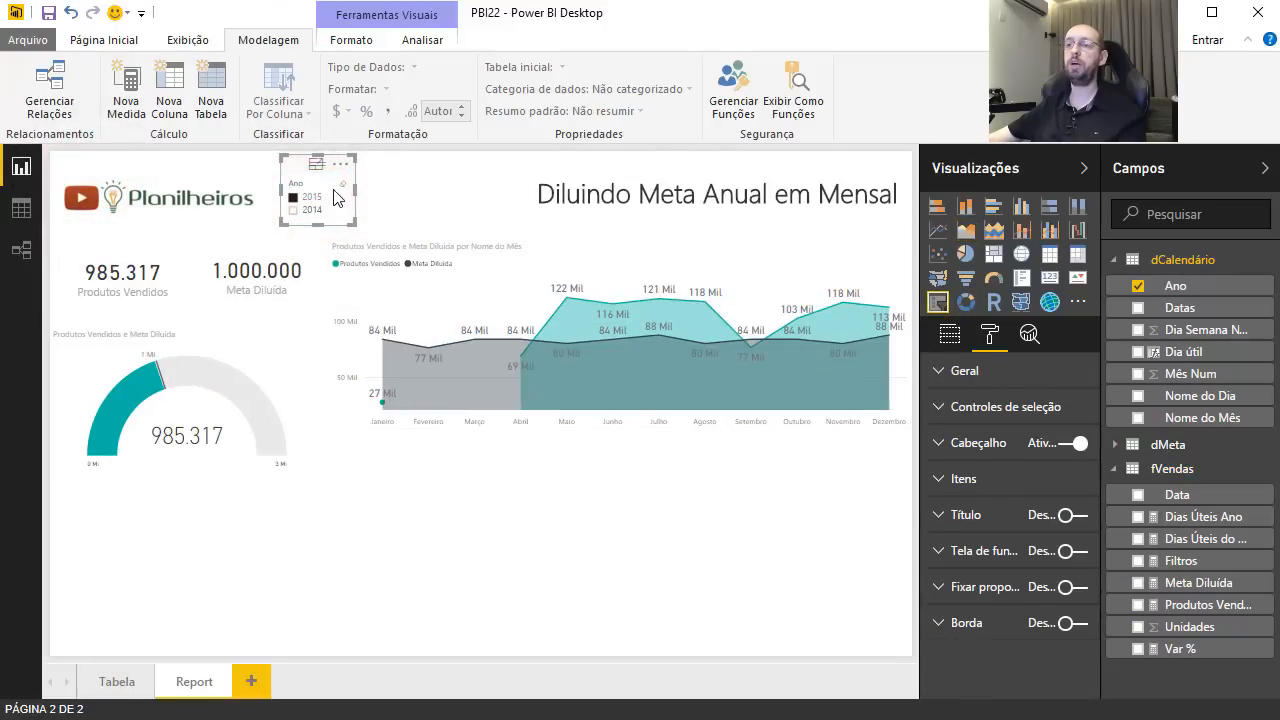
left_click(343, 184)
Insert a line chart below the gauge and area chart, stretch it across the page width, and lower its upper edge slightly.
left_click(610, 505)
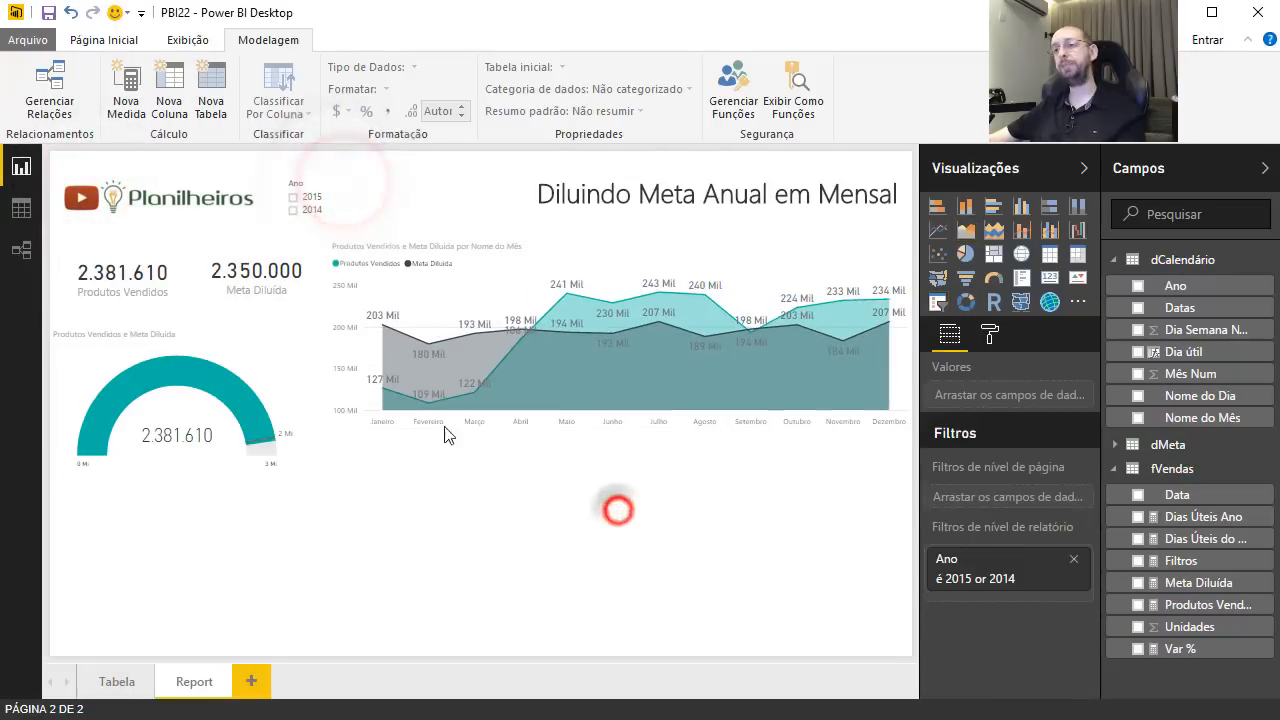
left_click(469, 552)
left_click(362, 468)
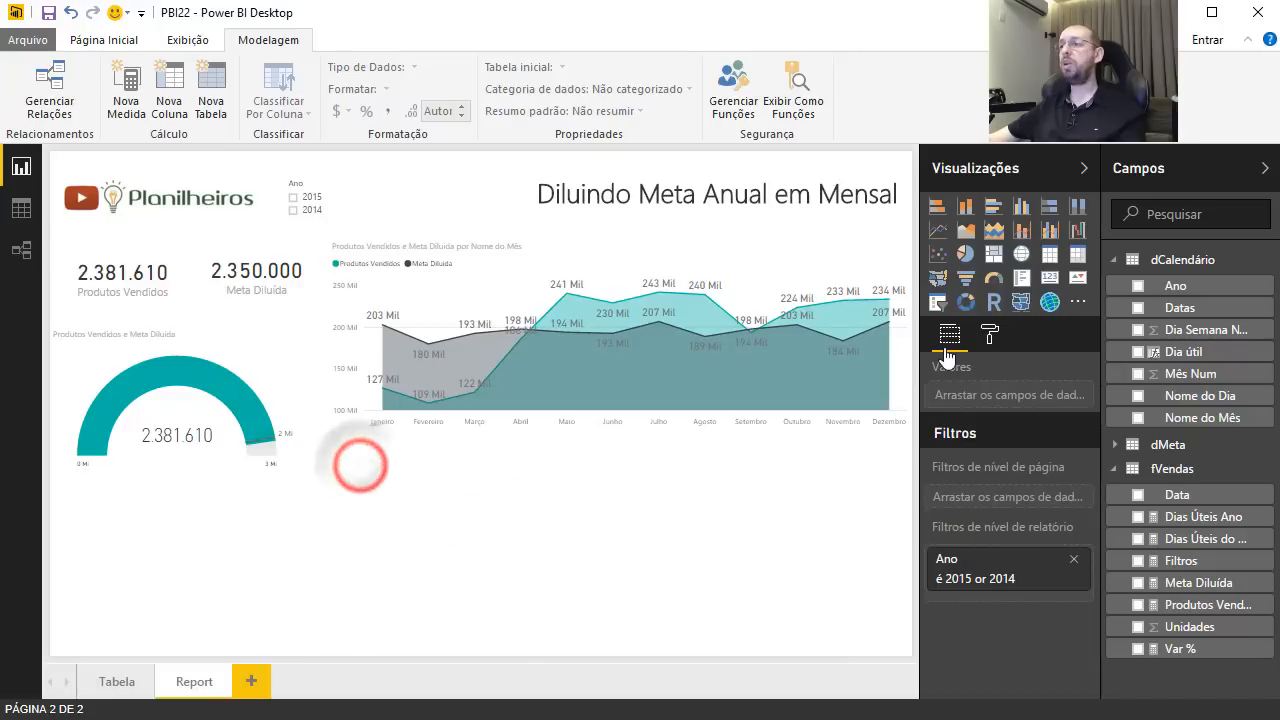
left_click(937, 230)
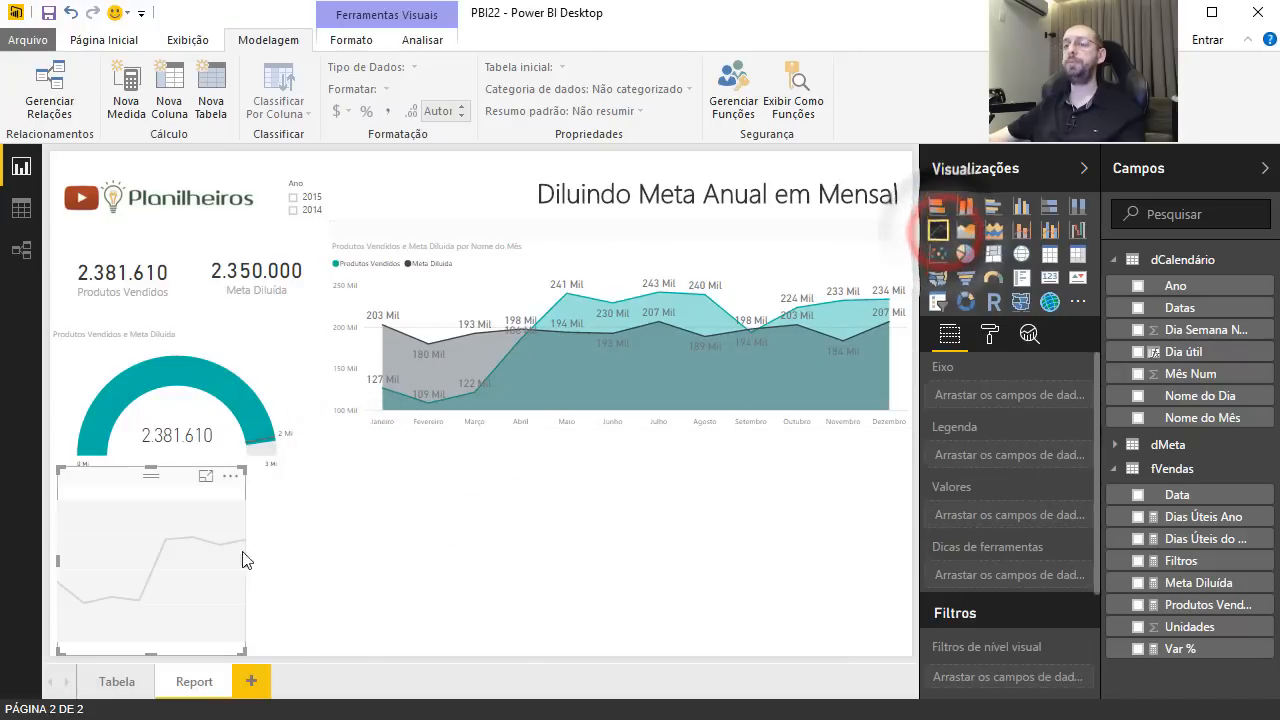
left_click_drag(244, 558, 910, 560)
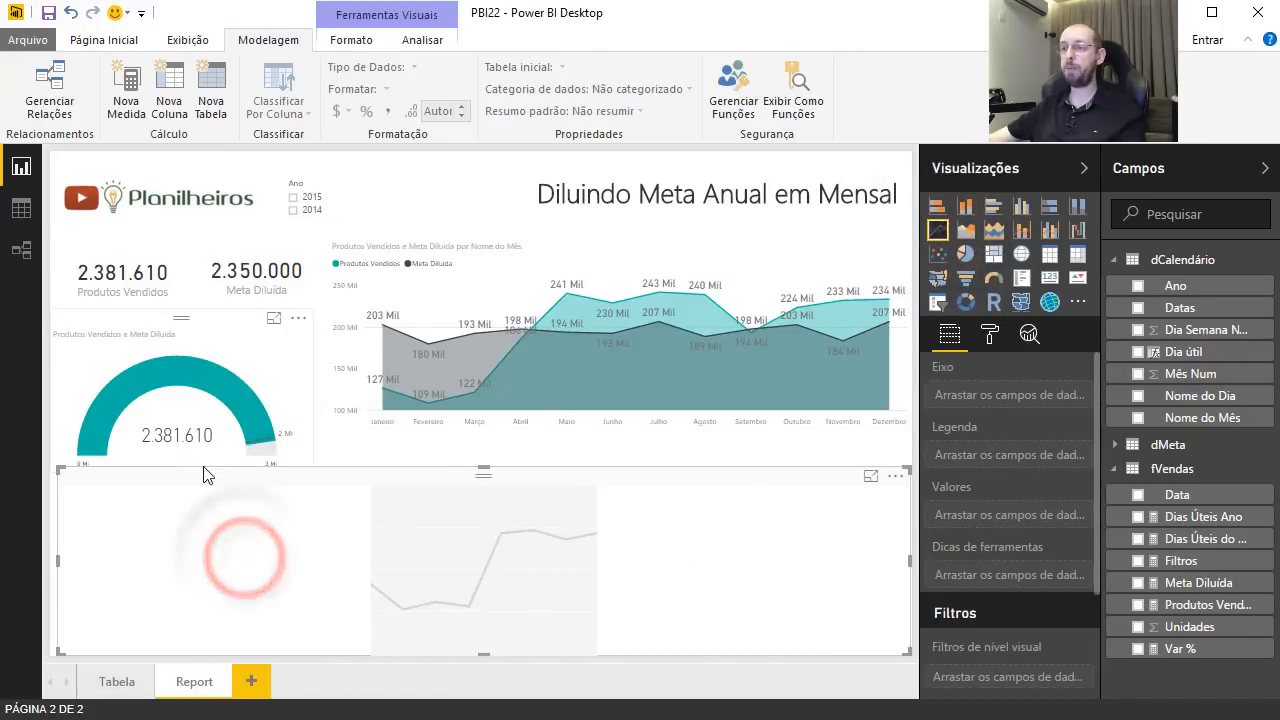
left_click_drag(480, 470, 478, 481)
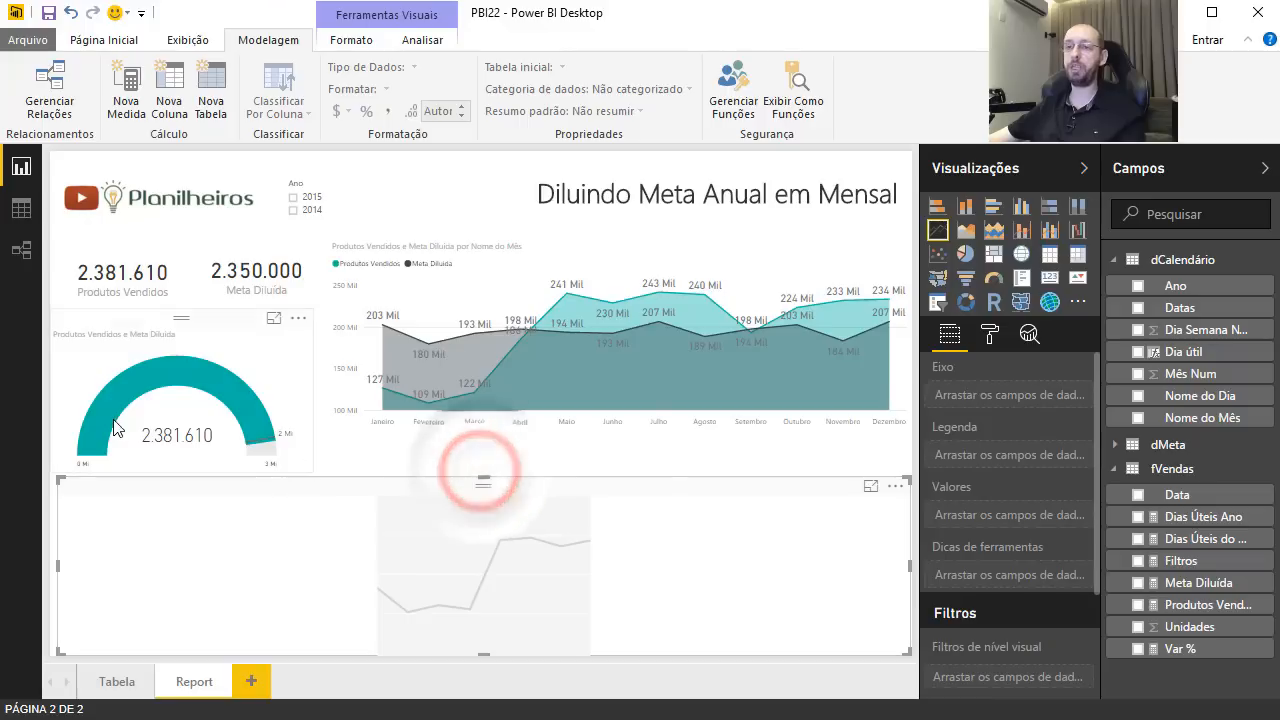
left_click(50, 566)
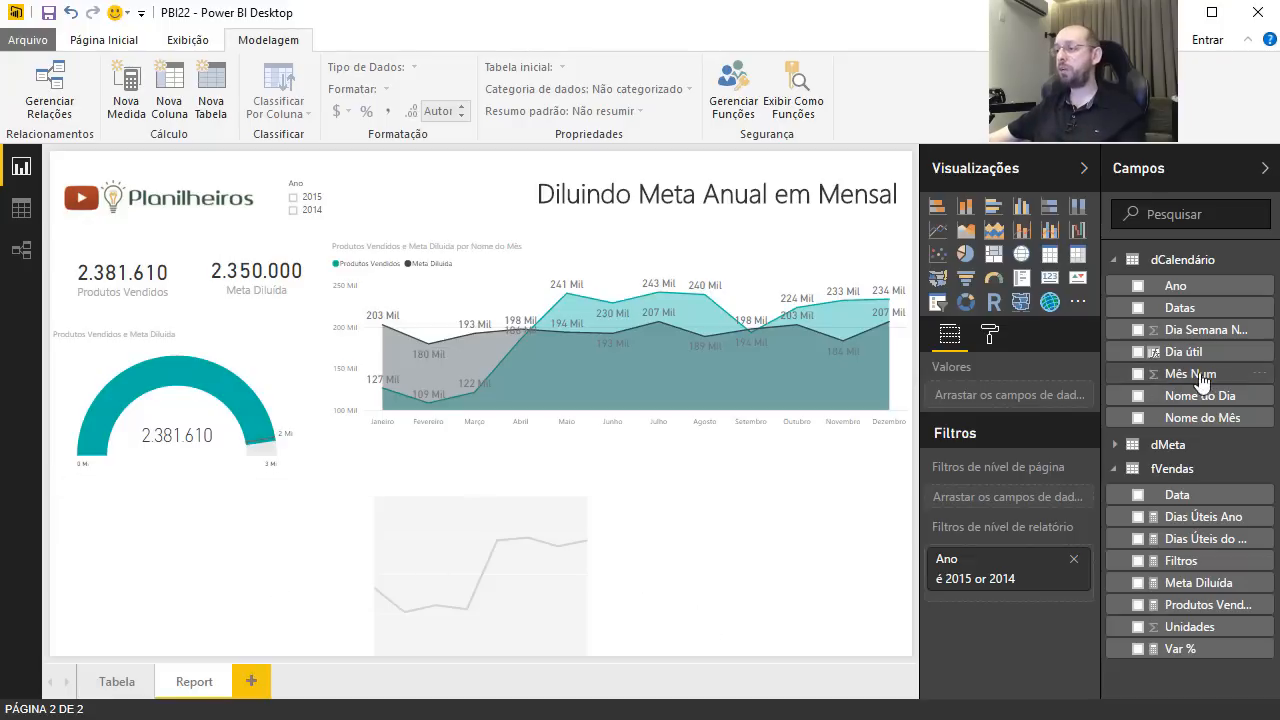
Add Produtos Vendidos as the line chart's values and put Nome do Mês on its axis.
mouse_move(1075, 580)
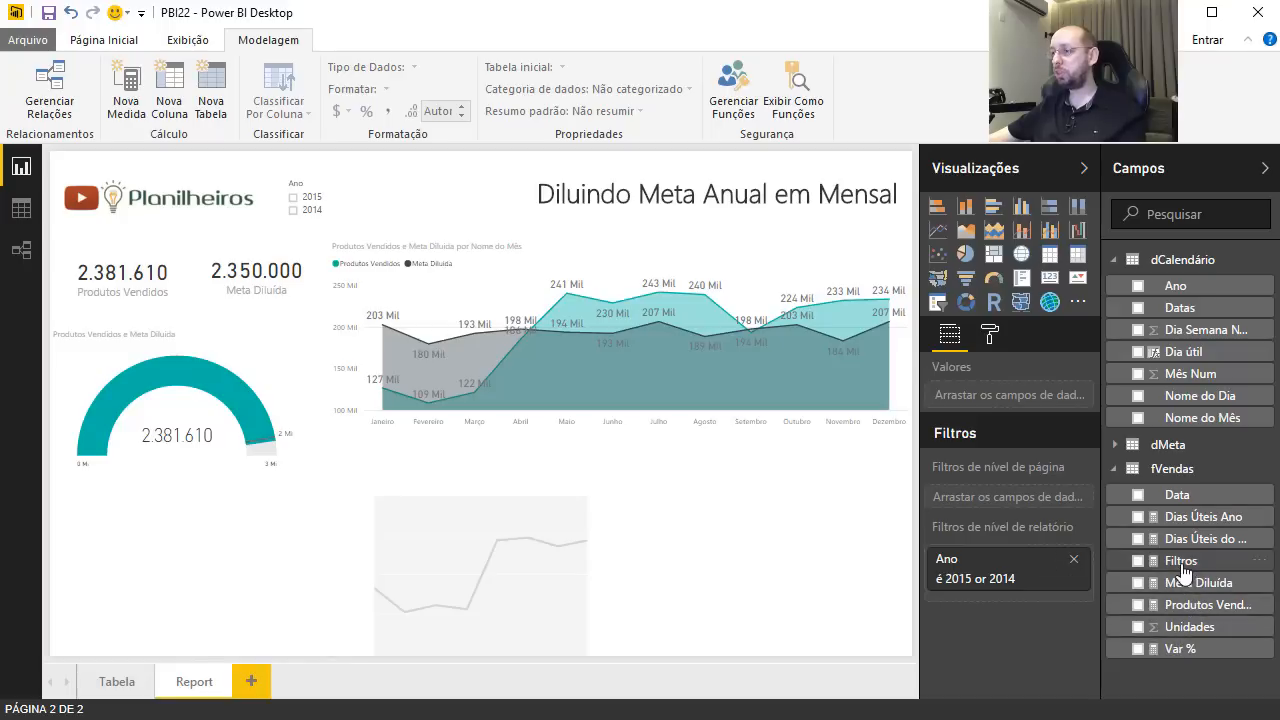
left_click_drag(1206, 607, 645, 566)
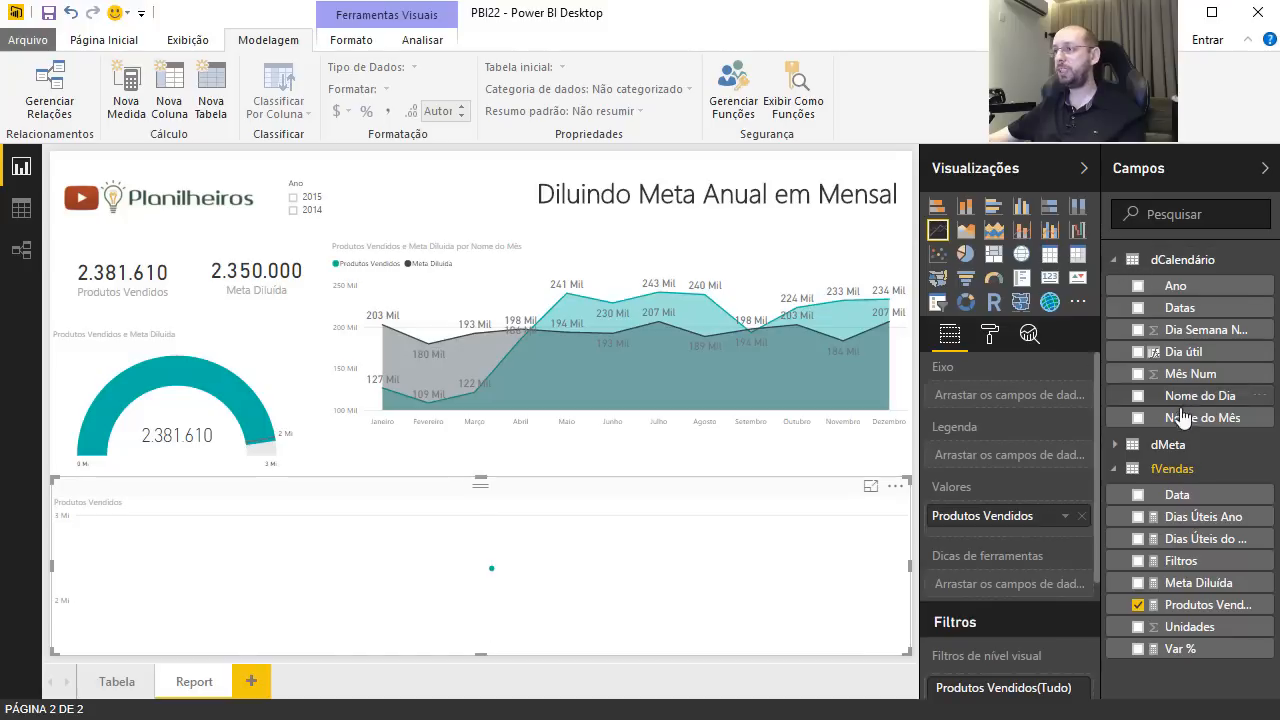
left_click_drag(1195, 418, 1020, 414)
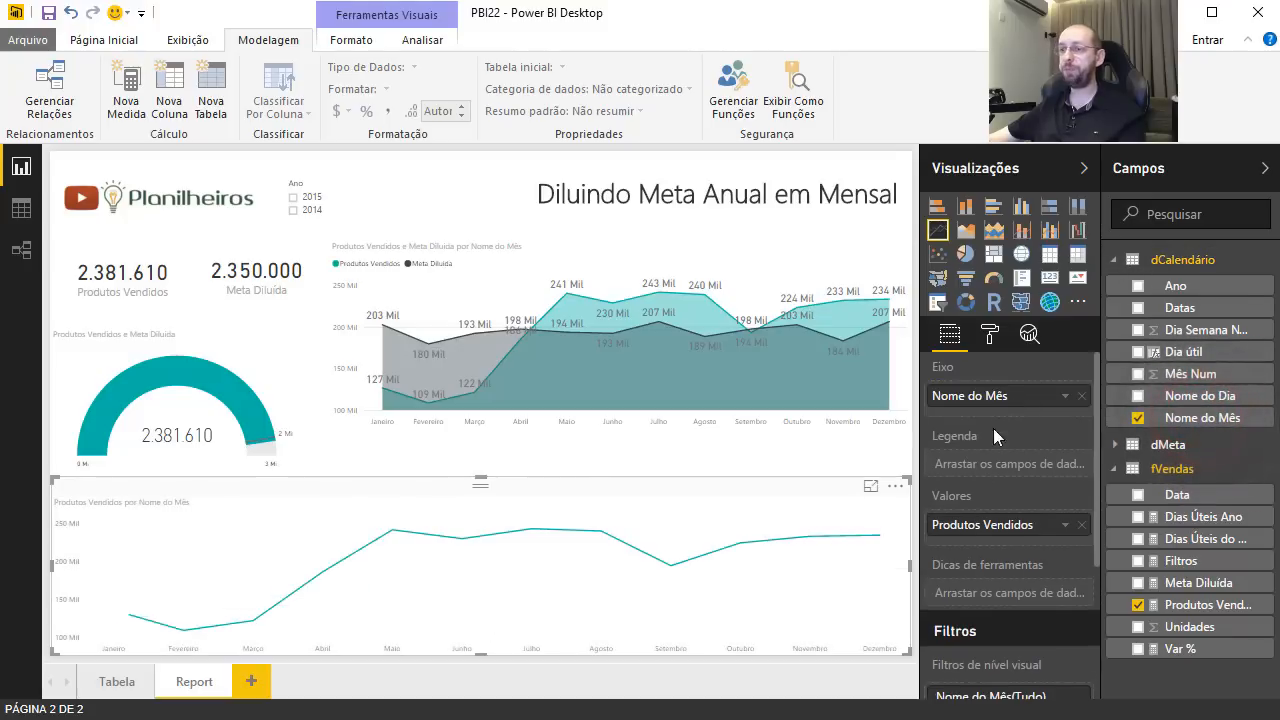
Turn on the line chart's data labels and set their text size to 15.
left_click(990, 334)
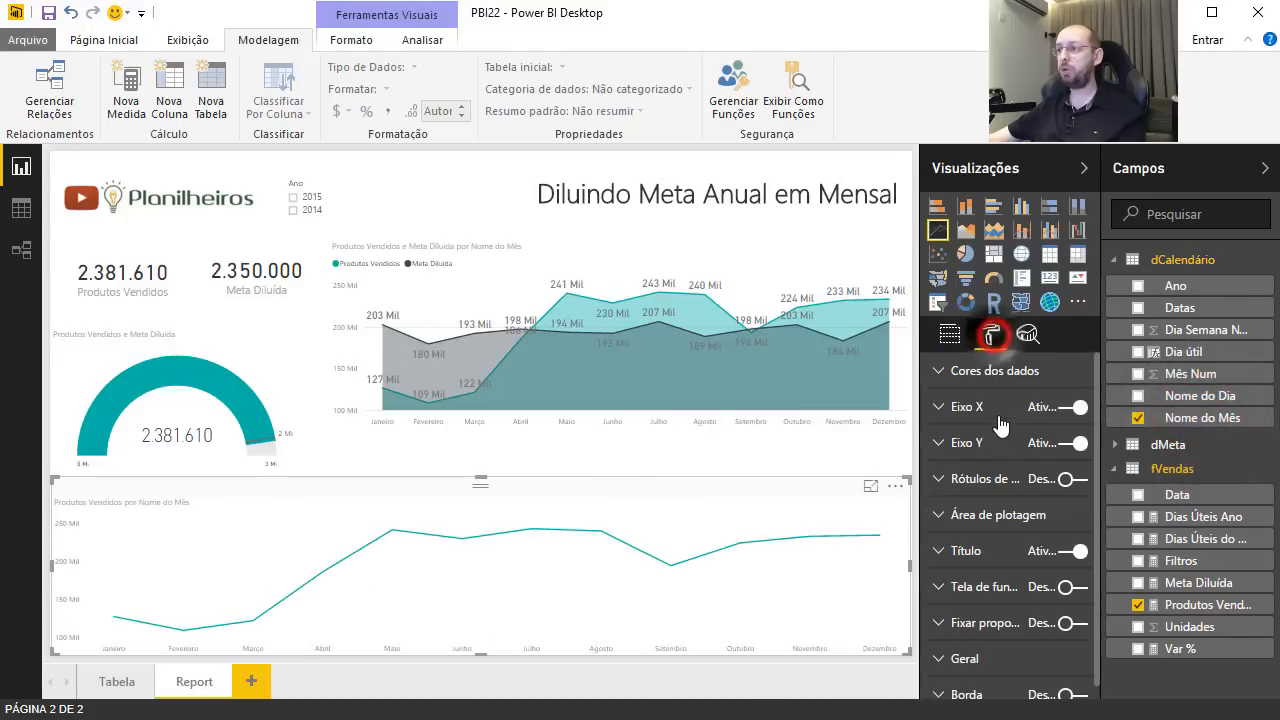
left_click(1070, 479)
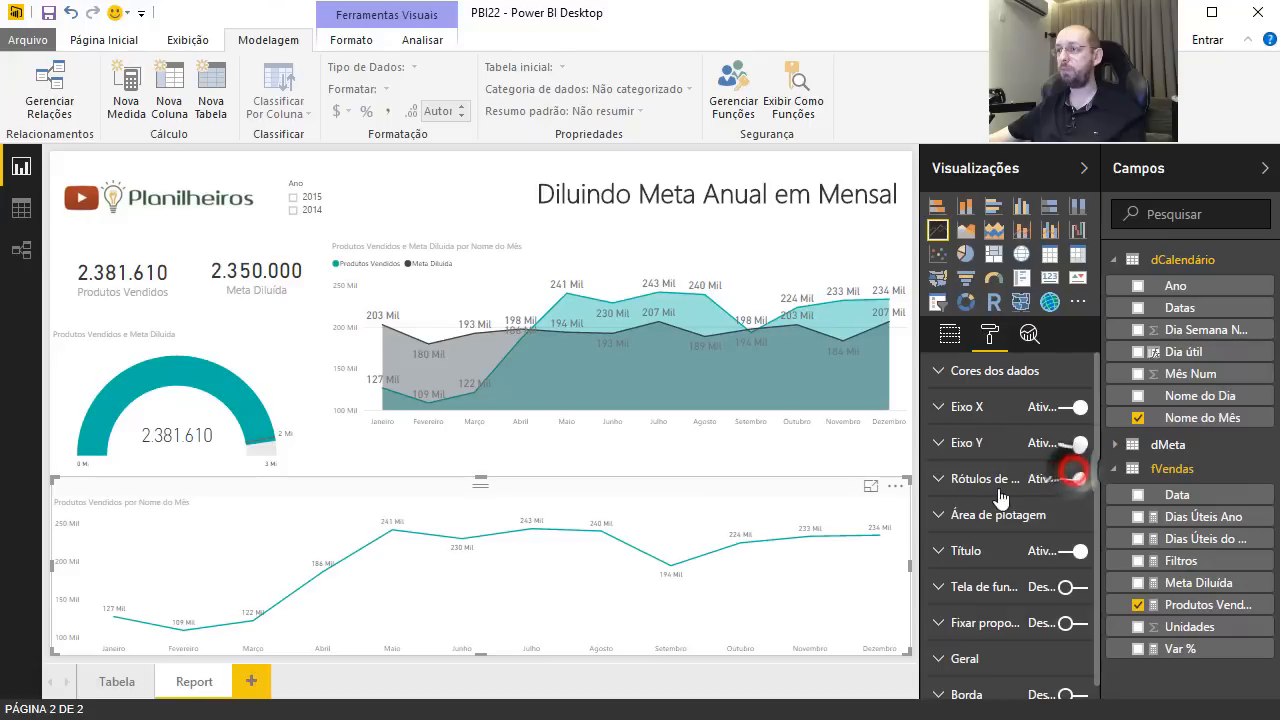
left_click(977, 483)
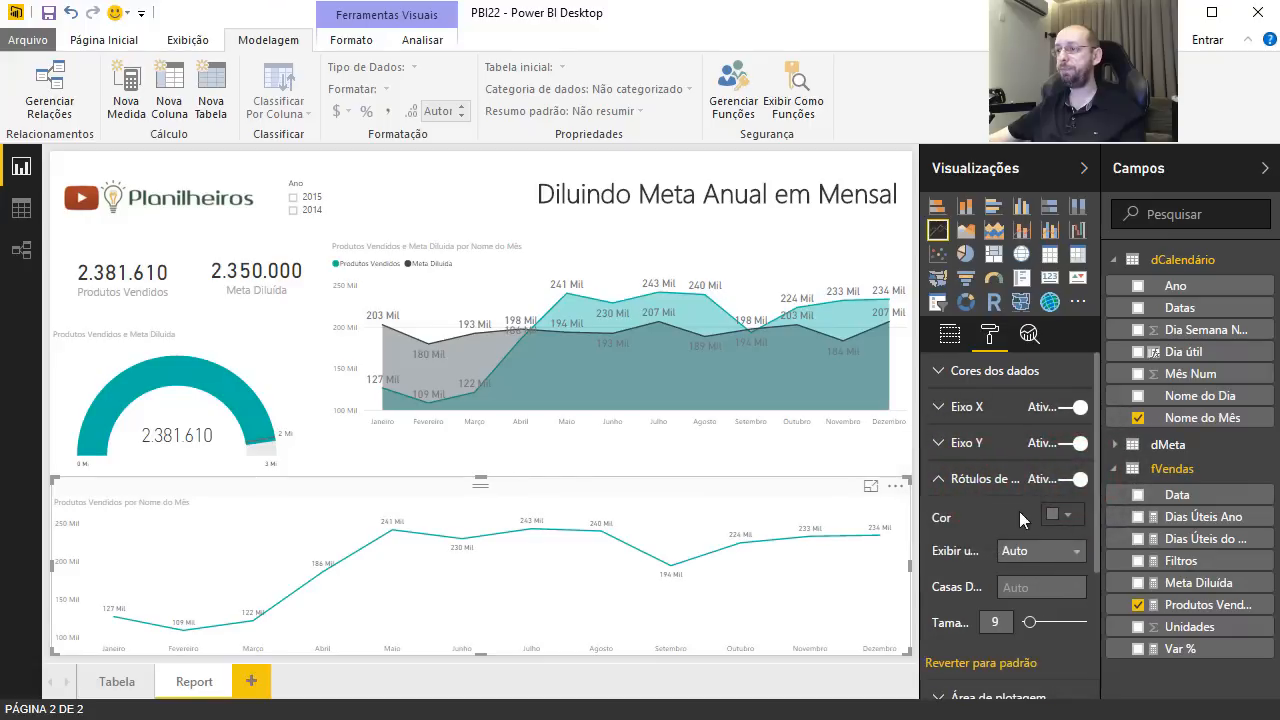
left_click_drag(1031, 622, 1040, 622)
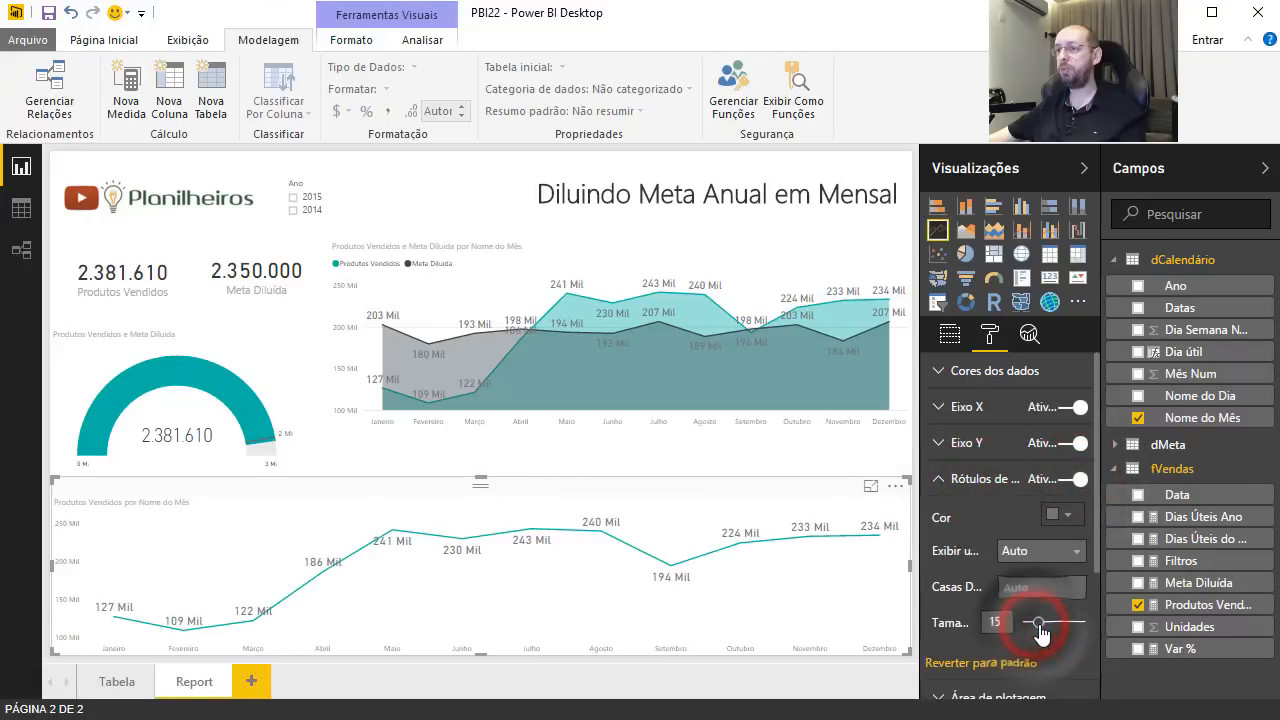
left_click(973, 482)
left_click(706, 479)
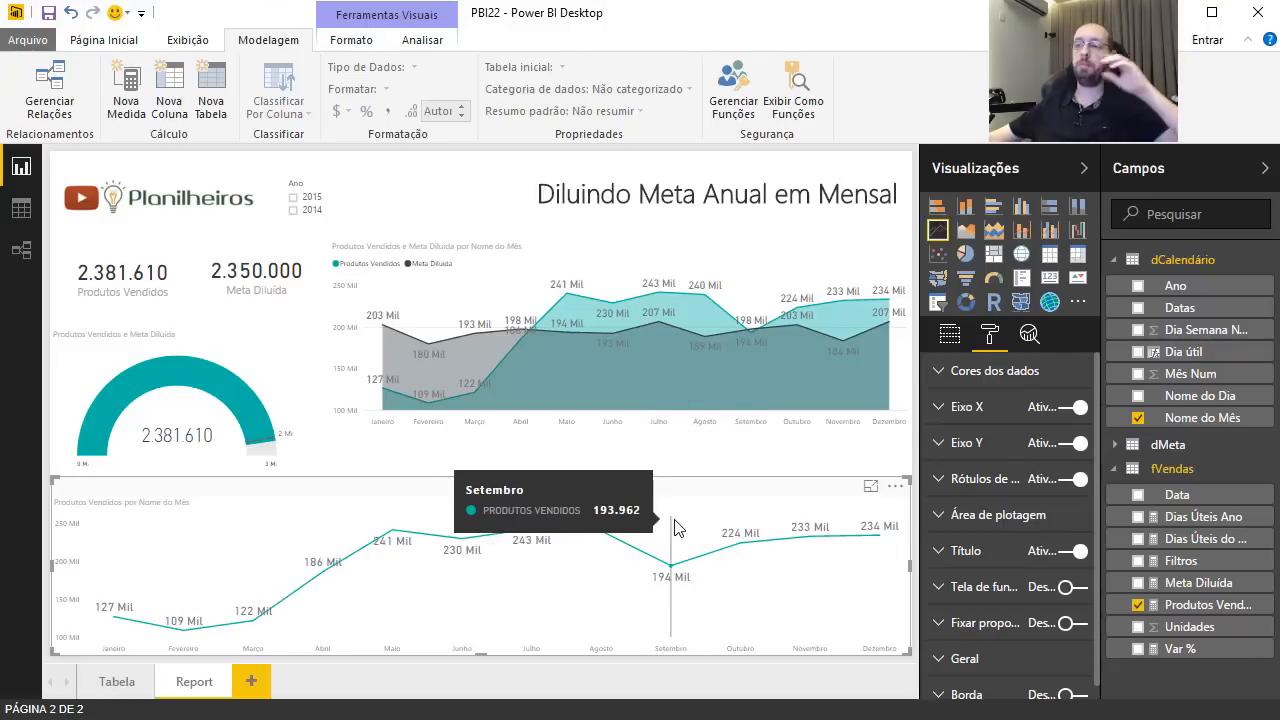
Replace Nome do Mês with Mês Num on the line chart's axis.
left_click(1028, 338)
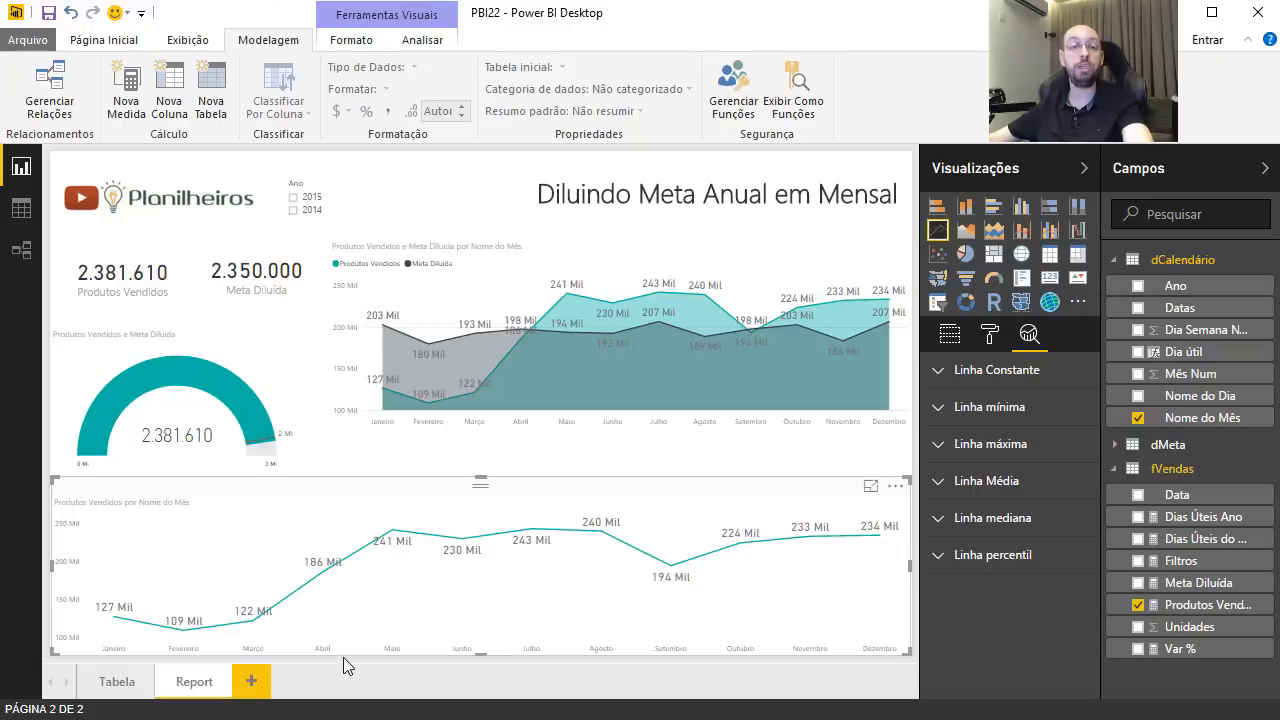
left_click(704, 485)
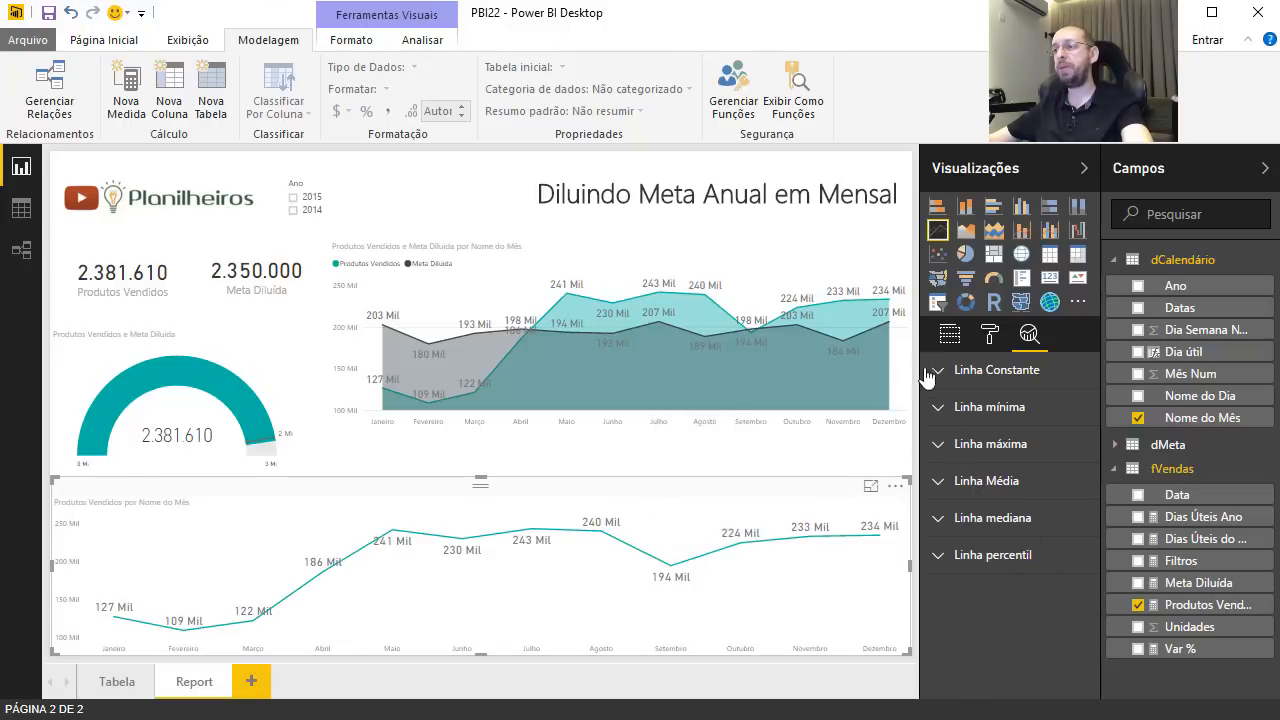
left_click(949, 334)
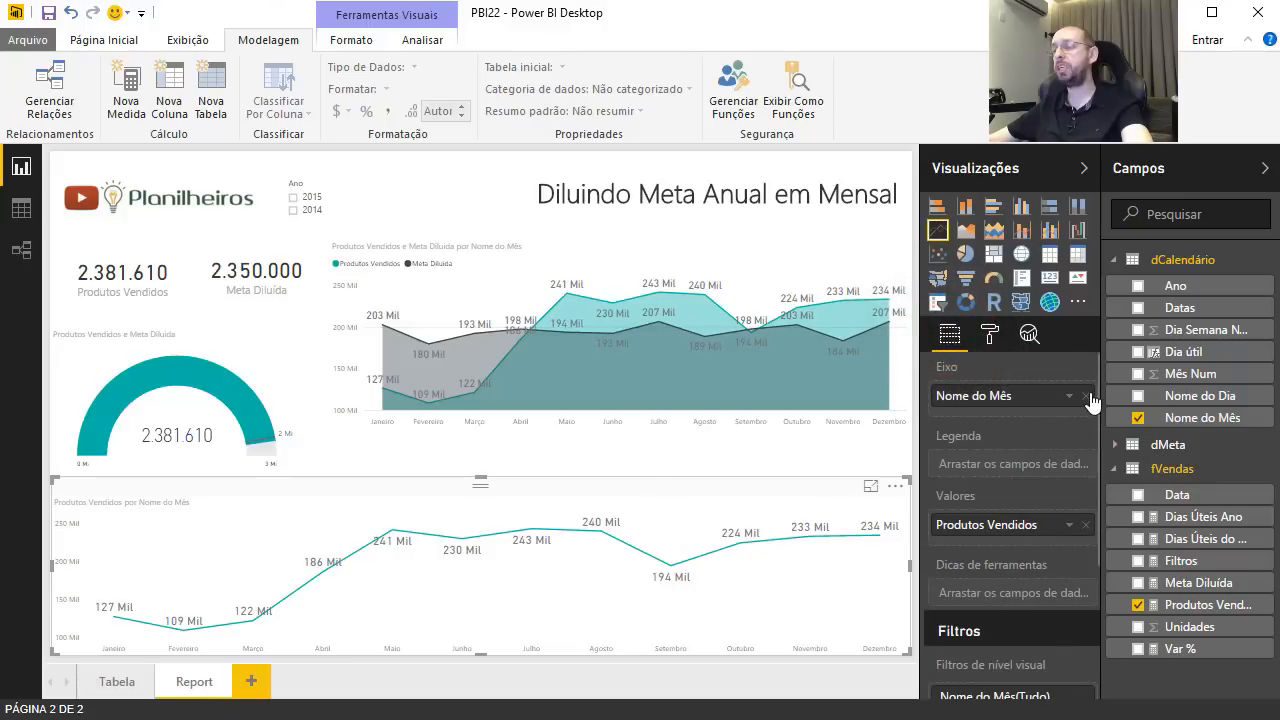
left_click(1085, 396)
left_click_drag(1190, 373, 1048, 410)
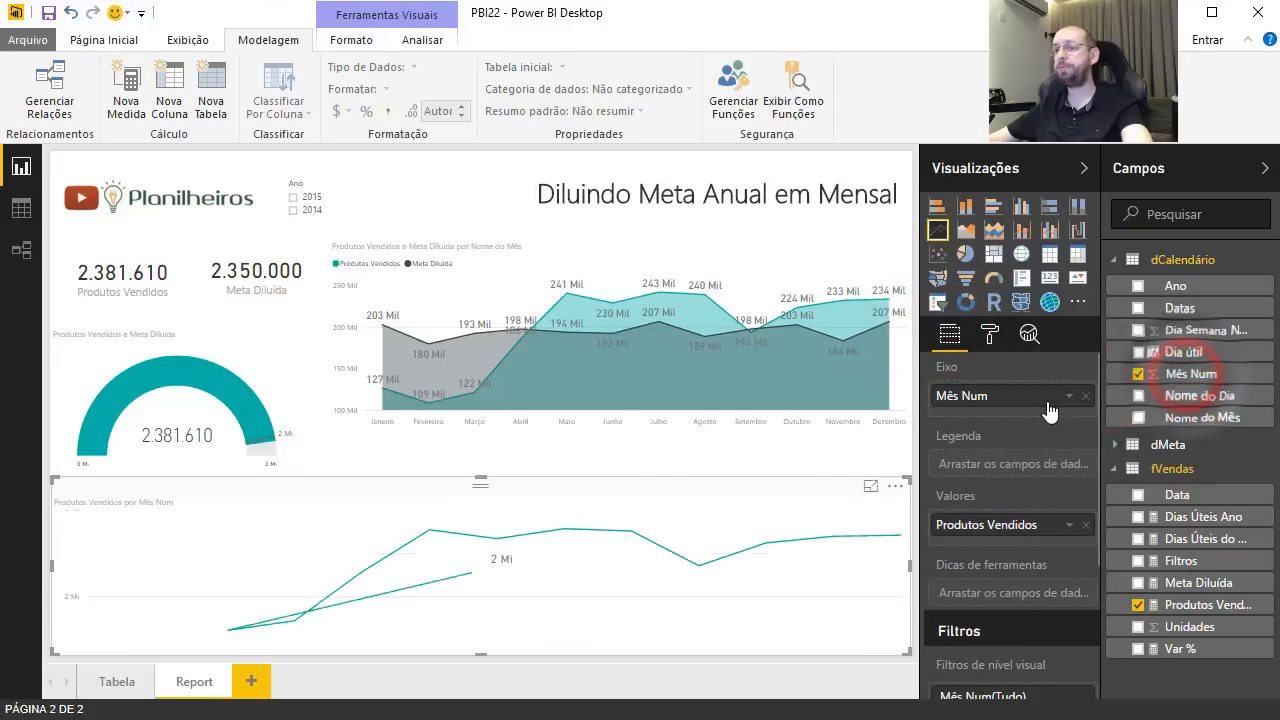
Add a forecast (Previsão) to the line chart.
left_click(1031, 336)
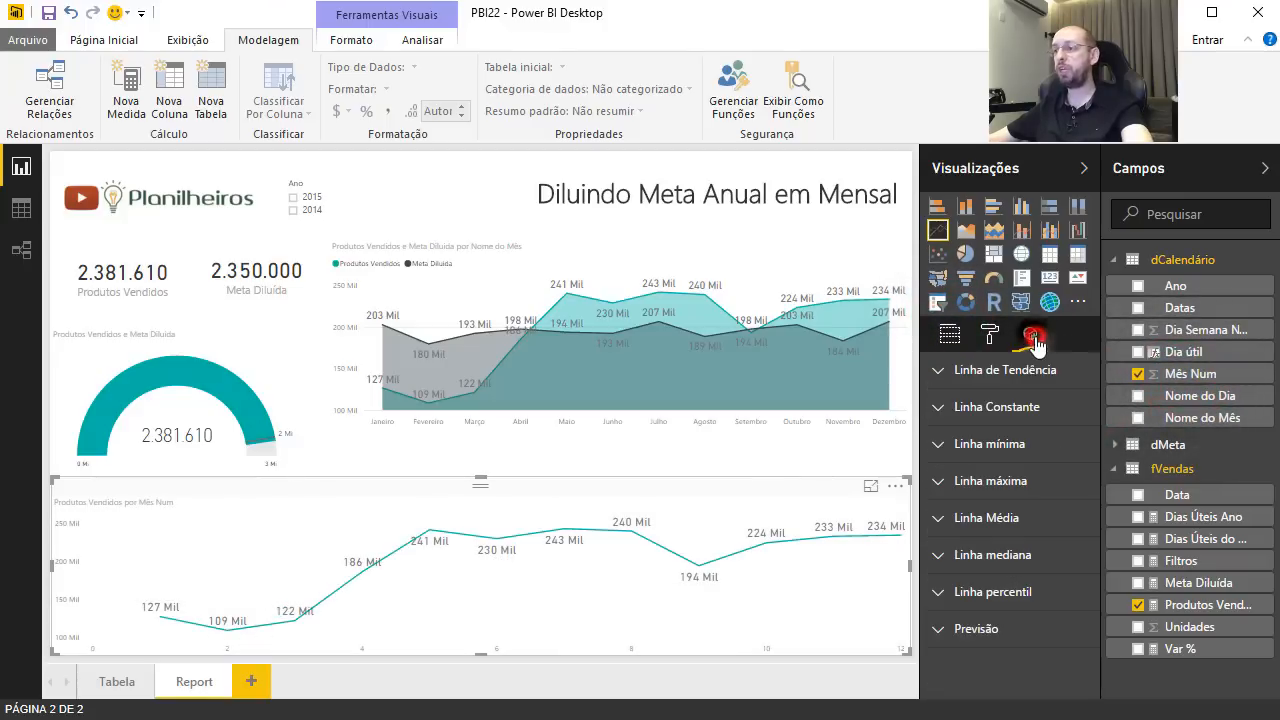
left_click(995, 629)
scroll(1033, 606, "down", 3)
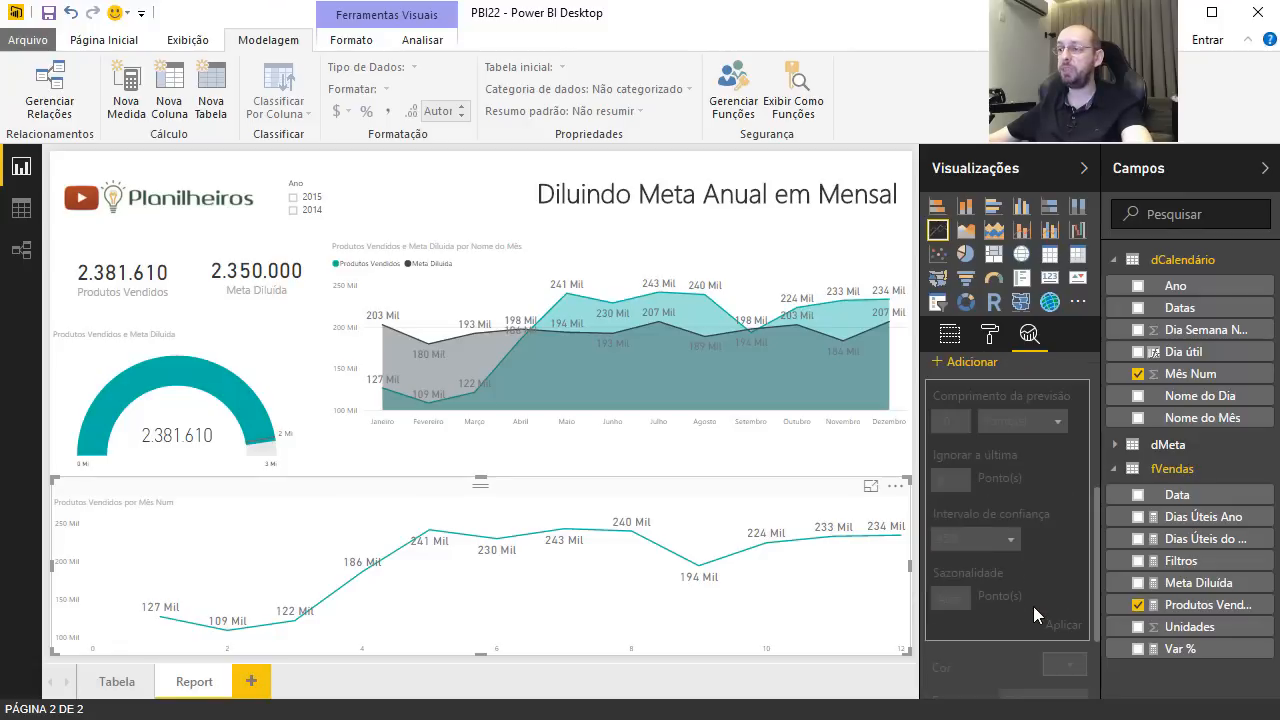
left_click(962, 370)
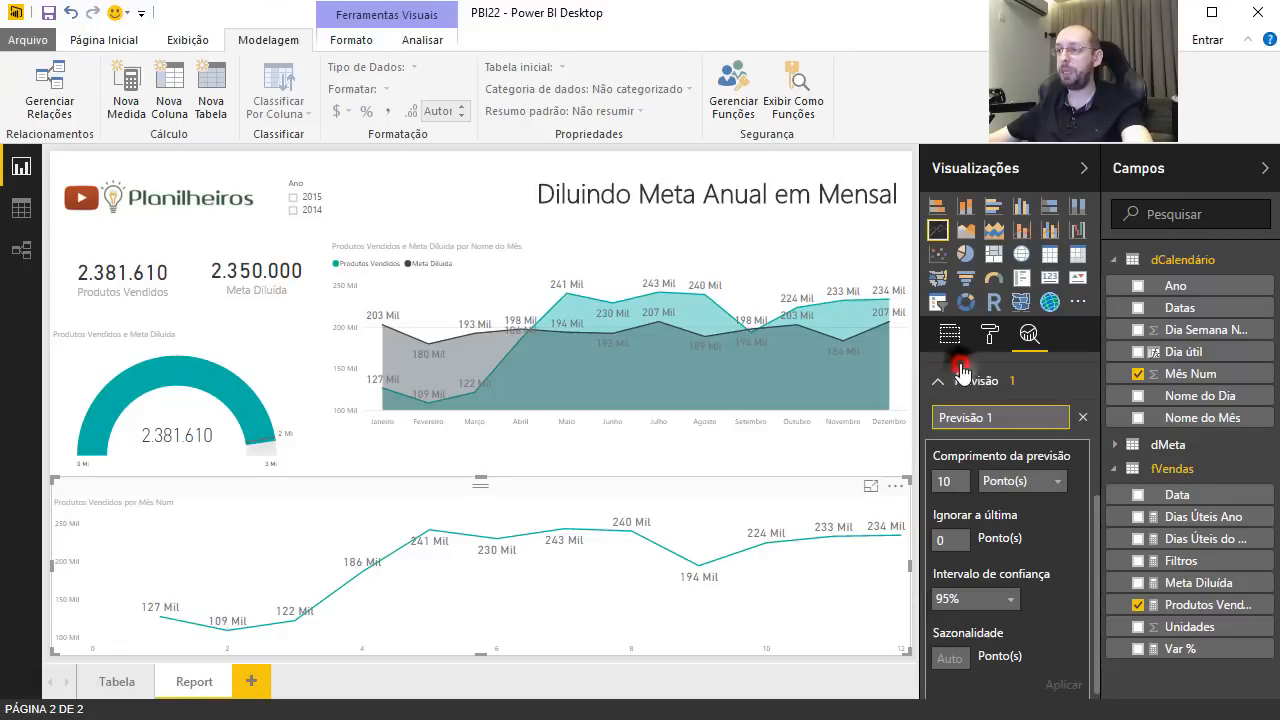
left_click(1006, 420)
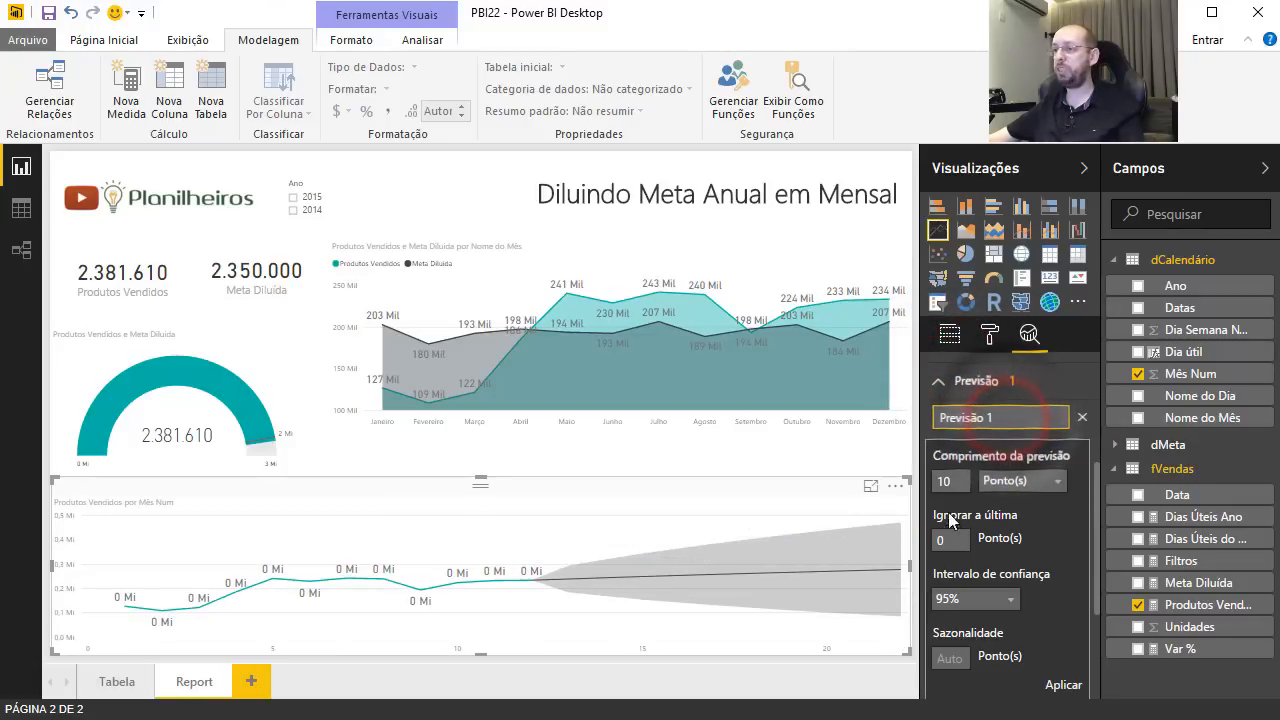
Set the forecast length to 12 points and apply it.
left_click(958, 481)
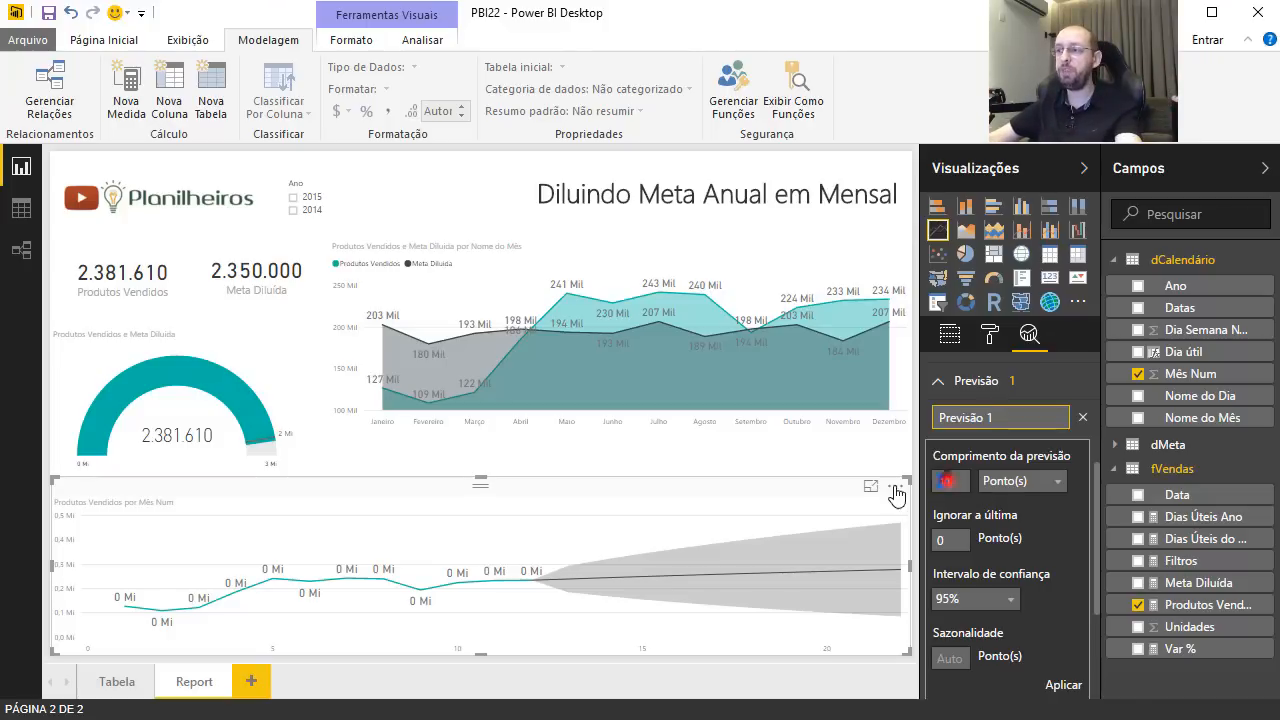
key("BackSpace")
type("2")
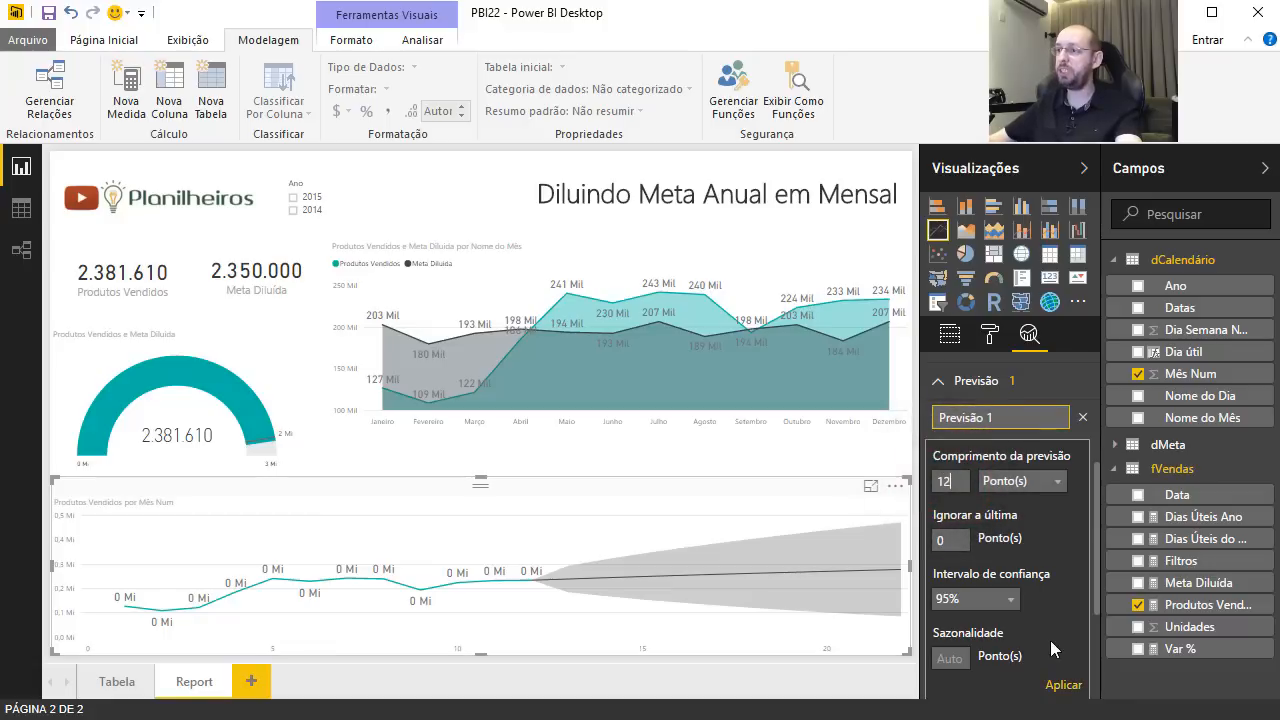
left_click(1052, 690)
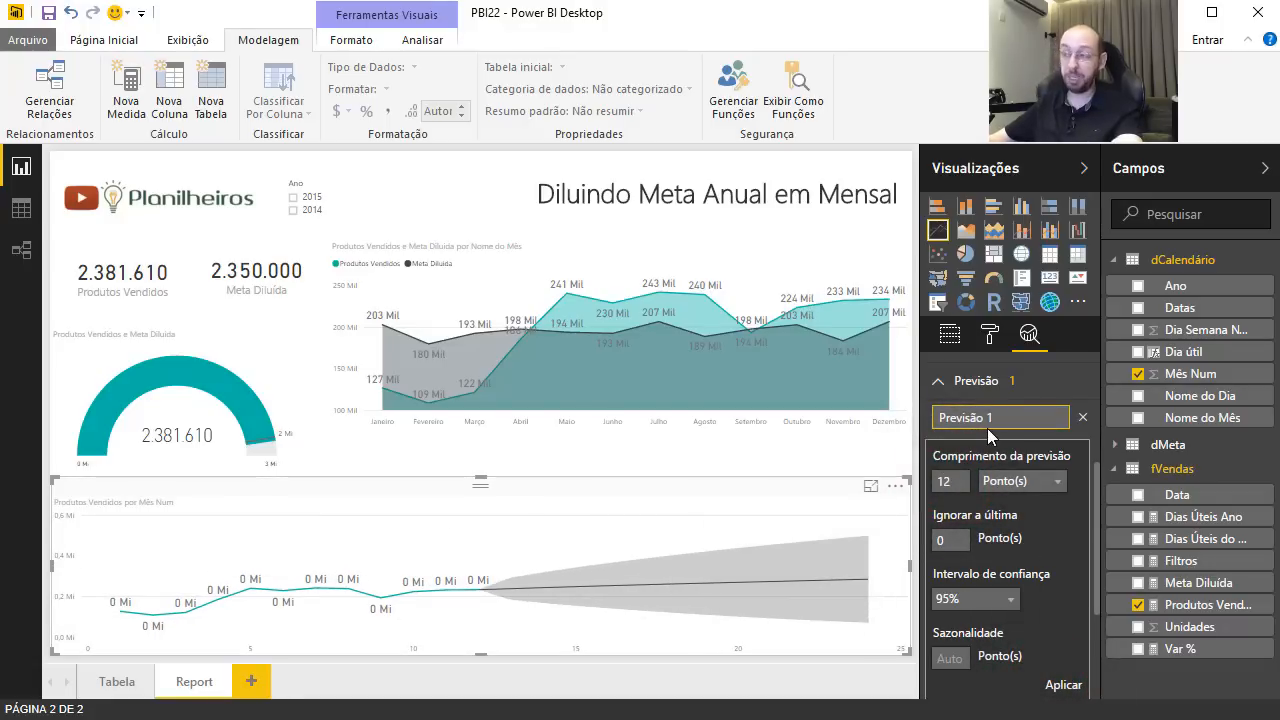
Set the display units of the line chart's data labels to Nenhum.
left_click(989, 334)
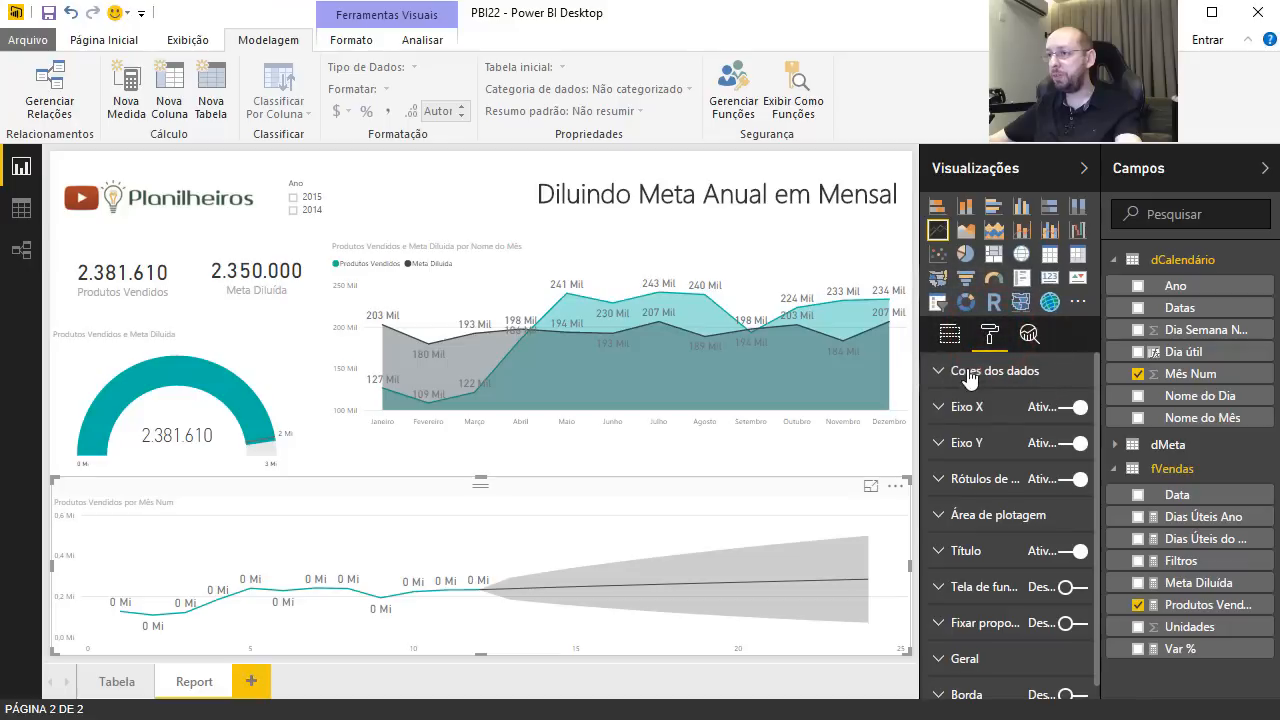
left_click(975, 483)
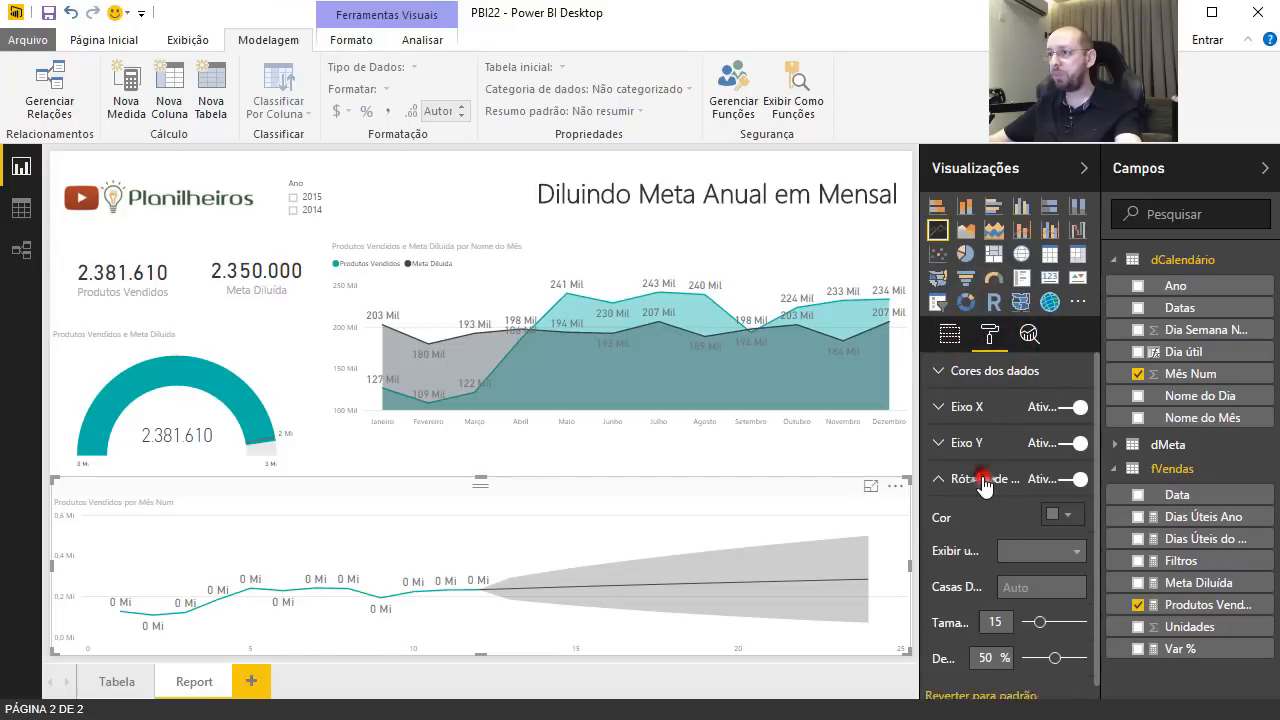
left_click(1038, 553)
left_click(1028, 597)
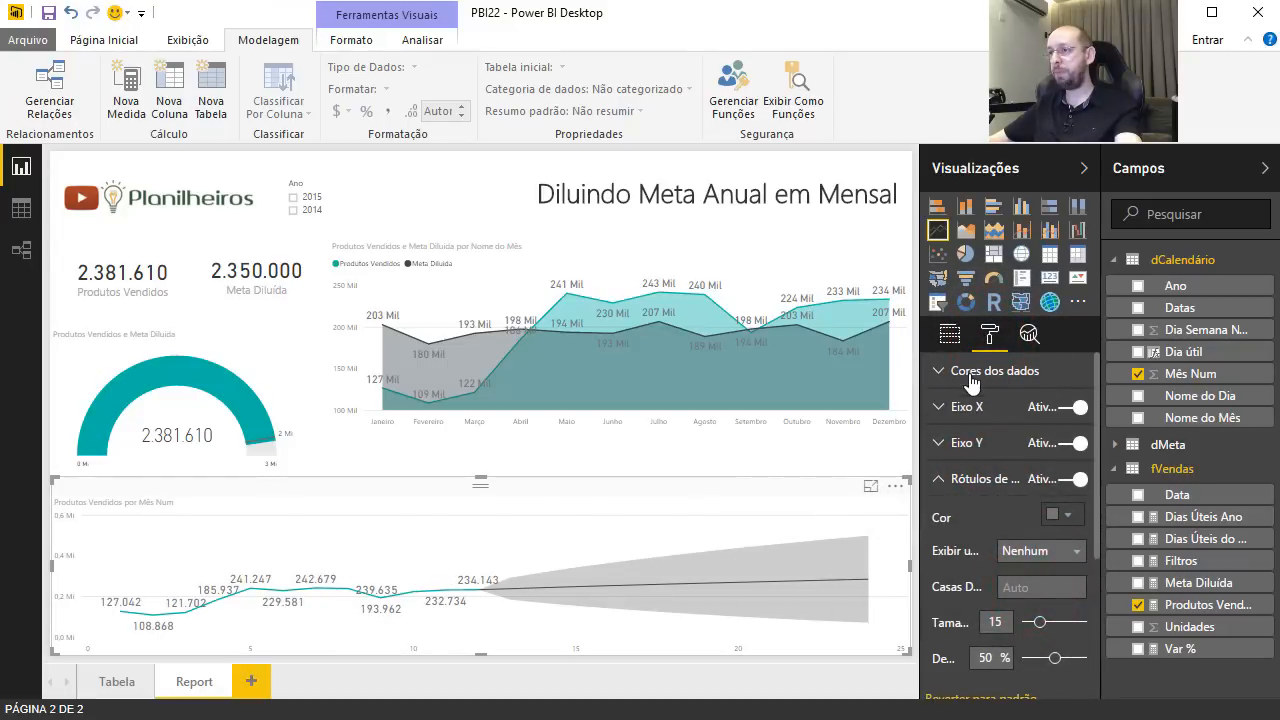
Set the line chart forecast's seasonality (Sazonalidade) to 12 points and apply it.
left_click(1029, 334)
scroll(1047, 583, "down", 2)
scroll(1046, 575, "down", 4)
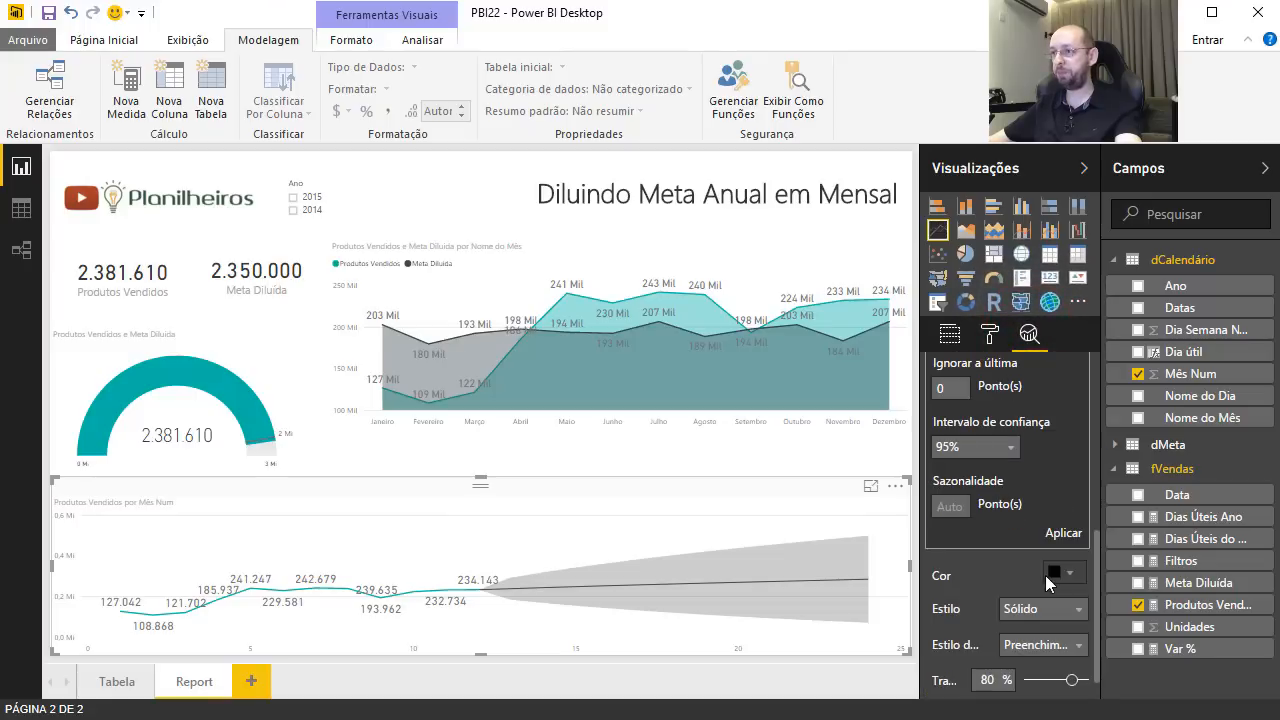
scroll(1046, 574, "up", 2)
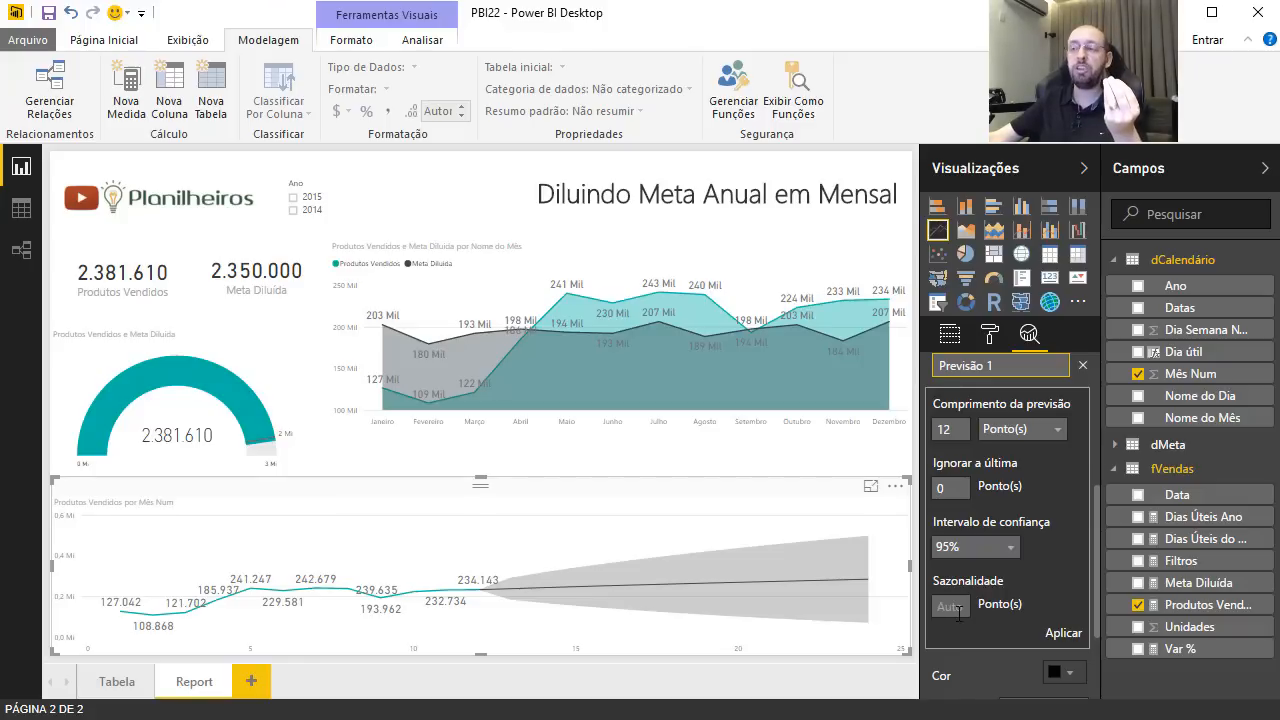
left_click(958, 610)
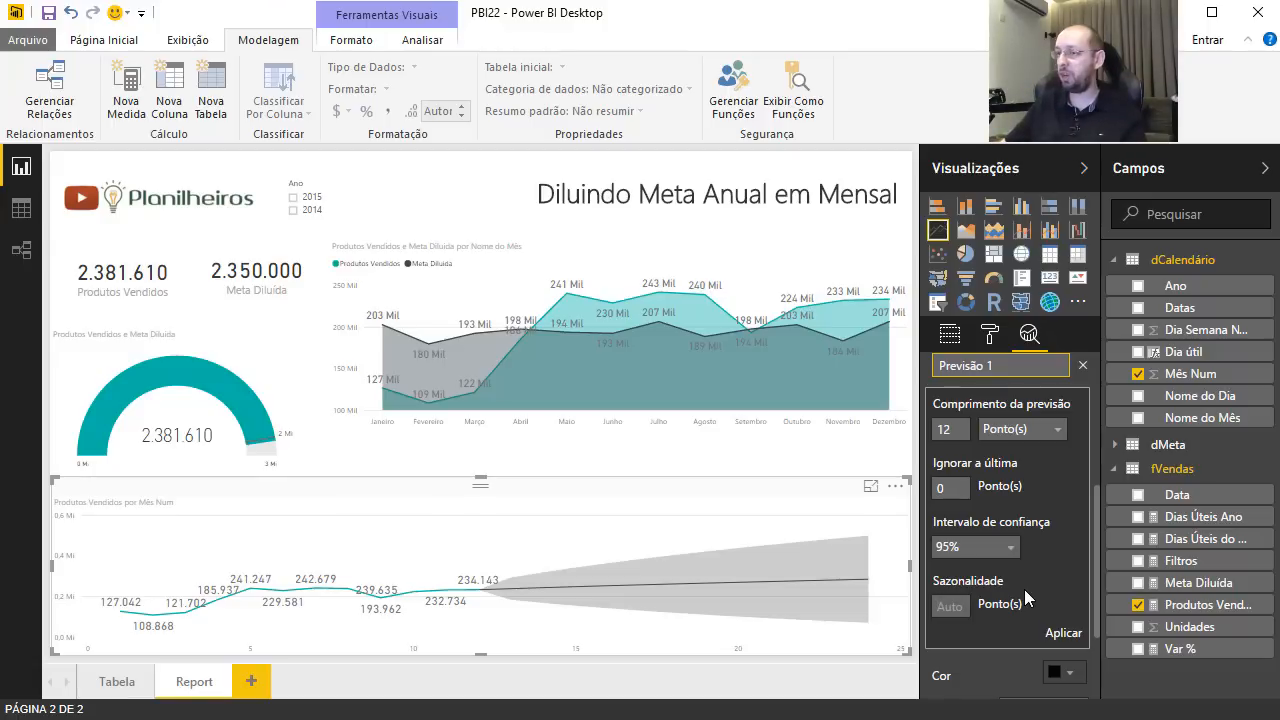
type("12")
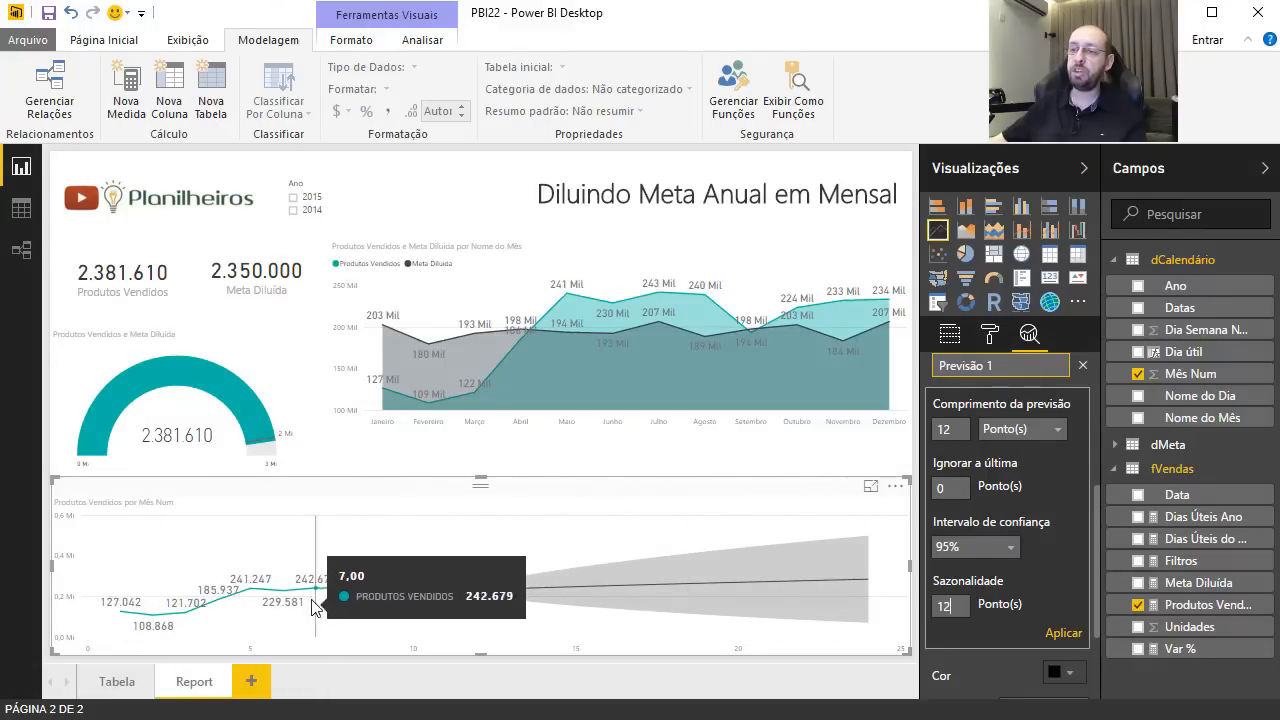
left_click(1057, 636)
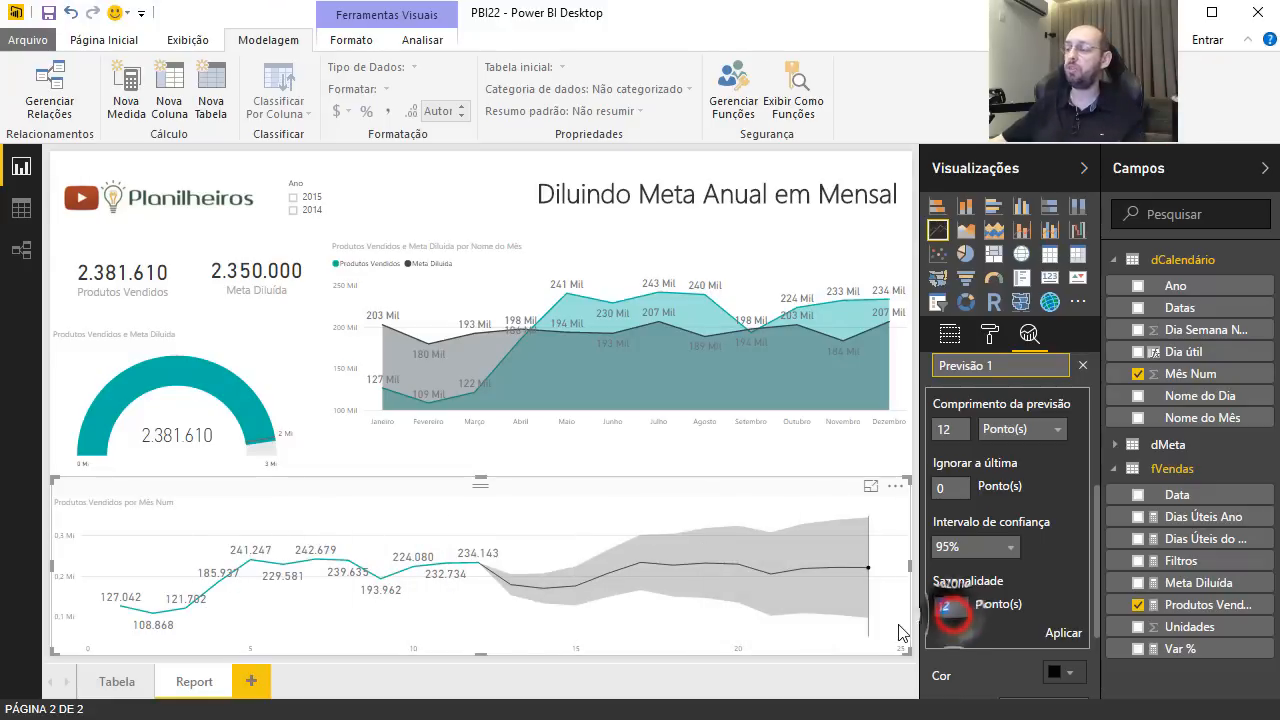
Change the forecast's seasonality to 6 points, apply it and deselect the line chart.
type("6")
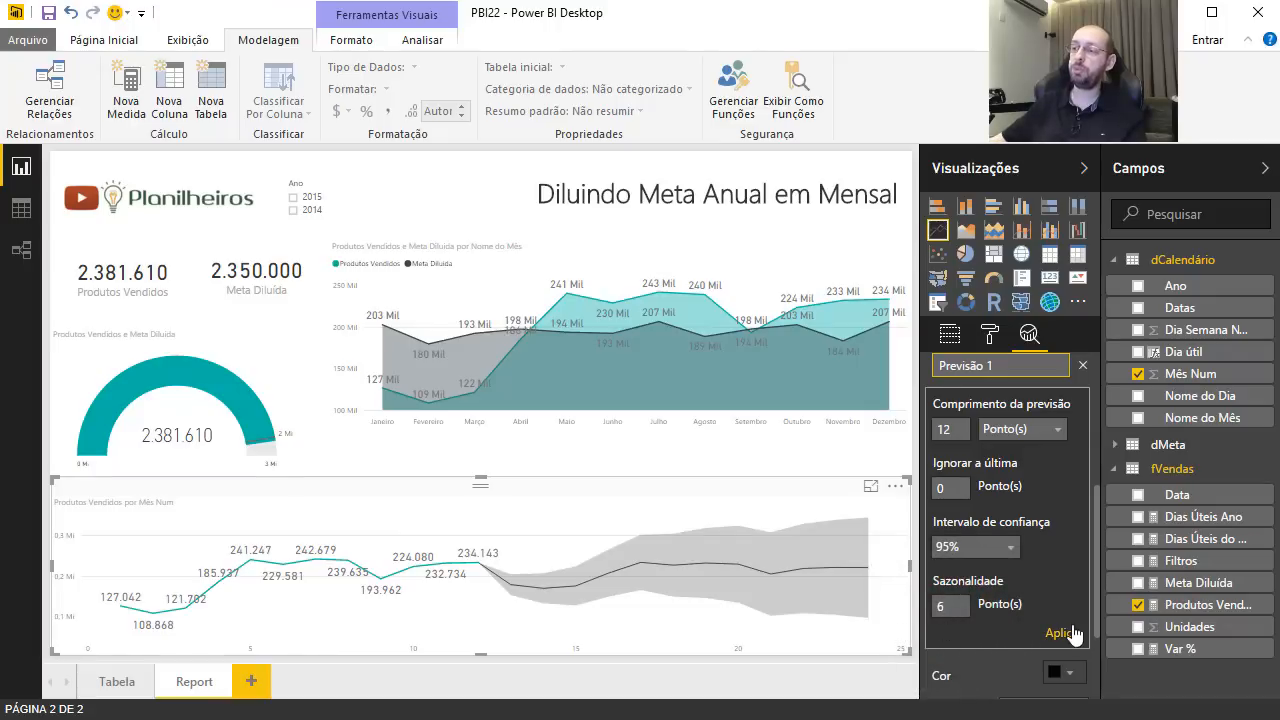
left_click(1062, 633)
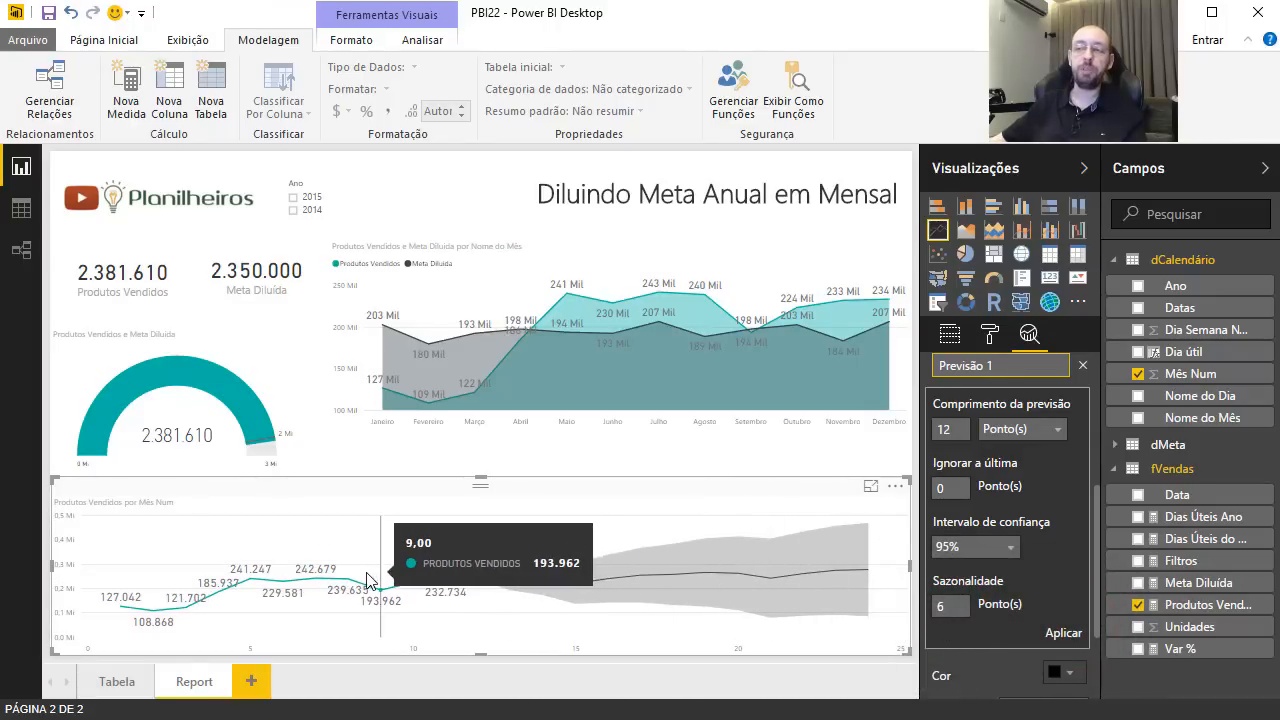
left_click(619, 460)
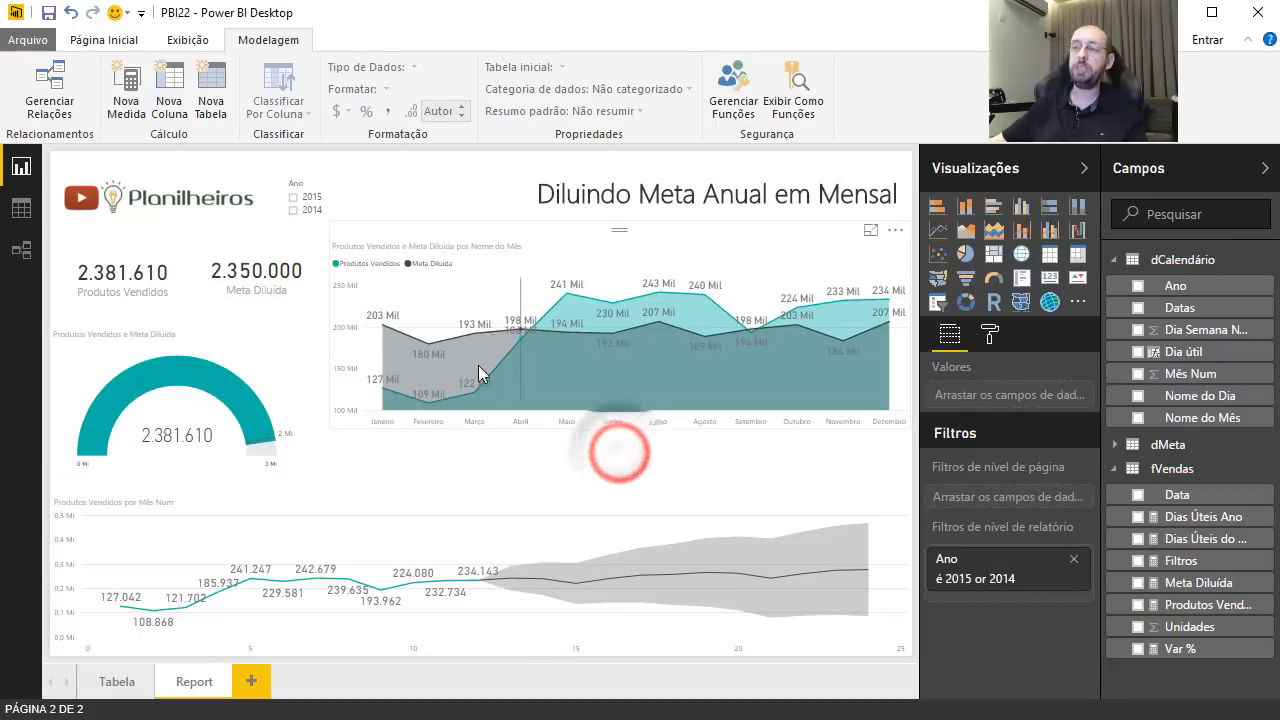
Collapse Visualizações and Campos to enlarge the report view, and show the Tabela page.
left_click(1083, 168)
left_click(1263, 168)
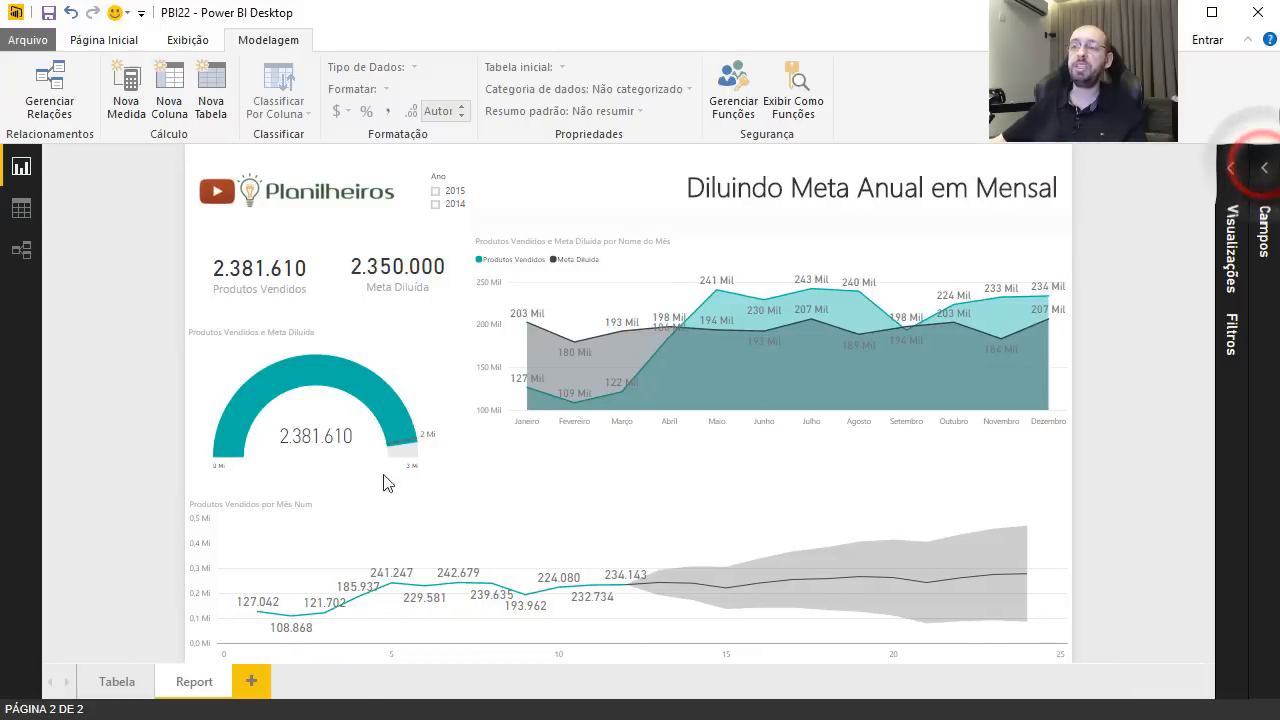
left_click(100, 683)
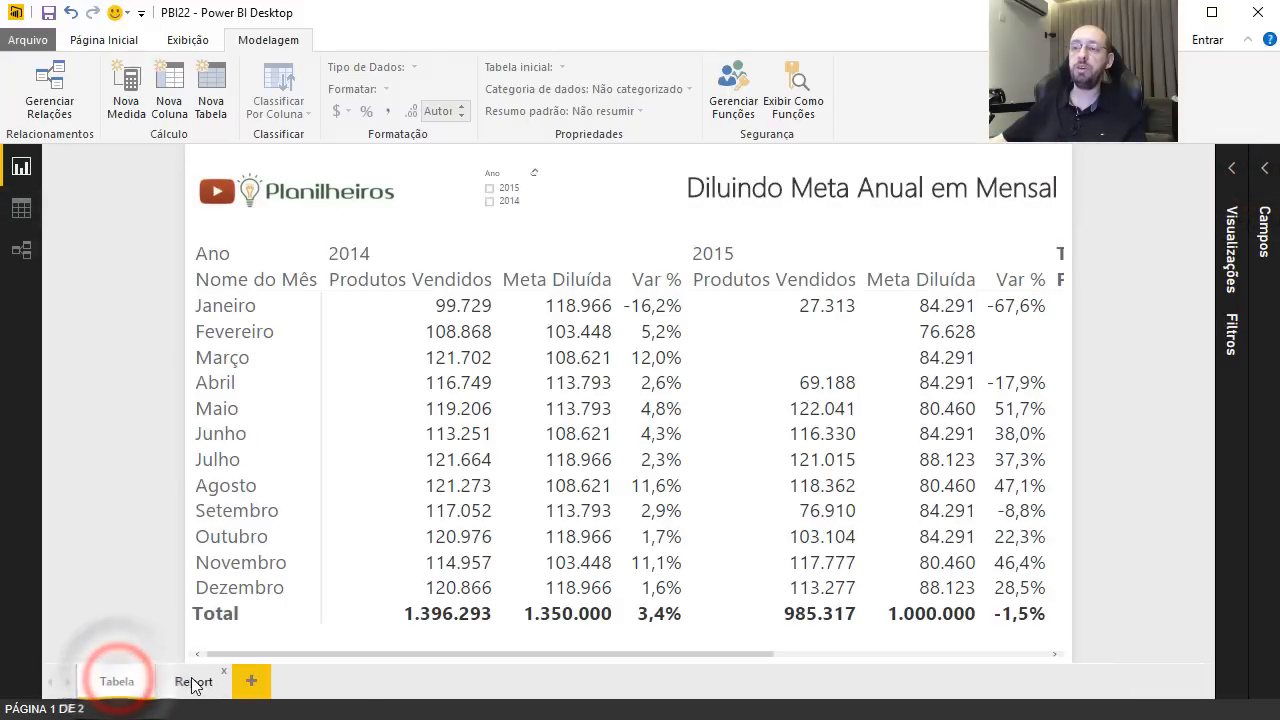
left_click(110, 682)
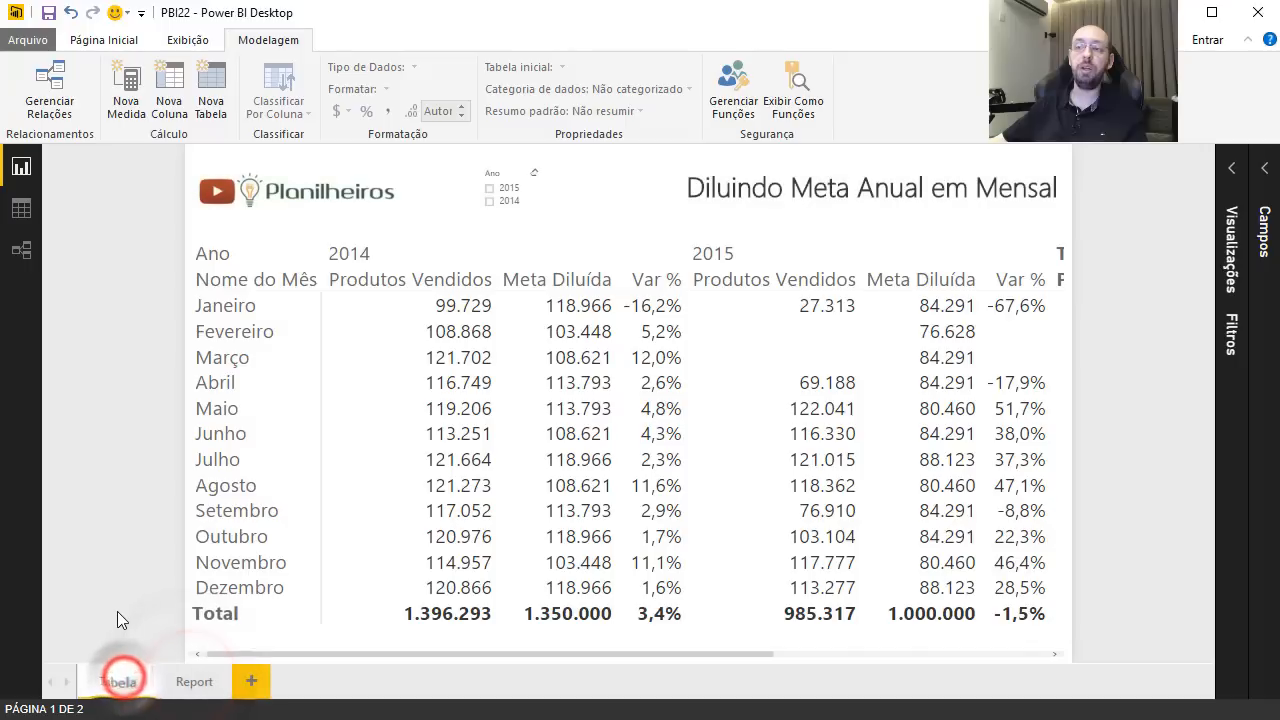